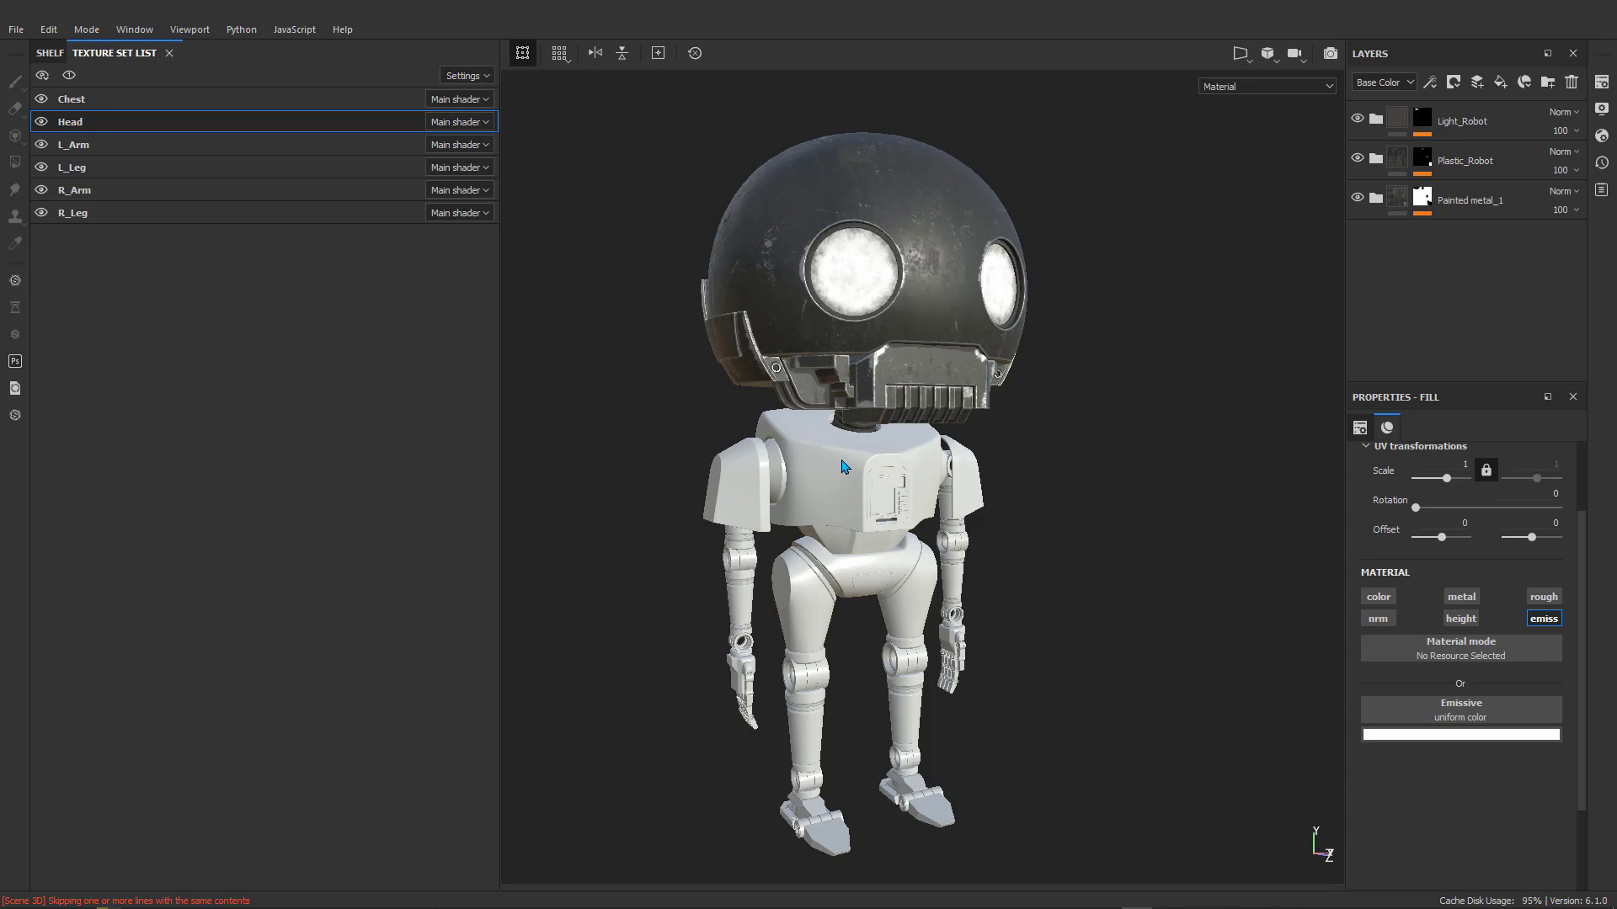
Copy the Painted metal_1 layer group from the Head texture set.
scroll(842, 456, "up", 3)
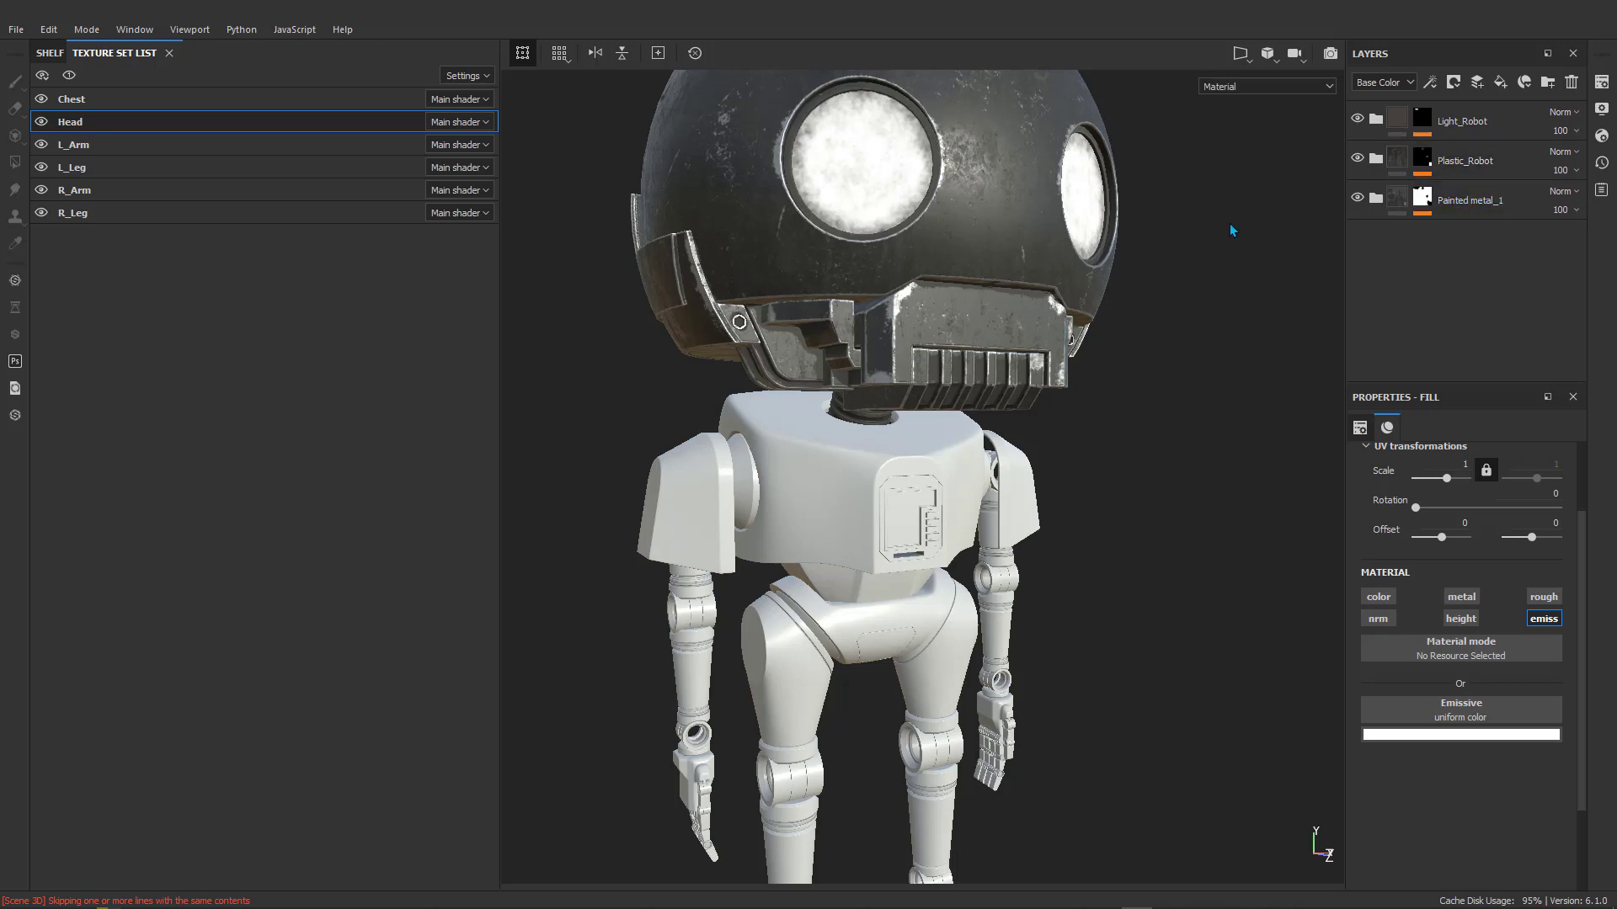
right_click(1519, 199)
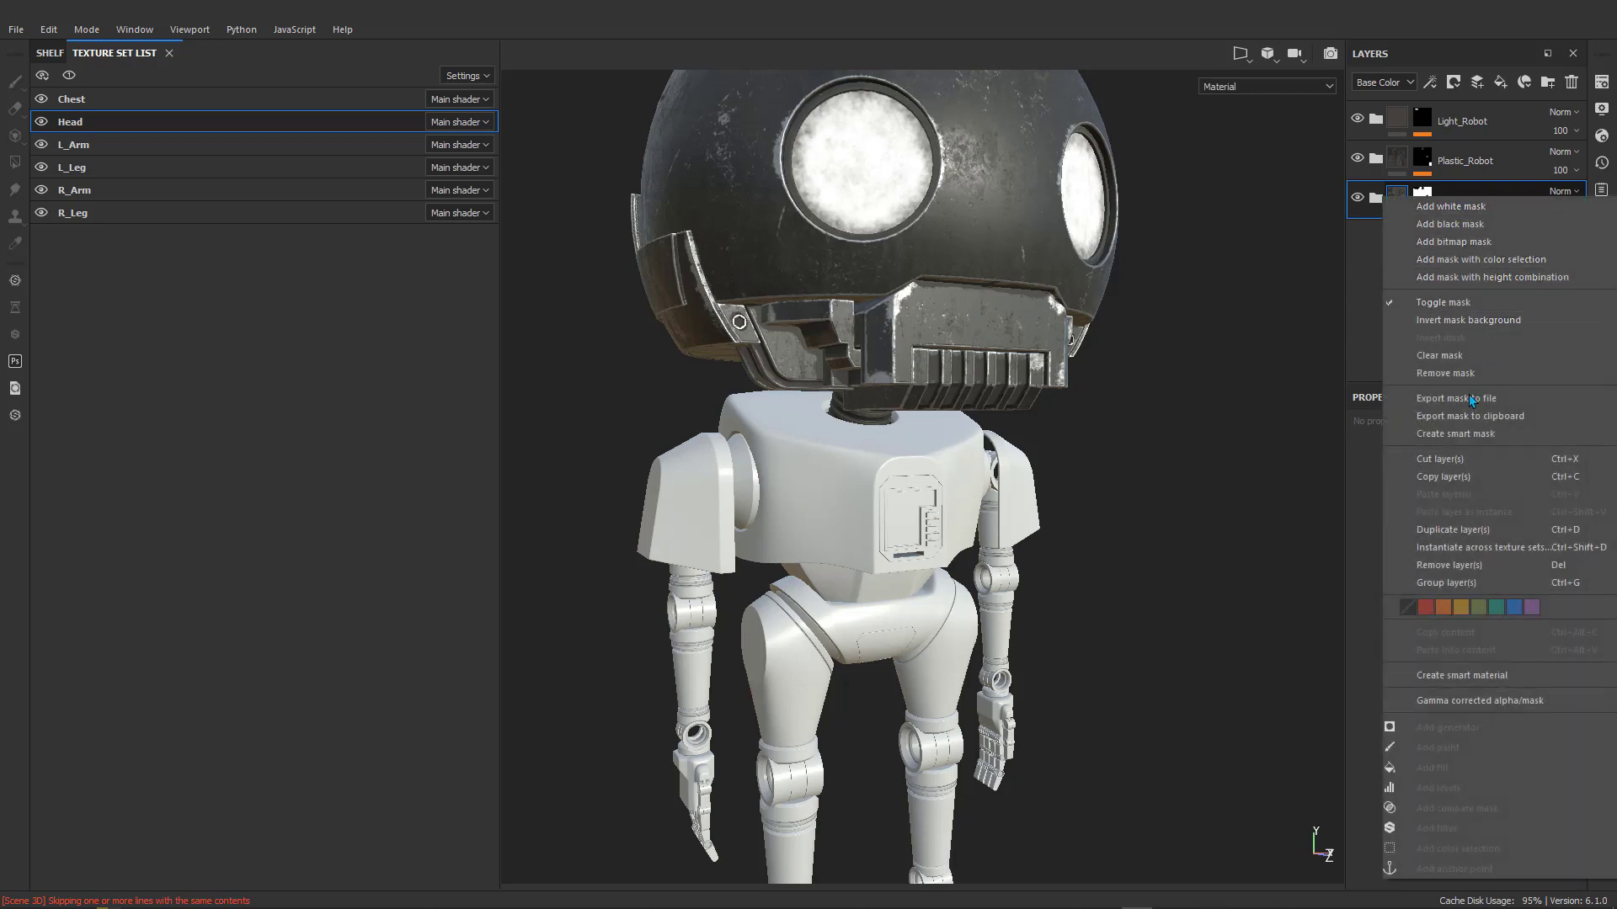
left_click(1440, 473)
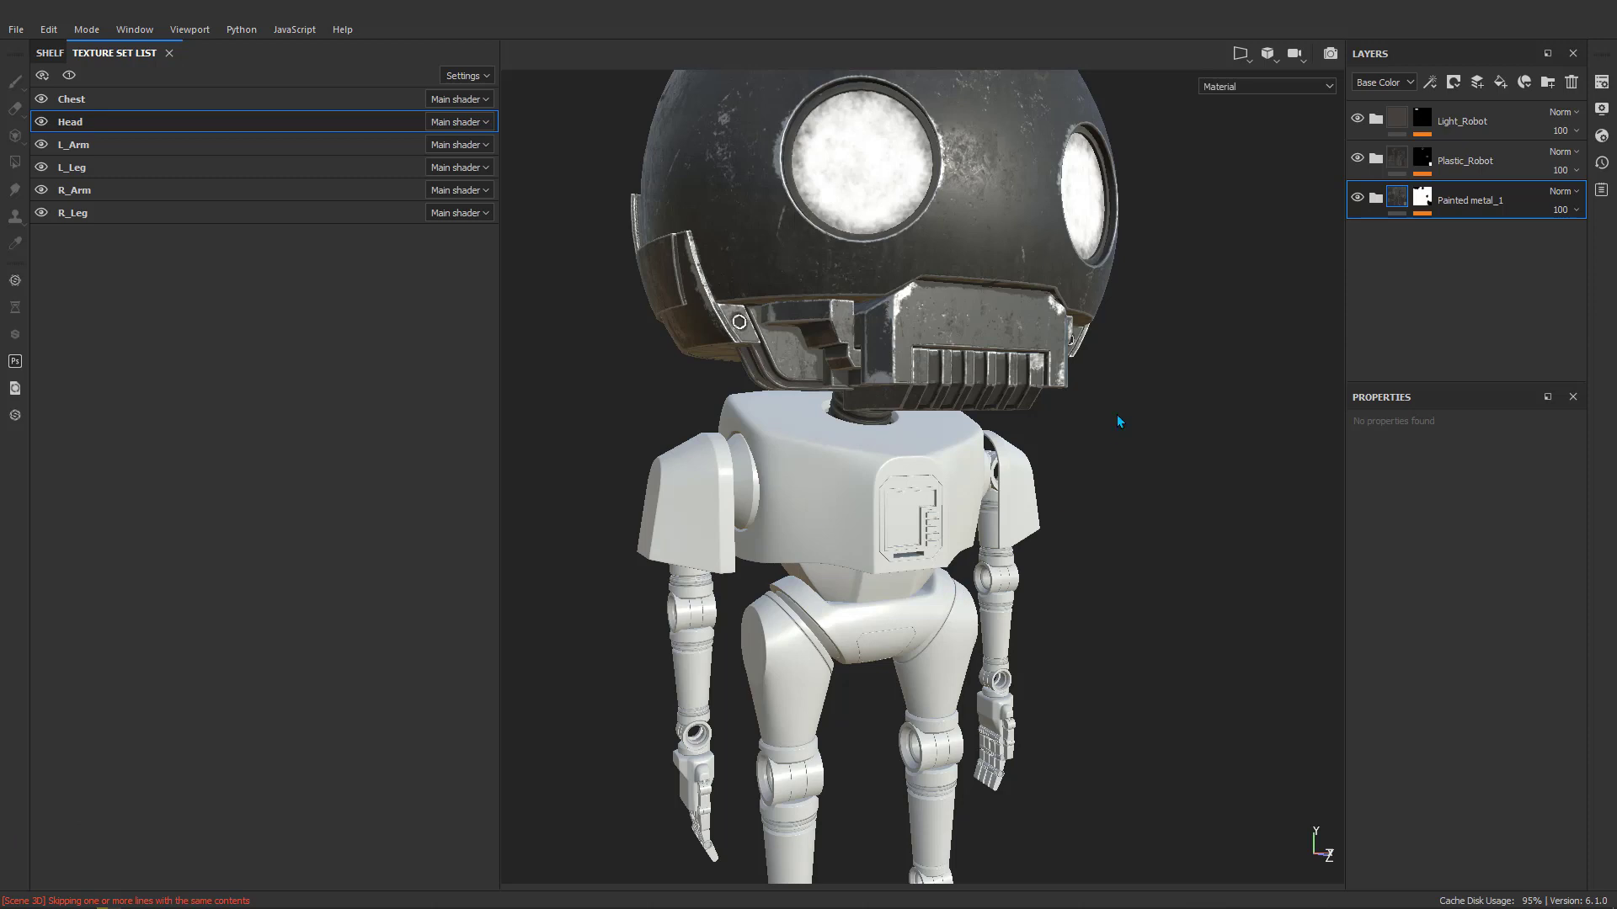
Switch to the Chest texture set by picking the robot's chest on the model.
left_click_drag(1111, 418, 1132, 405, "alt")
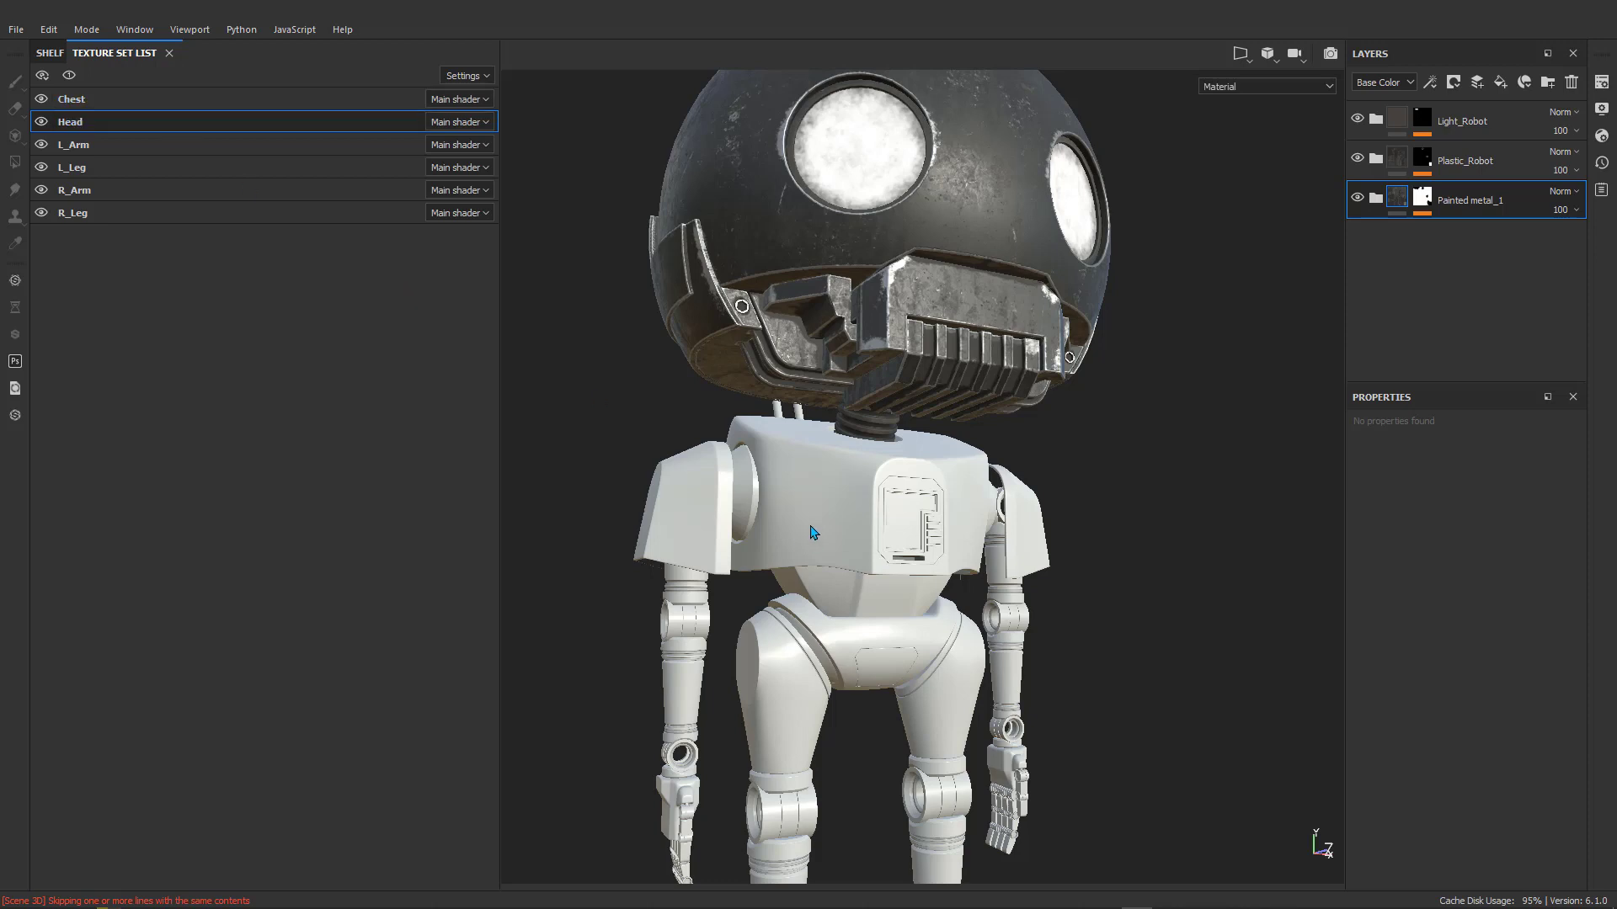
key("ctrl+alt")
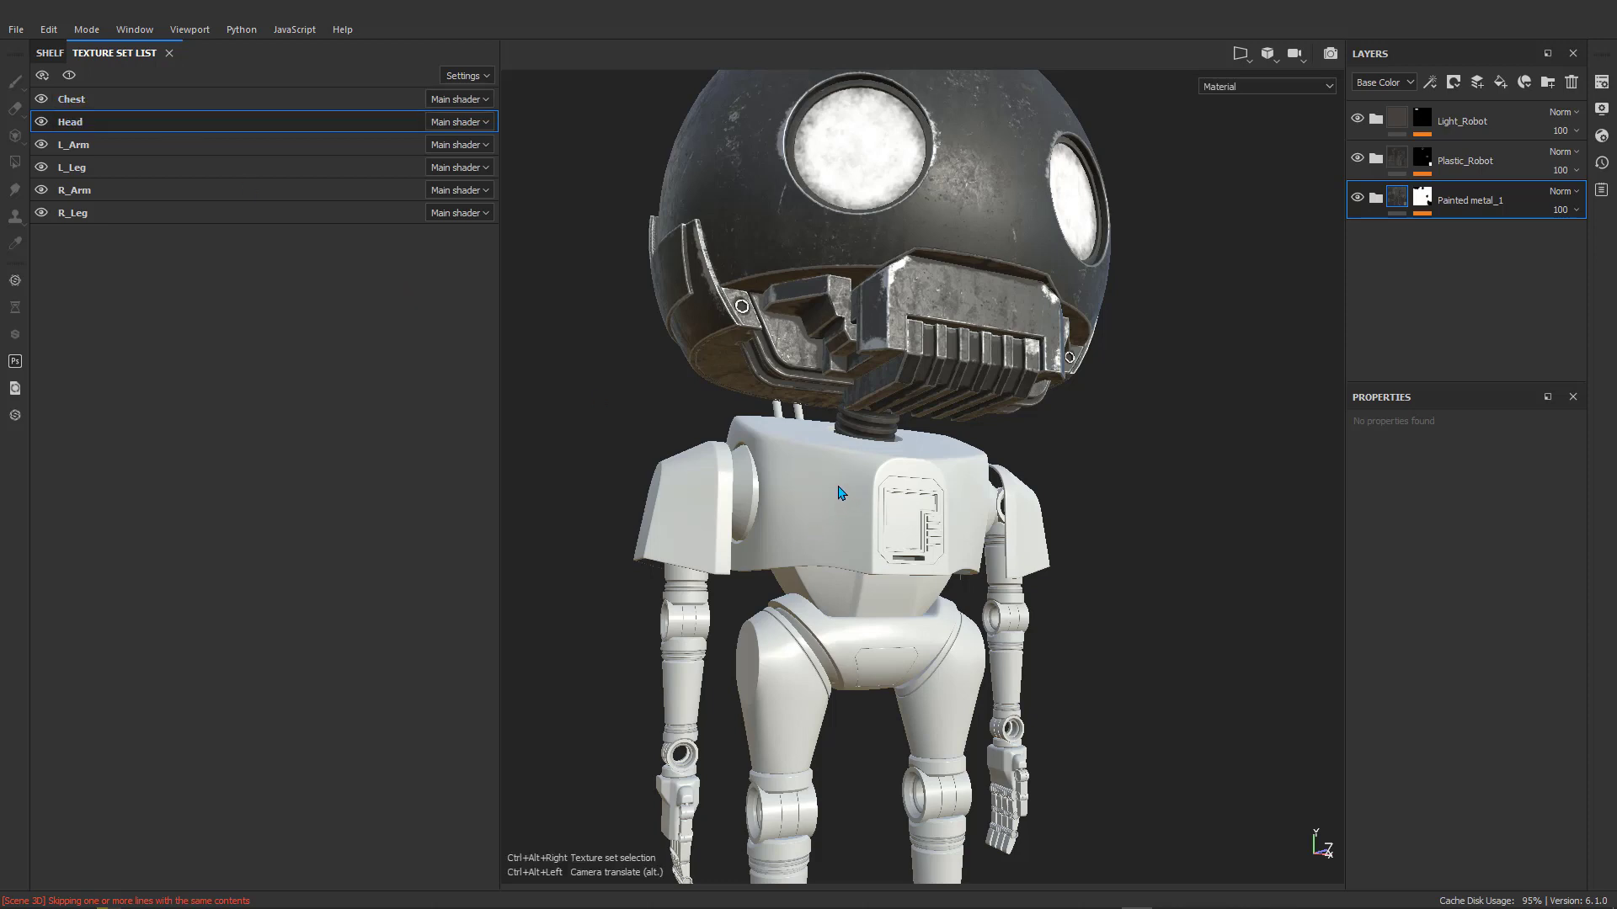
right_click(838, 493, "ctrl+alt")
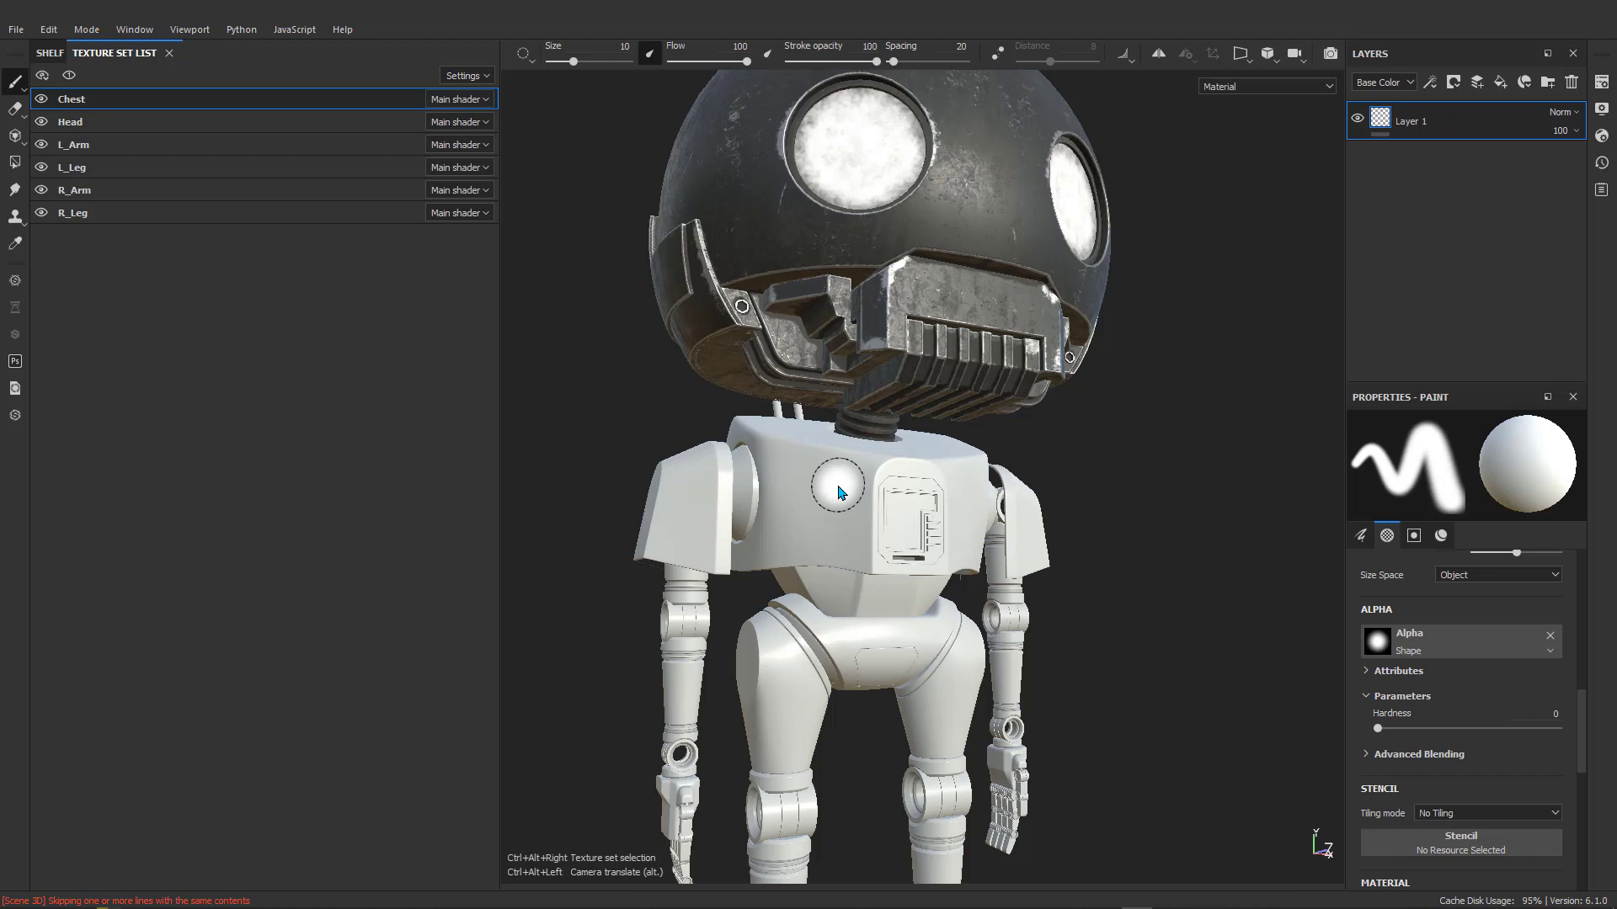
scroll(838, 493, "up", 3)
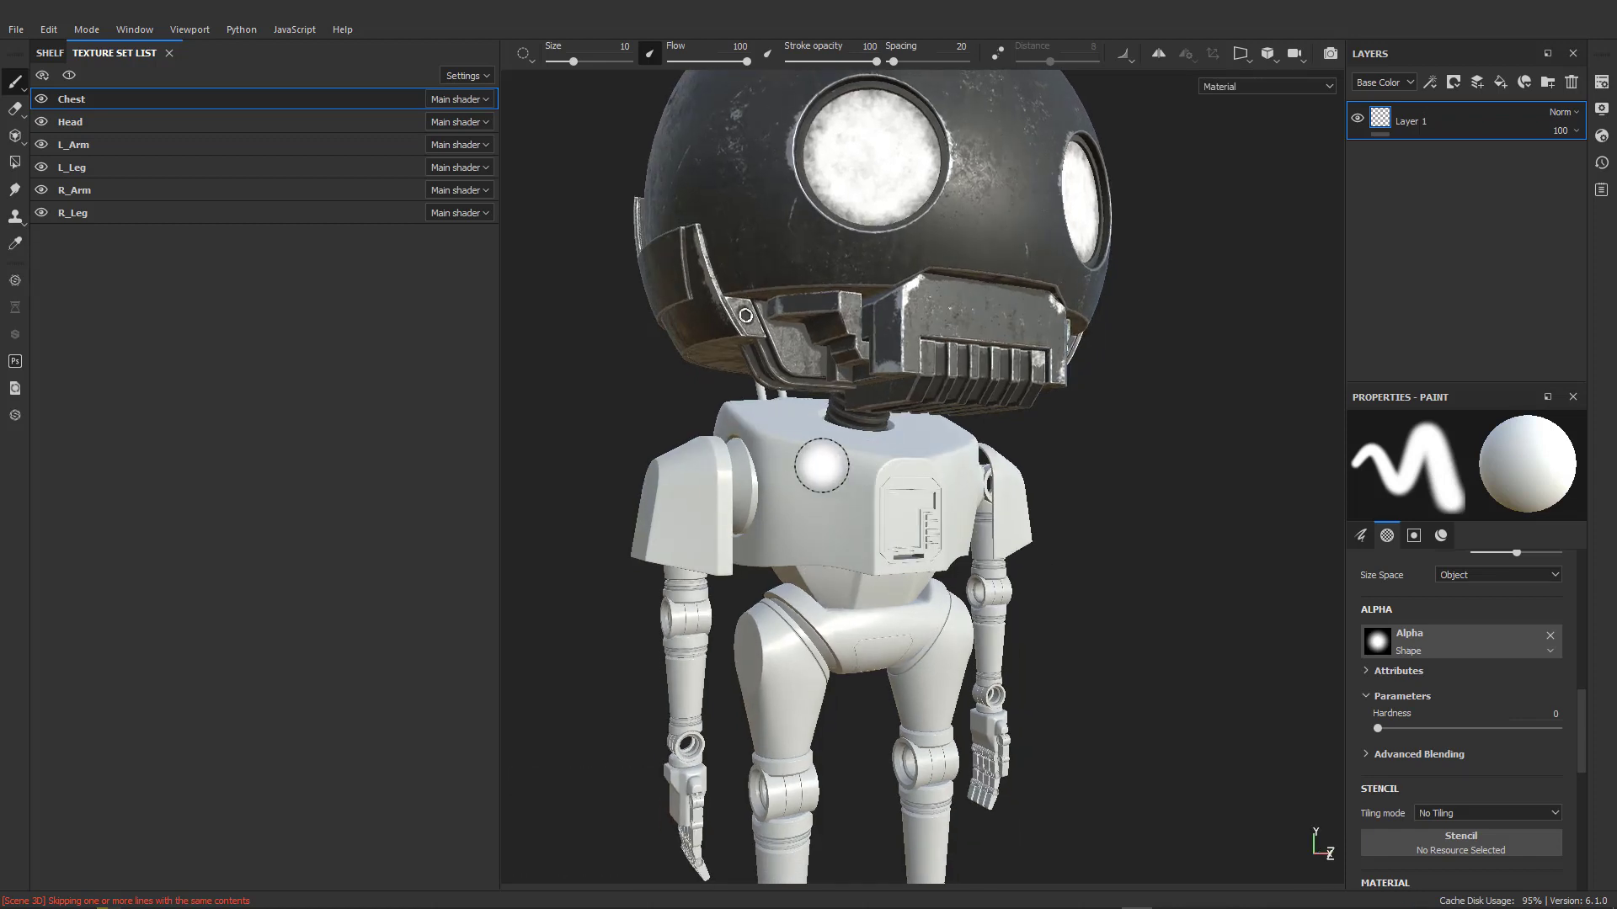
scroll(814, 490, "up", 2)
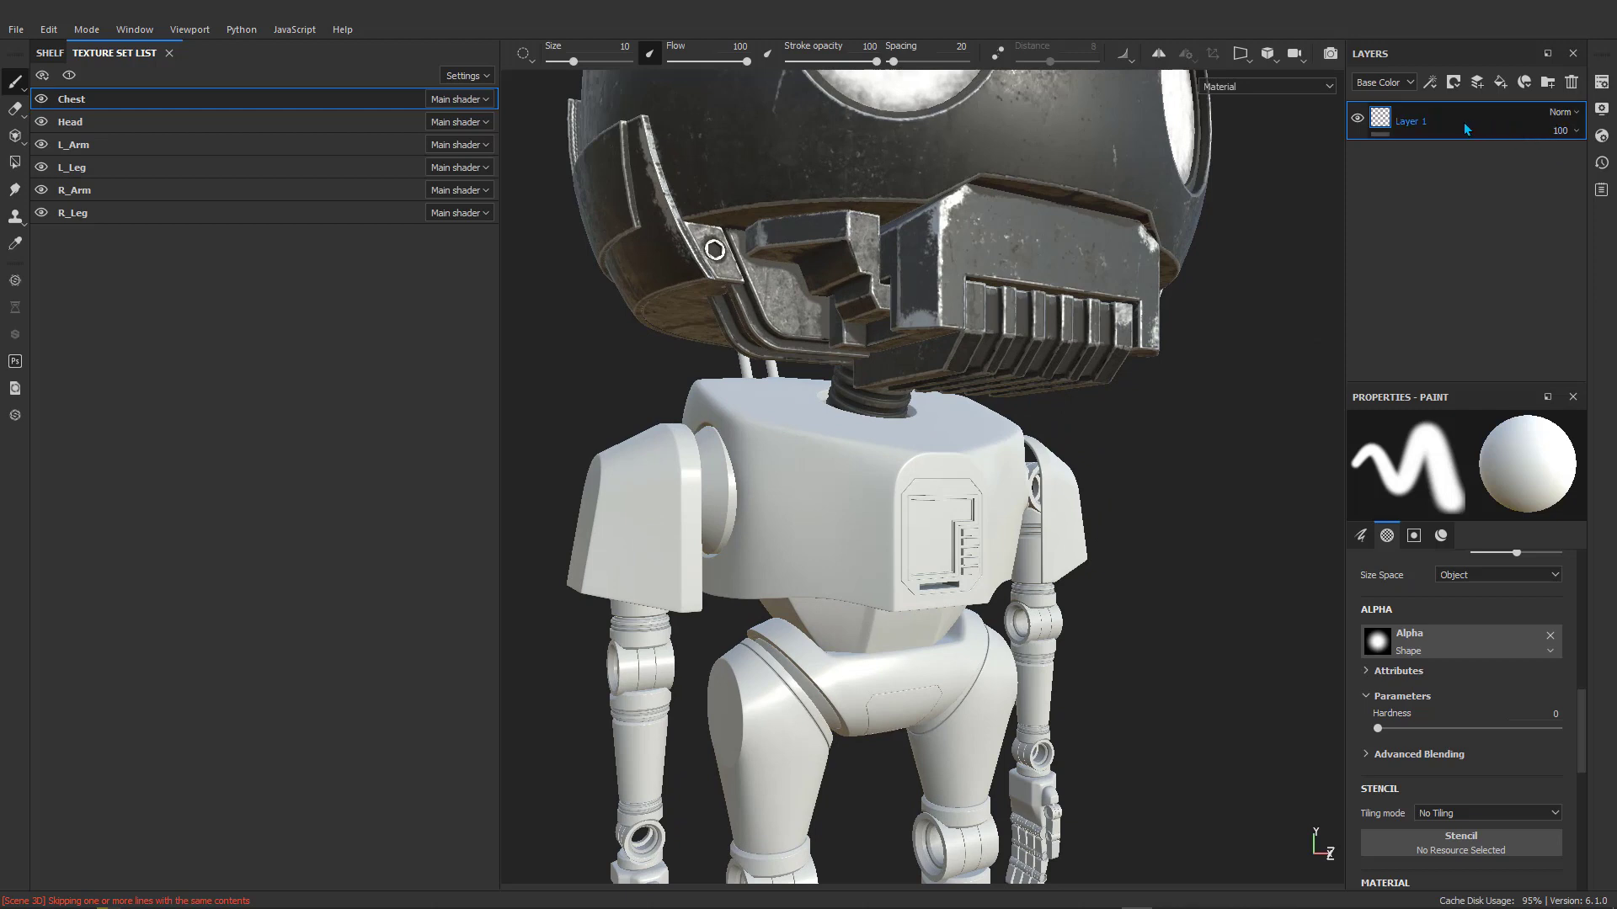
Delete Layer 1 from the Chest texture set and paste the copied Painted metal_1 layer group in its place.
left_click(1568, 85)
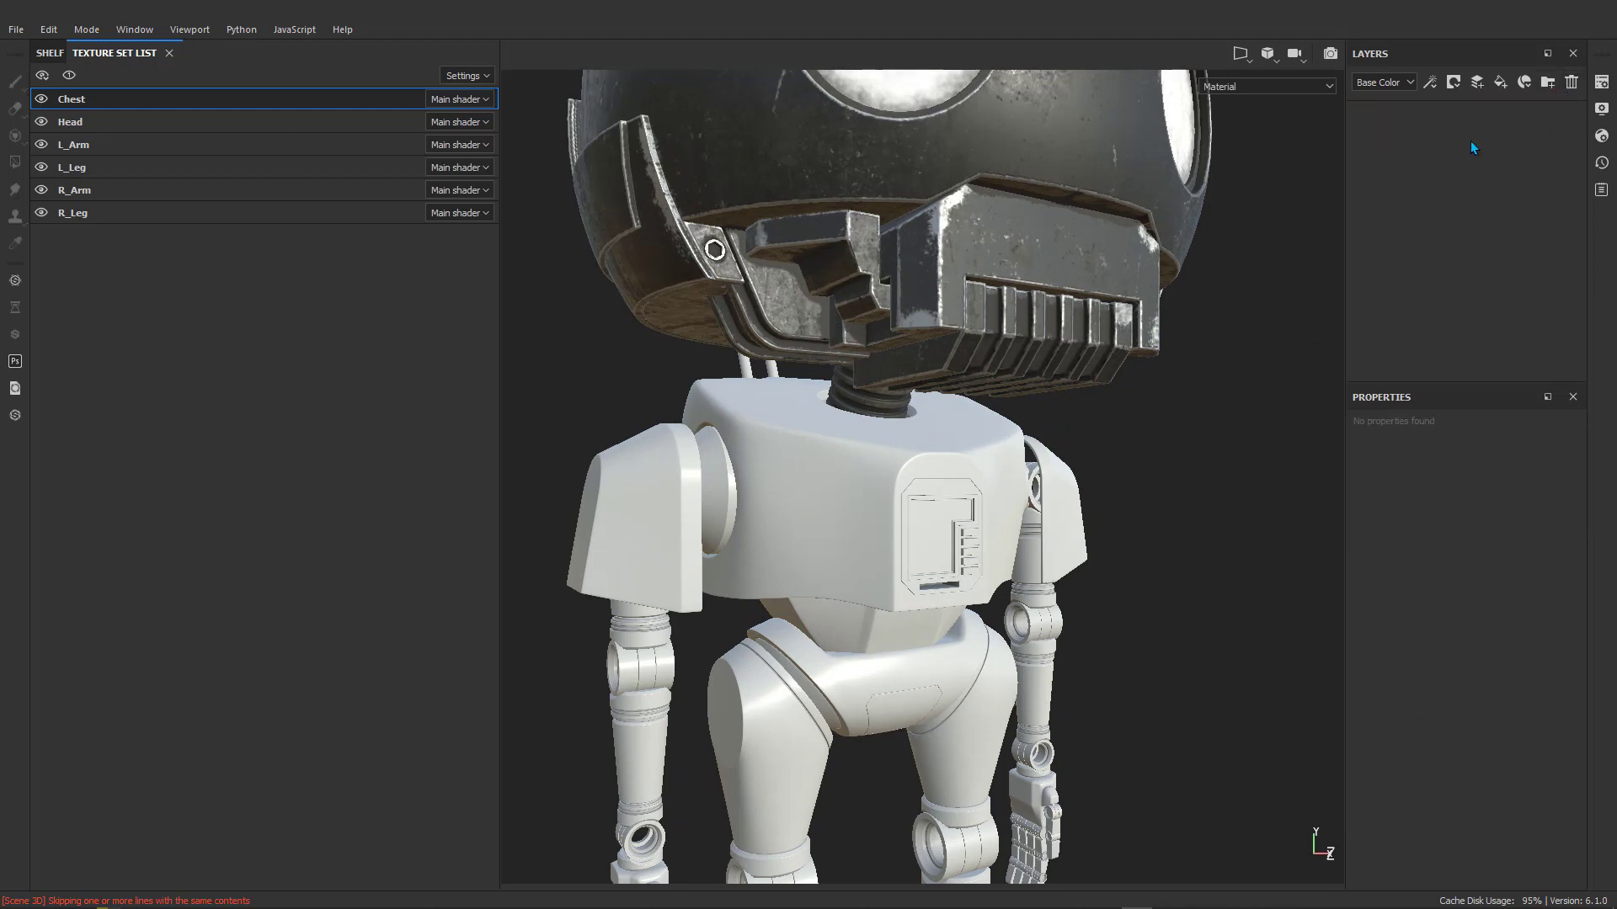
right_click(1438, 140)
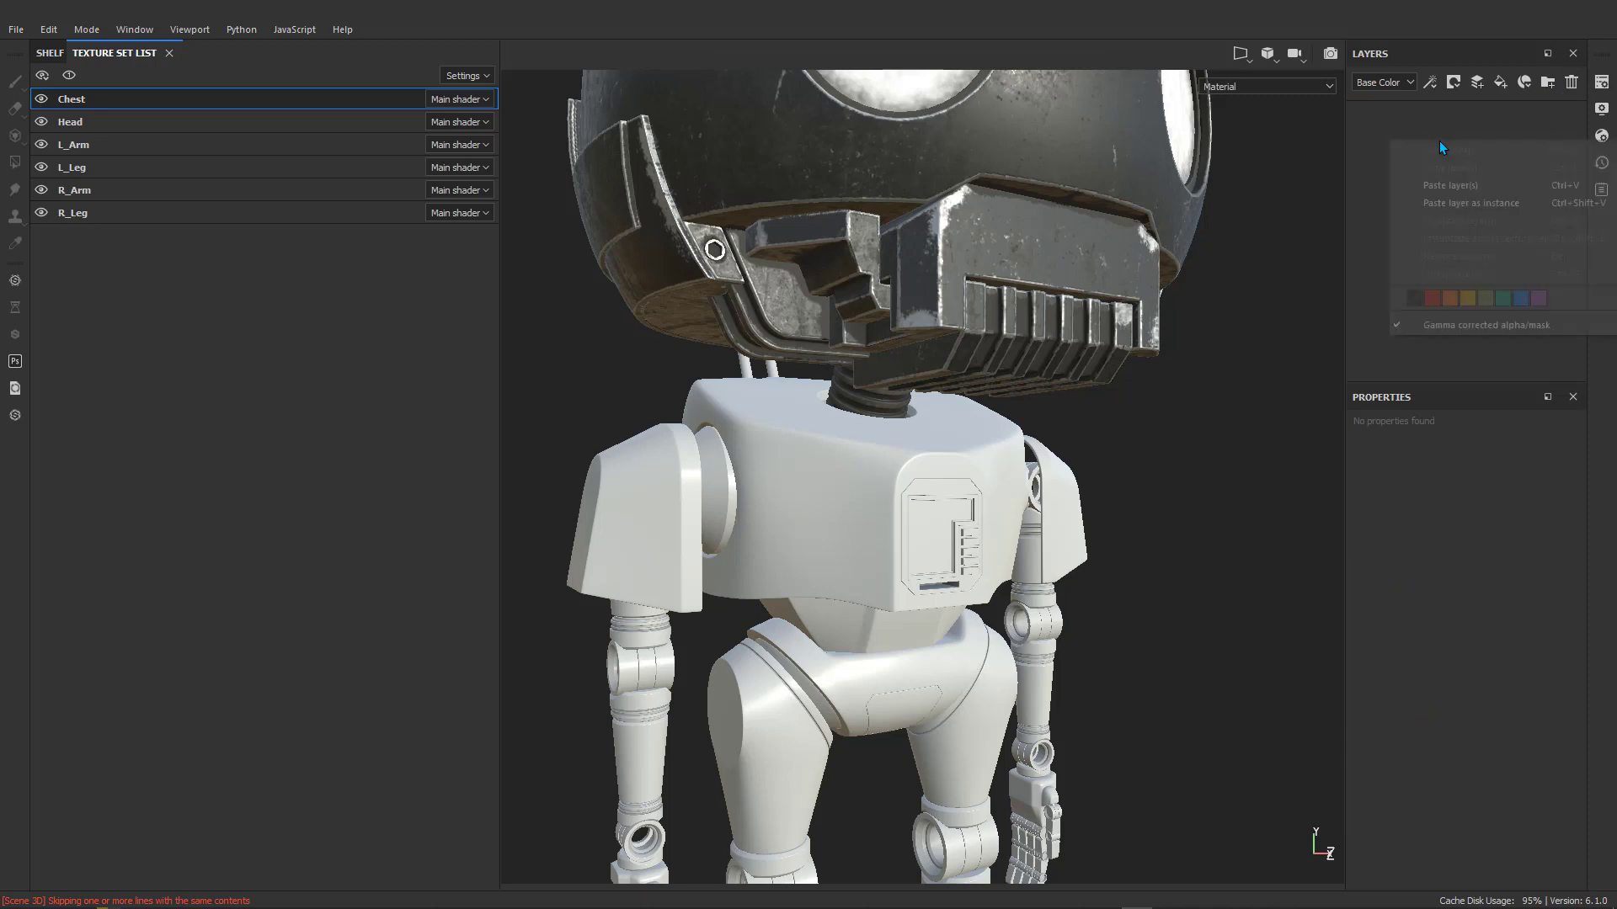
left_click(1473, 186)
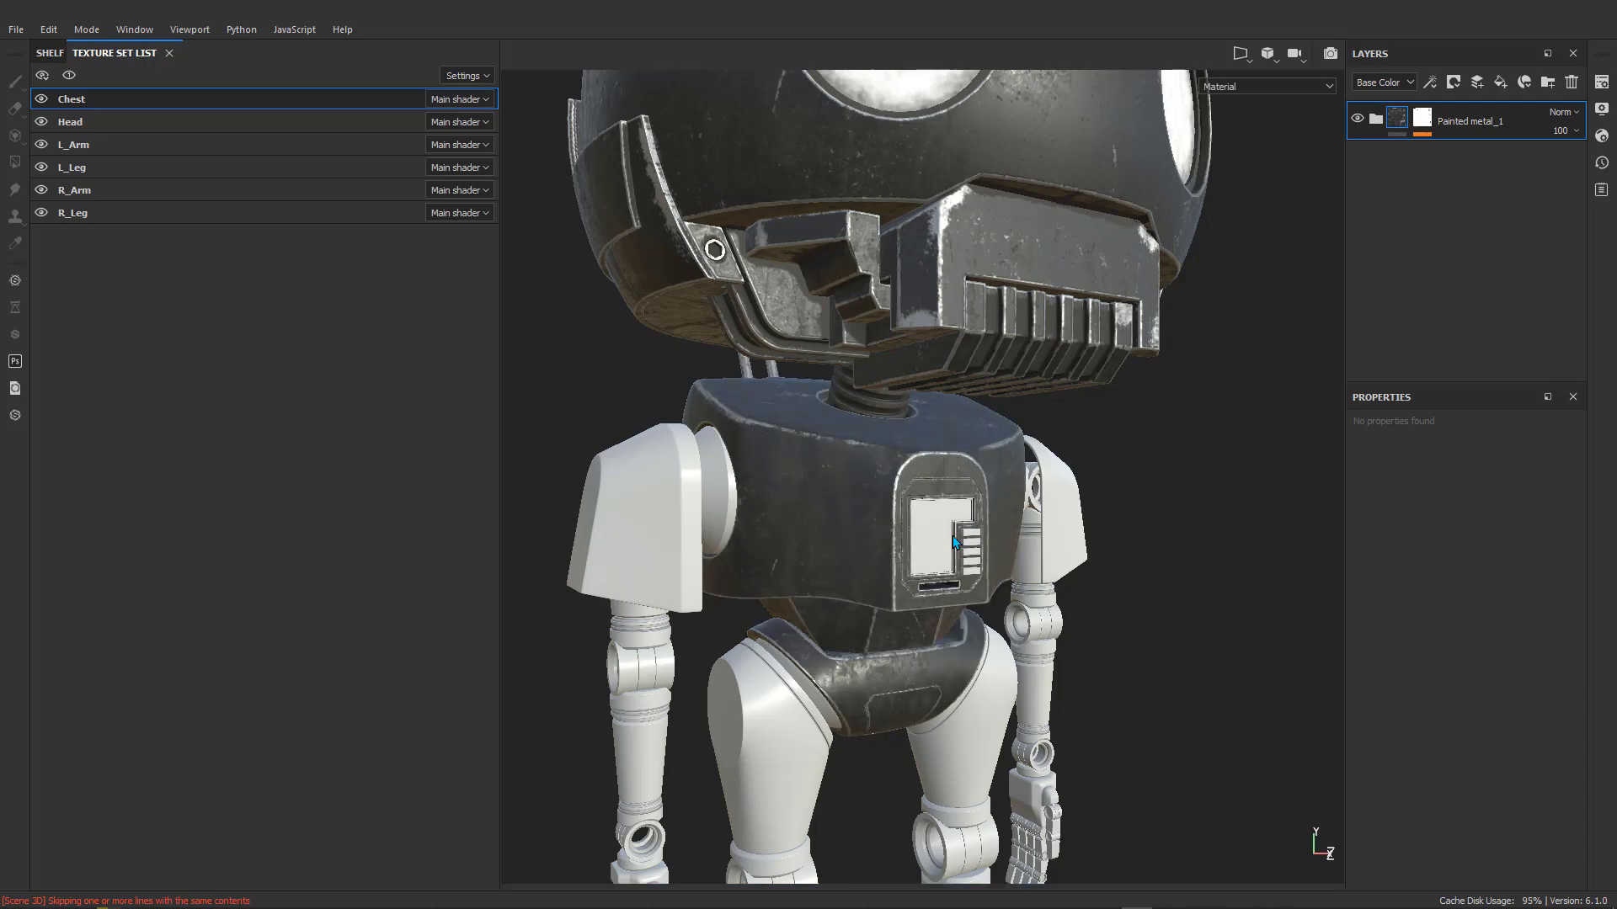
Examine the painted metal on the chest's upper edges and around its front panel up close.
left_click_drag(830, 526, 831, 461, "alt")
scroll(760, 468, "up", 5)
scroll(854, 488, "up", 4)
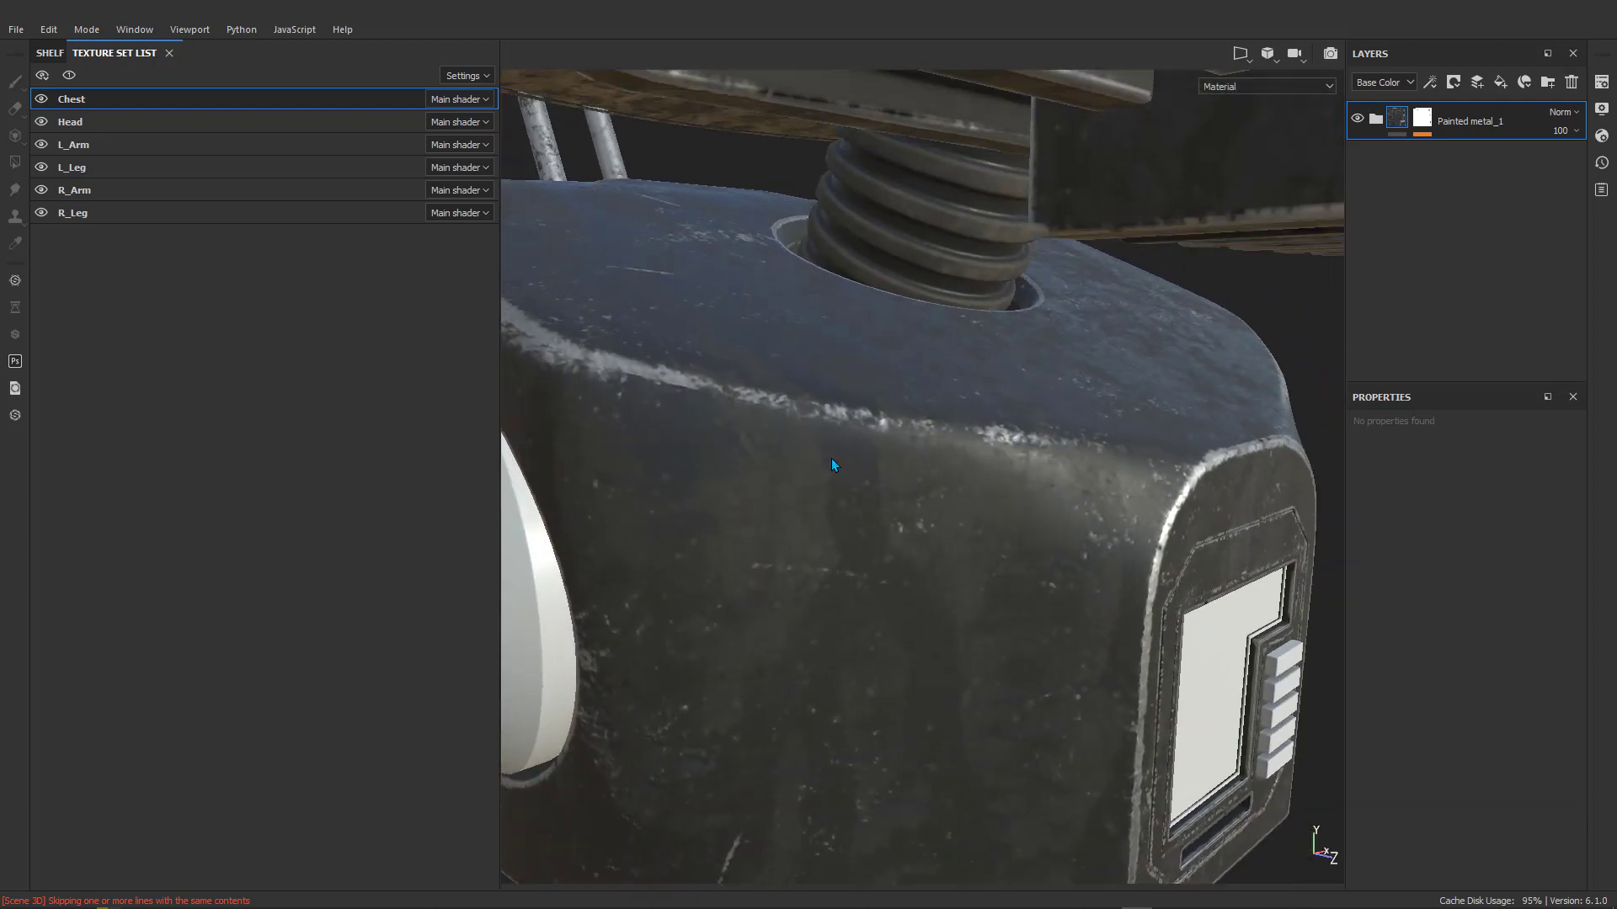
scroll(833, 463, "down", 5)
mouse_move(874, 525)
left_mouse_down("alt")
mouse_move(839, 547)
mouse_move(810, 433)
mouse_move(817, 475)
left_mouse_up("alt")
middle_click_drag(872, 570, 802, 443, "alt")
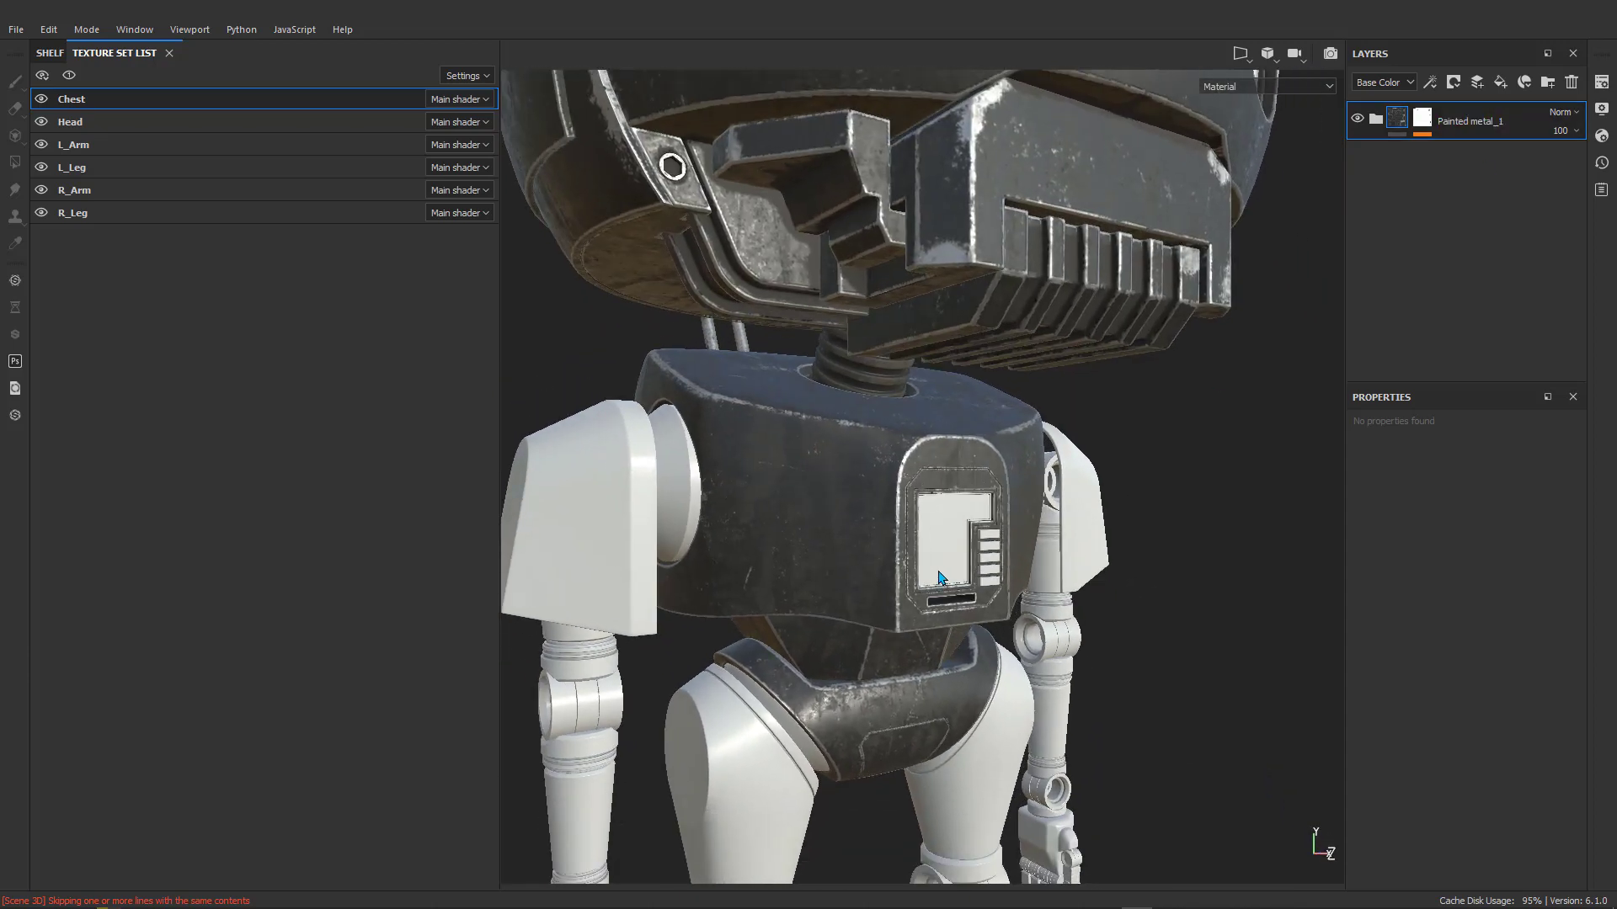
scroll(944, 580, "up", 5)
left_click_drag(977, 556, 808, 472, "alt")
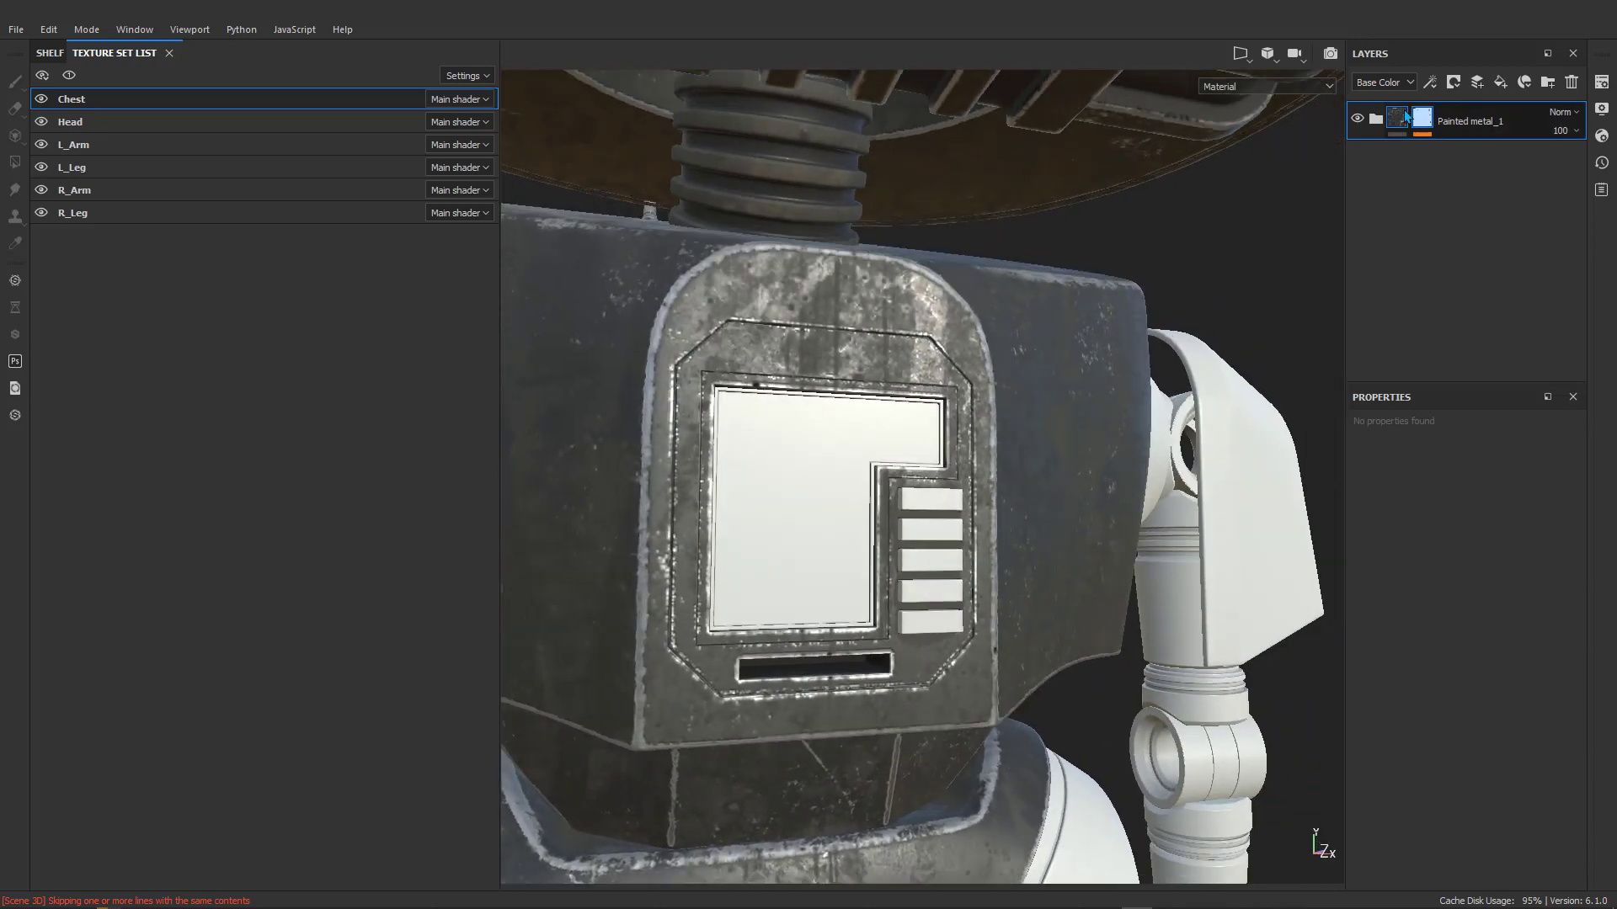
Inspect the mask of the Painted metal_1 group and show the settings of its Color selection effect.
mouse_move(1427, 132)
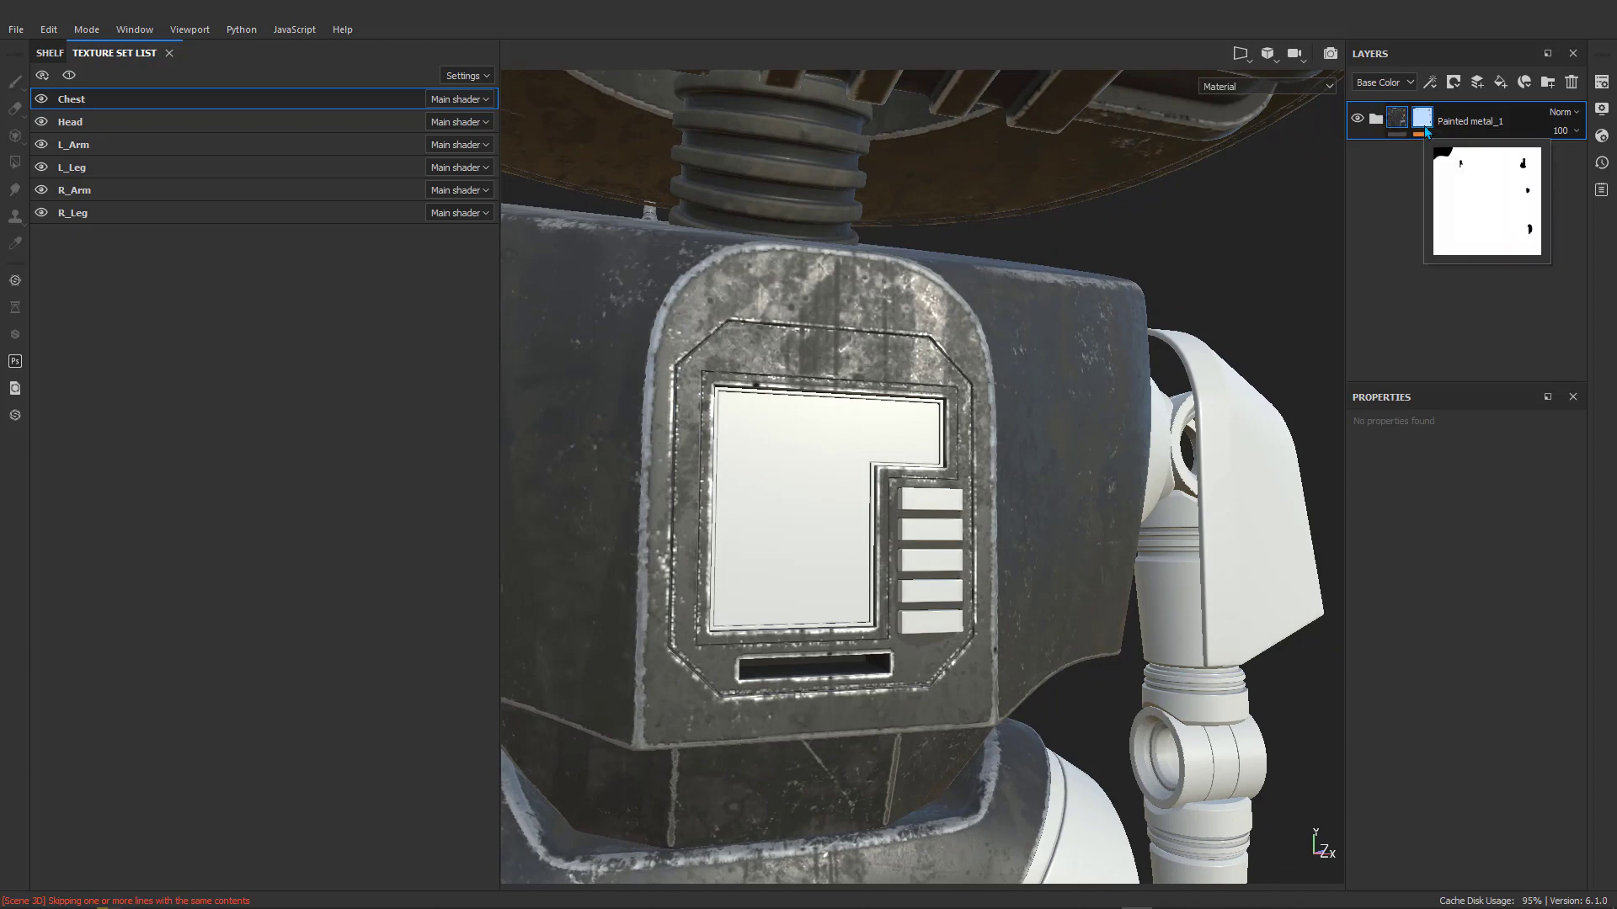
scroll(842, 479, "up", 3)
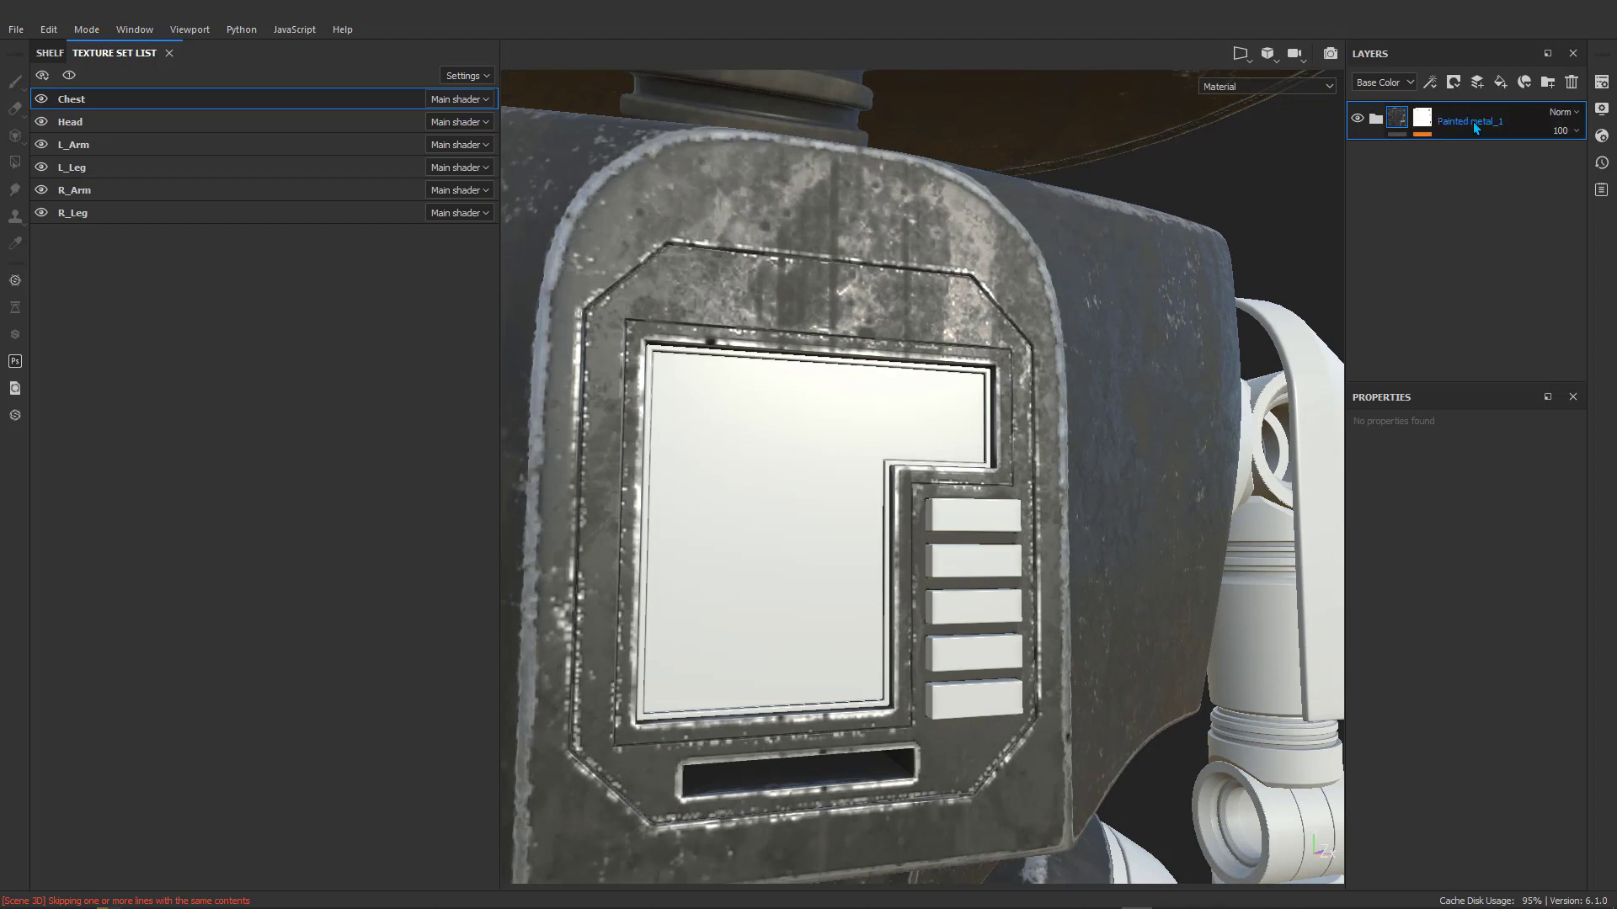
left_click(1422, 119)
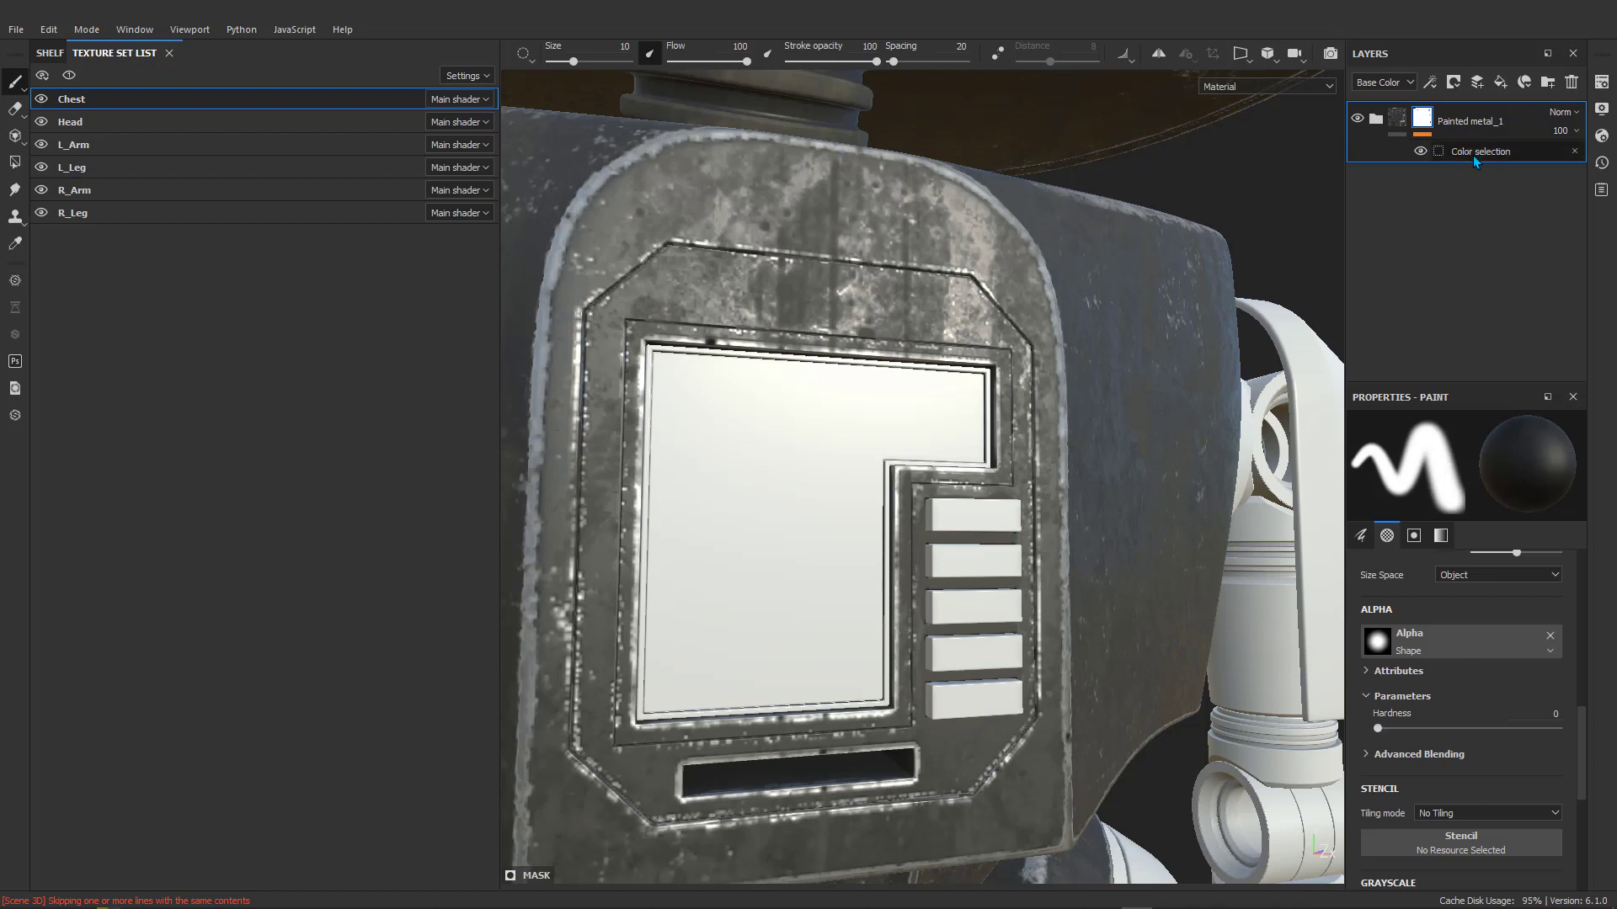
left_click(1484, 153)
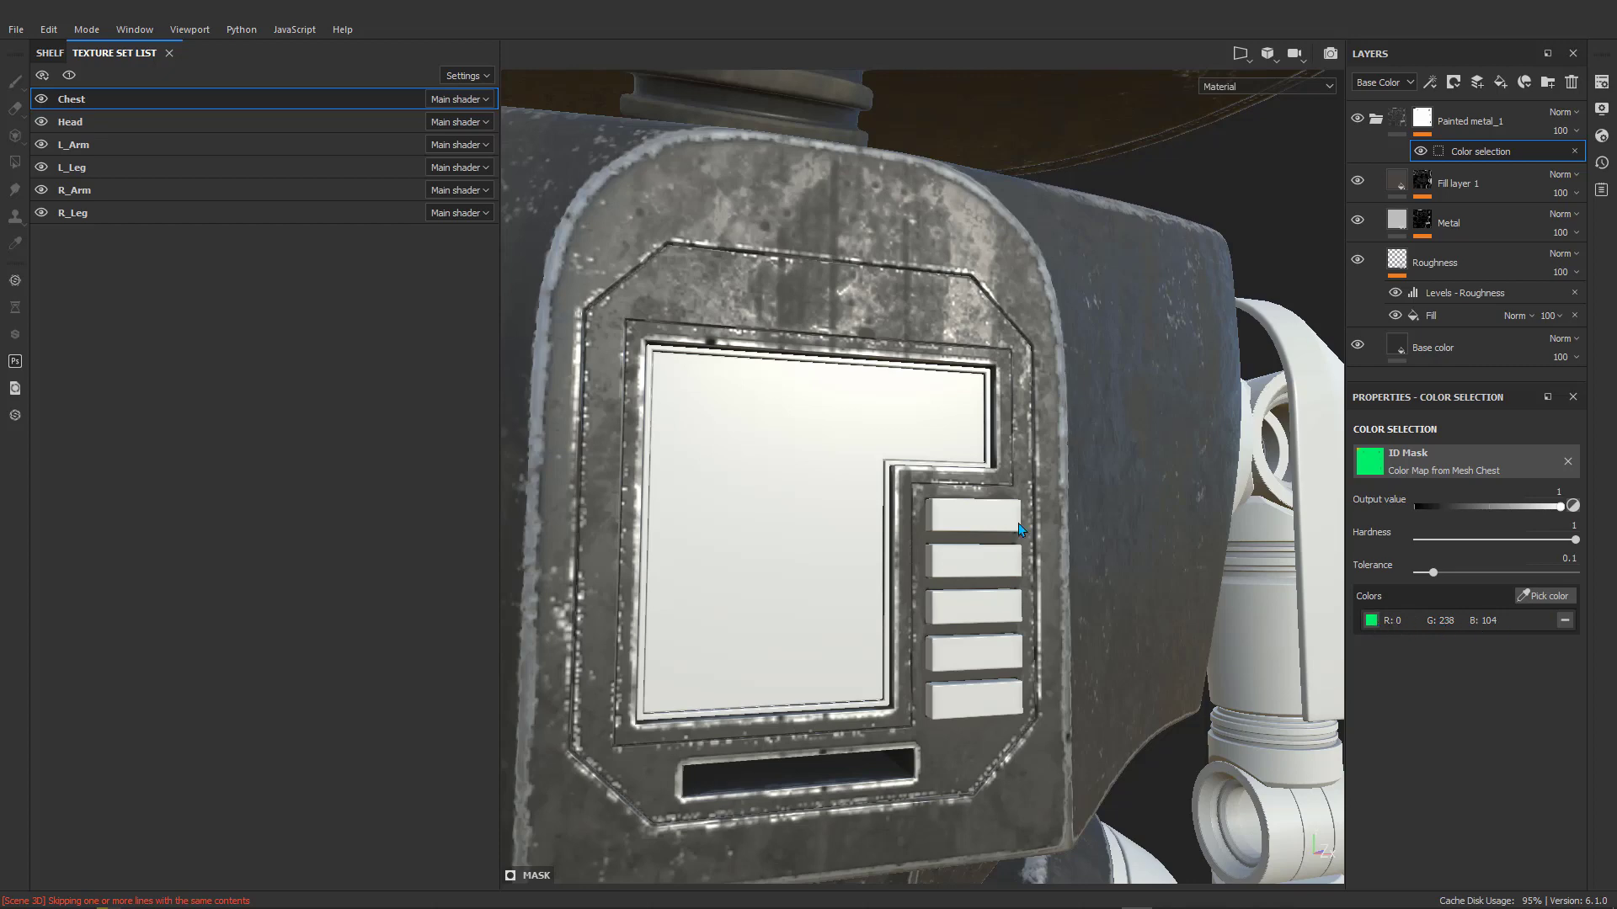
Examine the painted metal all around the torso, from the front across the side to the round detail on the back.
scroll(974, 512, "down", 6)
left_click_drag(951, 469, 783, 473, "alt")
left_click_drag(1019, 462, 927, 563, "alt")
scroll(1082, 421, "up", 4)
scroll(1063, 425, "down", 4)
scroll(916, 517, "down", 4)
middle_click_drag(786, 516, 985, 480, "alt")
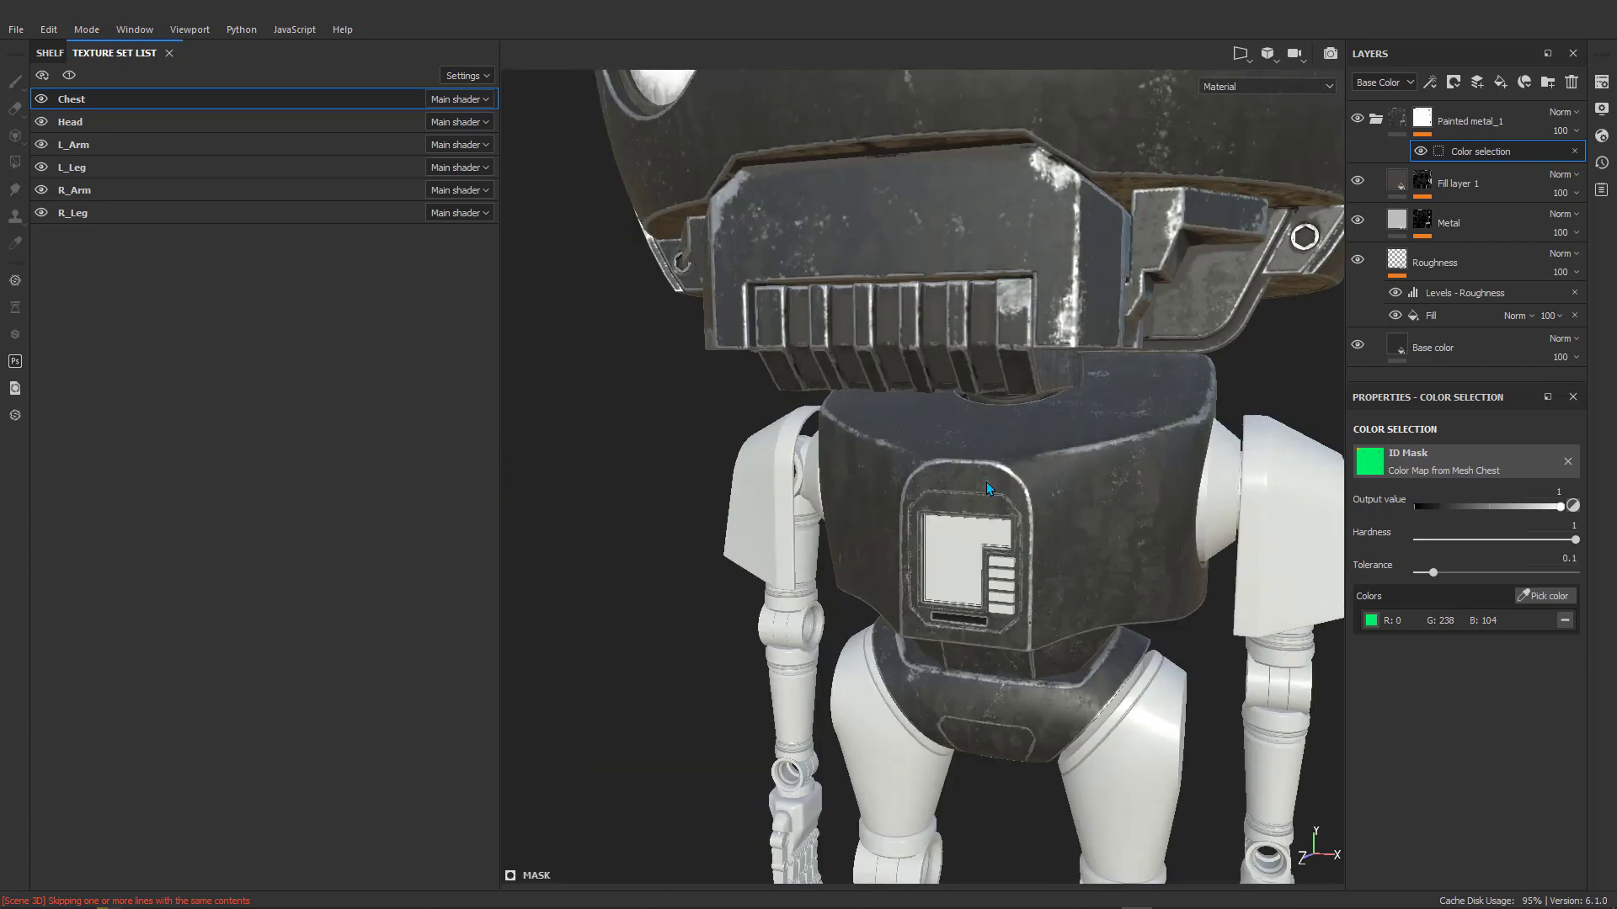
left_click_drag(947, 478, 1147, 488, "alt")
left_click_drag(829, 474, 1079, 542, "alt")
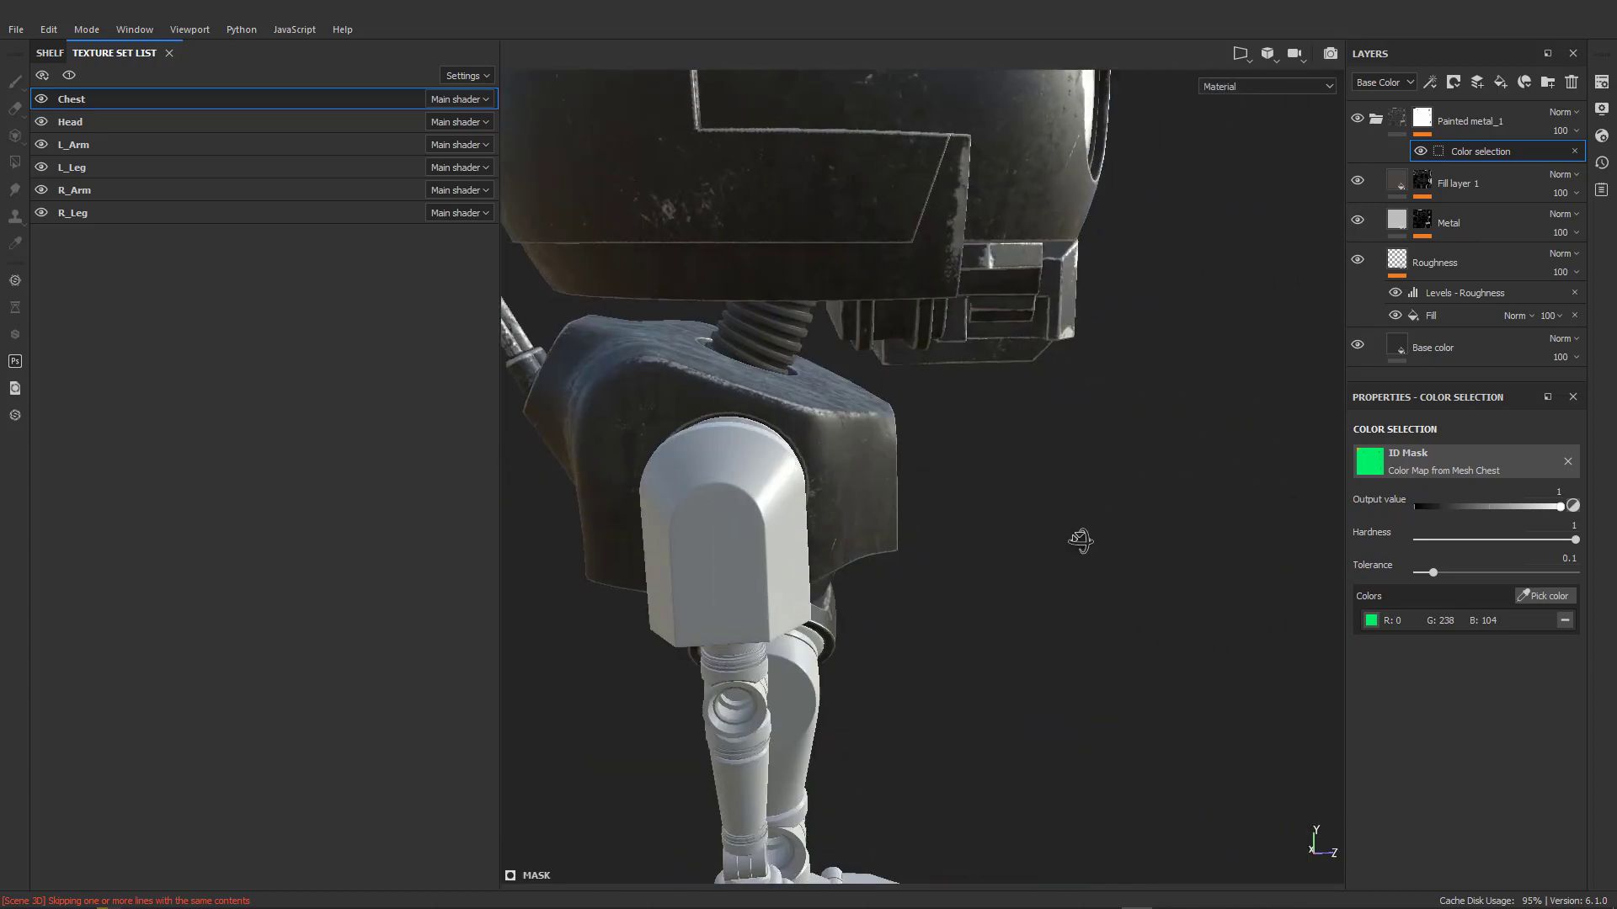
left_click_drag(641, 401, 812, 458, "alt")
scroll(866, 472, "up", 5)
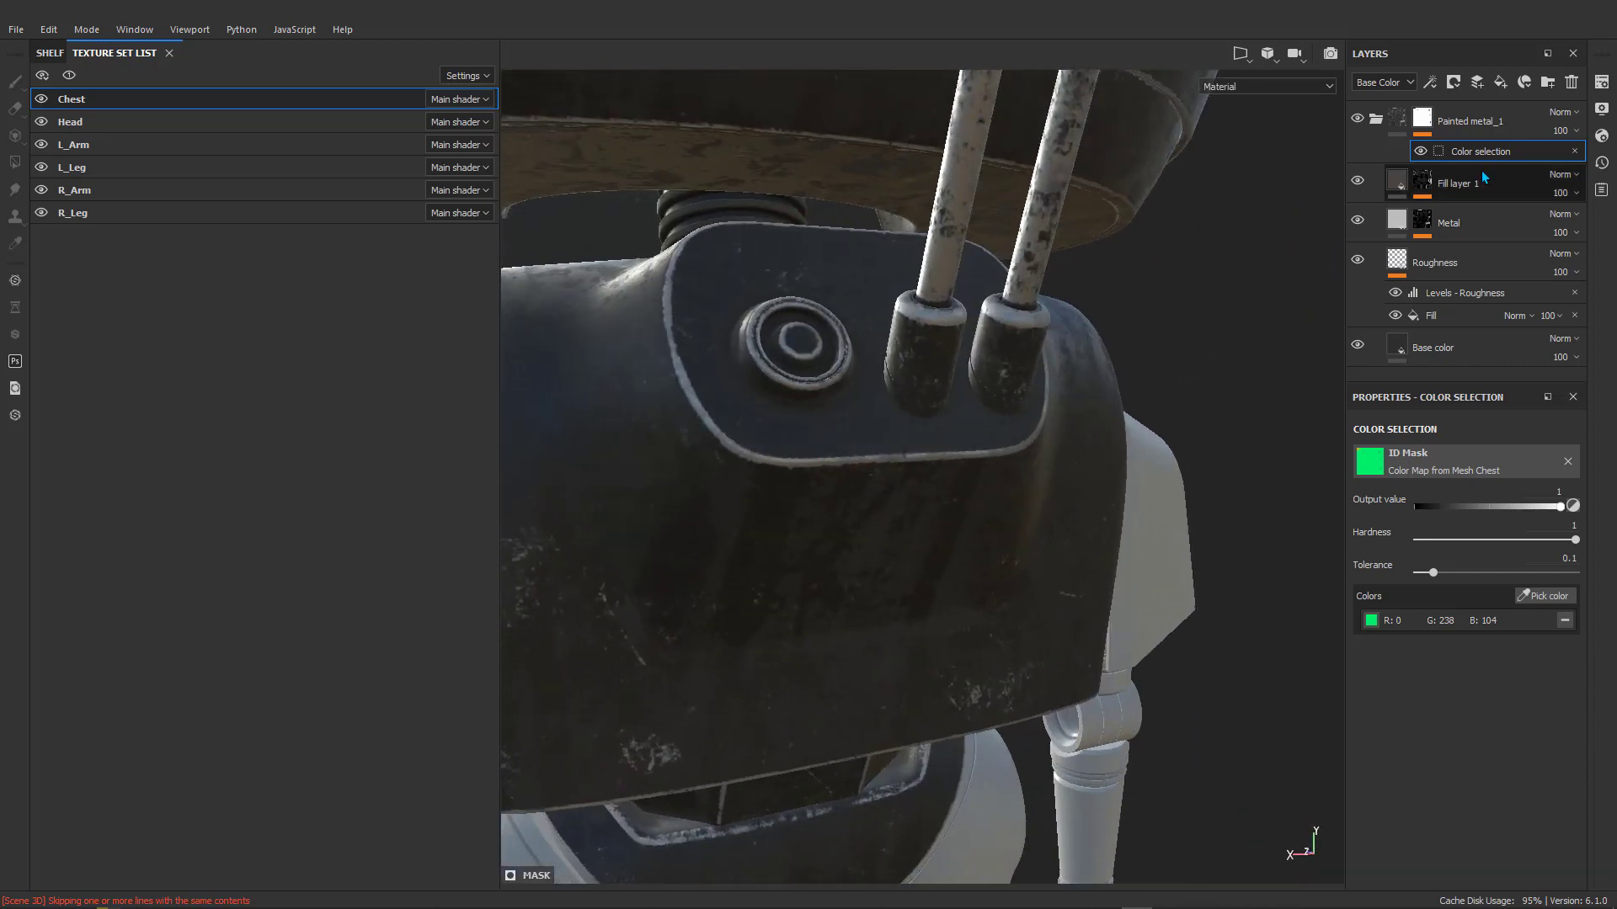
Select the Paint effect in the Metal layer's mask, testing and undoing a single soft brush dab on the robot's back.
left_click(1421, 183)
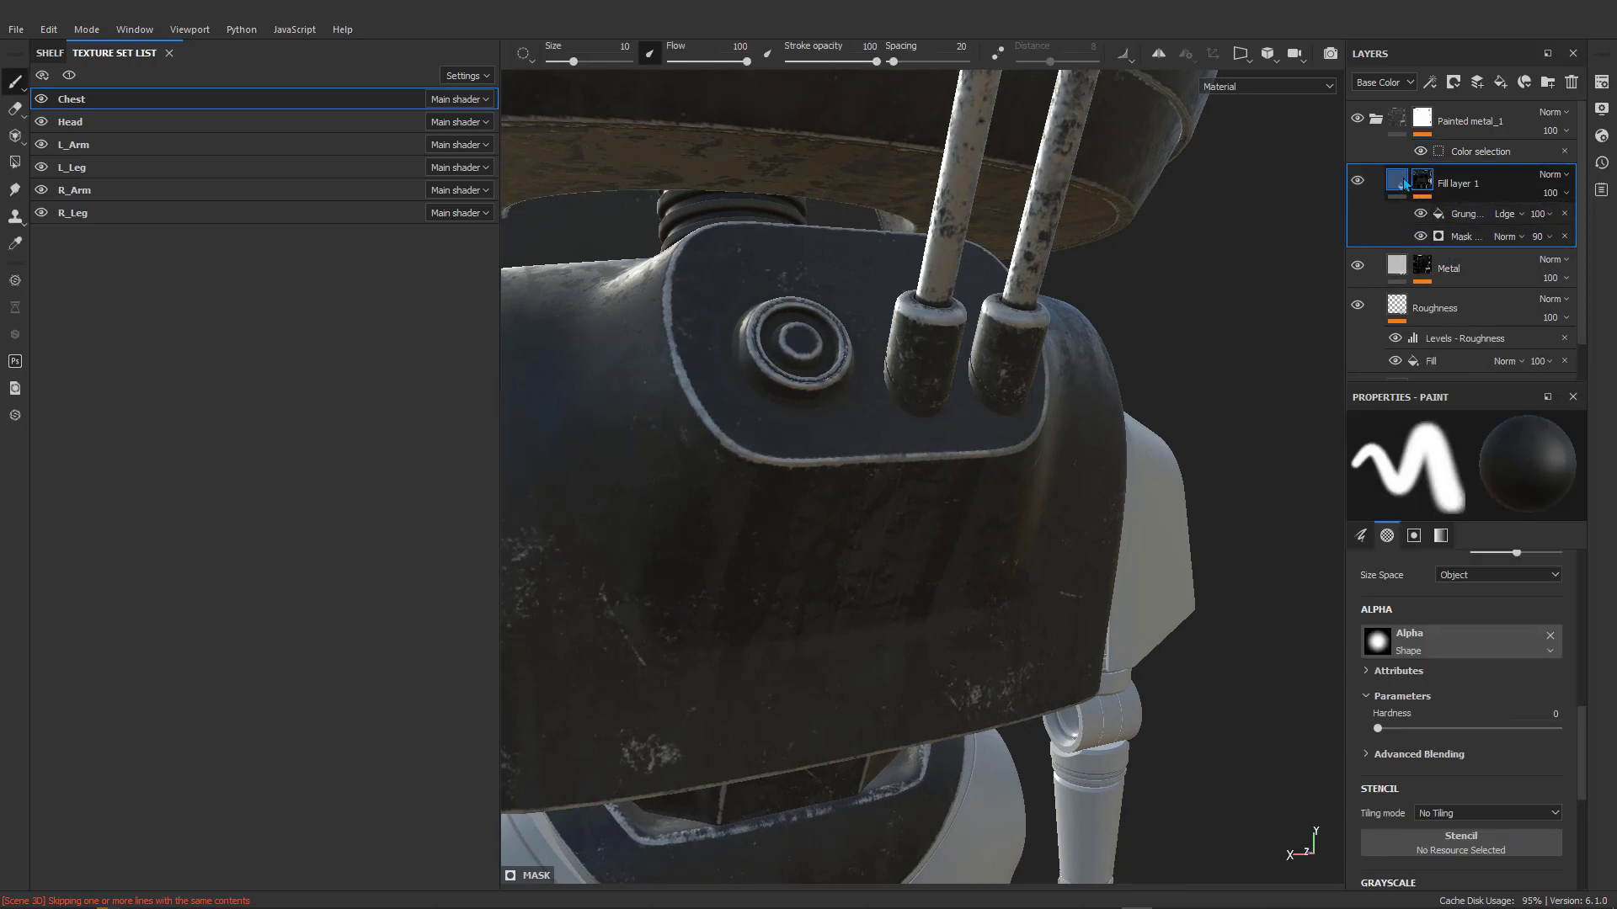
left_click(1425, 269)
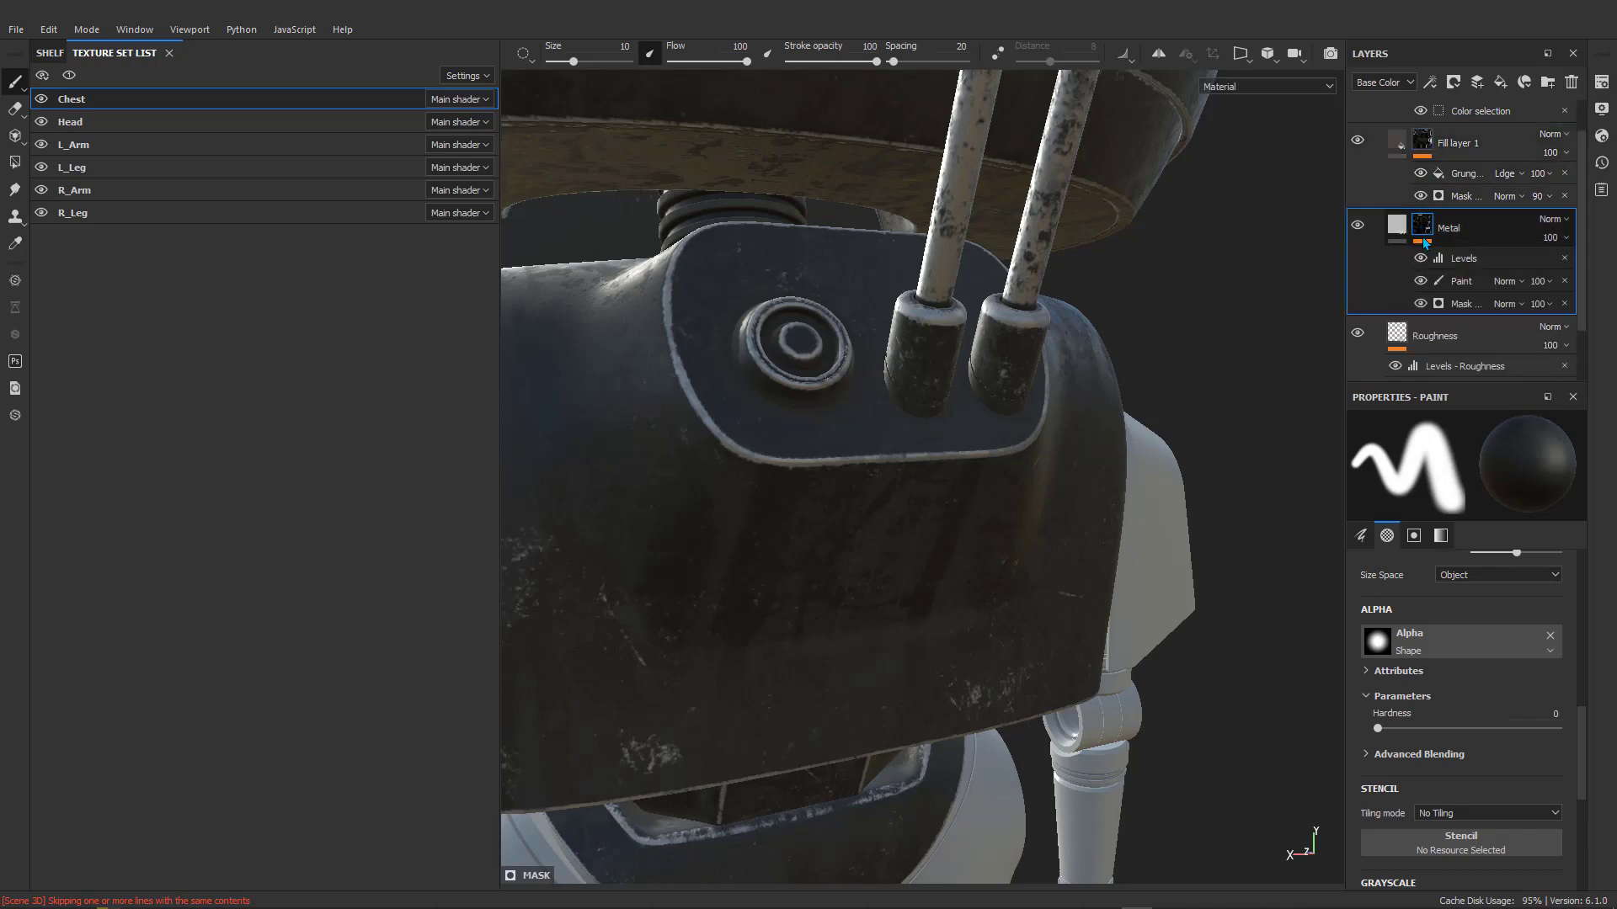
left_click(1462, 282)
left_click(821, 455)
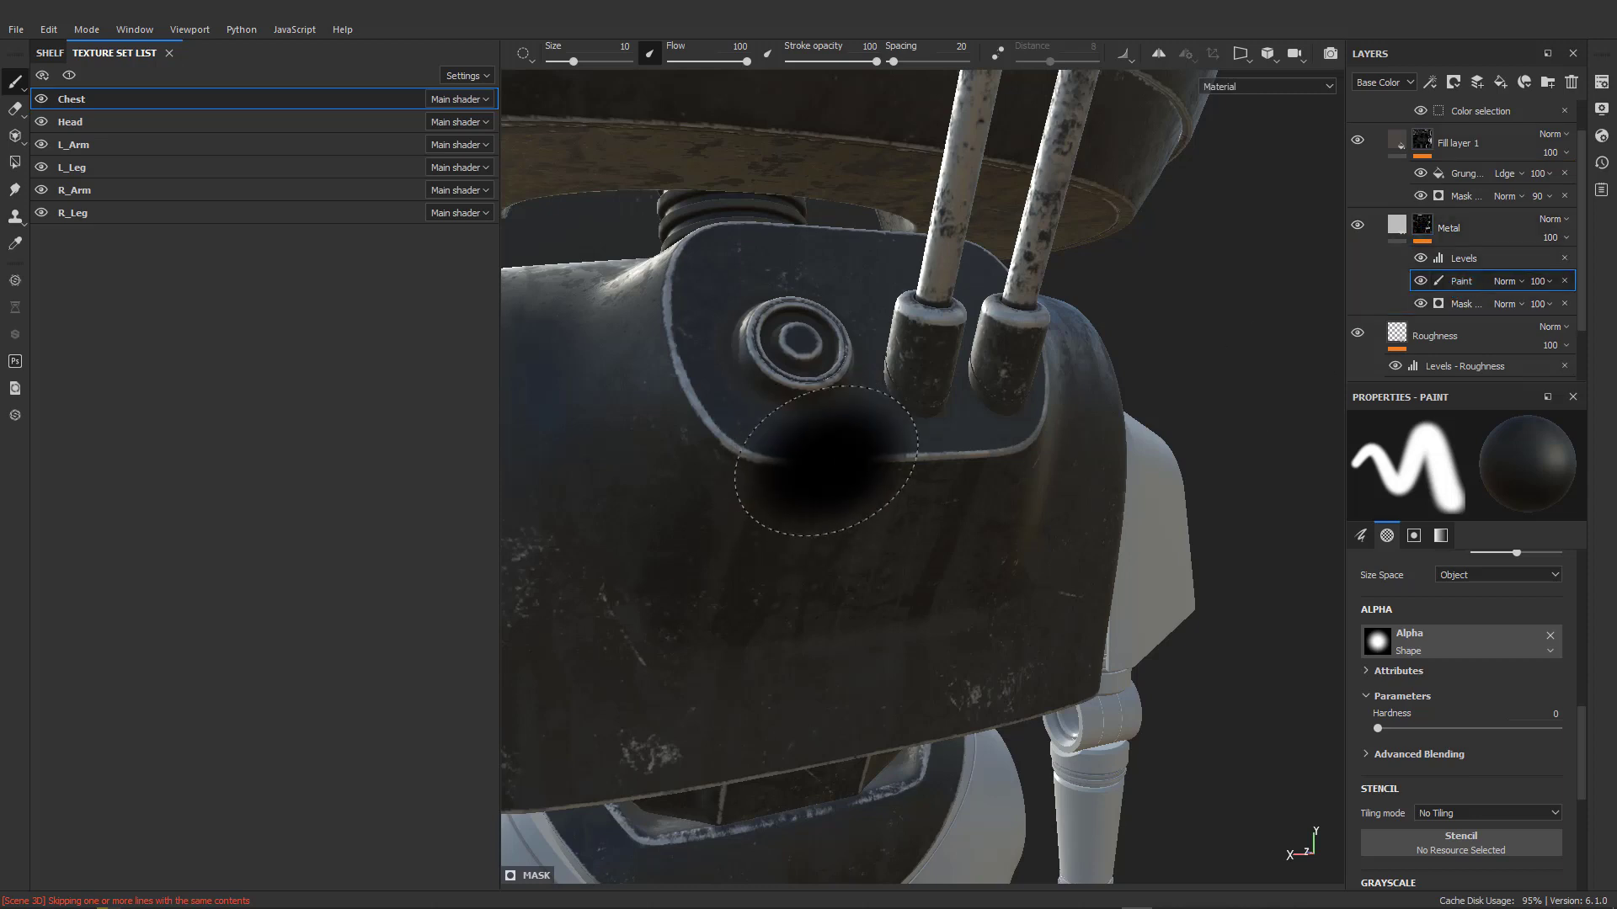
key("ctrl+z")
Look through the available brushes and choose Dirt 1 for painting on the Metal layer's mask.
left_click(50, 53)
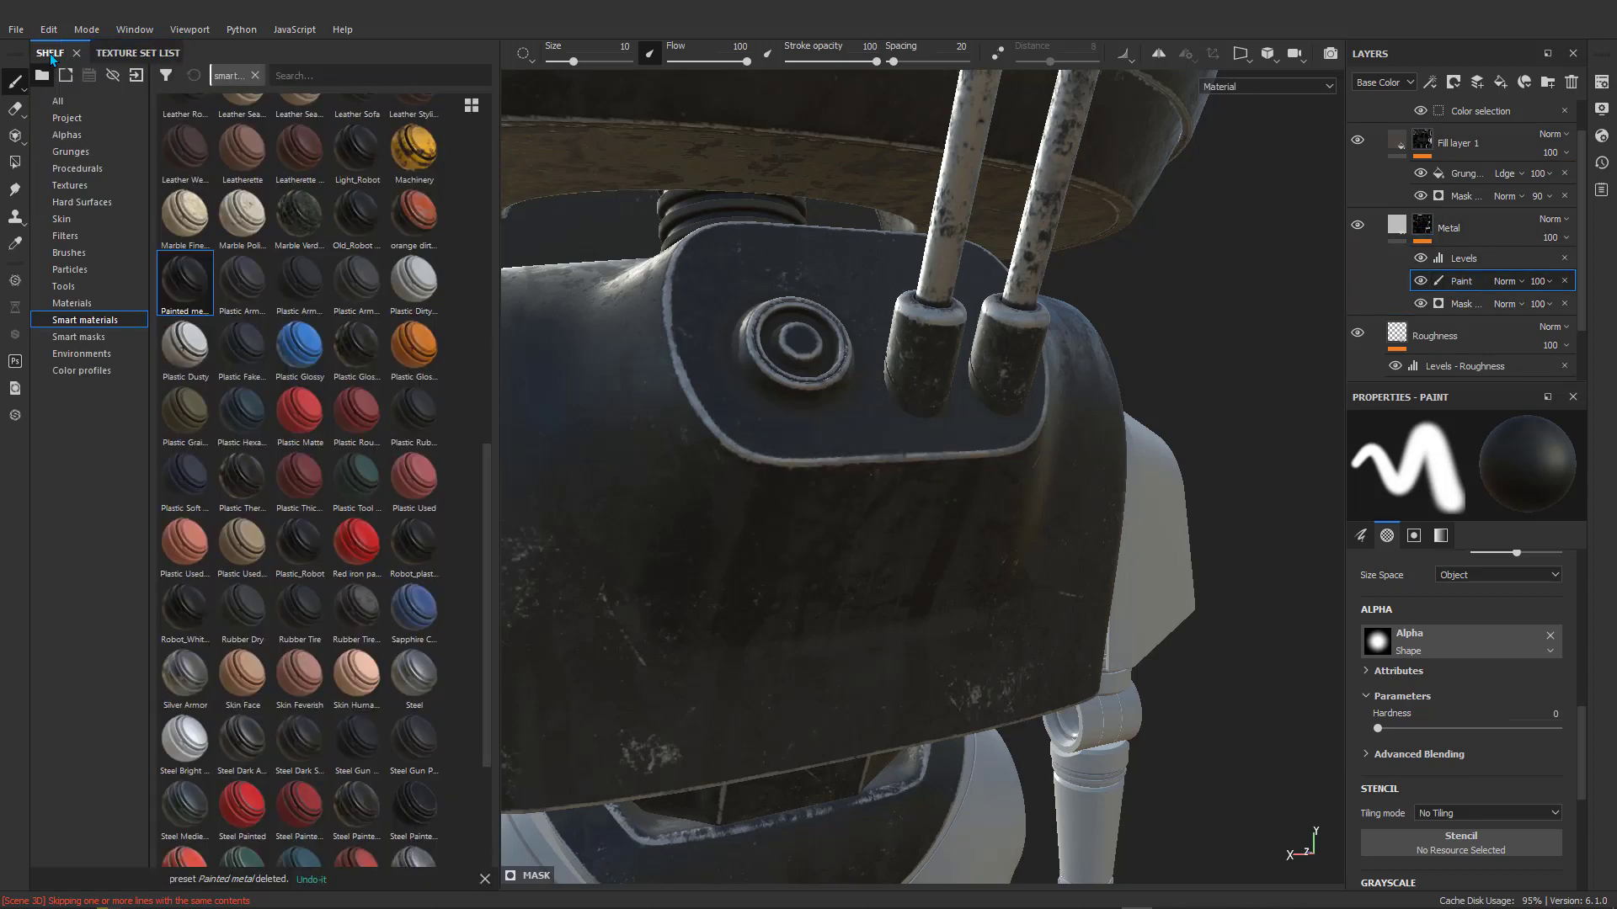
left_click(69, 253)
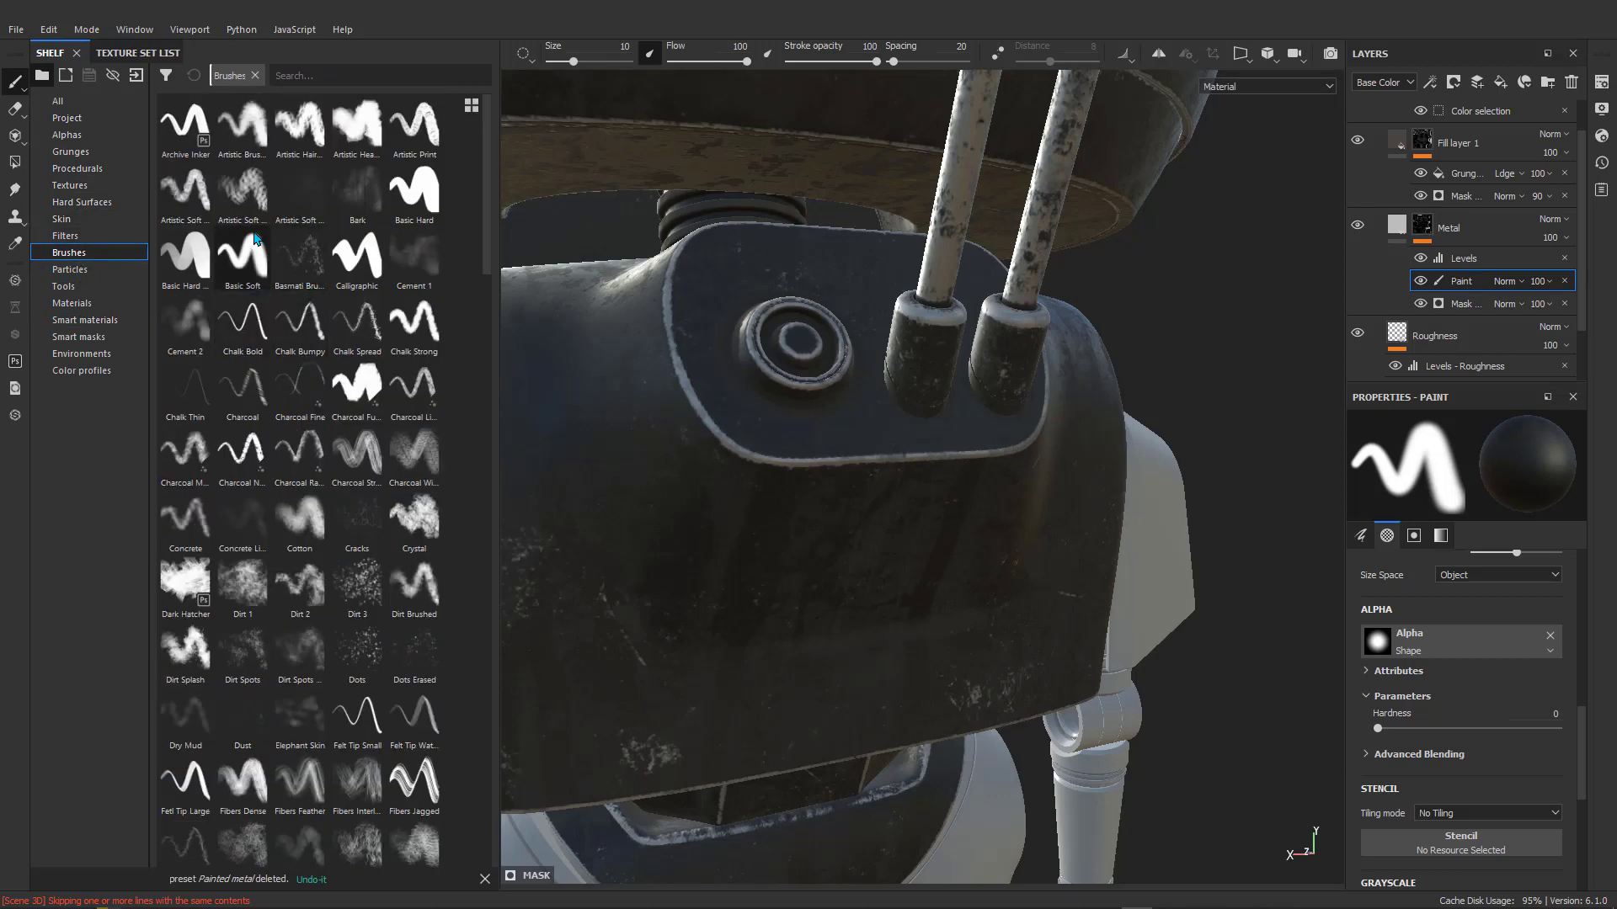
scroll(303, 404, "down", 5)
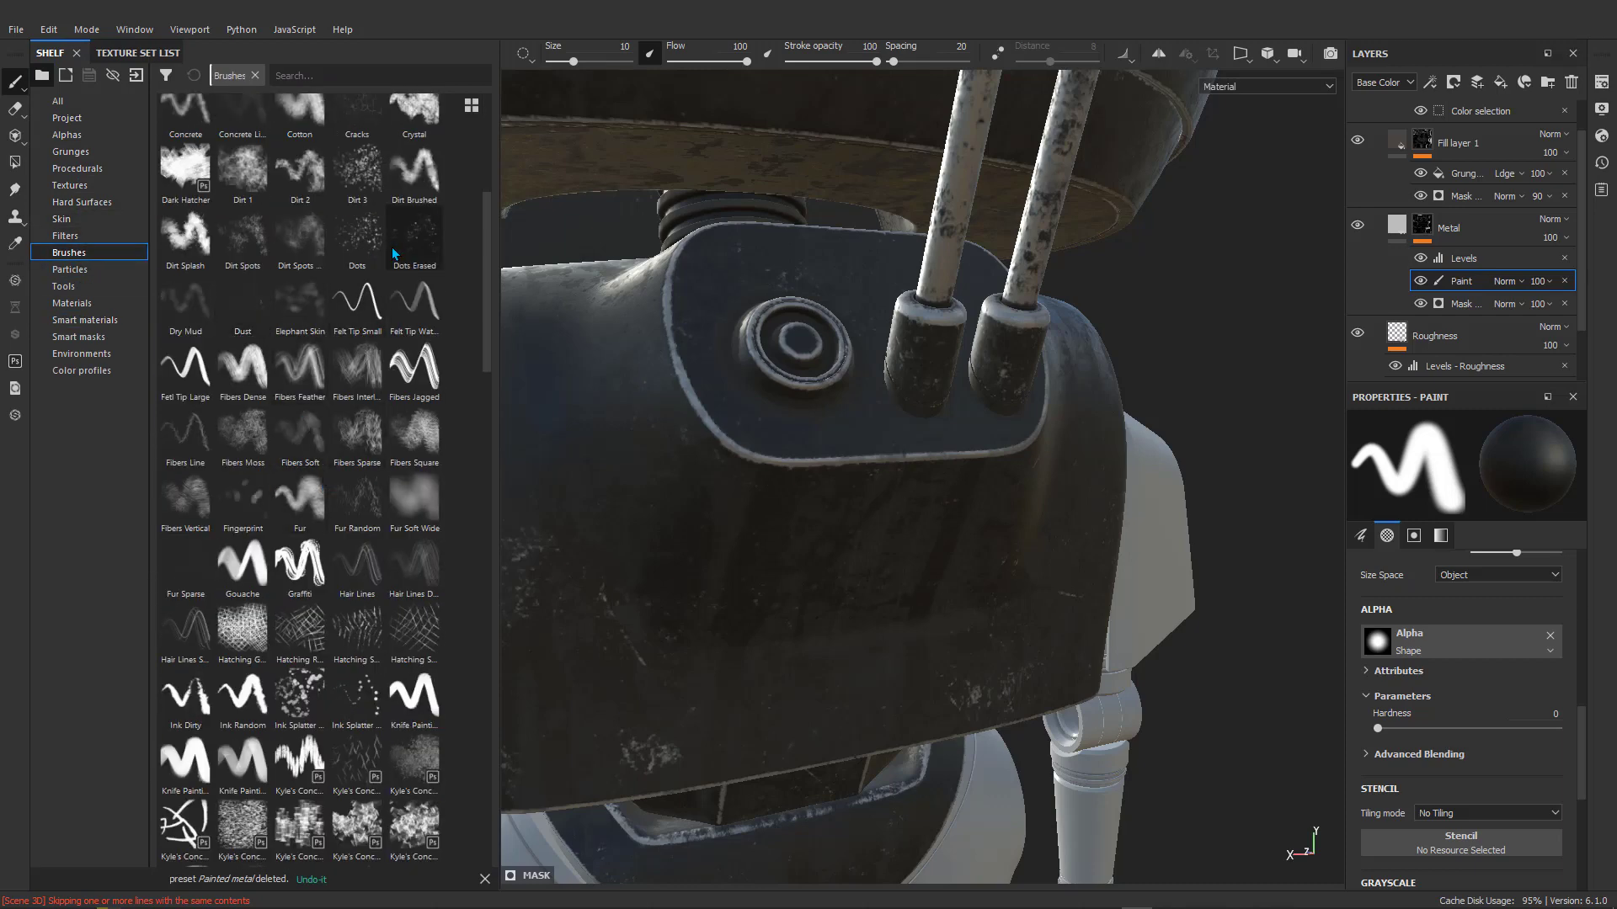
scroll(295, 362, "down", 3)
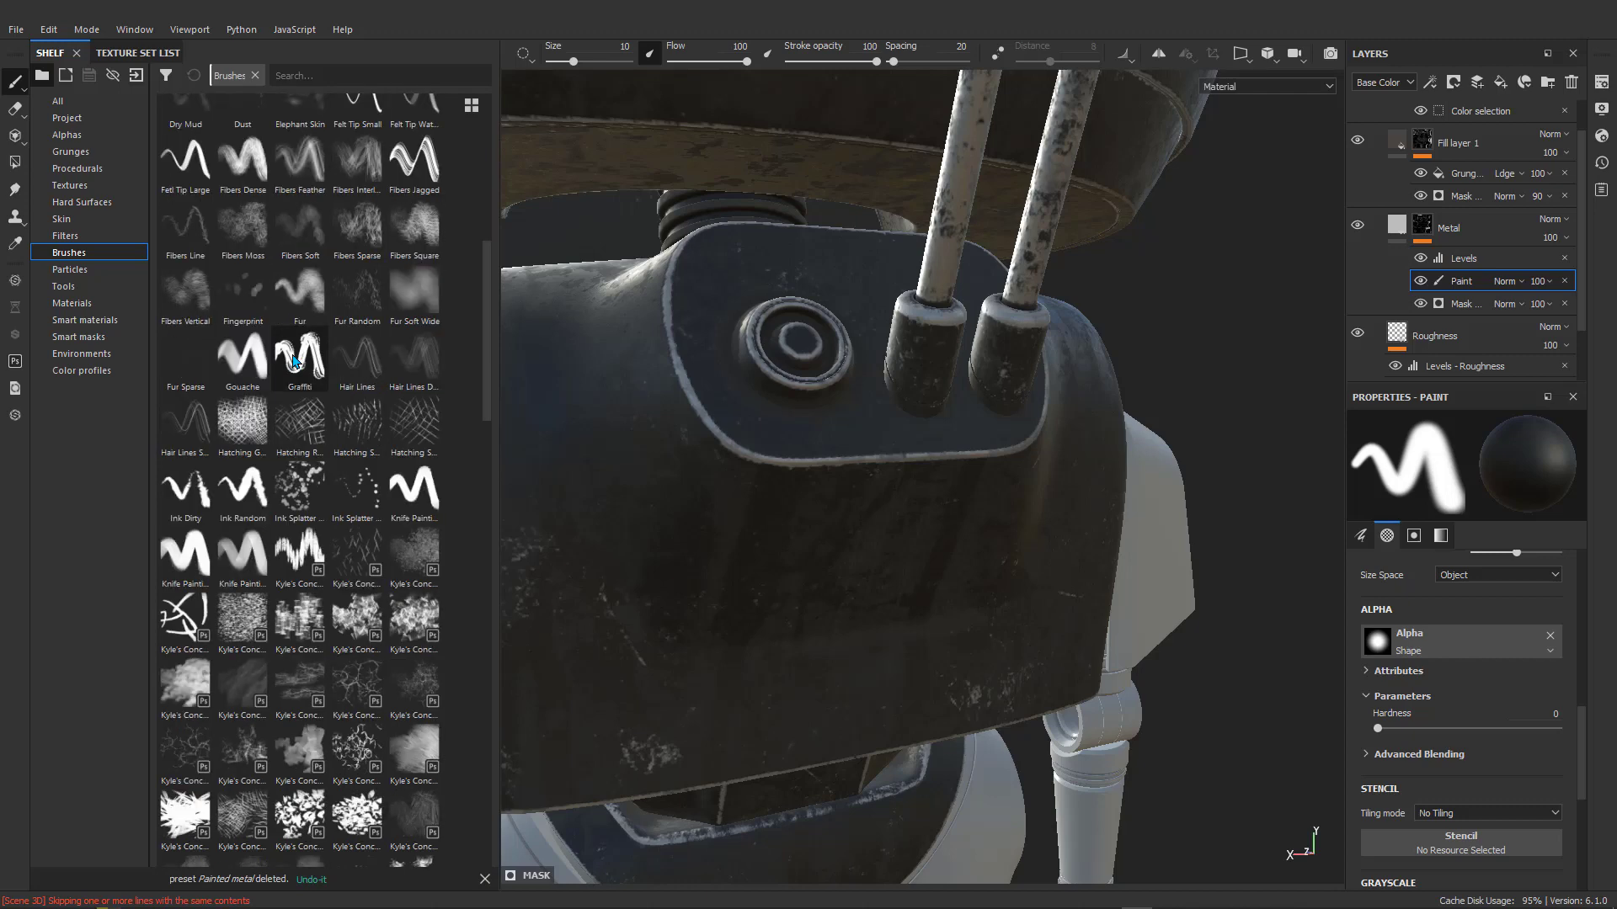
scroll(289, 471, "down", 5)
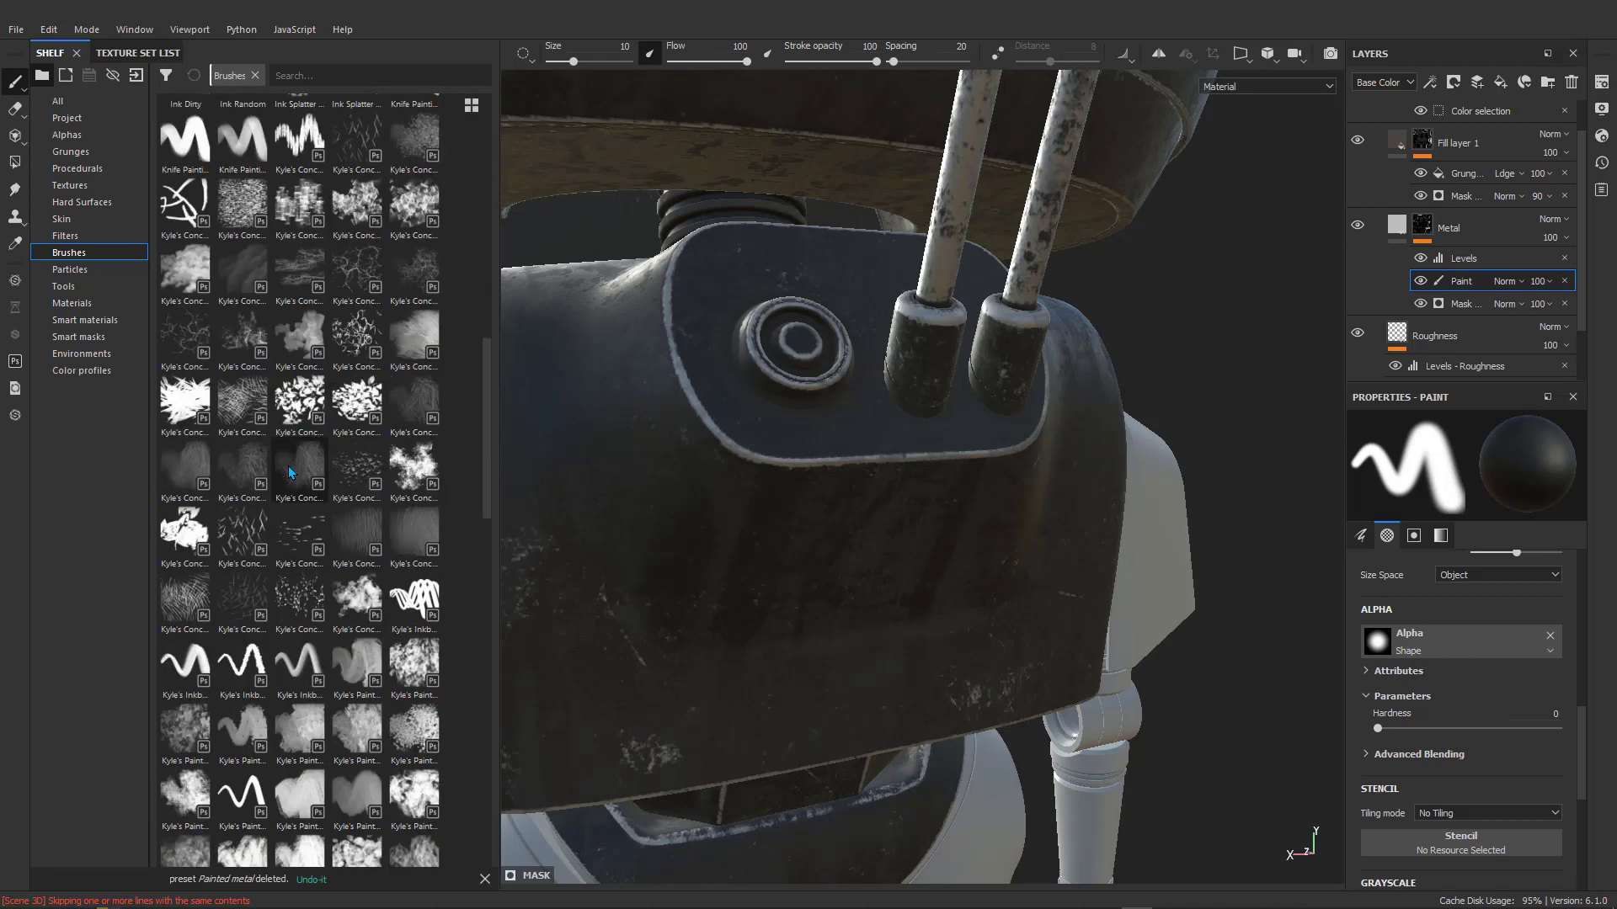
scroll(262, 703, "down", 5)
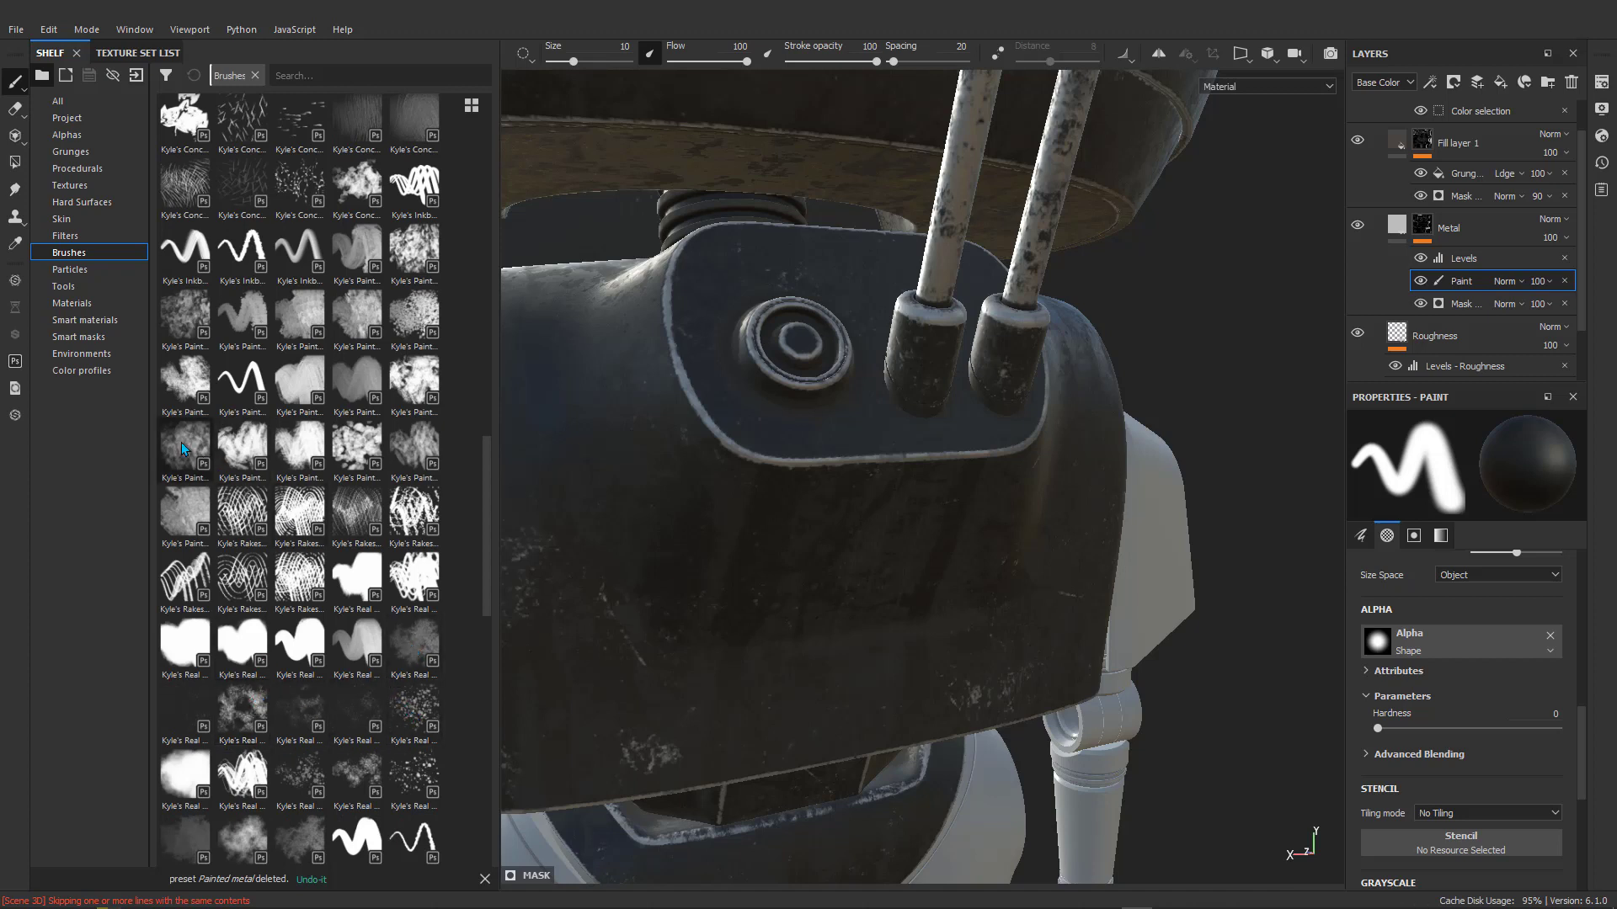
mouse_move(182, 448)
scroll(244, 480, "down", 10)
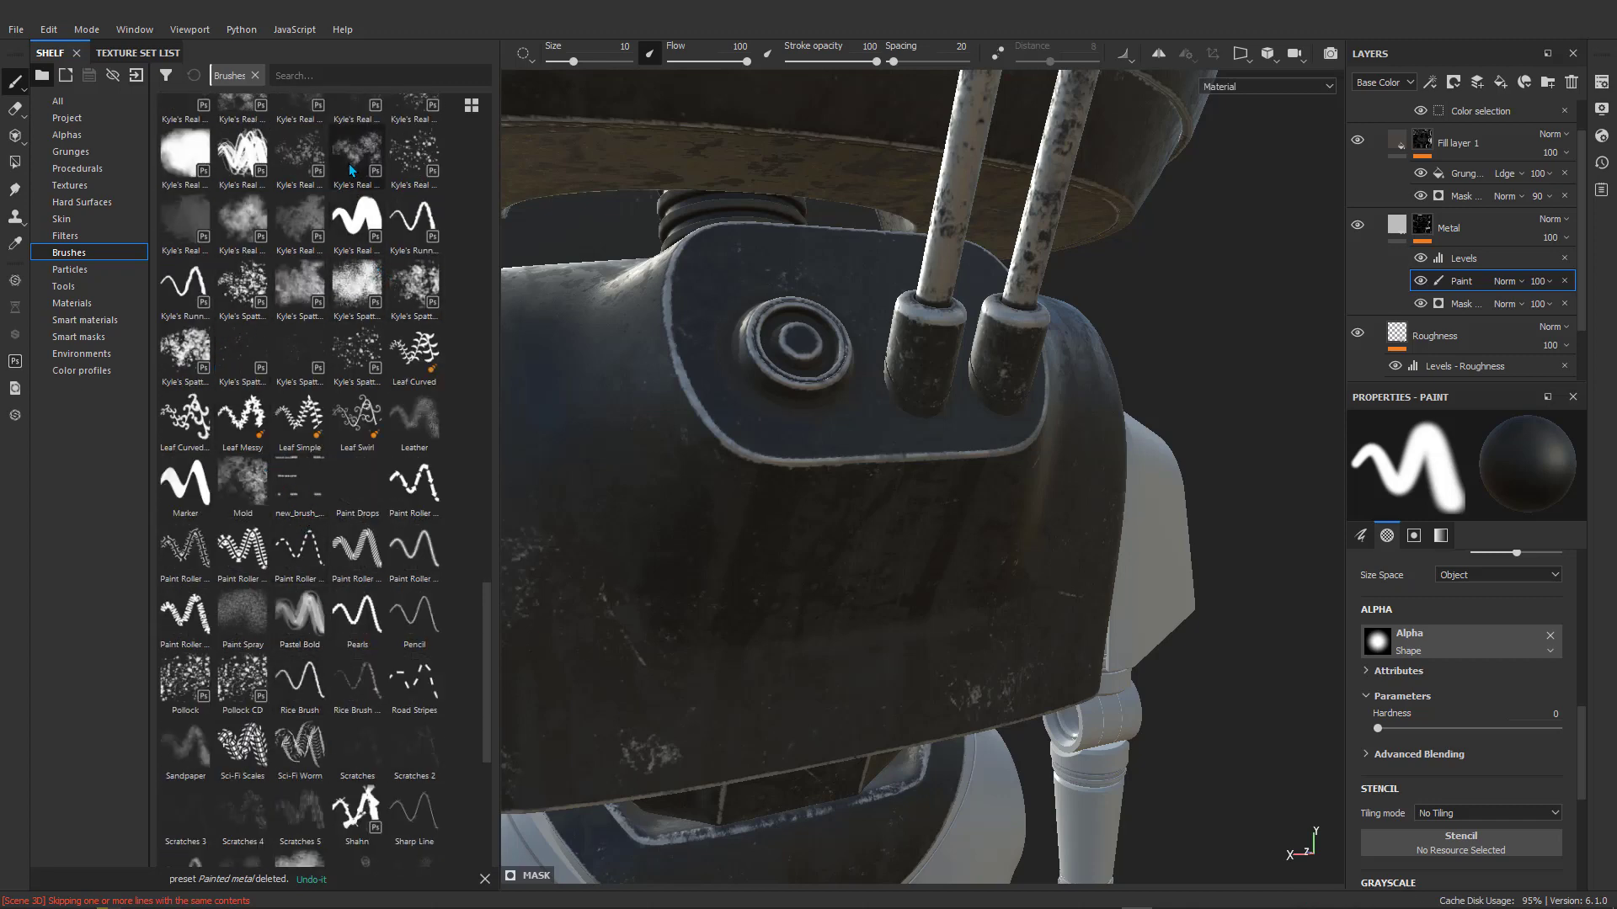
mouse_move(351, 159)
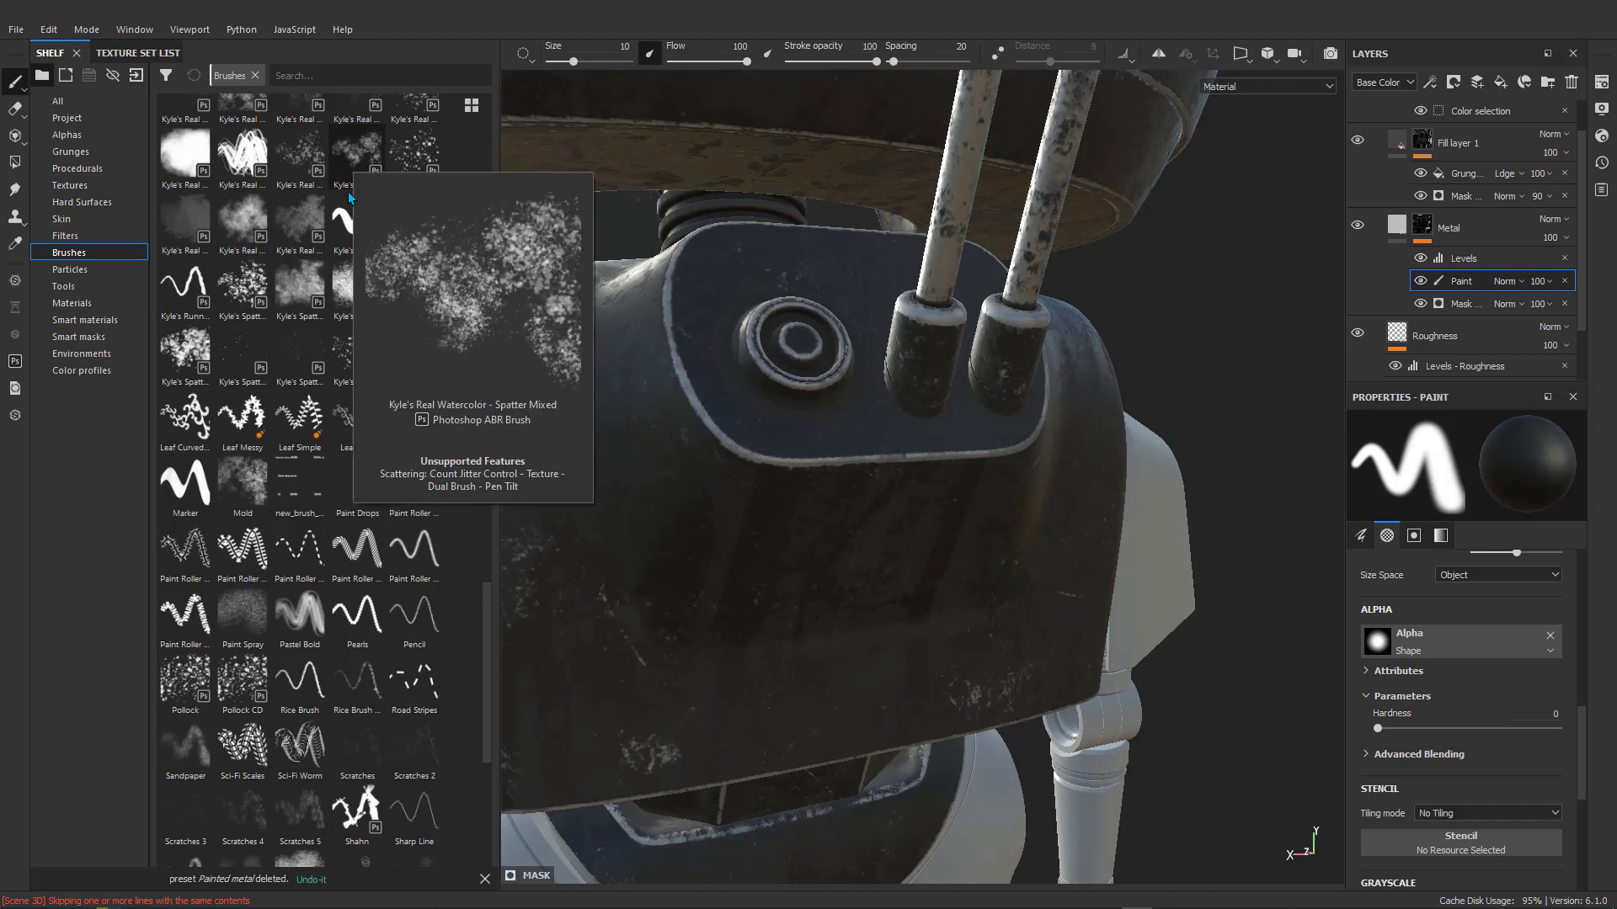
scroll(317, 583, "up", 10)
scroll(292, 439, "up", 8)
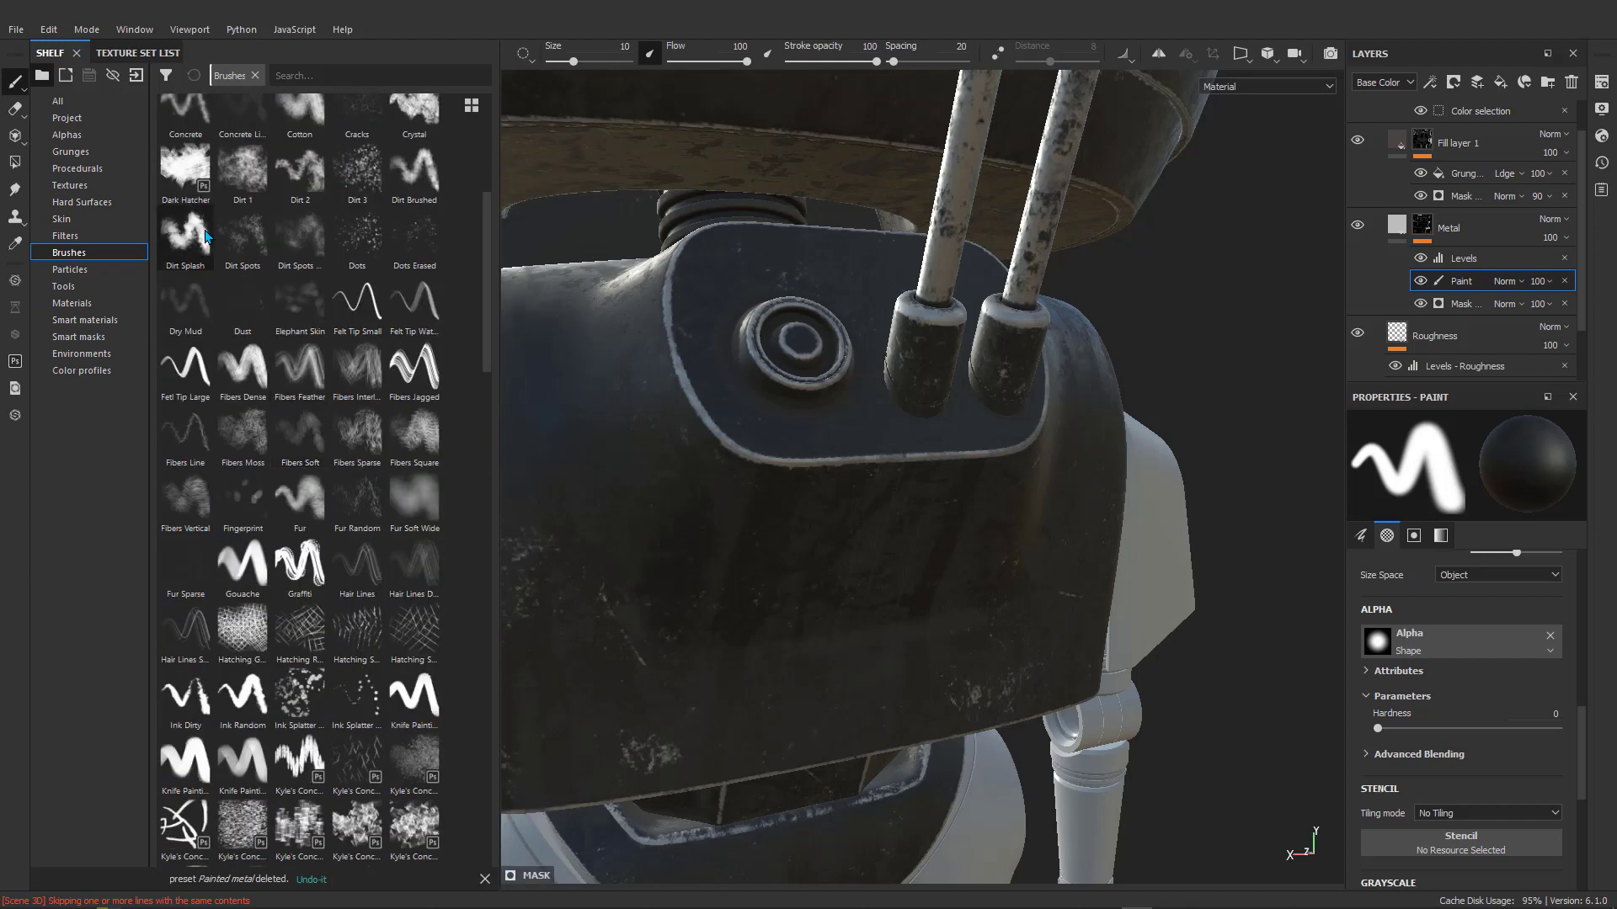
mouse_move(207, 236)
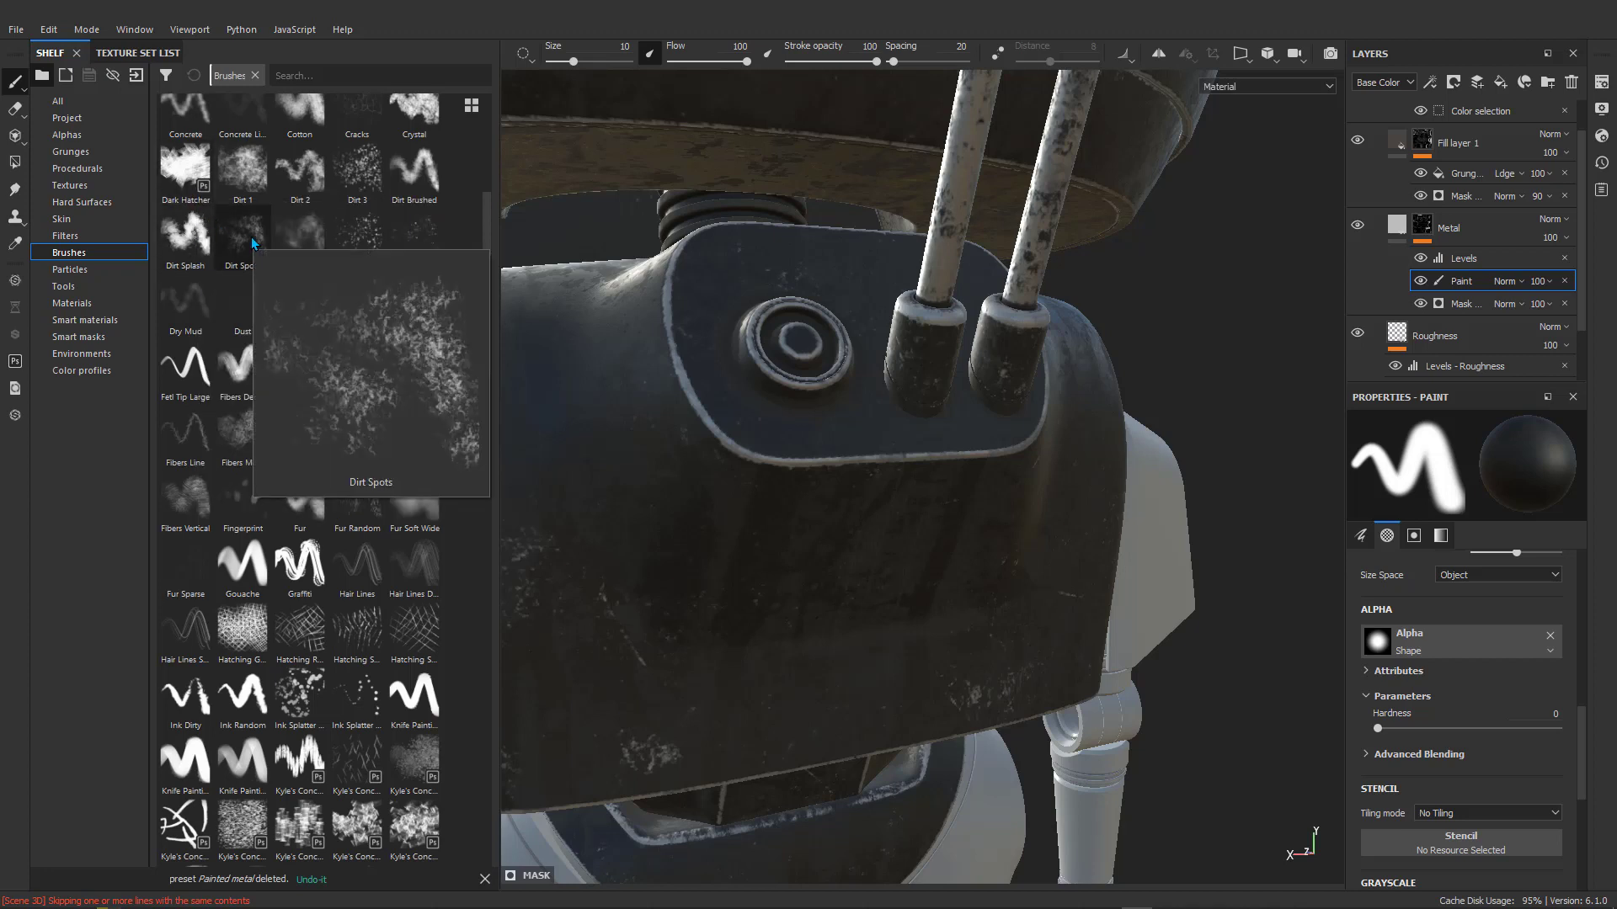
left_click(250, 173)
scroll(825, 440, "down", 1)
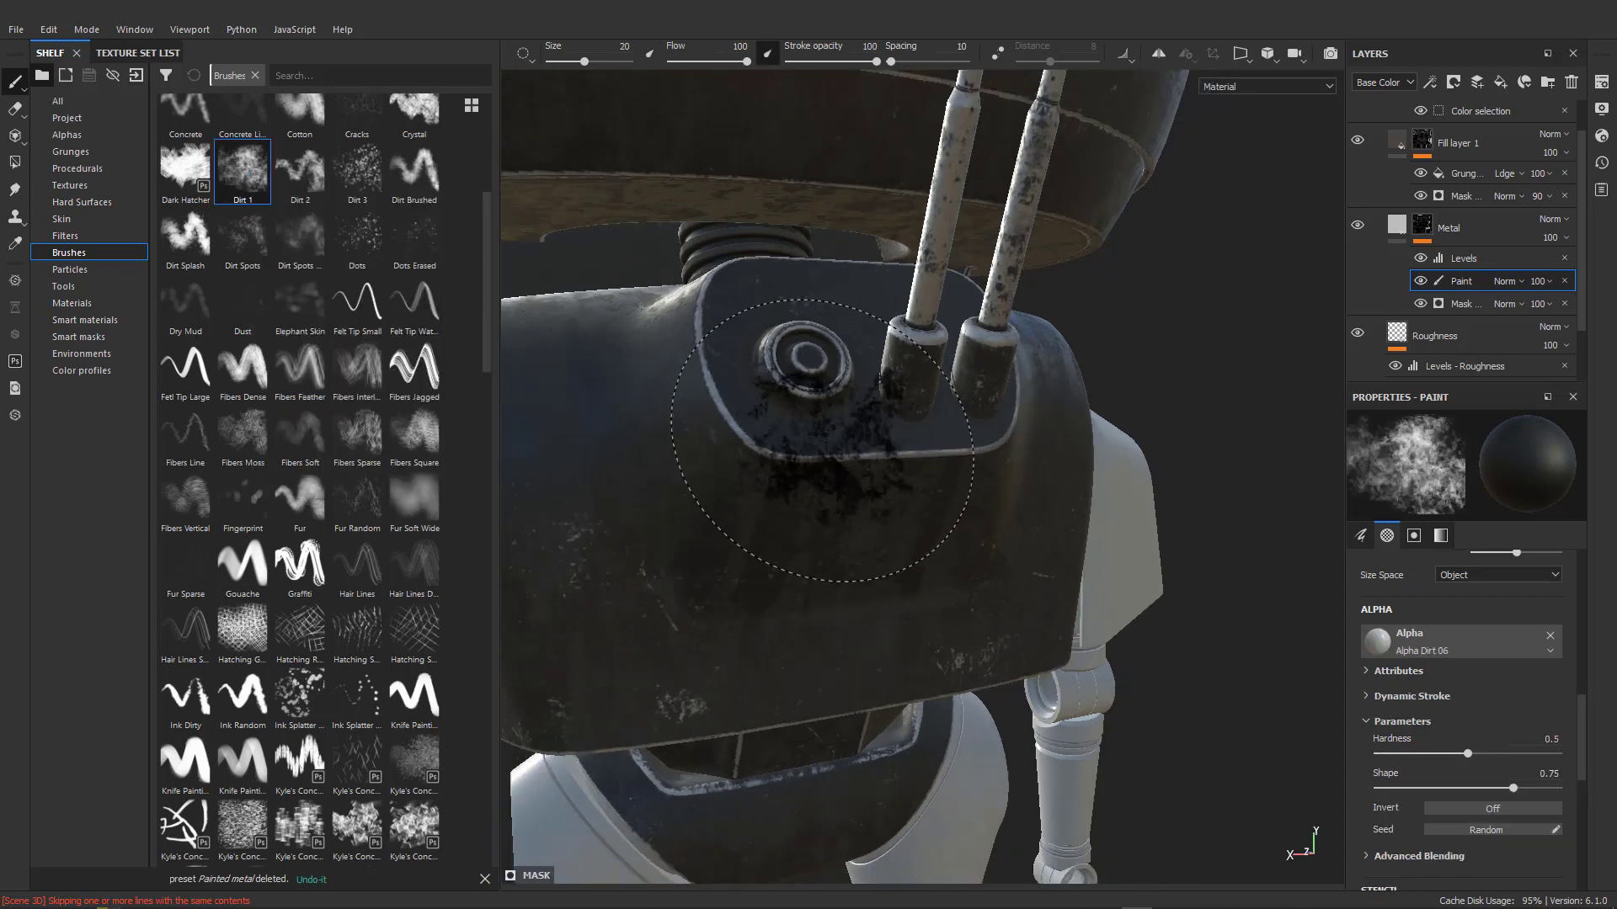
Reduce the Dirt 1 brush size to 2.05 and paint away metal wear along the lower edge of the raised back plate.
scroll(821, 441, "up", 4)
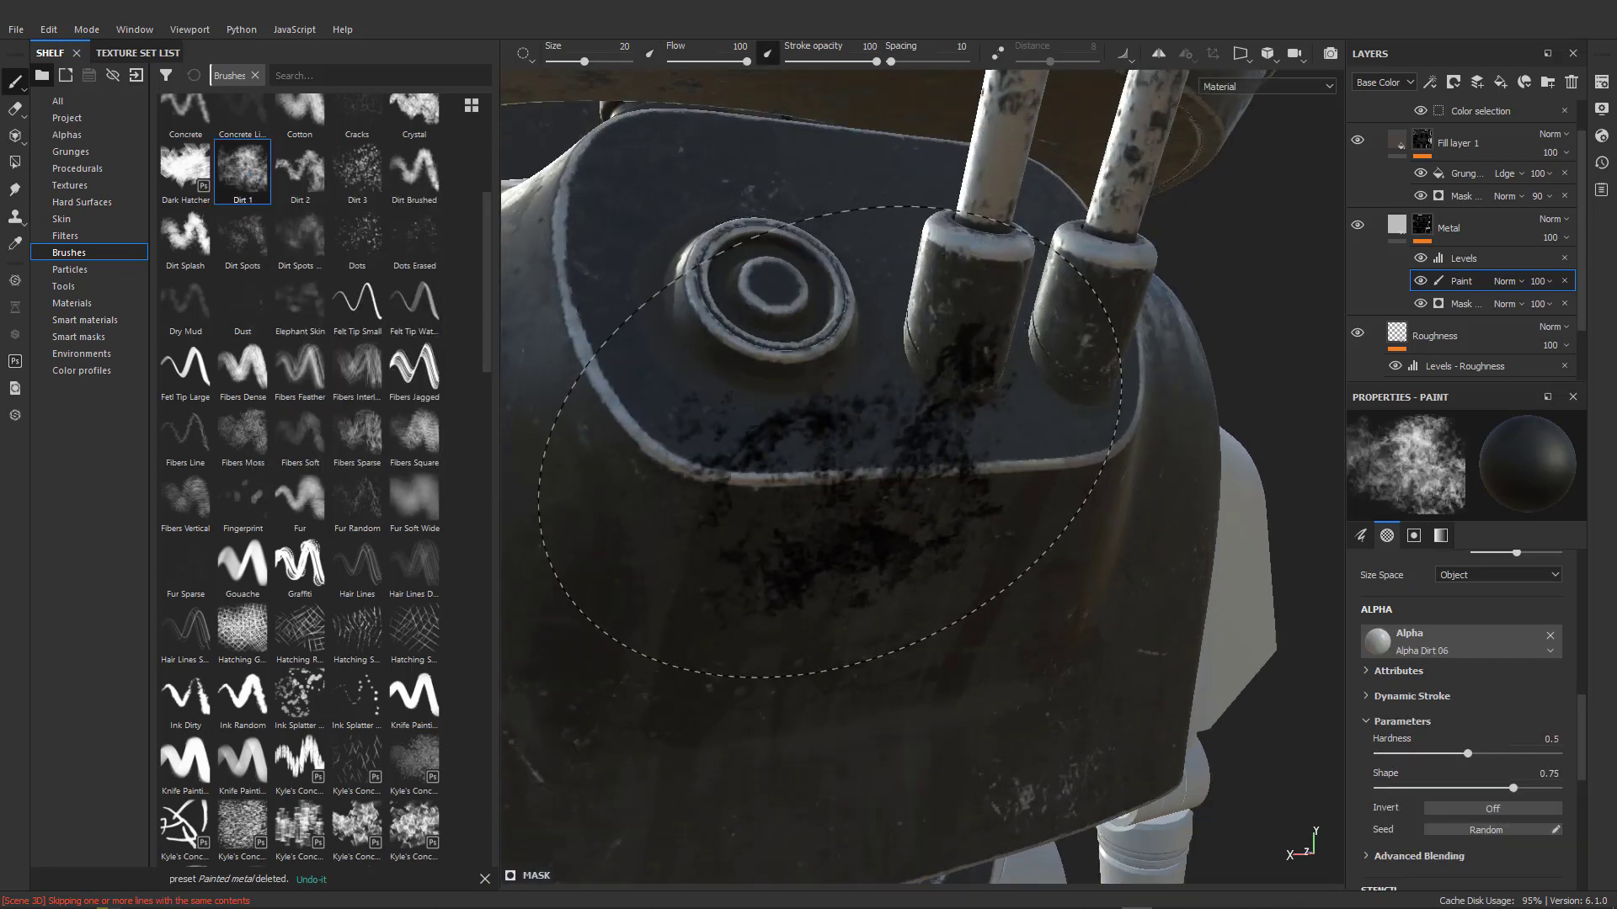
mouse_move(829, 442)
left_mouse_down()
mouse_move(938, 469)
mouse_move(1023, 442)
left_mouse_up()
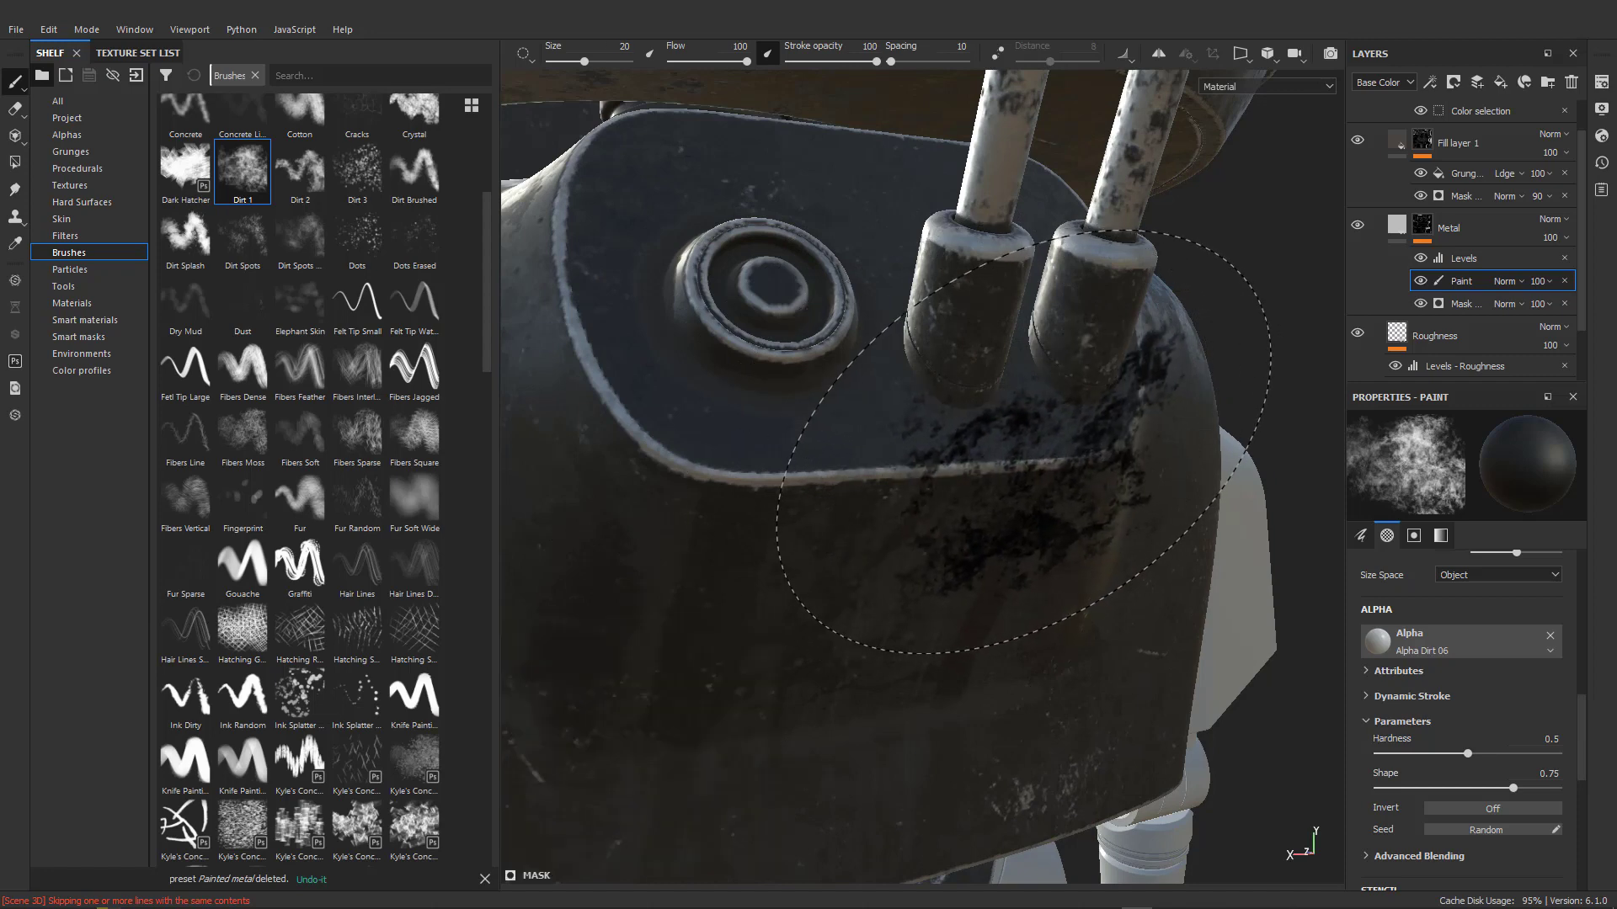
right_click_drag(1033, 485, 979, 493, "ctrl")
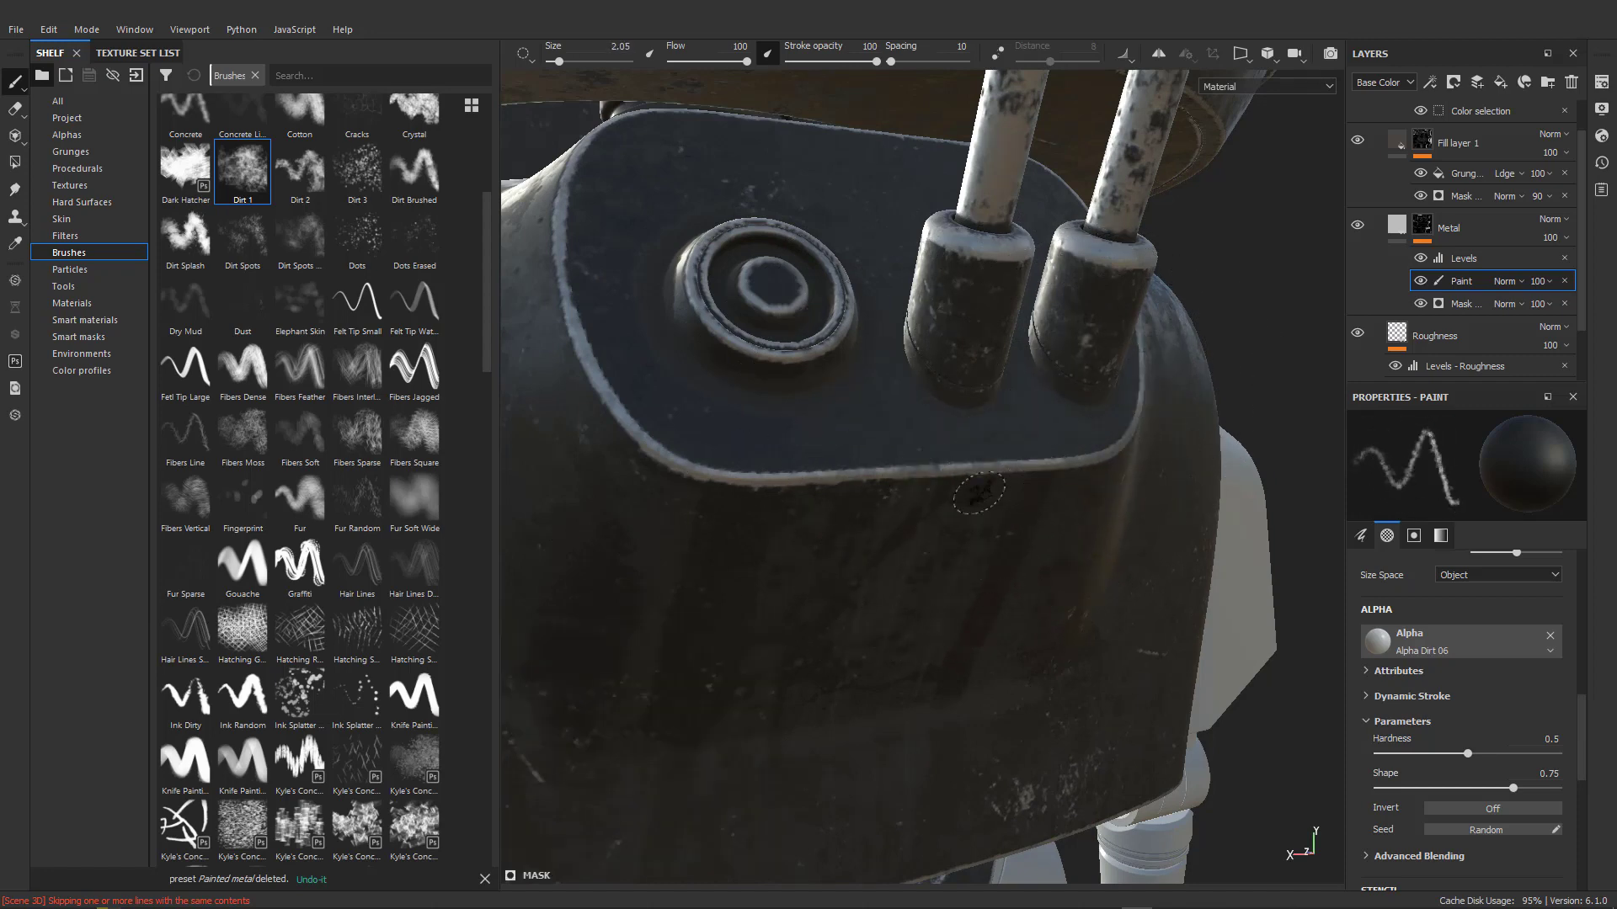
scroll(741, 485, "up", 5)
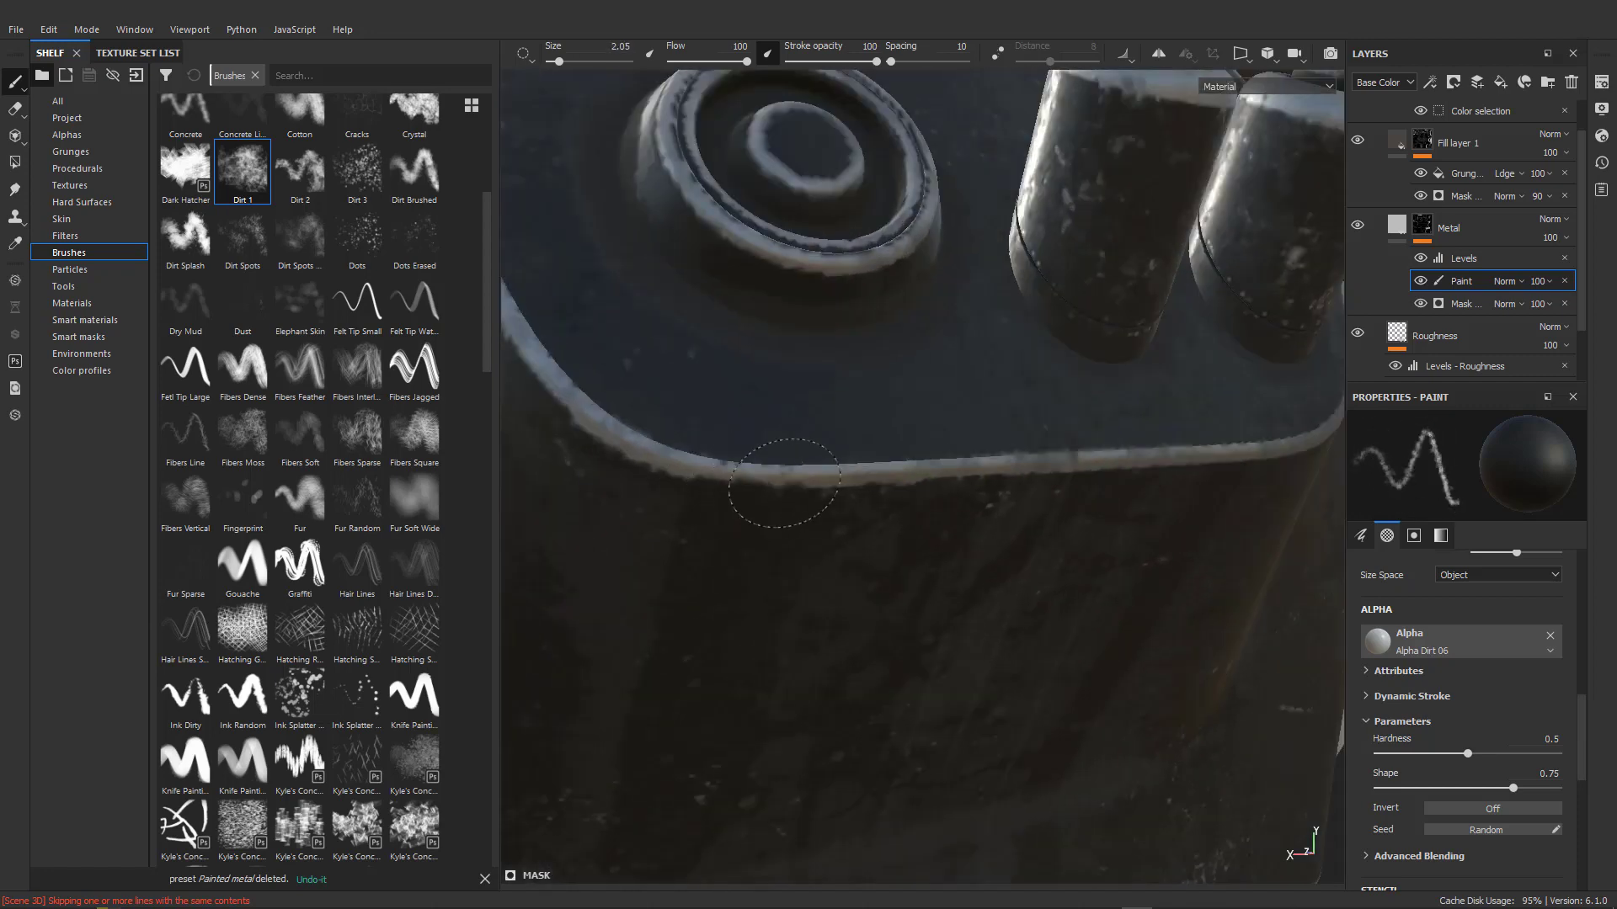
mouse_move(784, 483)
left_mouse_down()
mouse_move(1007, 467)
mouse_move(1132, 433)
mouse_move(1033, 429)
left_mouse_up()
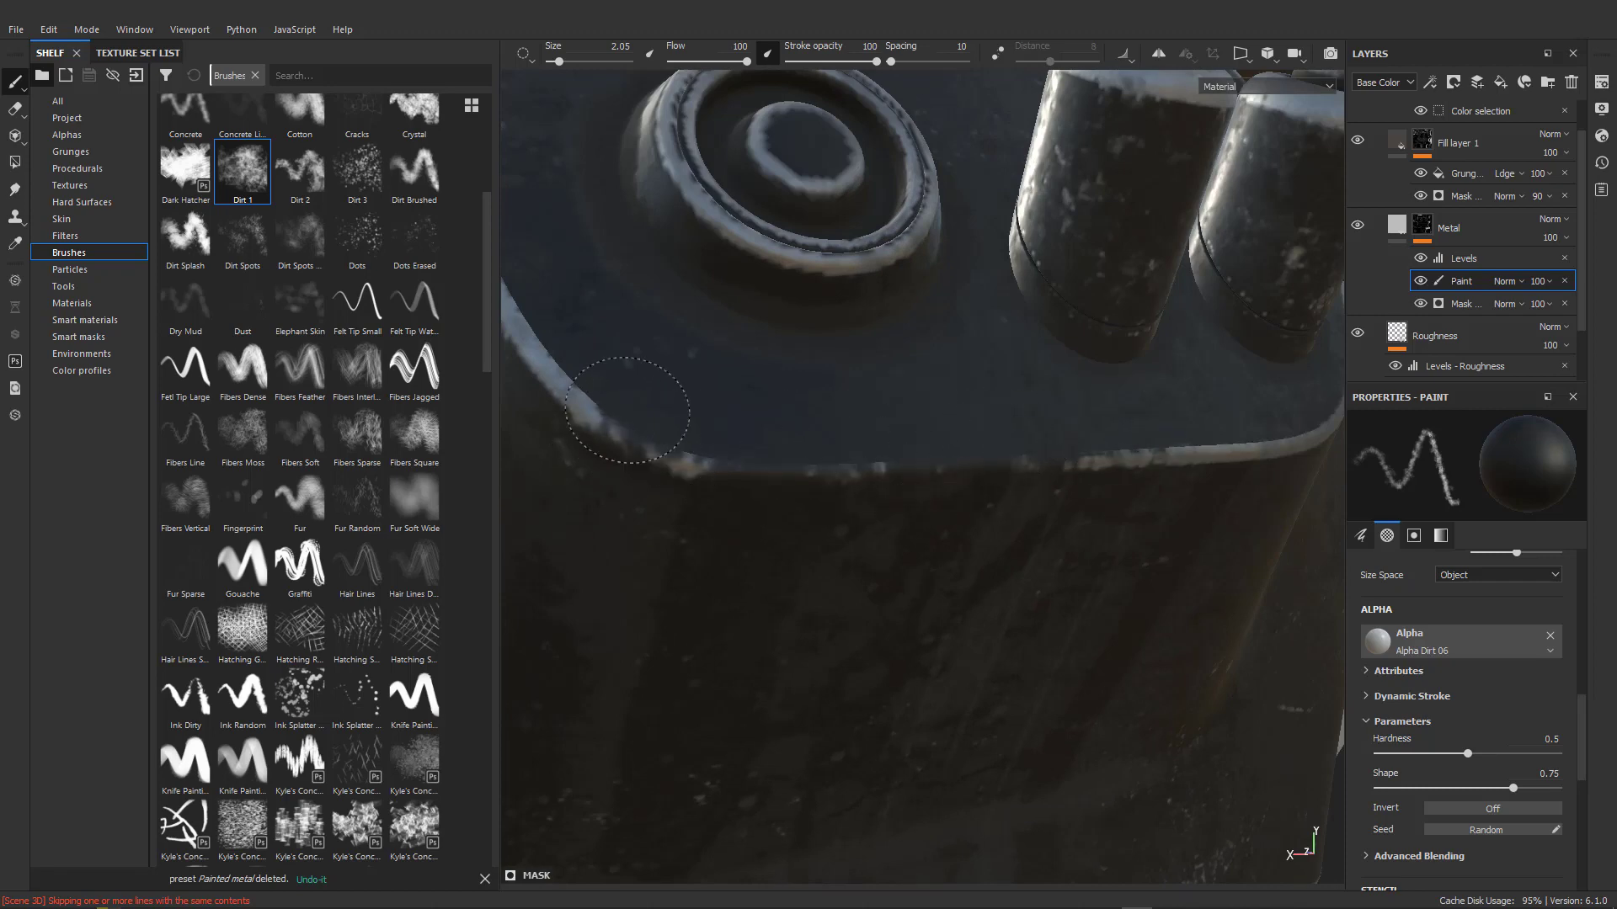
Break up the metal wear along the raised back plate's side and corner edges next to the antenna bases.
scroll(850, 472, "down", 3)
mouse_move(899, 472)
left_mouse_down("alt")
mouse_move(952, 497)
mouse_move(1204, 498)
left_mouse_up("alt")
middle_click_drag(1052, 504, 695, 507, "alt")
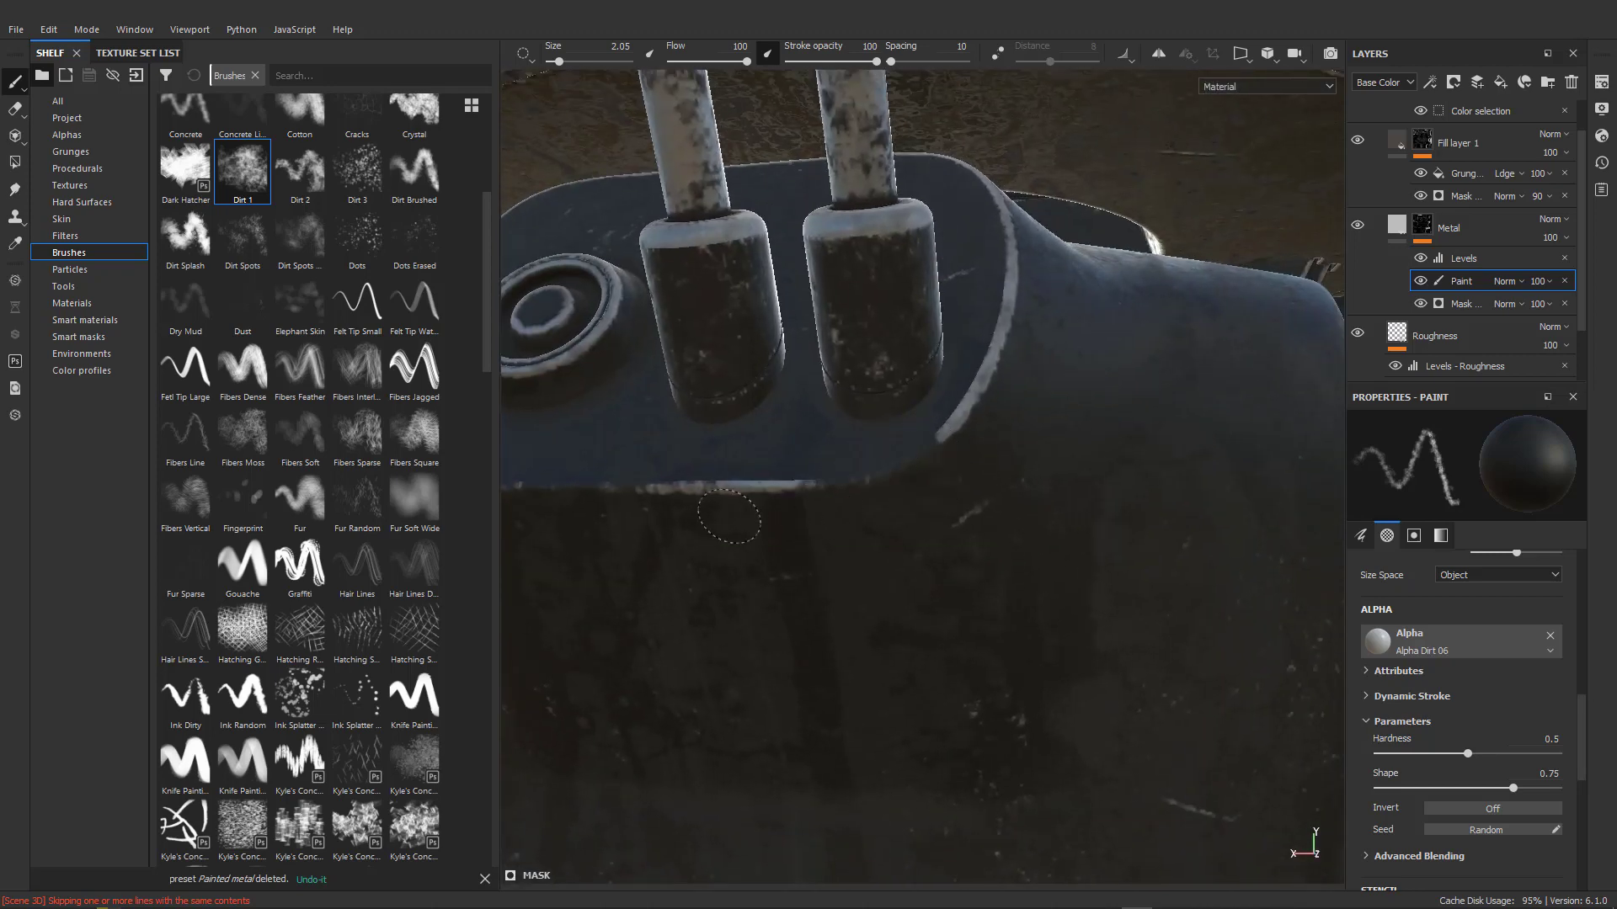
mouse_move(938, 516)
left_mouse_down("alt")
mouse_move(1036, 516)
mouse_move(857, 516)
left_mouse_up("alt")
left_click_drag(929, 378, 907, 347, "alt")
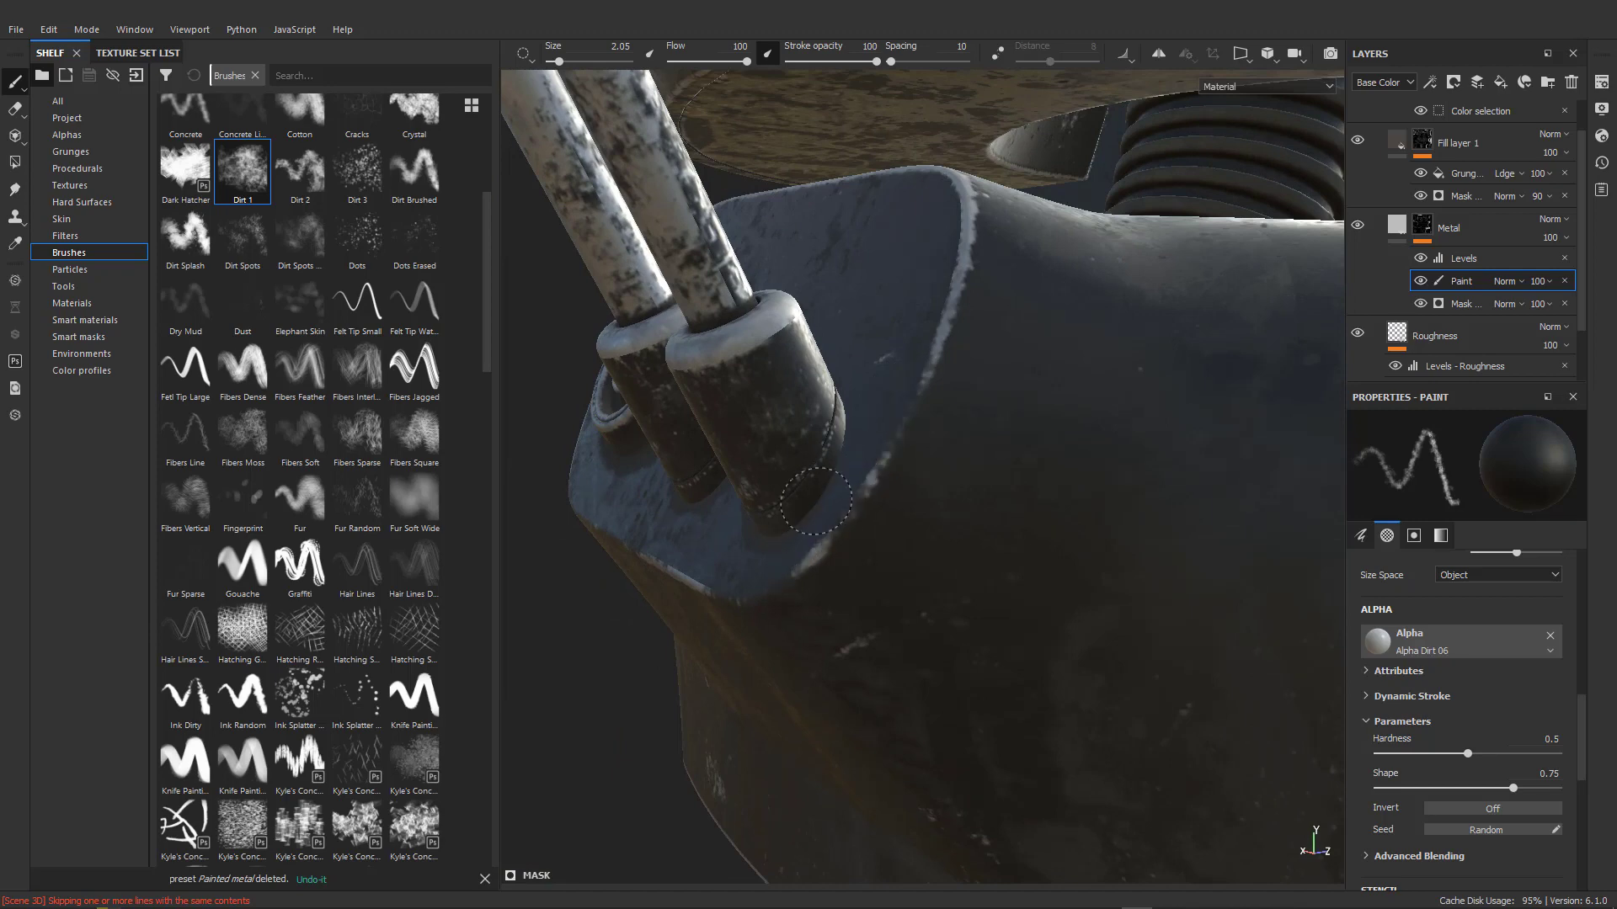
mouse_move(816, 501)
left_mouse_down("alt")
mouse_move(874, 353)
mouse_move(890, 396)
mouse_move(866, 532)
left_mouse_up("alt")
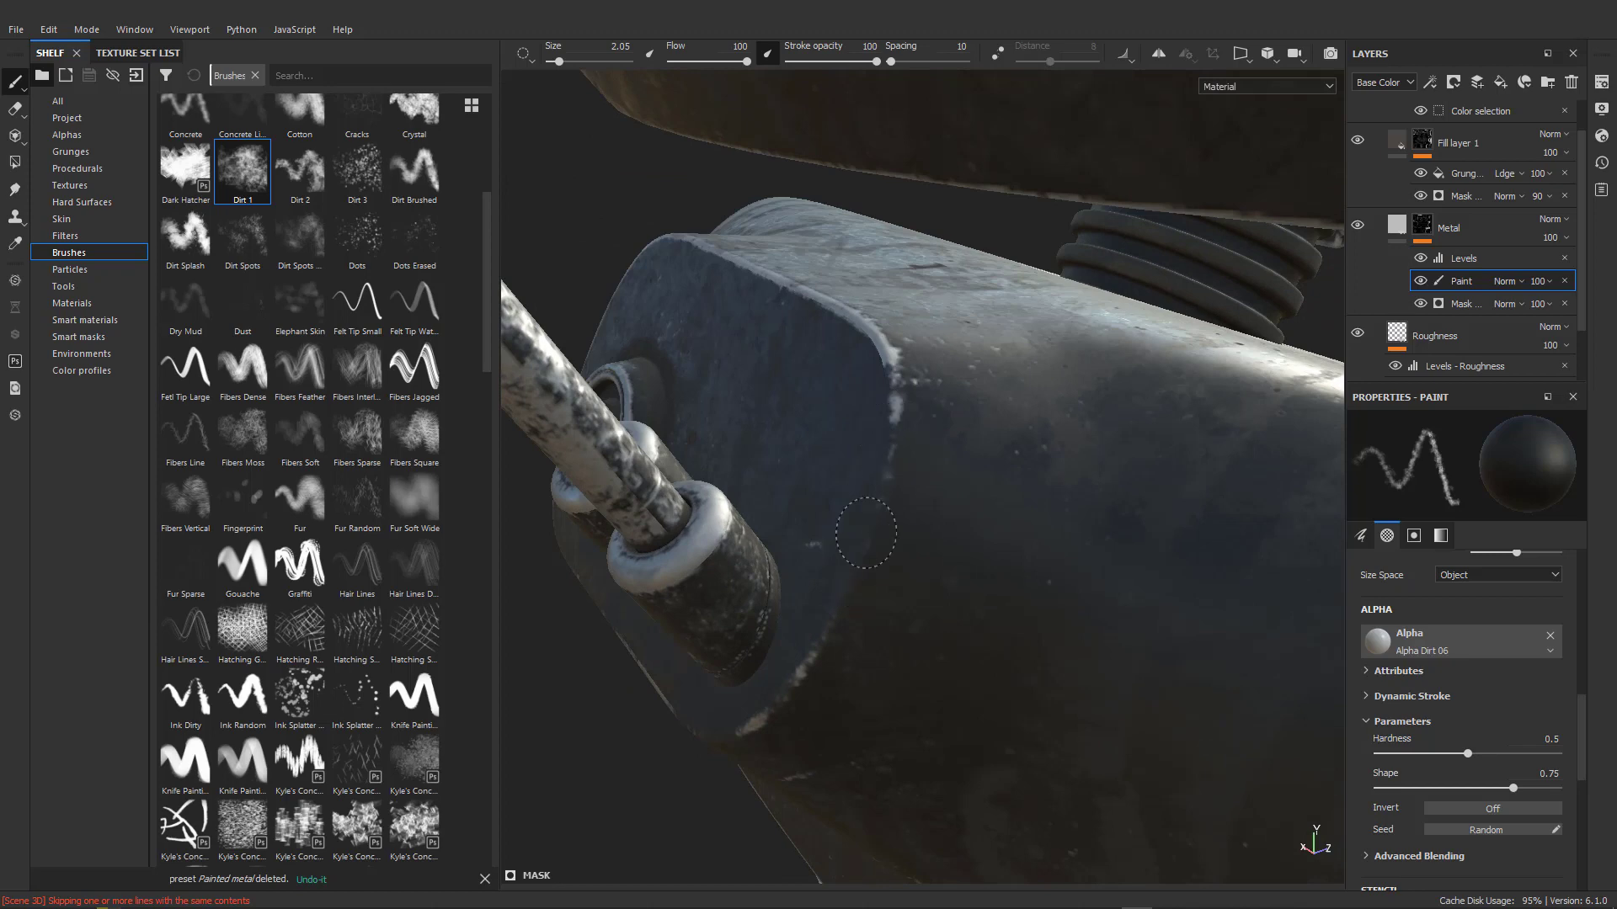
mouse_move(837, 617)
left_mouse_down("alt")
mouse_move(926, 505)
mouse_move(699, 492)
mouse_move(860, 512)
left_mouse_up("alt")
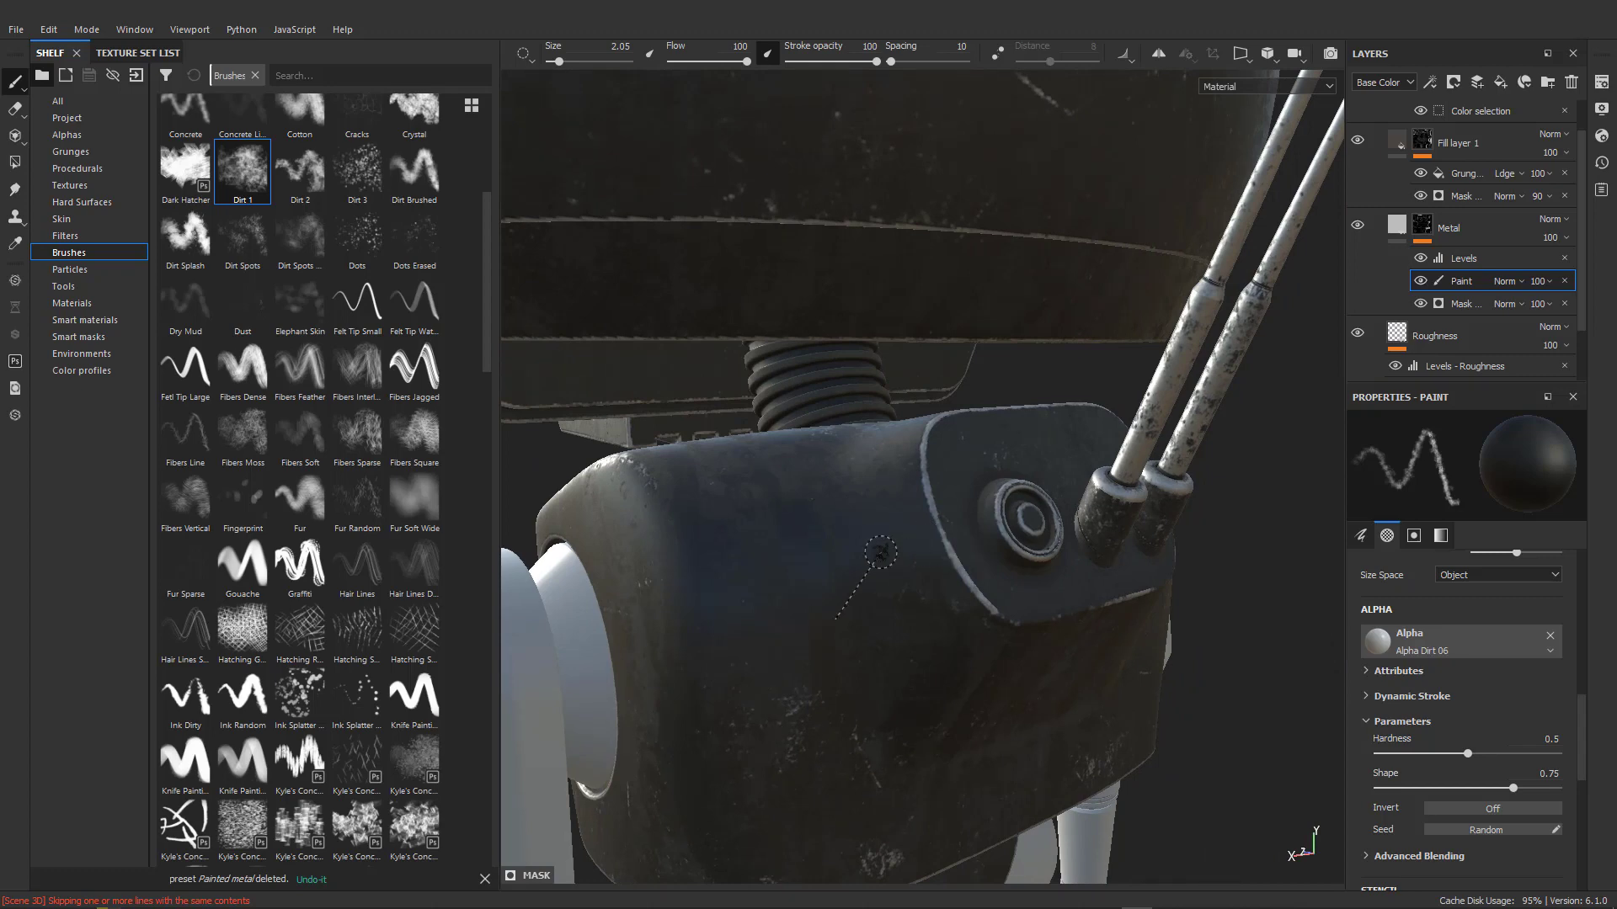
Rotate the environment lighting and break up the metal wear along the back plate's edge beside the round detail.
right_click_drag(871, 543, 919, 535, "shift")
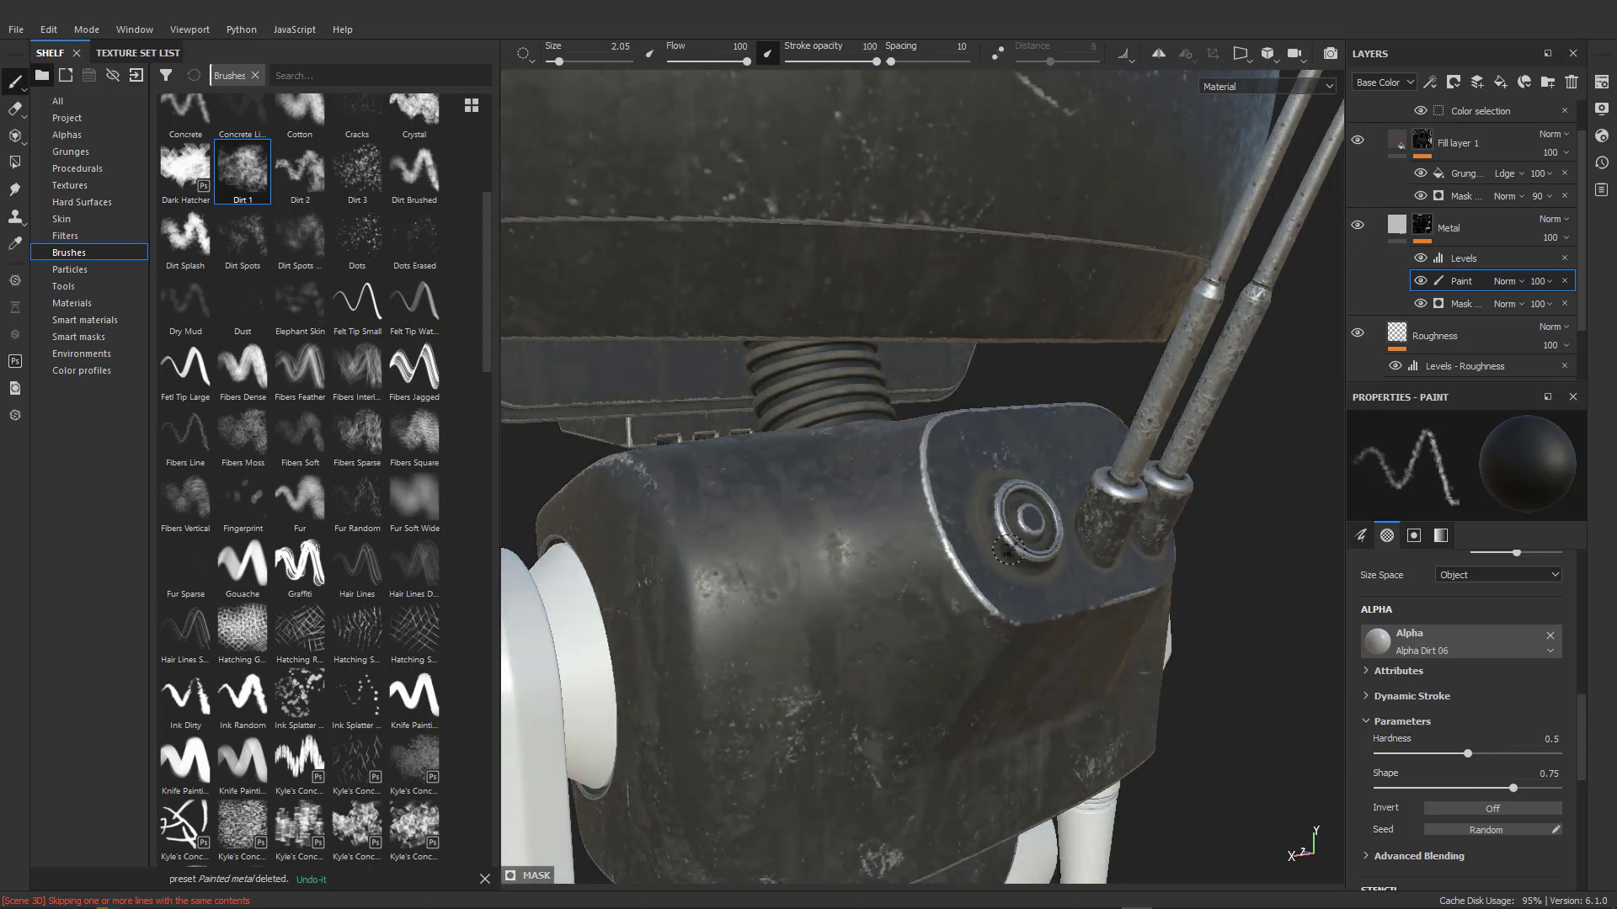
scroll(1008, 550, "up", 4)
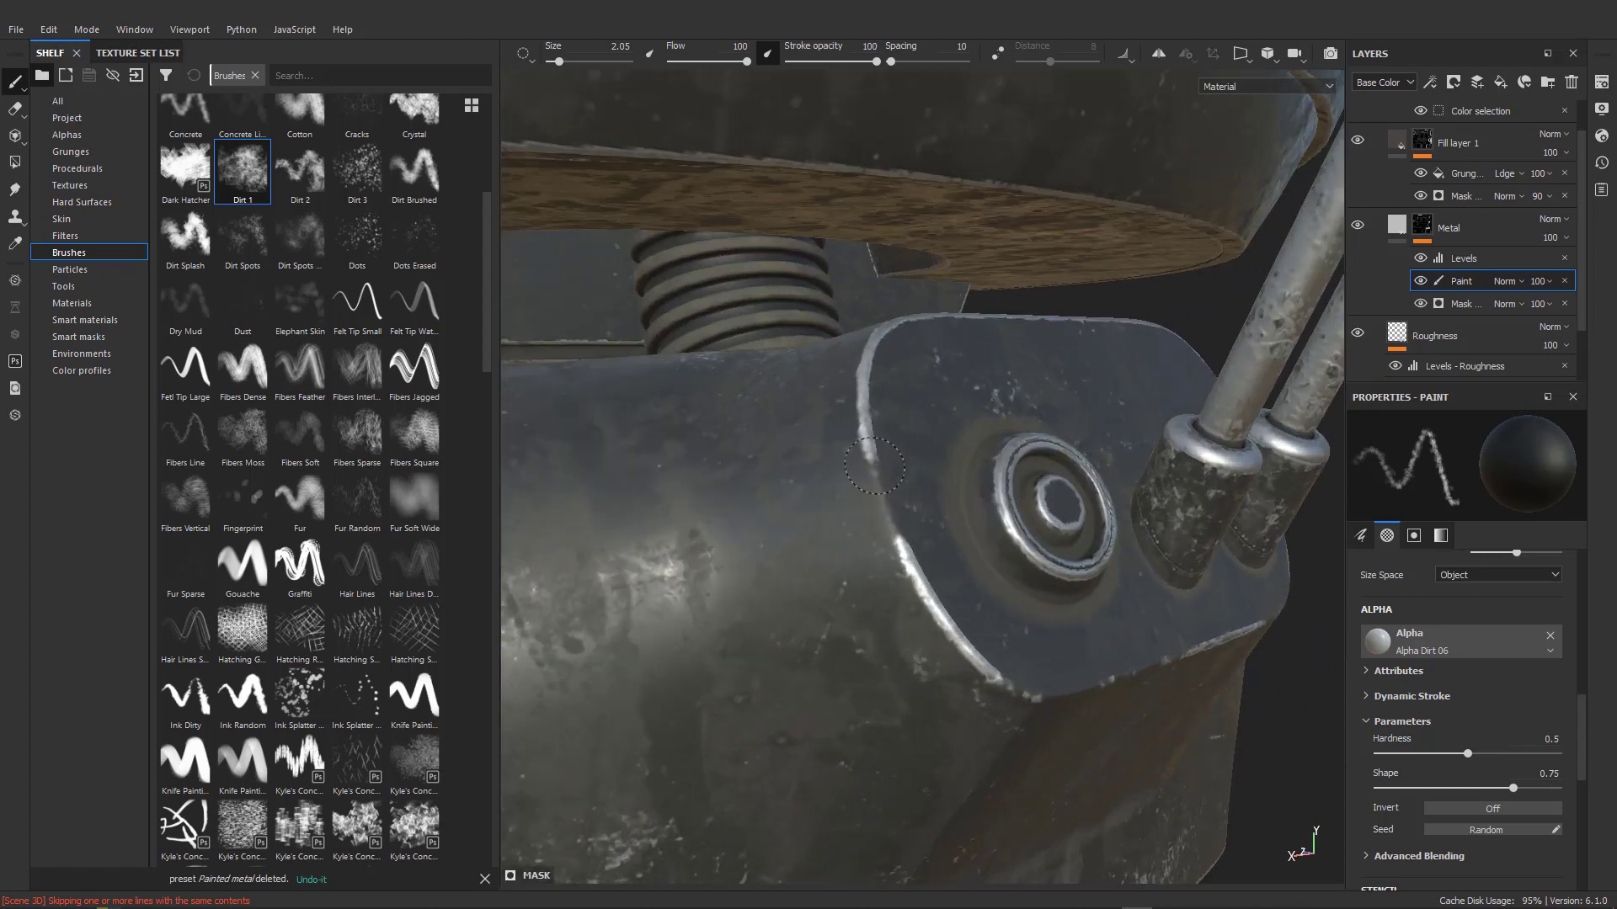
mouse_move(877, 374)
left_mouse_down()
mouse_move(922, 556)
mouse_move(991, 673)
left_mouse_up()
scroll(875, 522, "down", 2)
left_click_drag(875, 523, 948, 357, "alt")
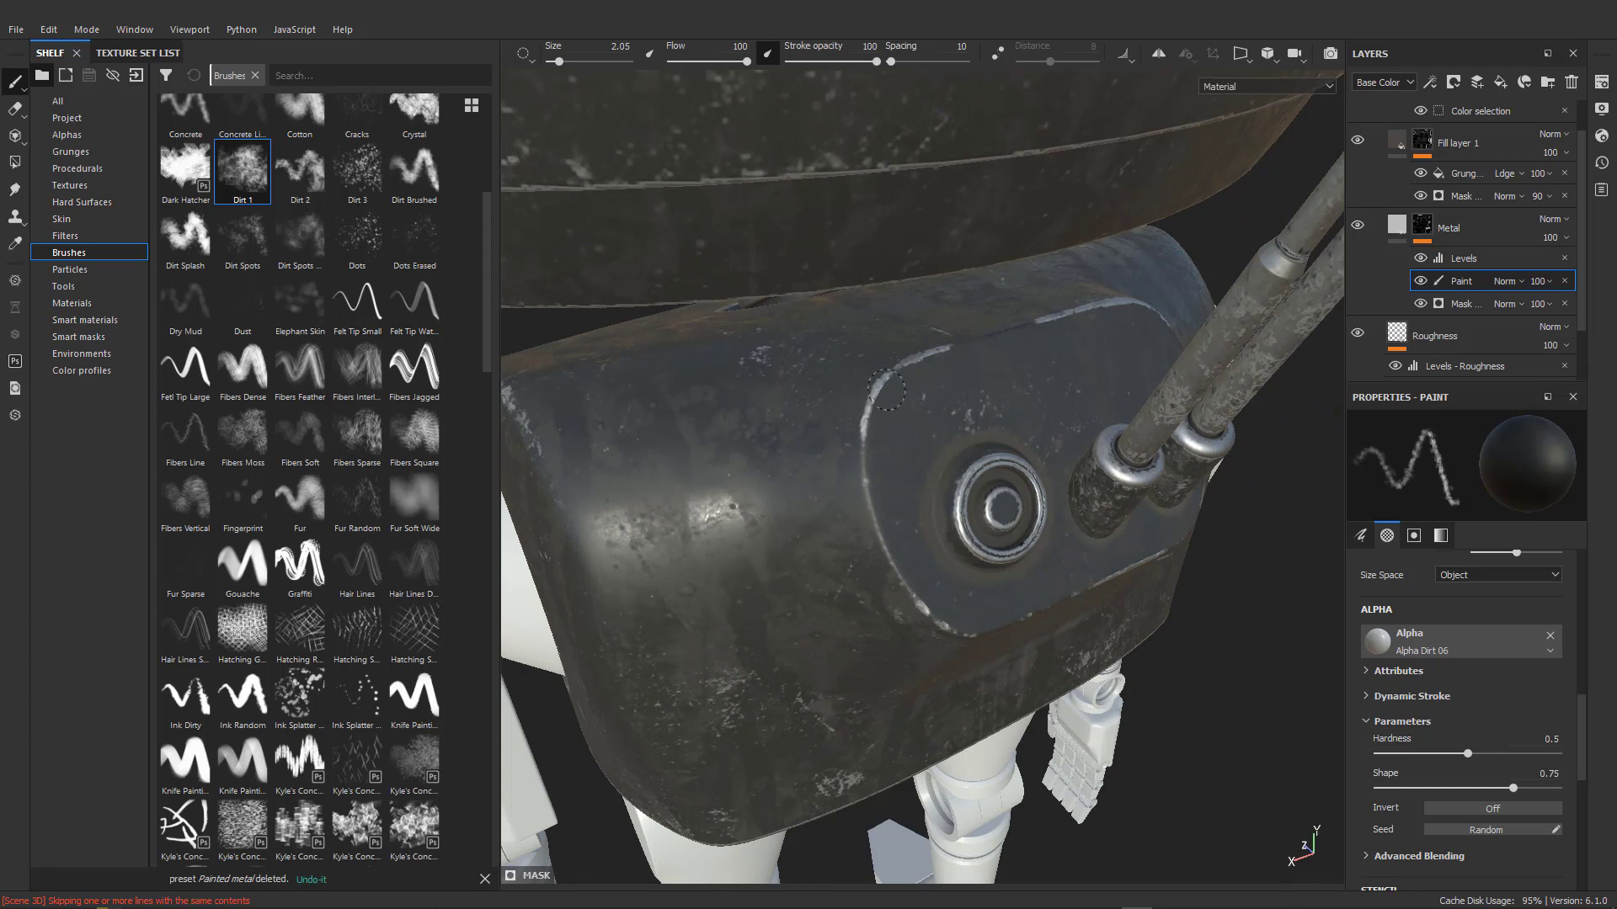
left_click_drag(1116, 314, 835, 332, "alt")
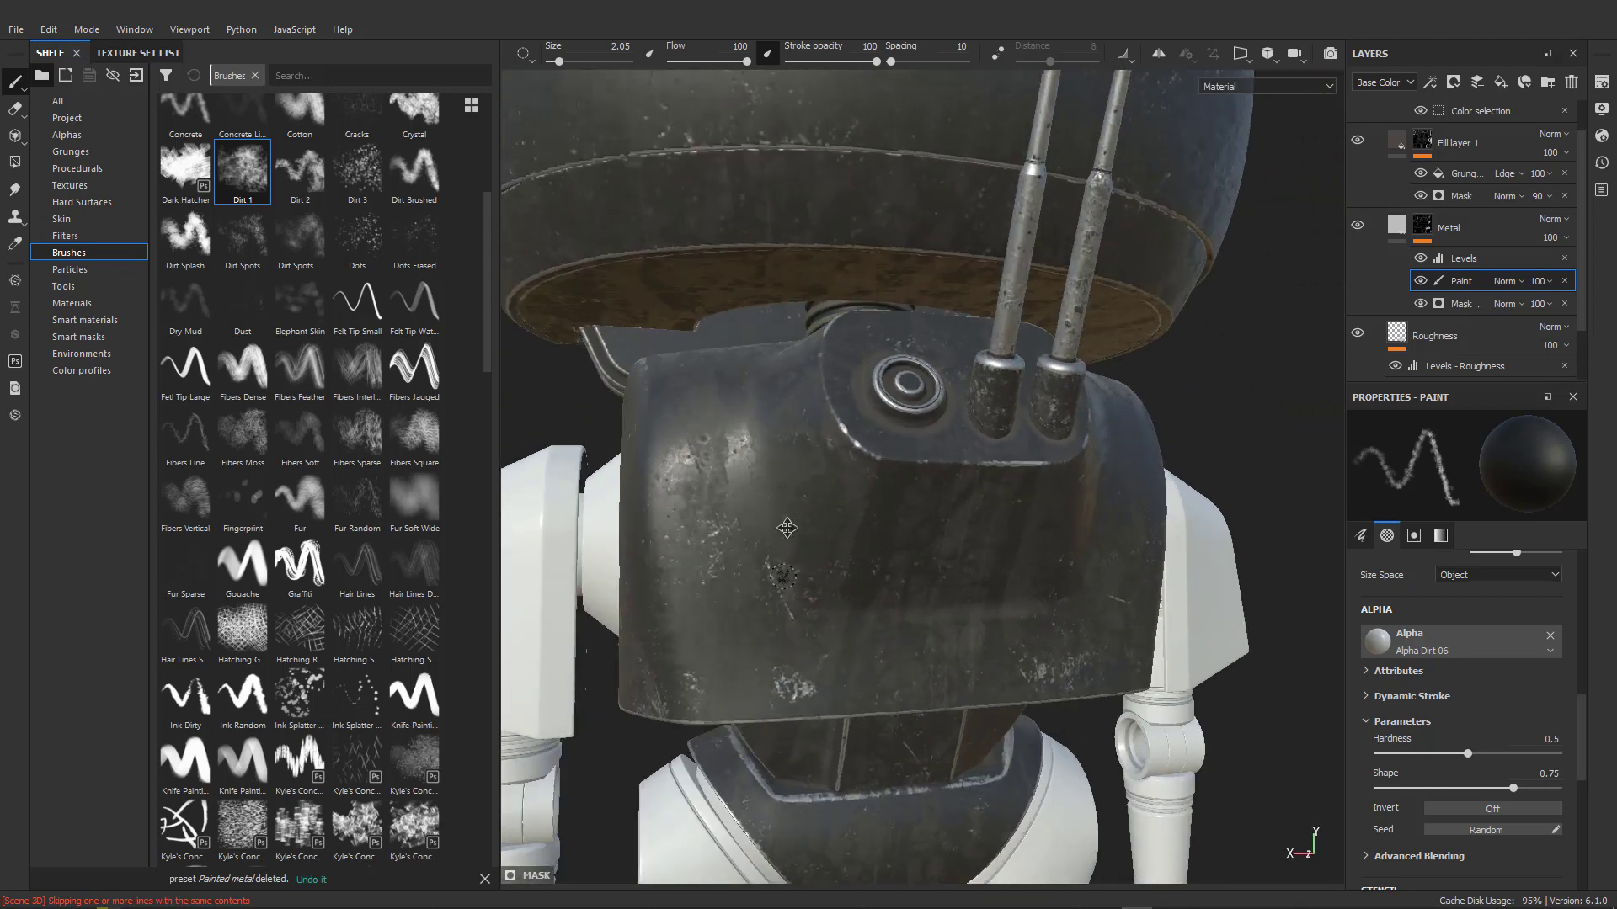
Paint over the metal wear along the torso's upper side edge above the arm joint.
left_click_drag(787, 532, 1049, 549, "alt")
middle_click_drag(754, 423, 907, 510, "alt")
left_click_drag(842, 472, 976, 534, "alt")
right_click_drag(808, 513, 741, 502, "alt")
middle_click_drag(677, 495, 834, 452, "alt")
right_click_drag(783, 484, 859, 500, "alt")
middle_click_drag(783, 505, 850, 499, "alt")
mouse_move(828, 509)
left_mouse_down()
mouse_move(910, 470)
mouse_move(790, 512)
mouse_move(1021, 395)
left_mouse_up()
left_click_drag(935, 488, 852, 515, "alt")
right_click_drag(852, 514, 791, 509, "alt")
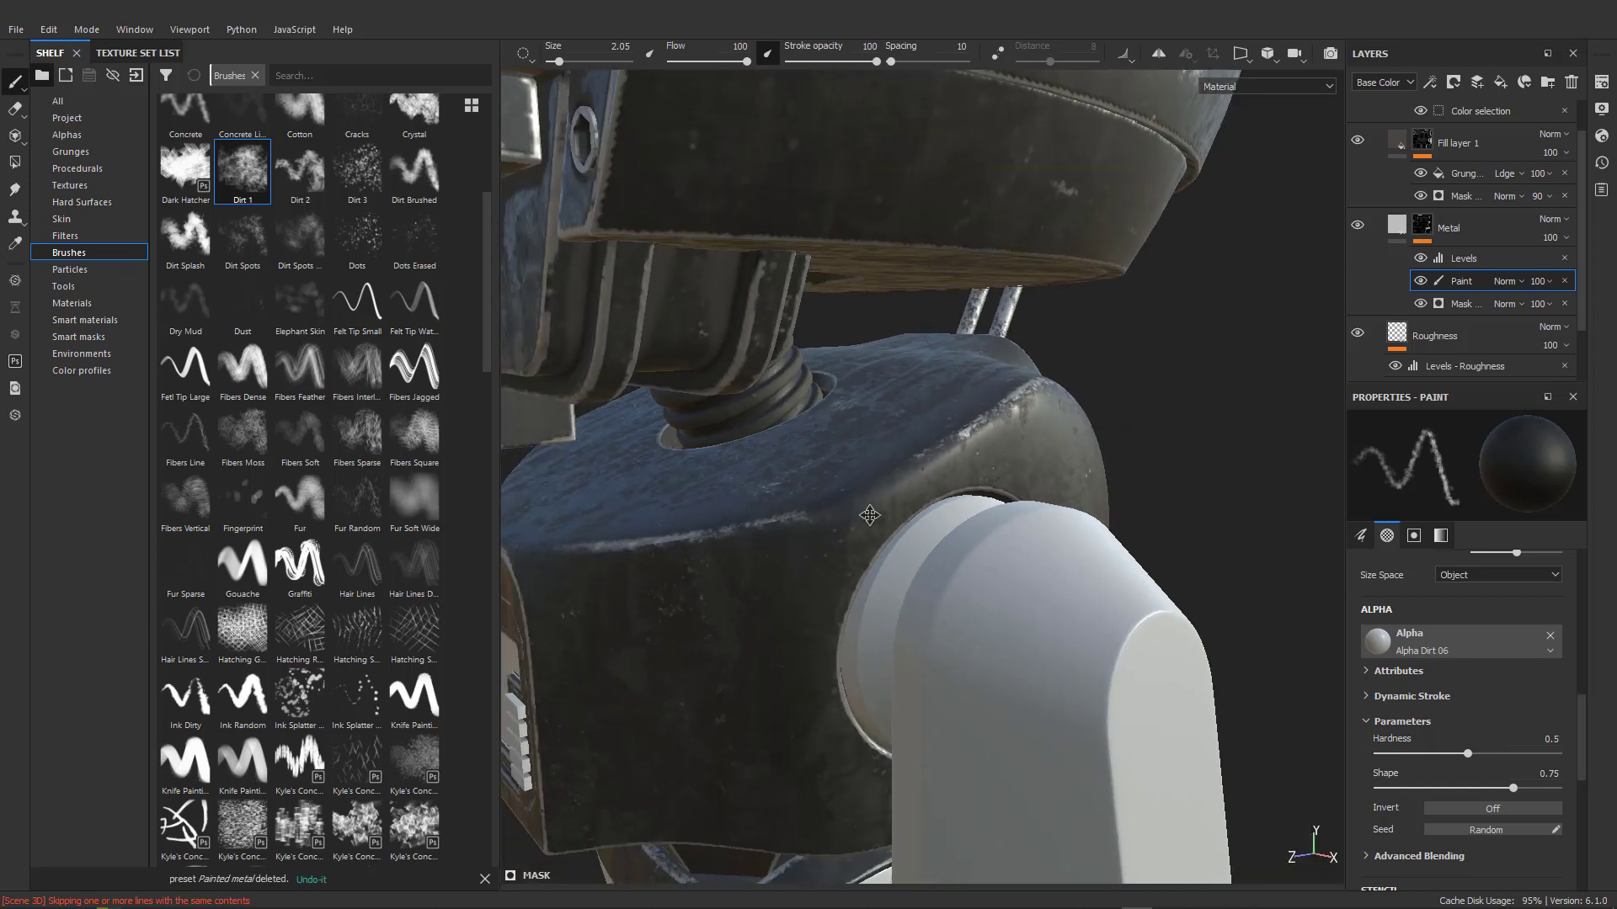
Break up the metal wear on the chest panel's outer vertical edge, on the side away from the small buttons.
left_click_drag(867, 512, 1035, 501, "alt")
right_click_drag(808, 539, 754, 548, "alt")
left_click_drag(759, 483, 935, 459, "alt")
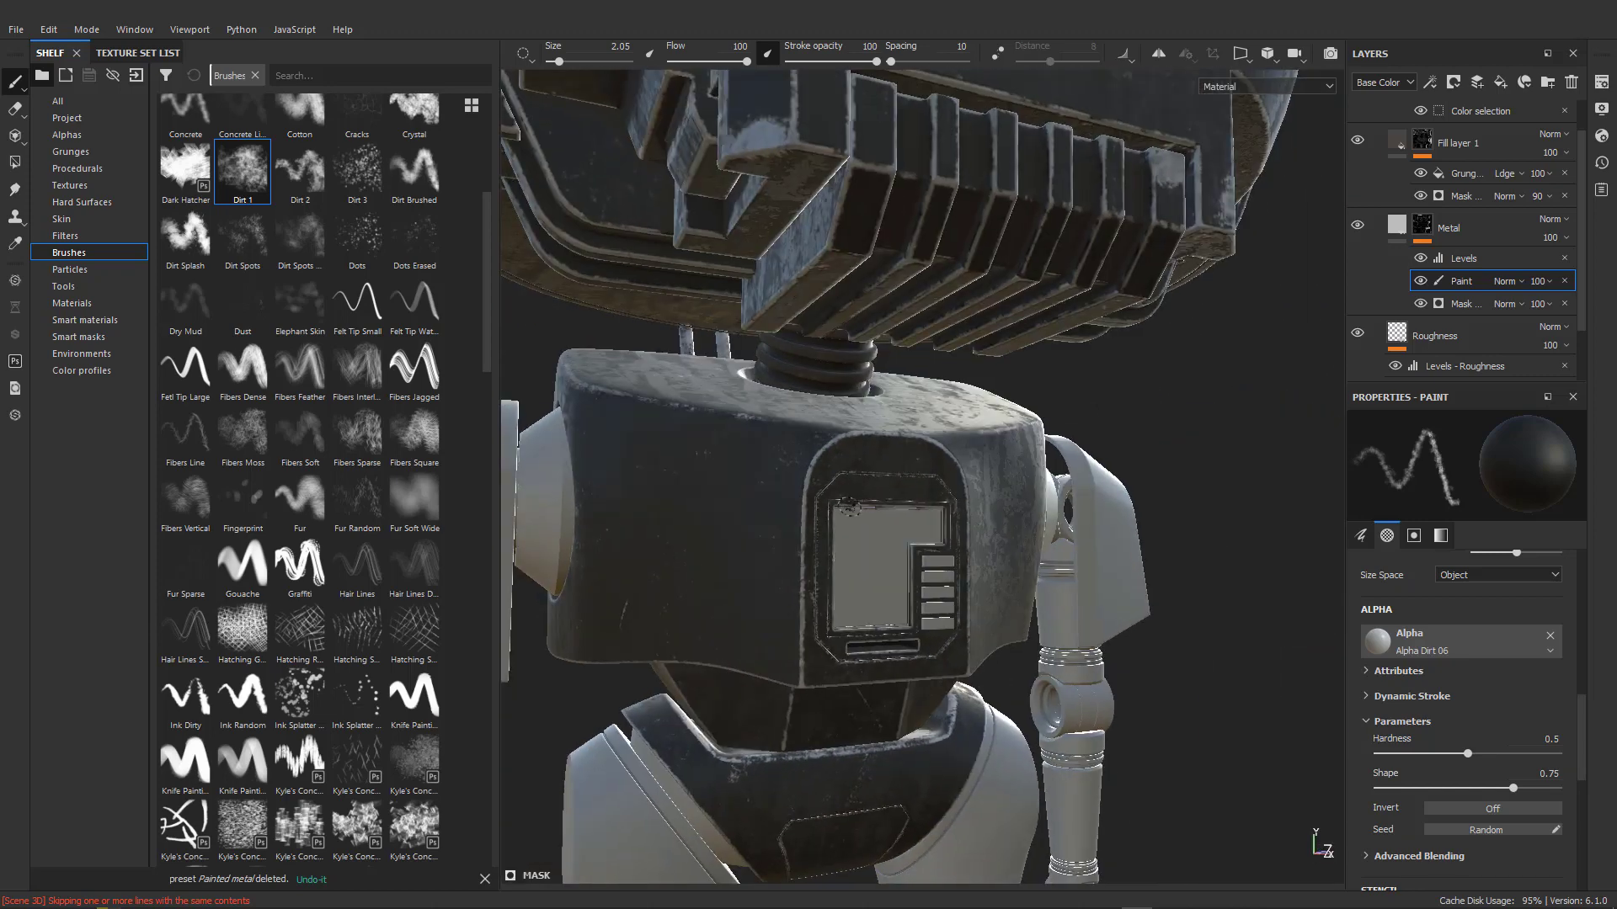
right_click_drag(774, 539, 867, 536, "alt")
left_click_drag(796, 515, 795, 680)
right_click_drag(795, 680, 851, 665, "alt")
left_click_drag(807, 574, 810, 778)
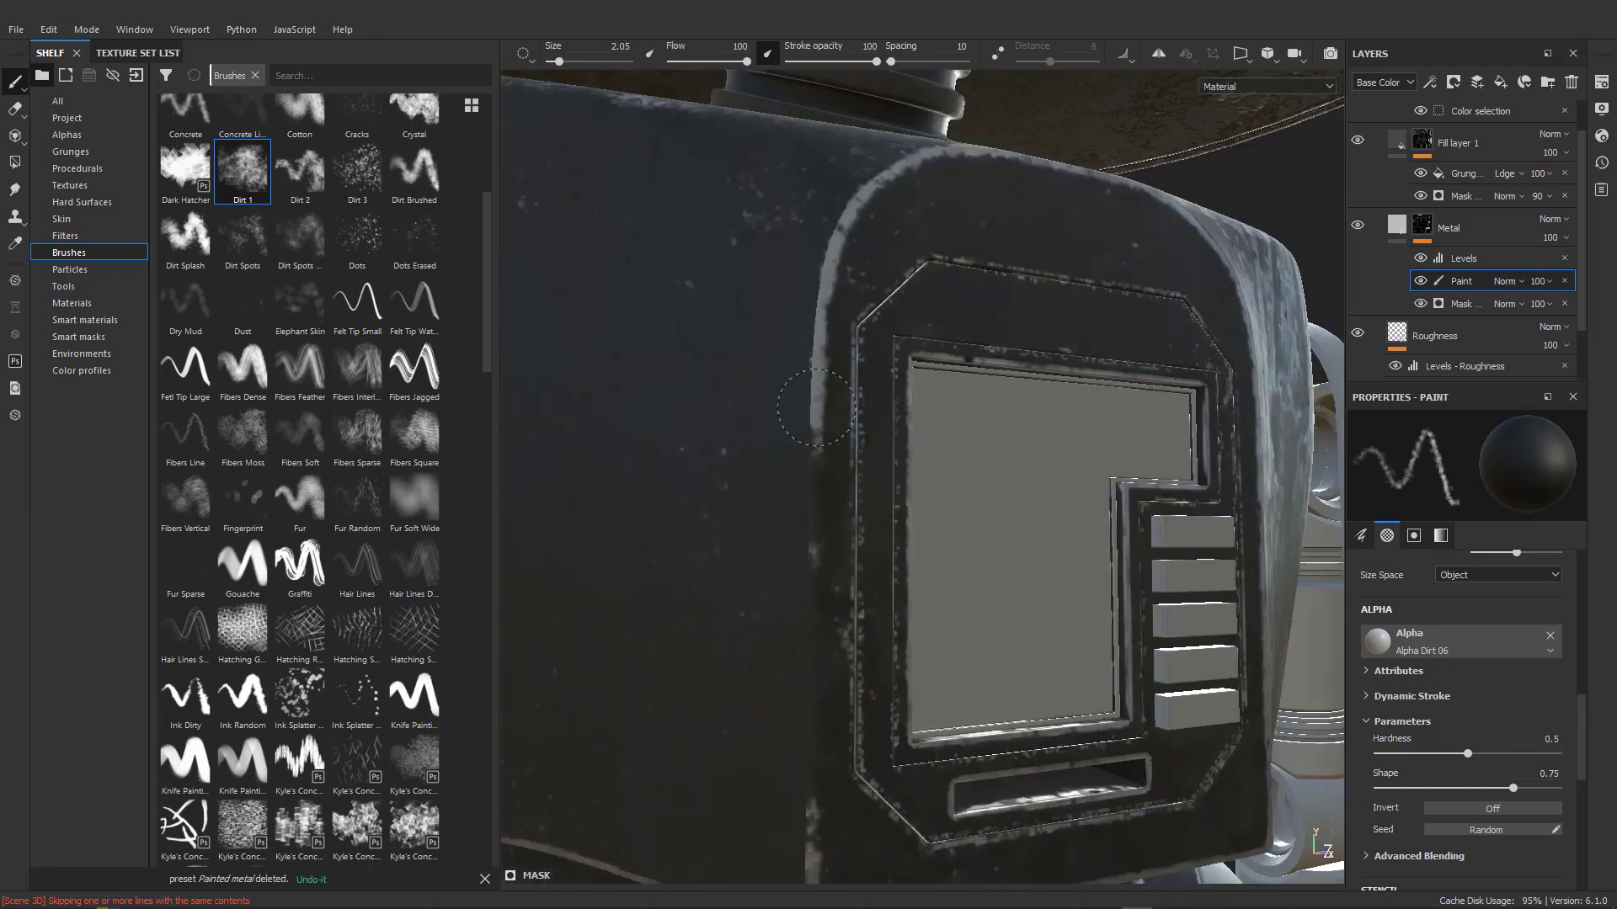
Break up the metal wear on the chest panel's outer vertical edge beside the small buttons.
mouse_move(765, 551)
right_mouse_down("alt")
mouse_move(783, 548)
mouse_move(750, 516)
right_mouse_up("alt")
left_click_drag(967, 491, 810, 497, "alt")
right_click_drag(758, 493, 804, 486, "alt")
left_click_drag(804, 608, 802, 757)
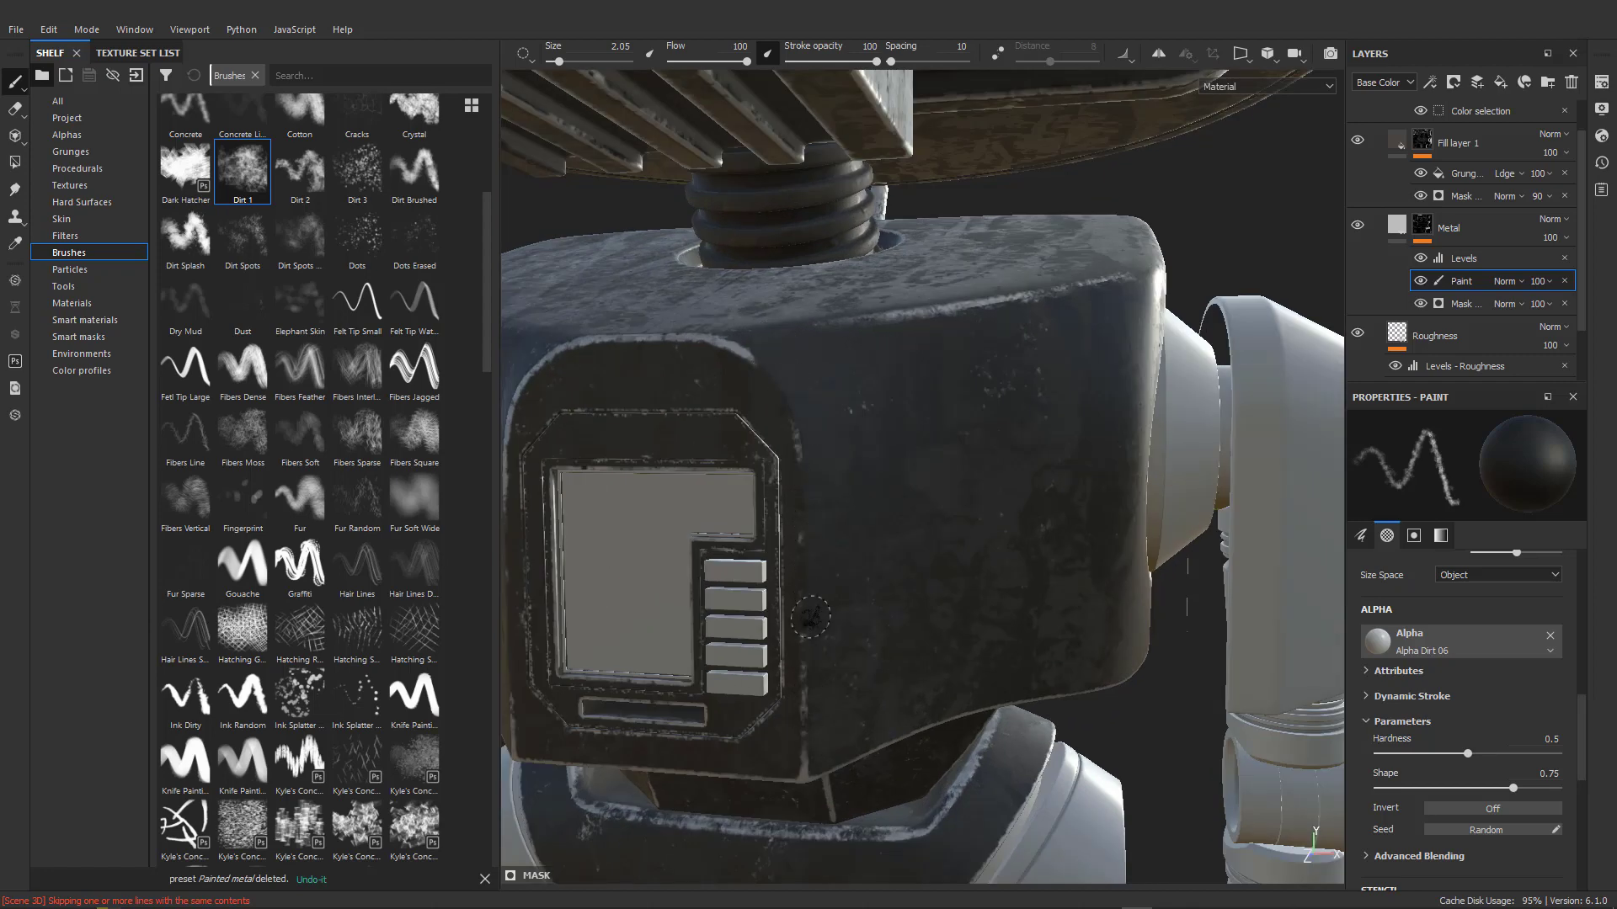
Paint away parts of the metal wear along the arched upper edge and rounded corner of the chest panel.
left_click_drag(811, 563, 915, 505, "alt")
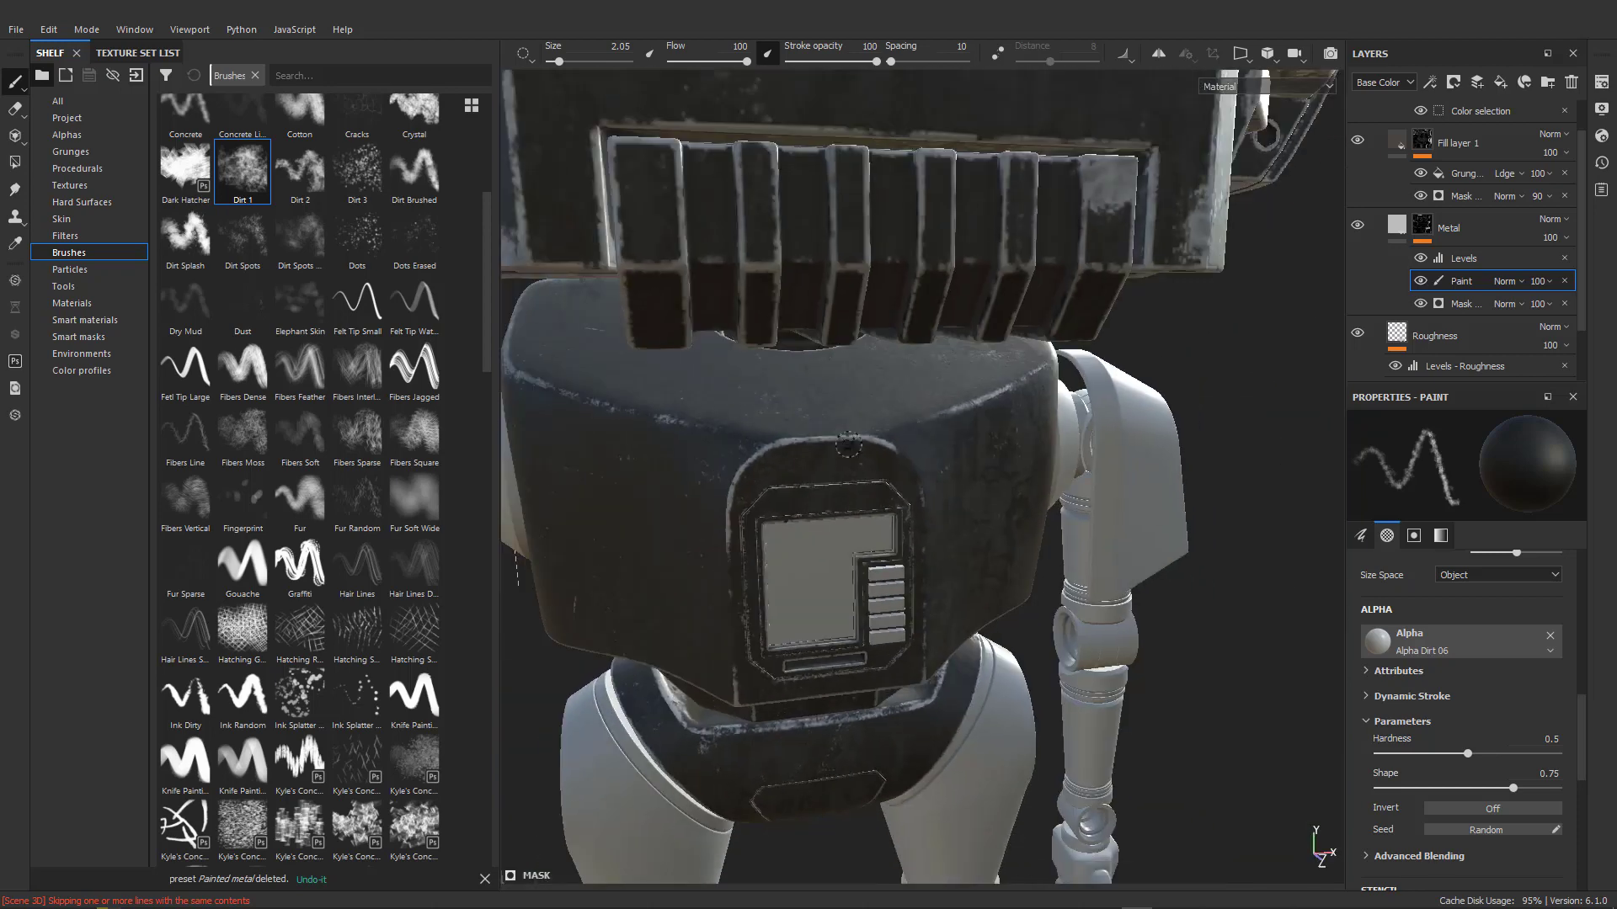
right_click_drag(914, 505, 799, 445, "alt")
left_click_drag(807, 444, 850, 440)
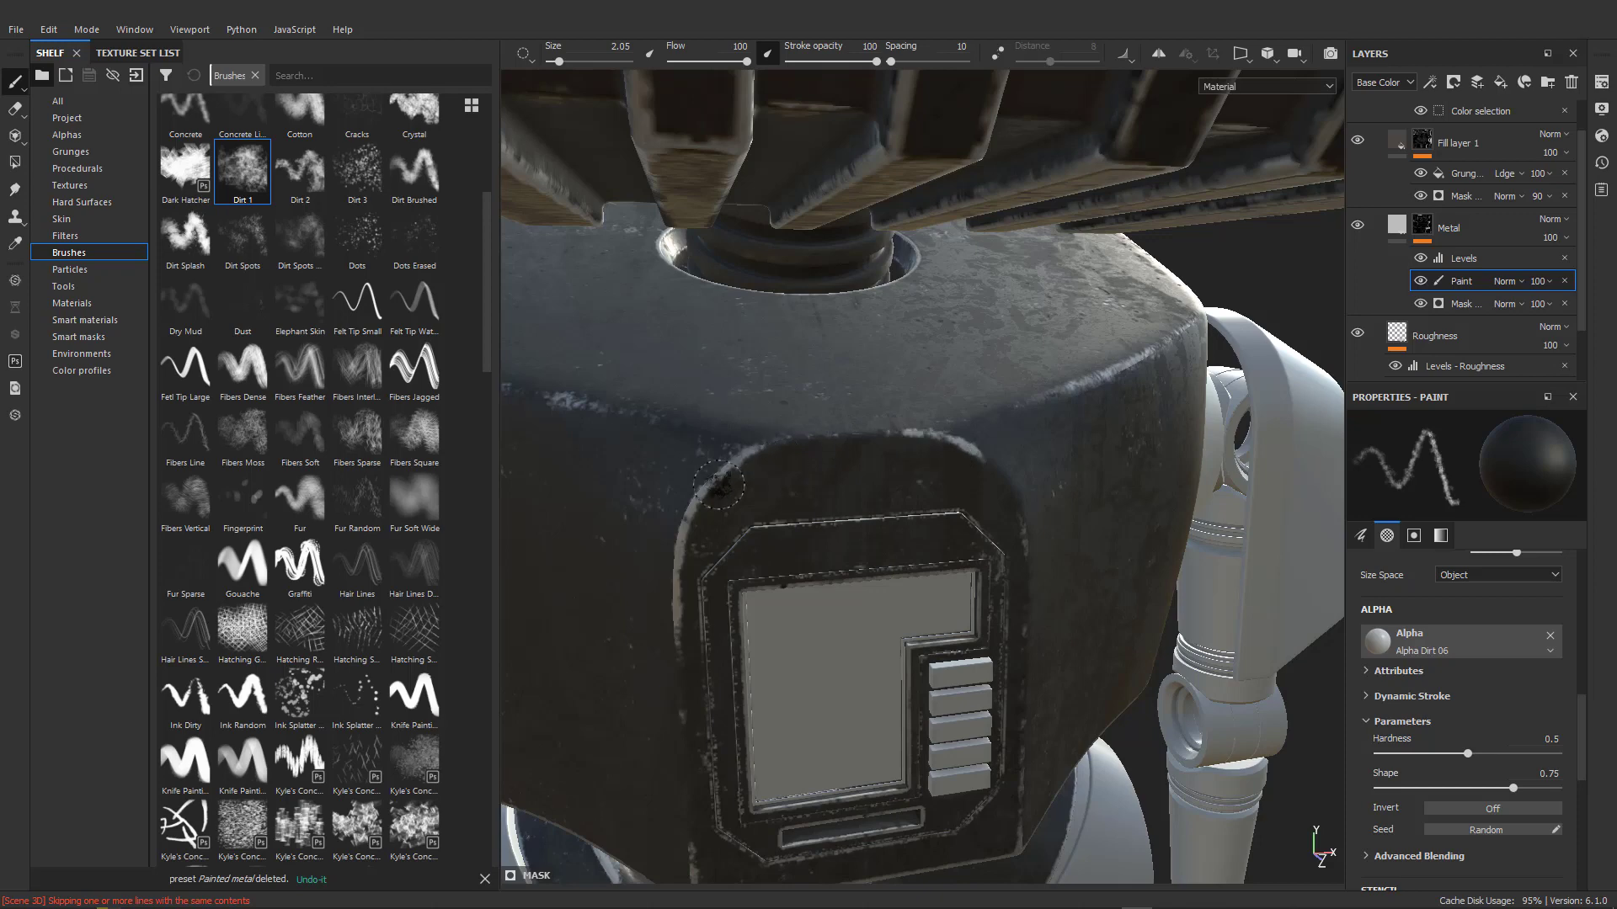
left_click_drag(691, 547, 735, 473)
Examine the torso's edge wear and the two antennas on the robot's back from several angles.
scroll(733, 459, "down", 4)
scroll(731, 458, "down", 3)
left_click_drag(728, 410, 850, 505, "alt")
left_click_drag(1076, 462, 926, 472, "alt")
right_click_drag(926, 472, 986, 430, "alt")
left_click_drag(986, 429, 888, 397, "alt")
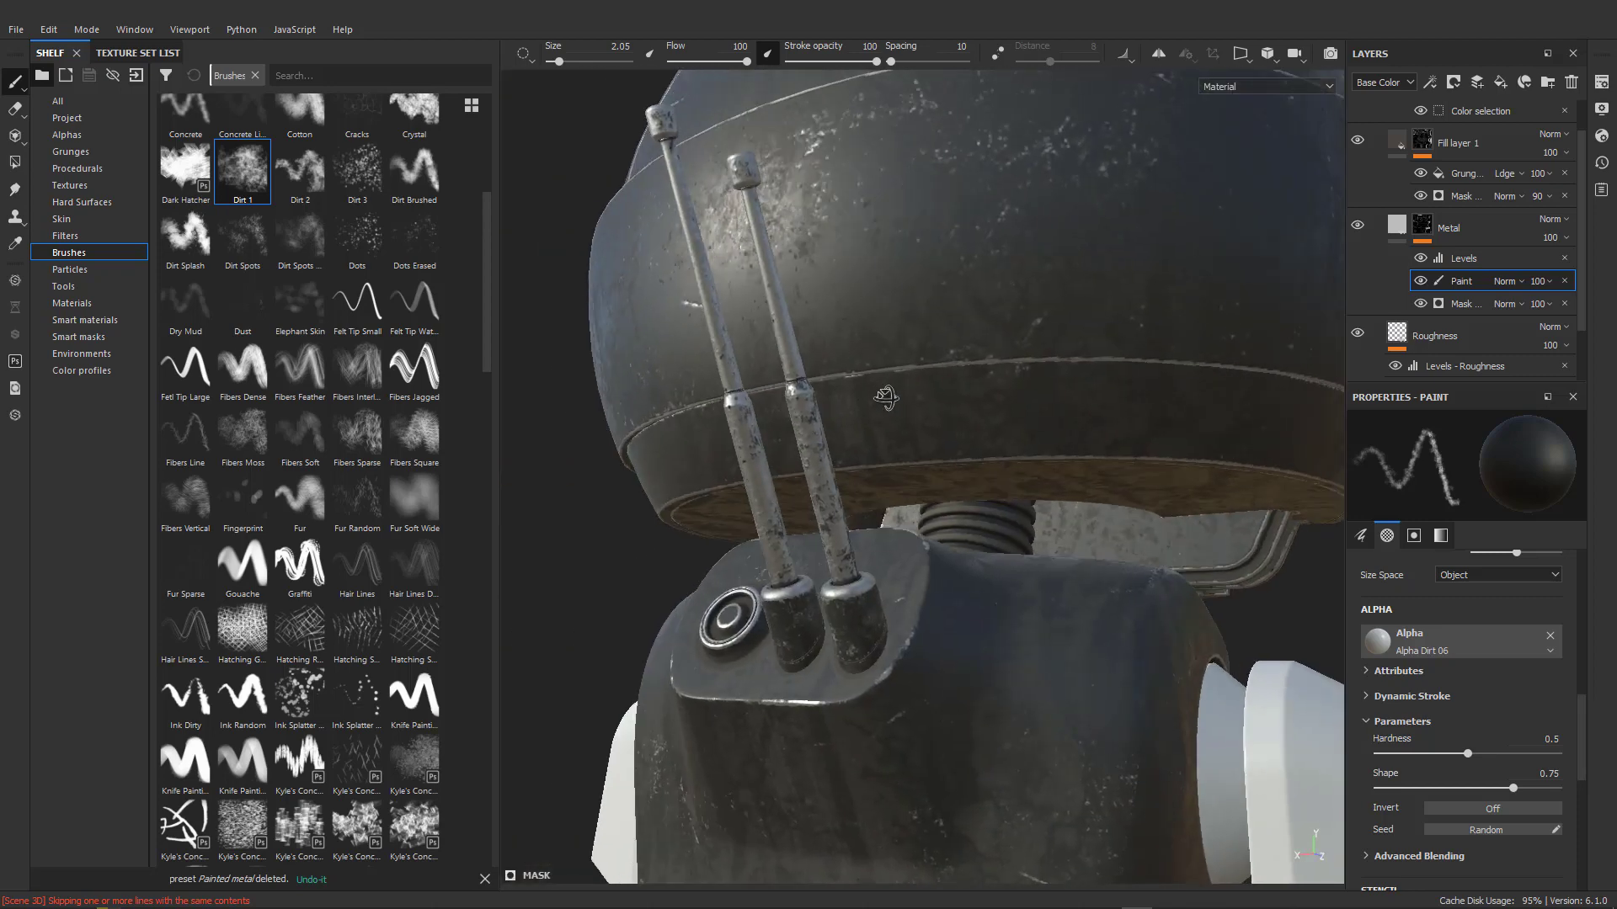
left_click_drag(740, 184, 747, 192)
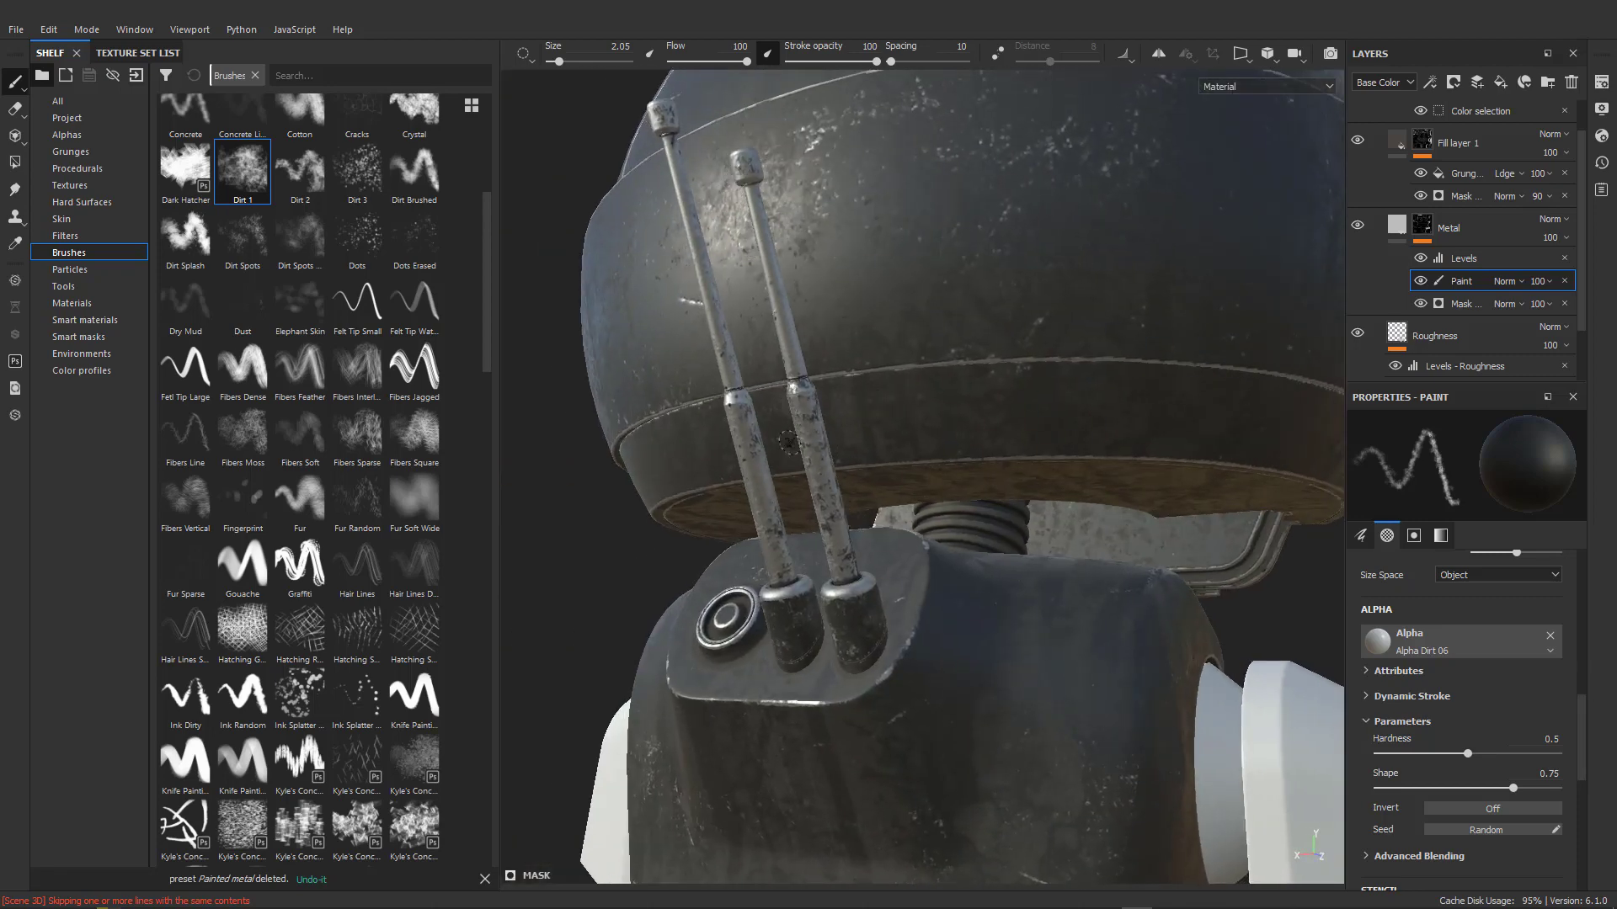
left_click_drag(808, 343, 819, 414, "alt")
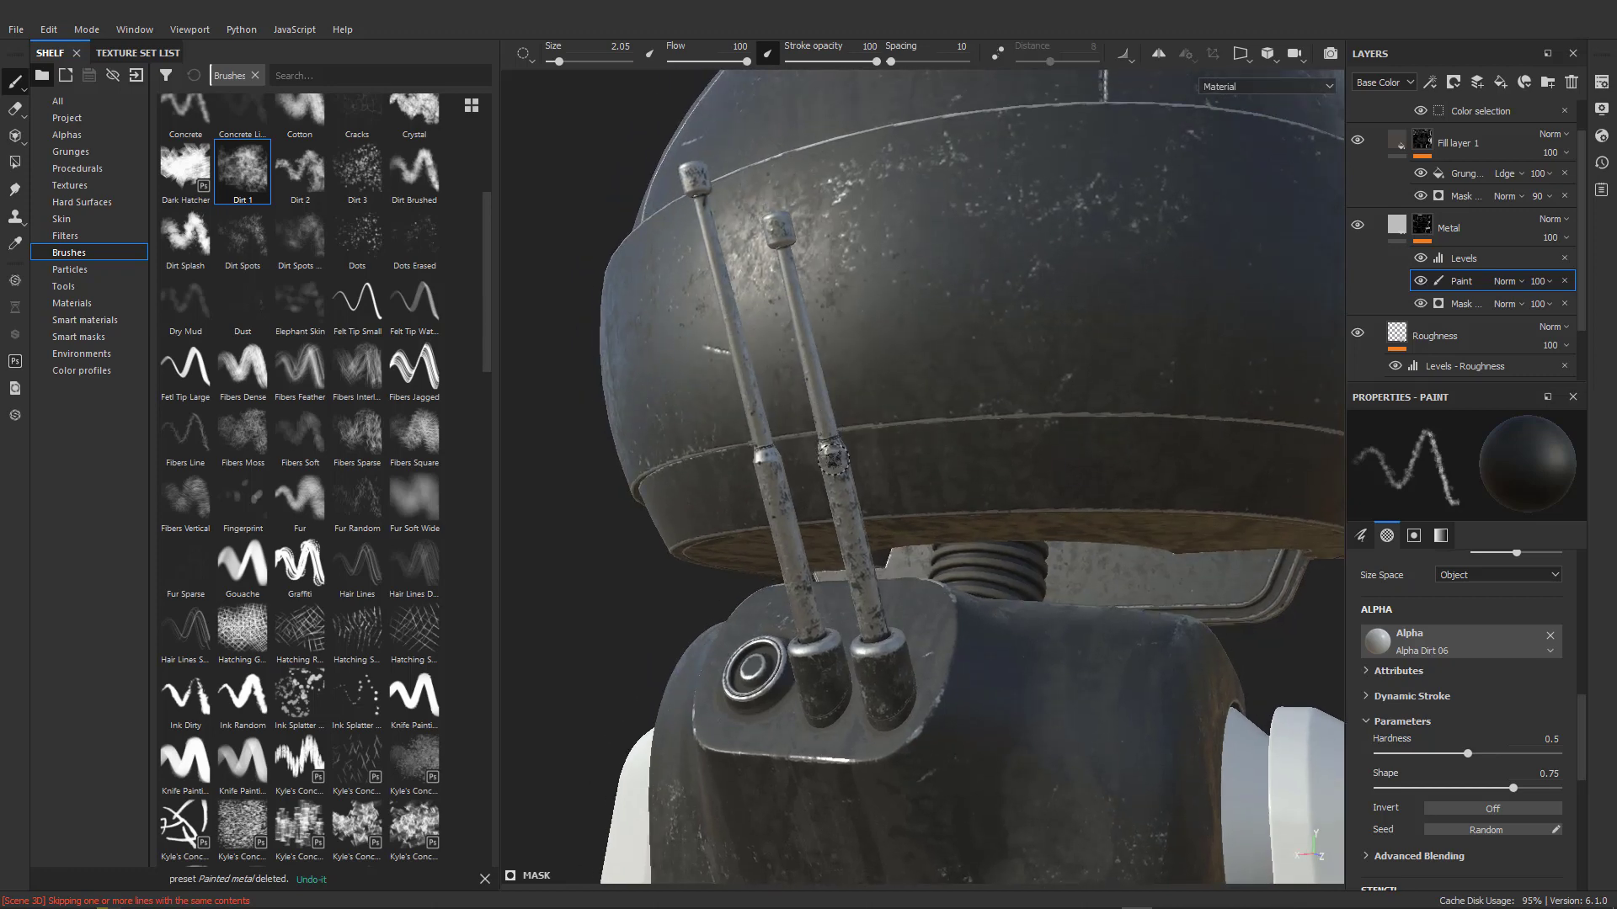
left_click_drag(853, 700, 925, 633, "alt")
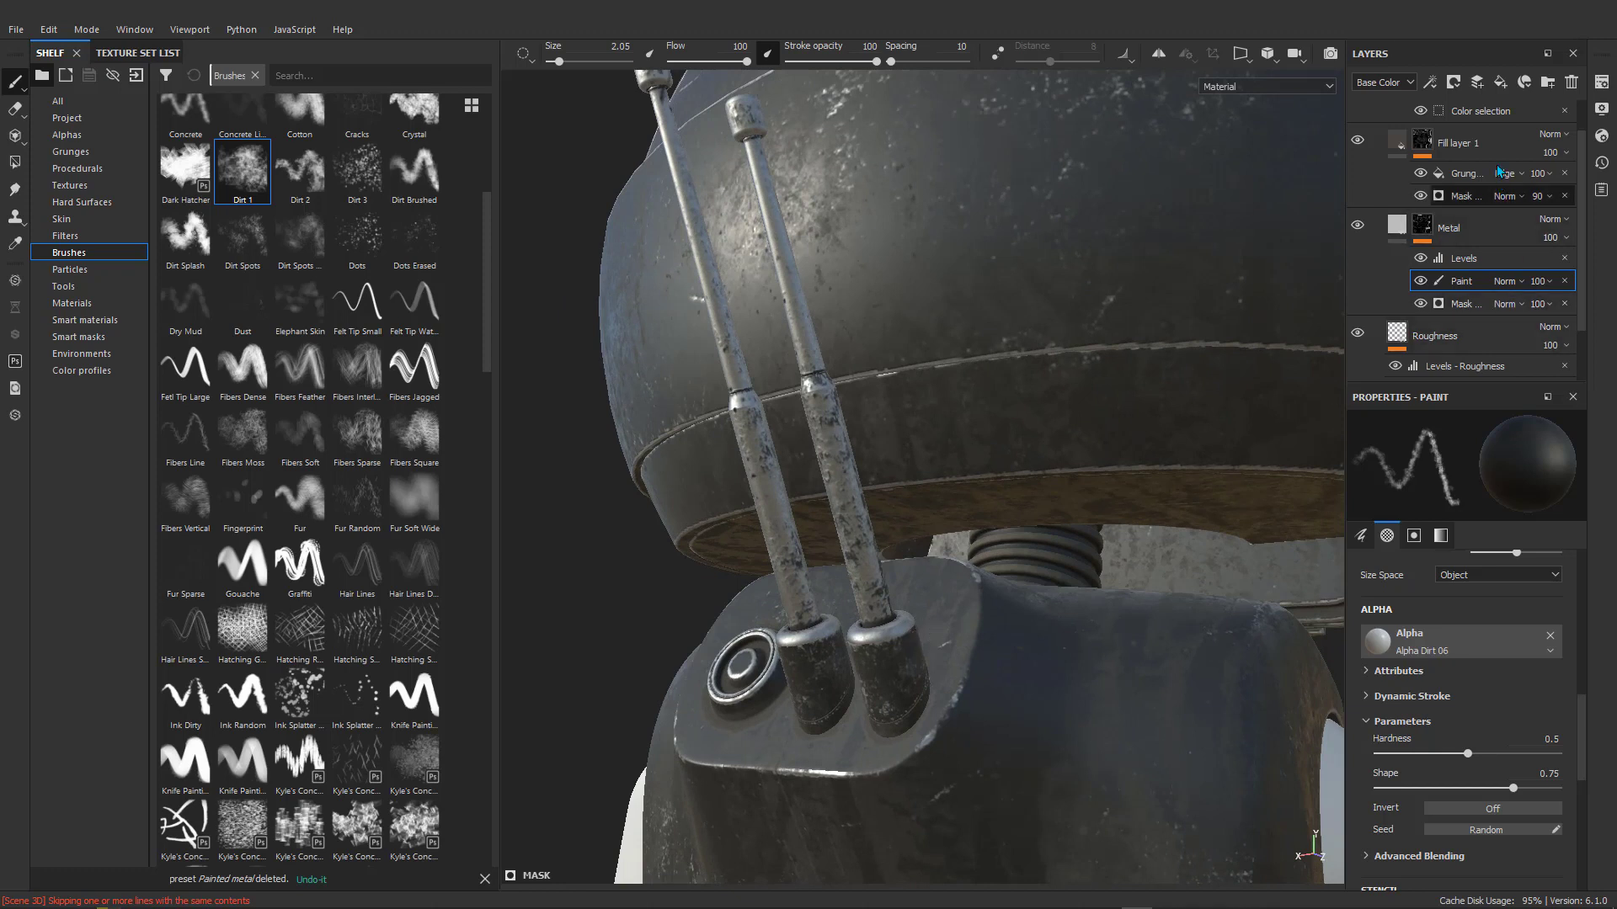
Save the project and add the Iron Pure material as a new layer above Fill layer 1 in the Painted metal_1 group.
scroll(1497, 192, "up", 1)
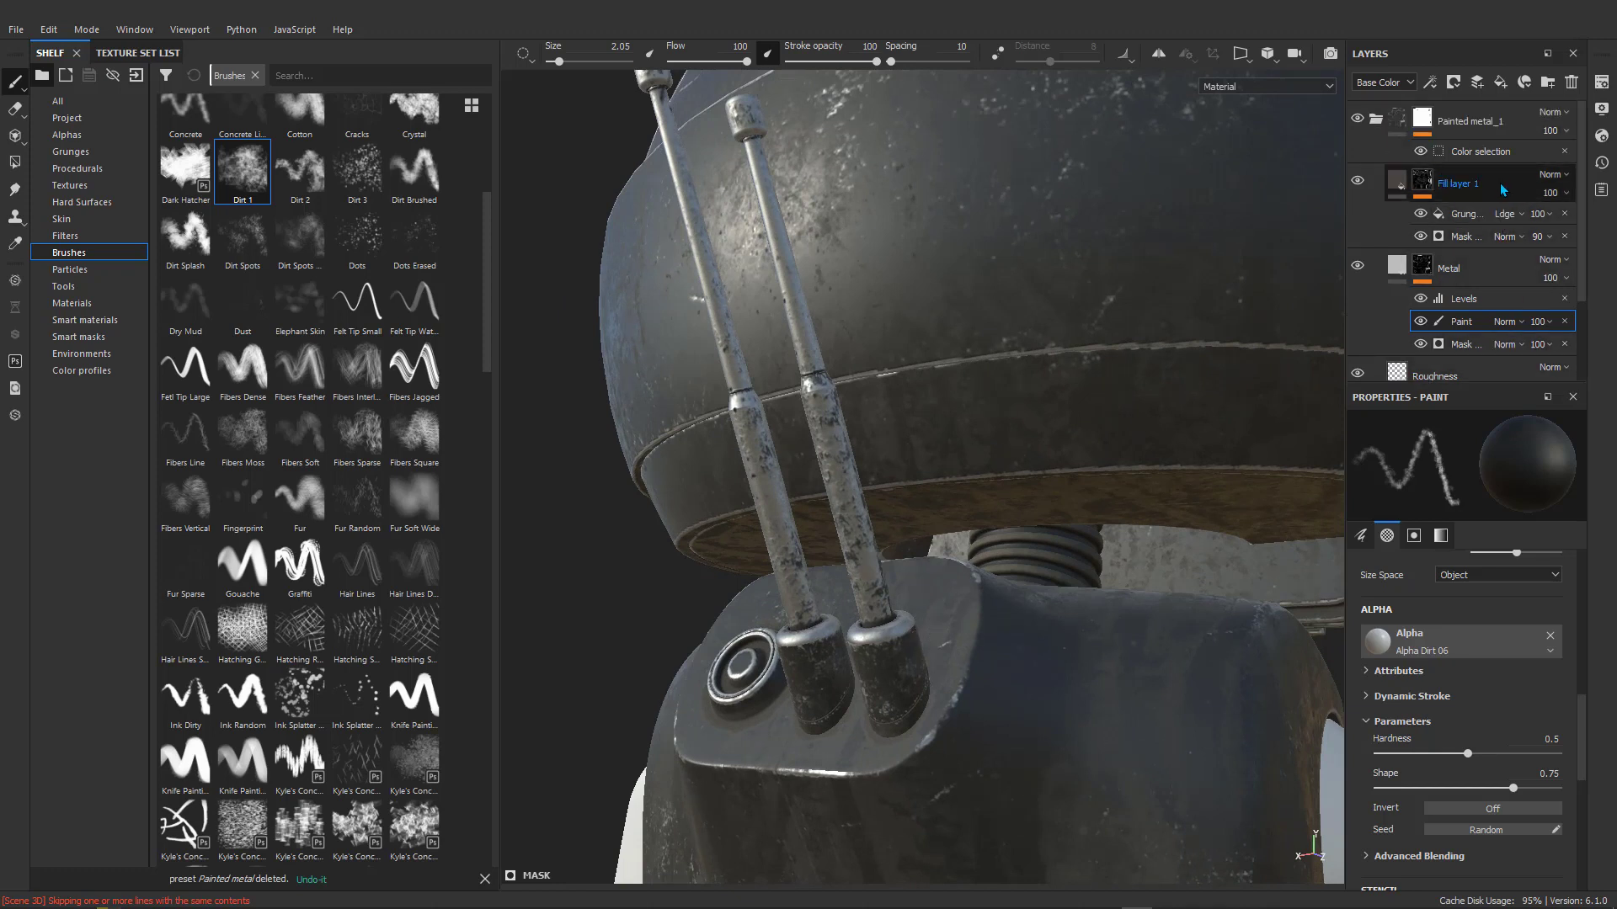
left_click(1500, 186)
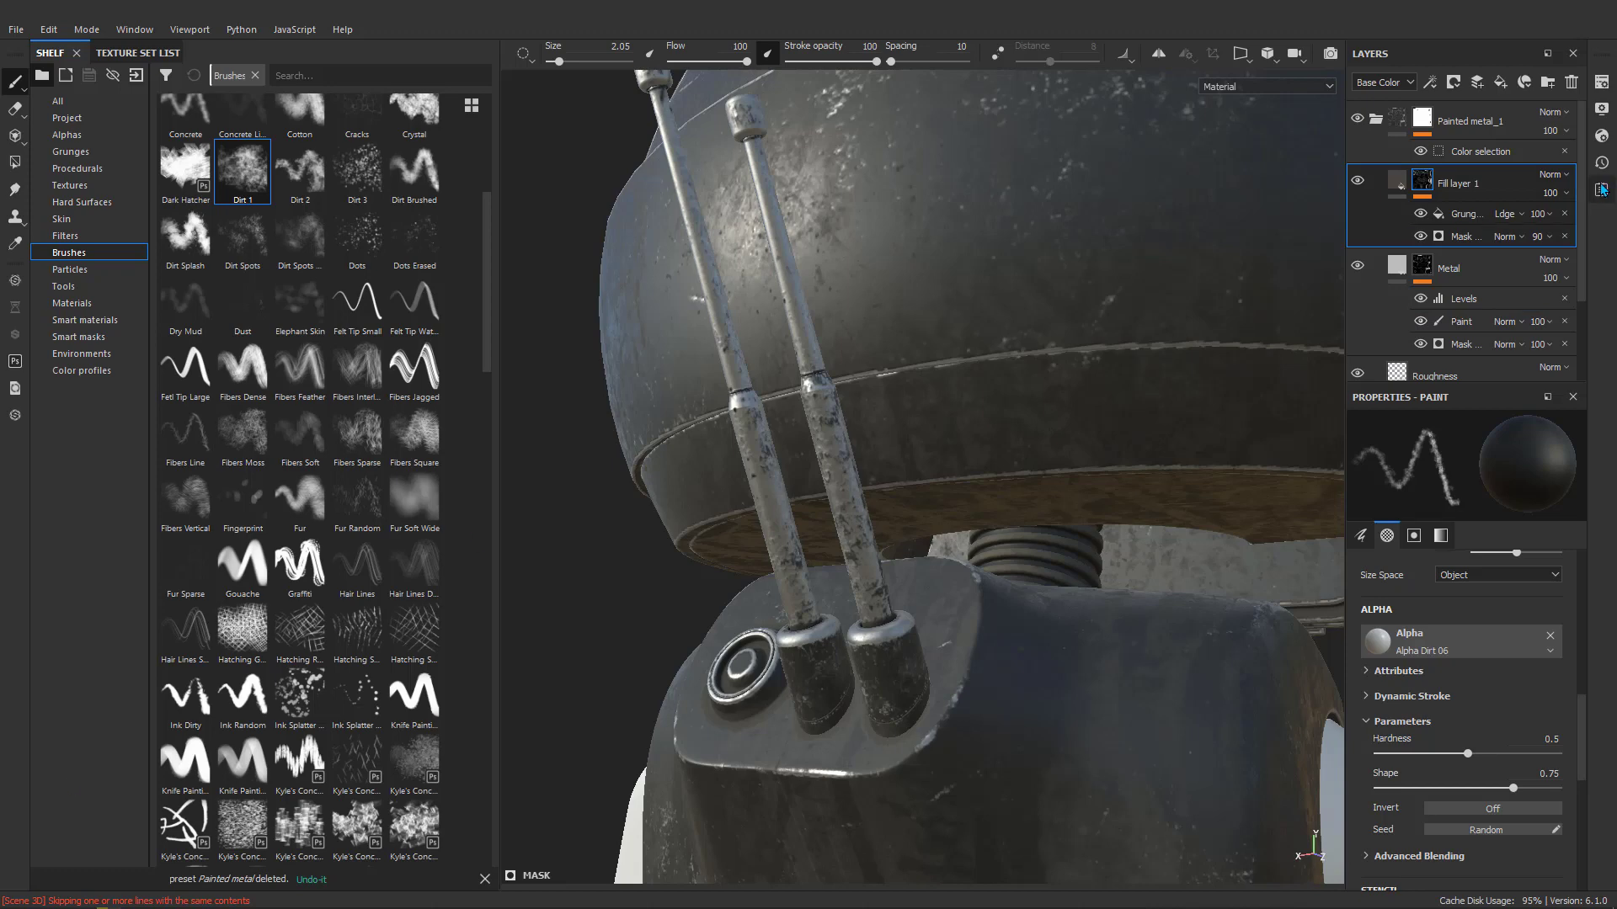
left_click(93, 304)
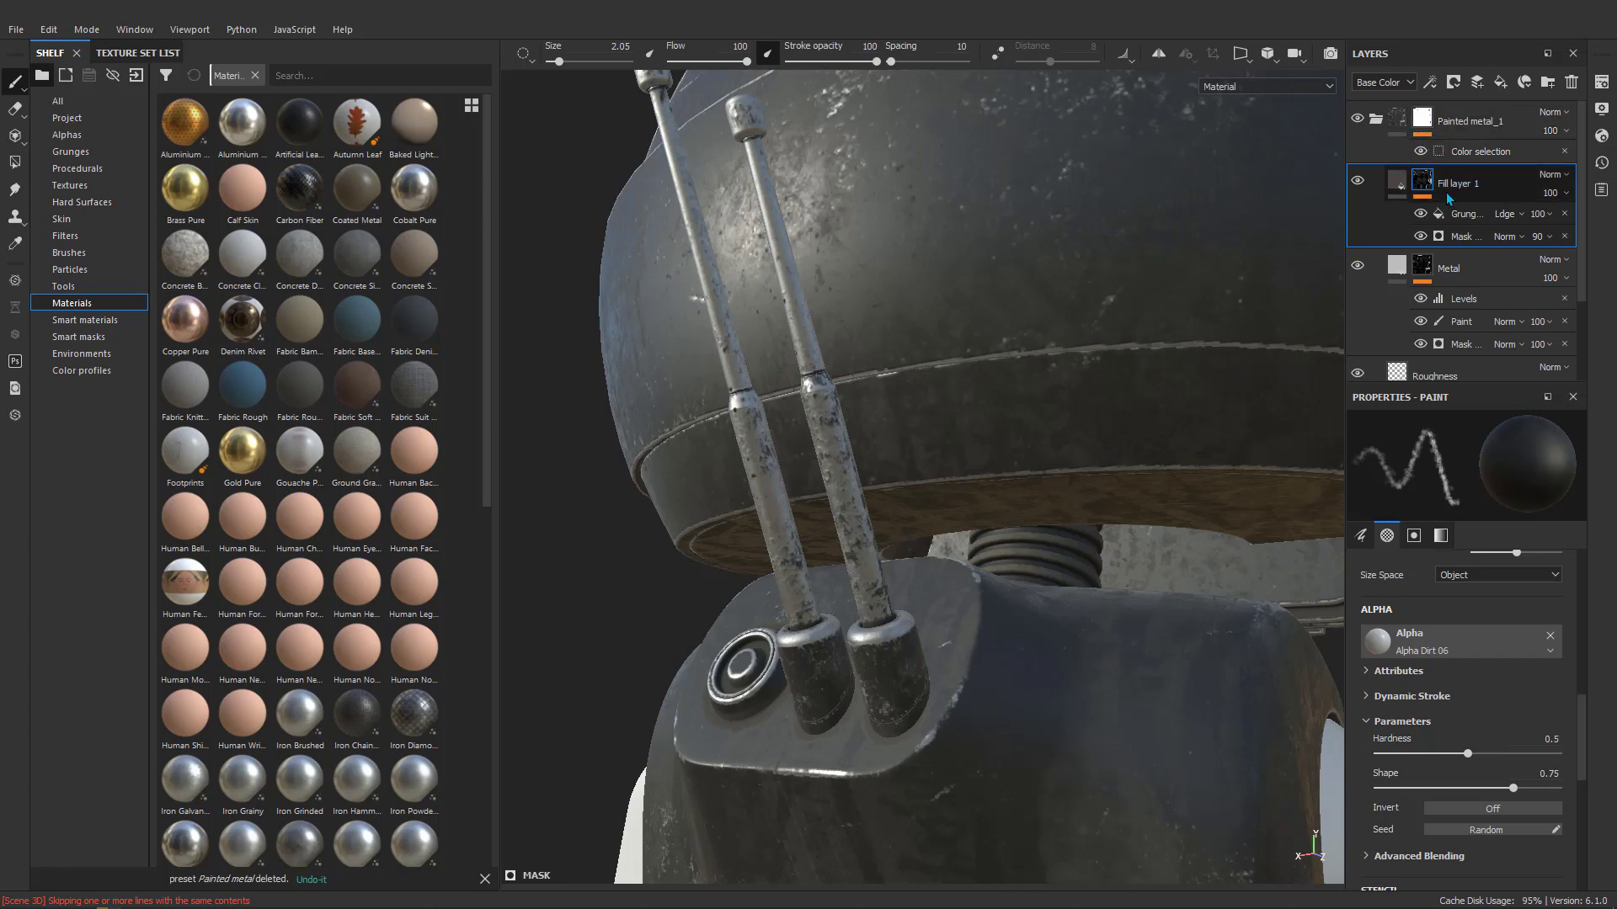
scroll(337, 669, "down", 10)
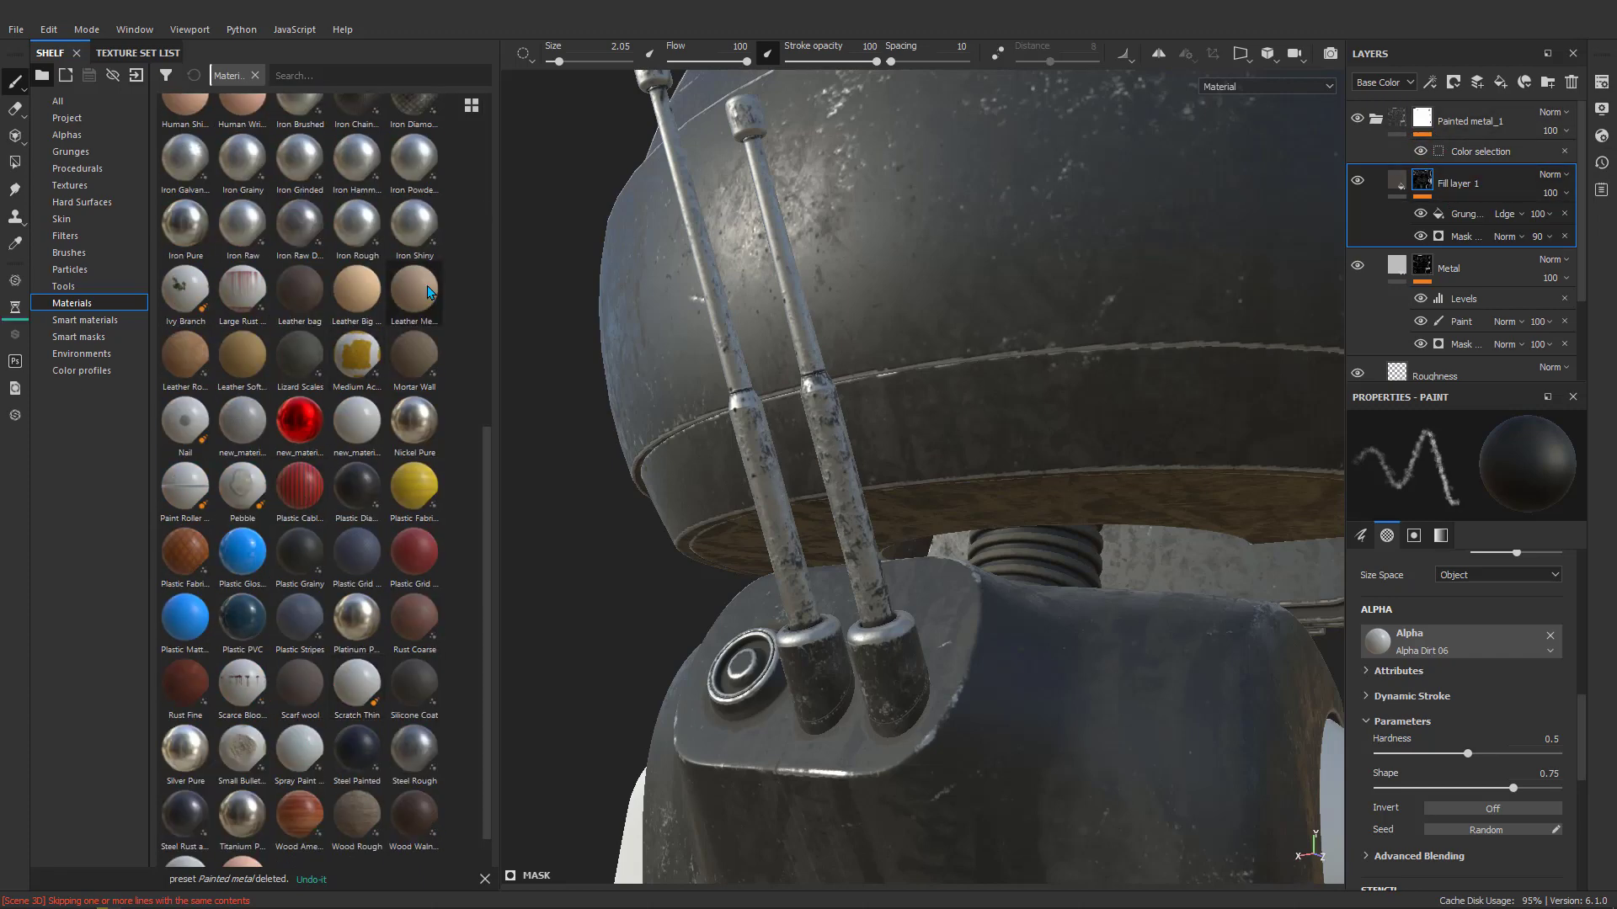
key("ctrl+s")
scroll(488, 468, "down", 2)
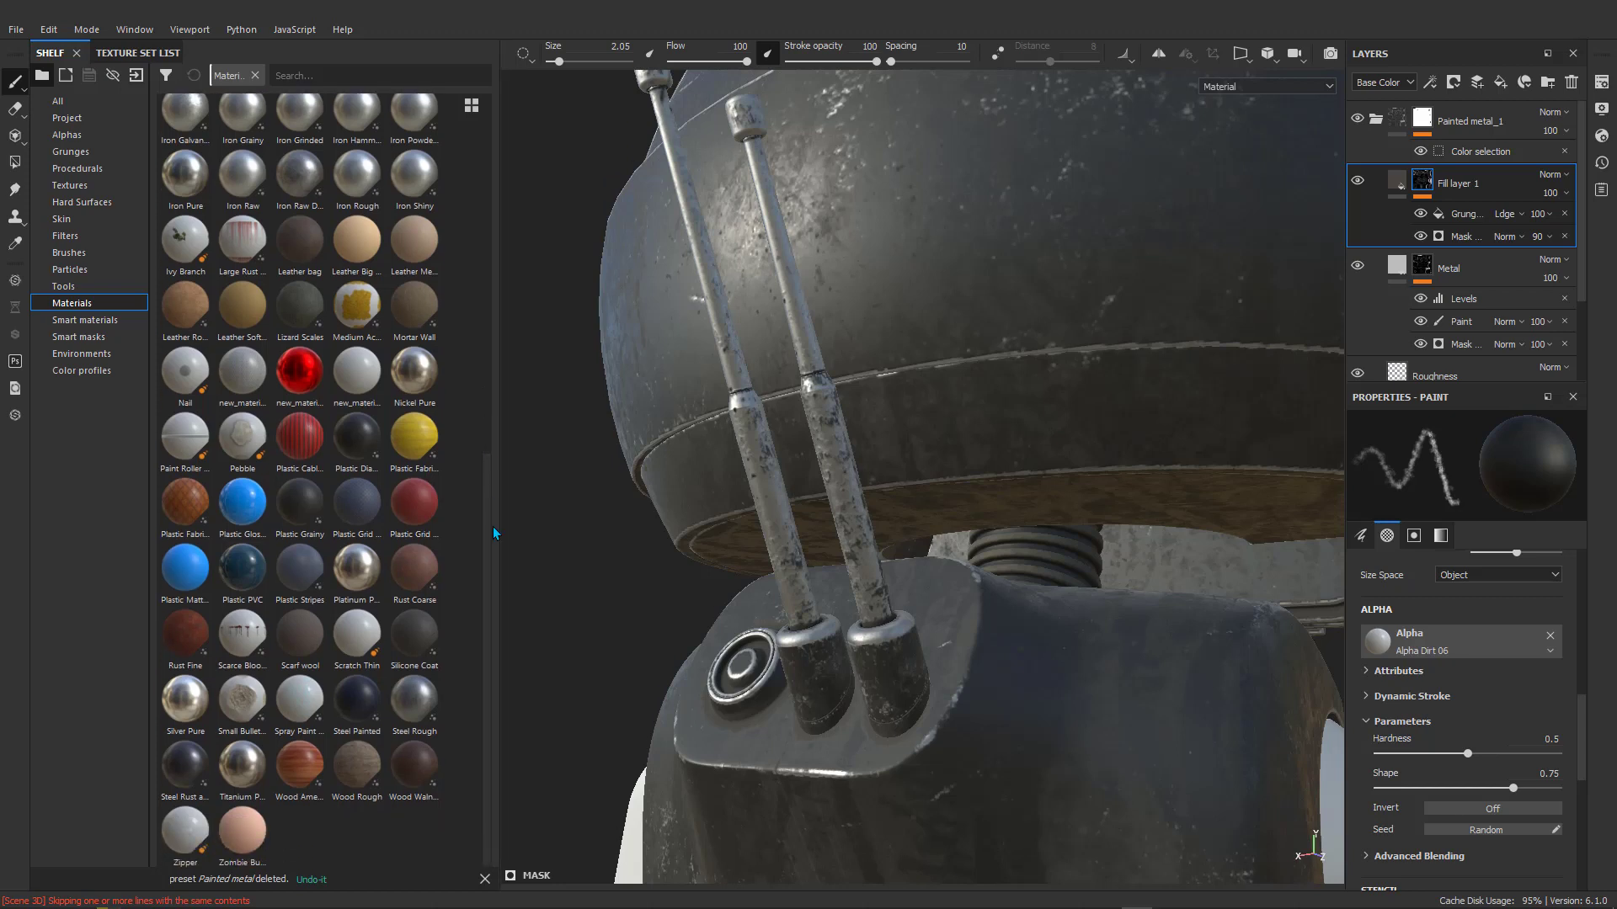
scroll(492, 499, "up", 2)
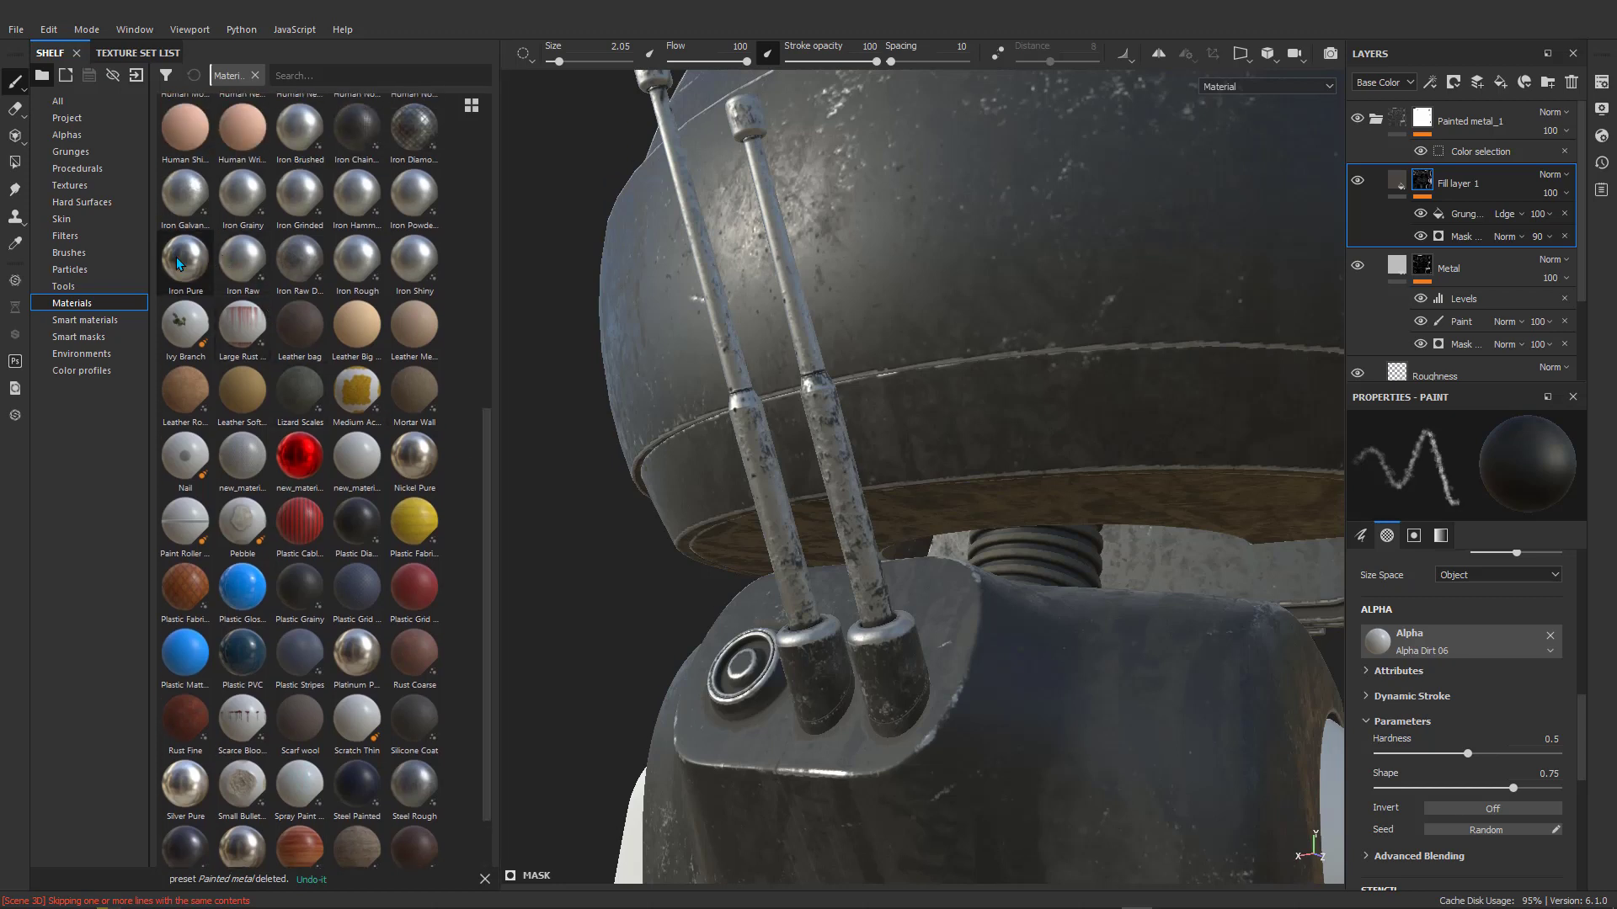
left_click_drag(174, 255, 1448, 170)
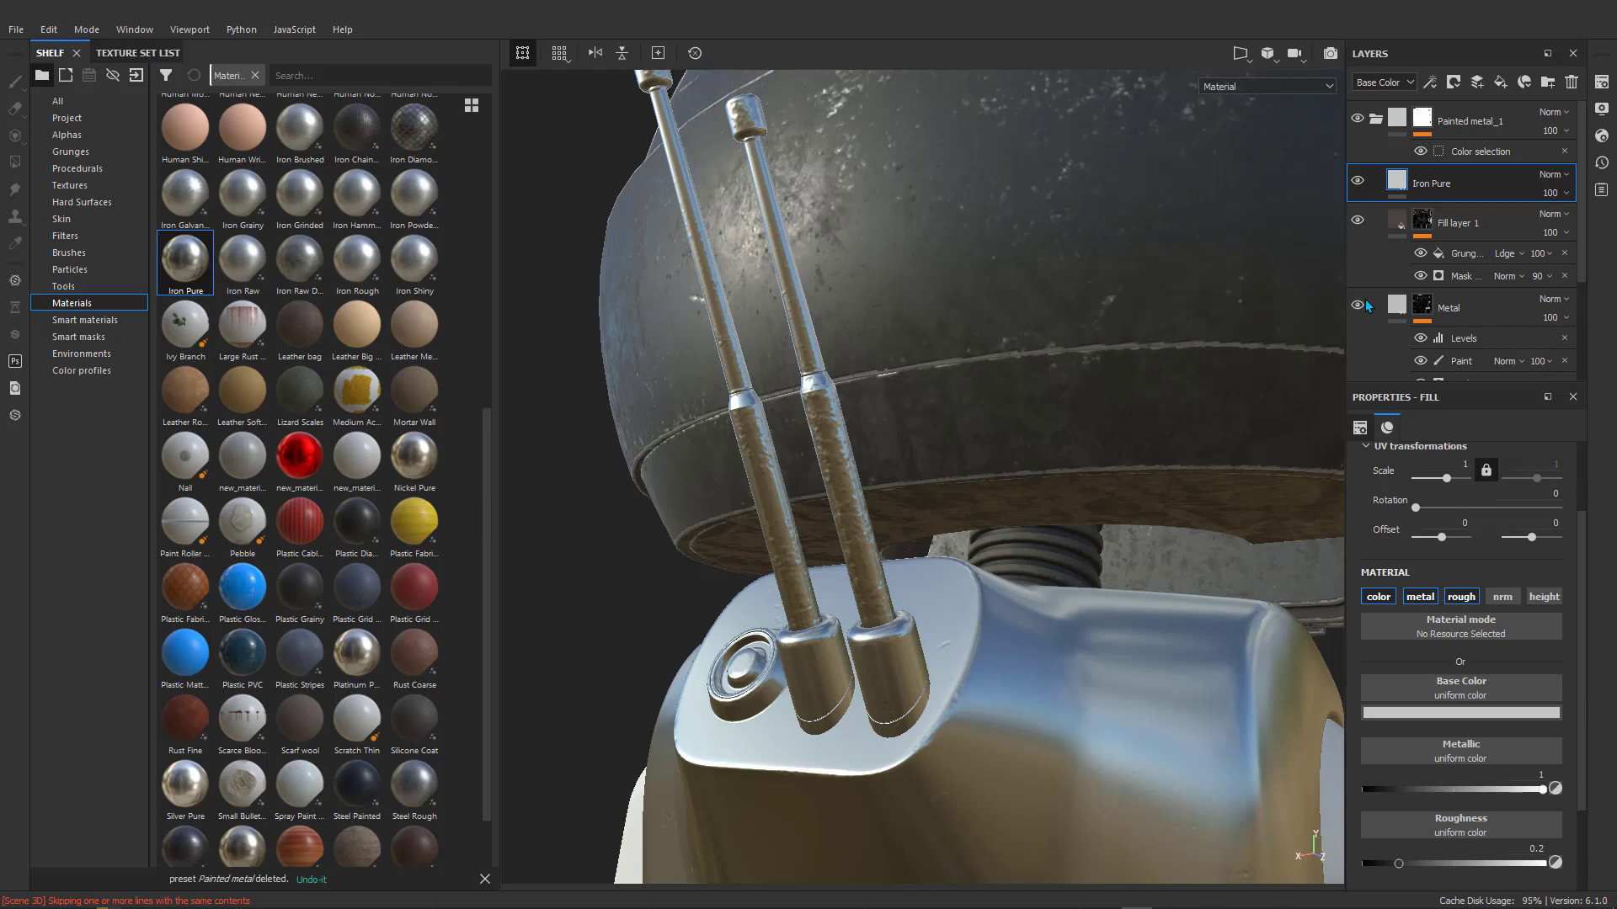
Add a black mask to the Iron Pure layer and set Polygon Fill to mesh fill mode.
left_click(1453, 84)
left_click(1467, 123)
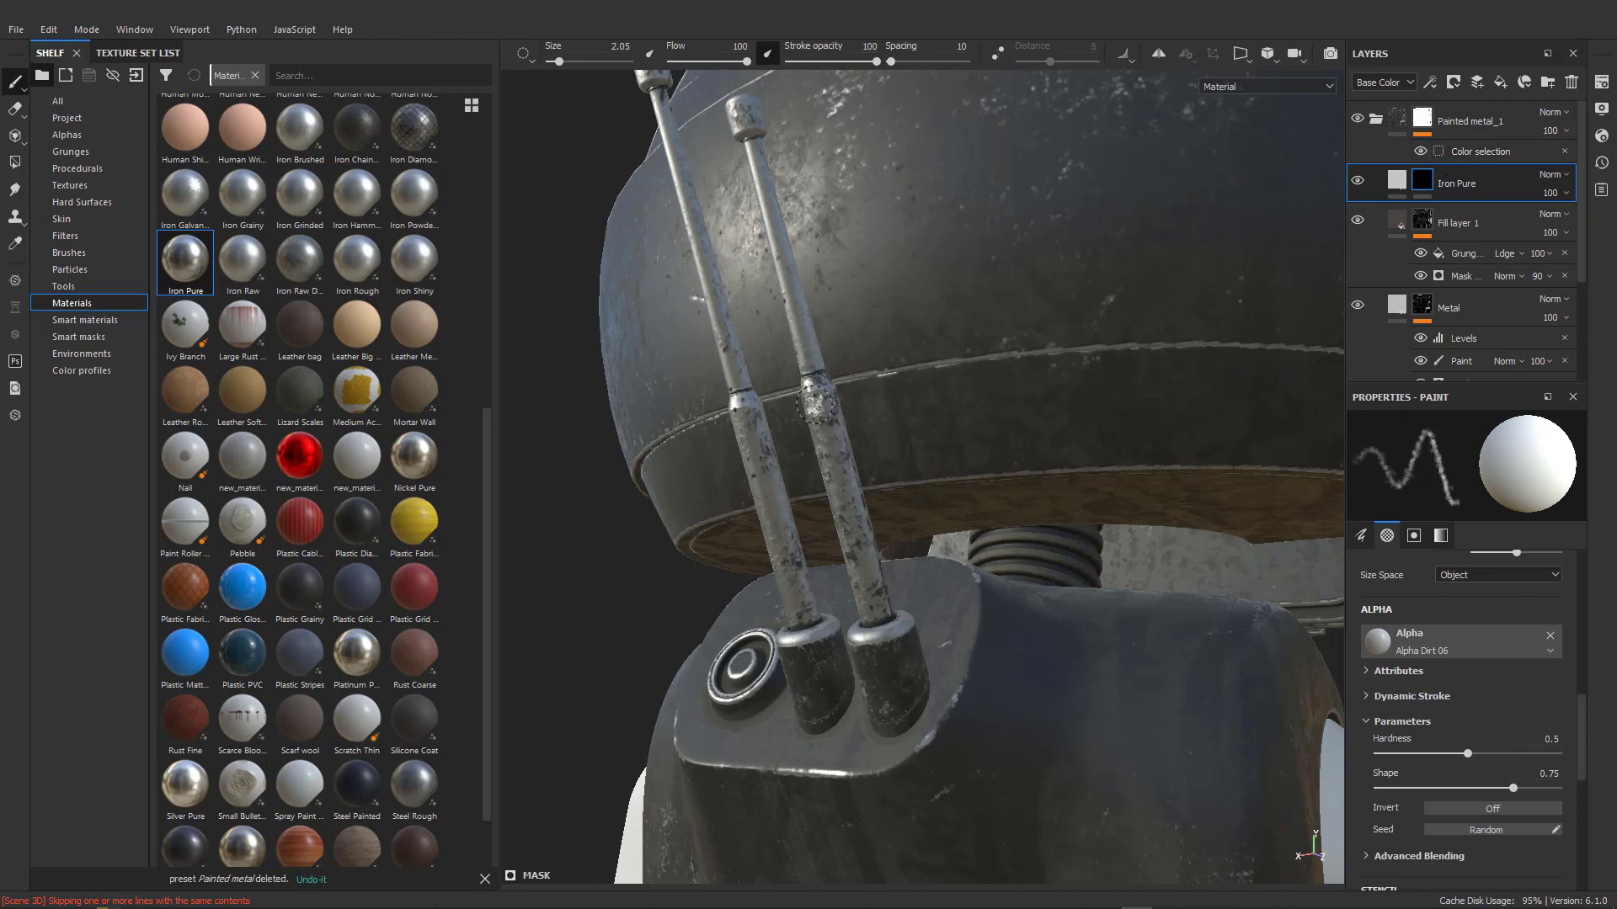
left_click(22, 160)
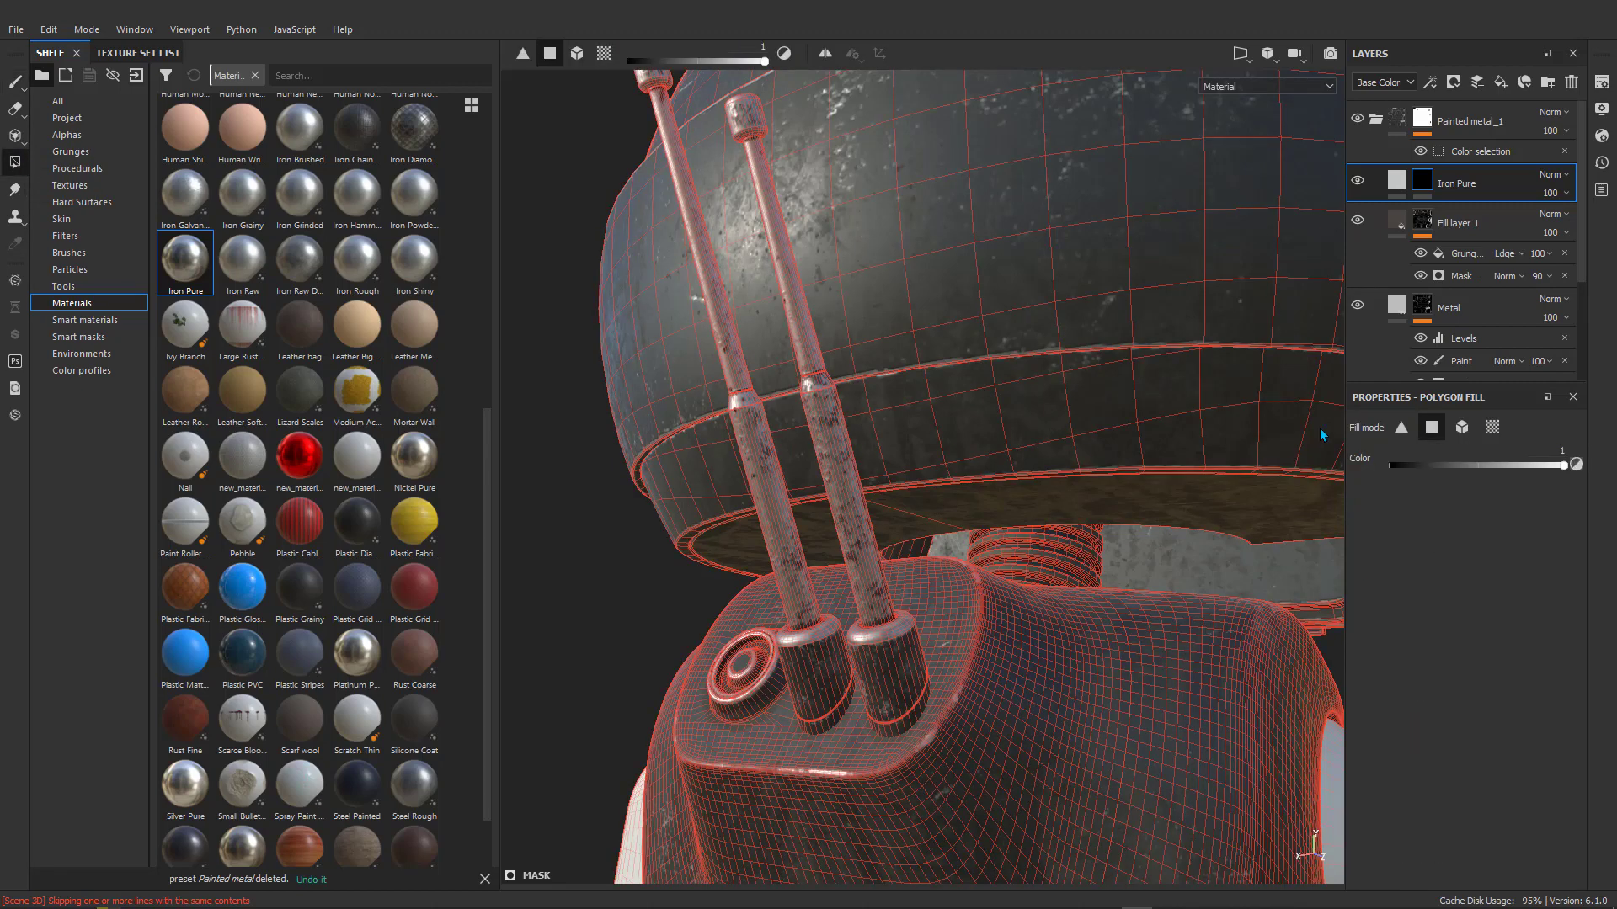
left_click(1462, 429)
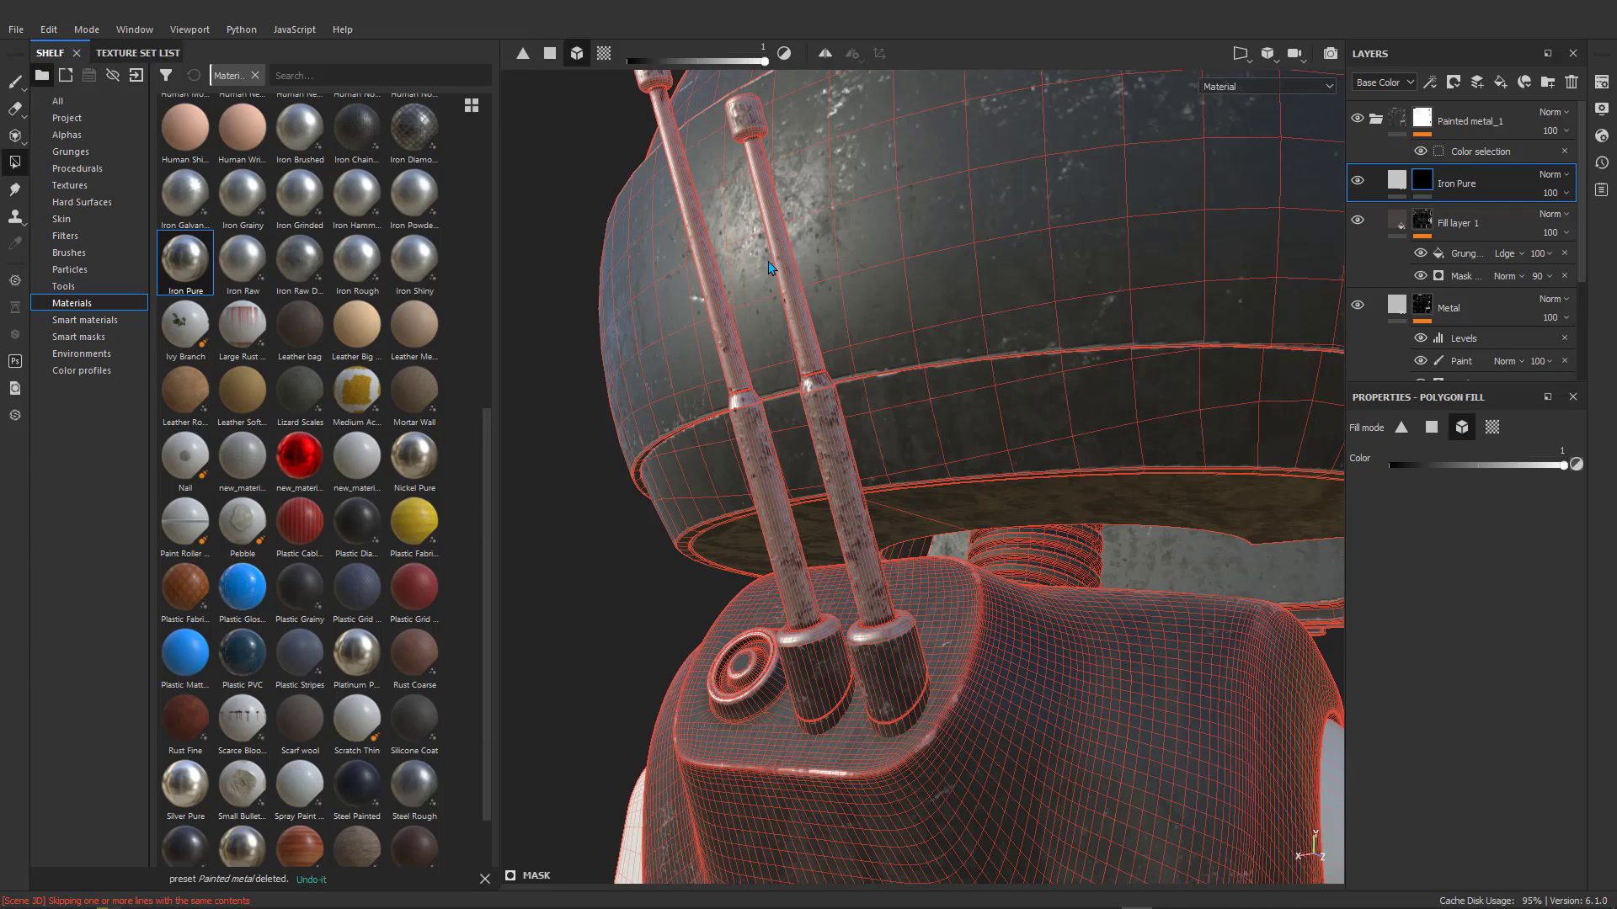
Fill the end caps of both antennas in the Iron Pure layer's mask.
left_click_drag(913, 311, 761, 295, "alt")
left_click_drag(745, 375, 772, 339, "alt")
left_click(715, 187)
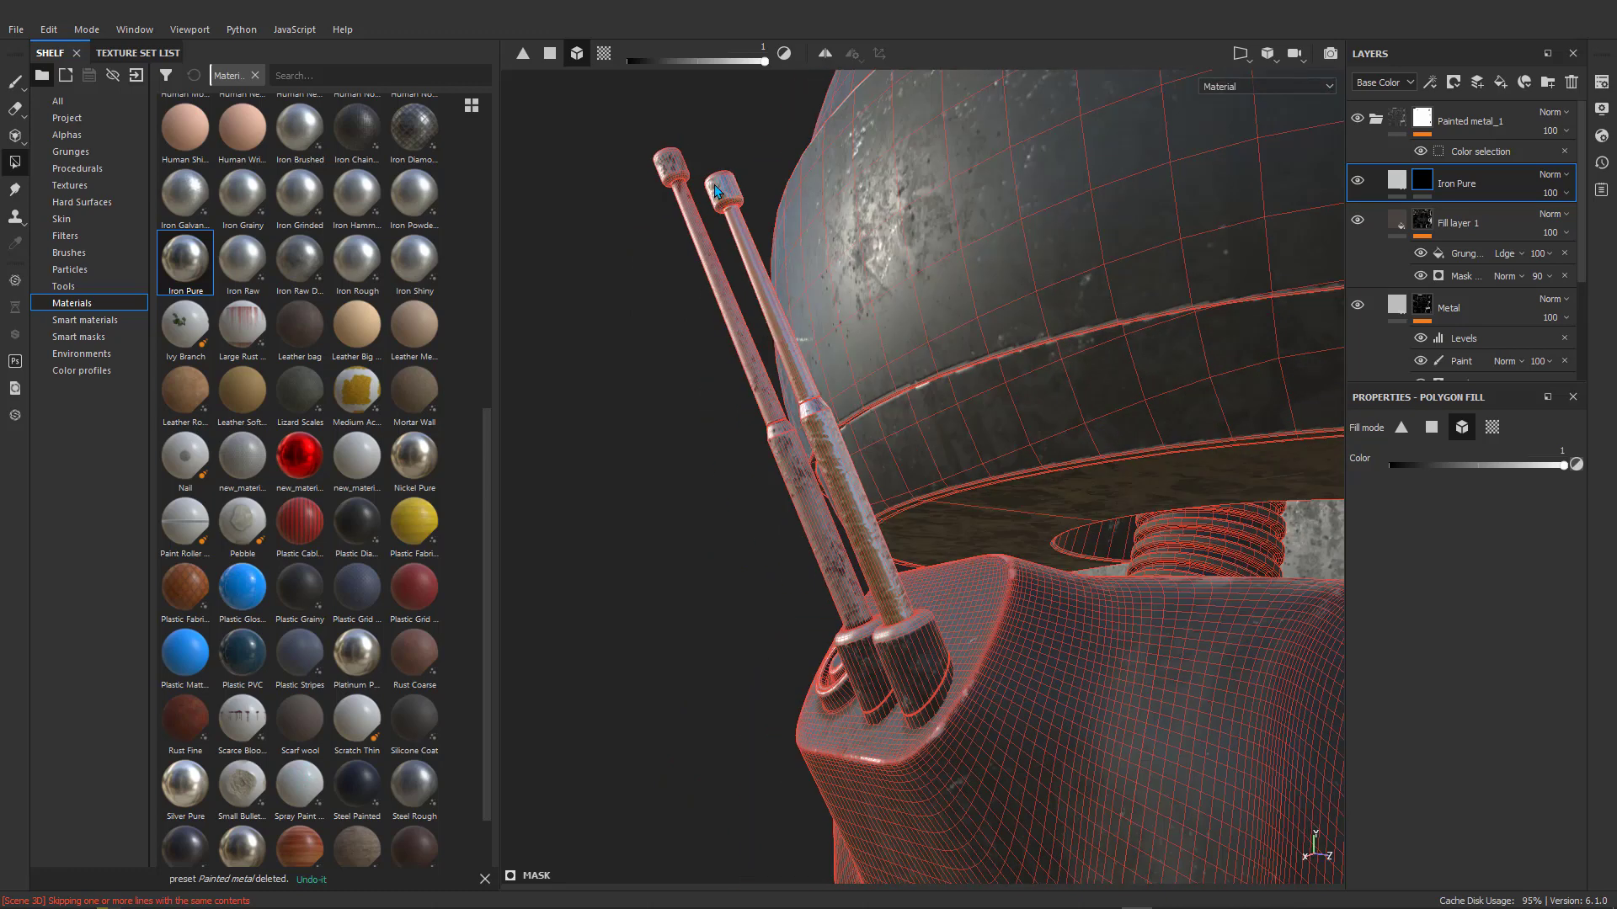
left_click(675, 163)
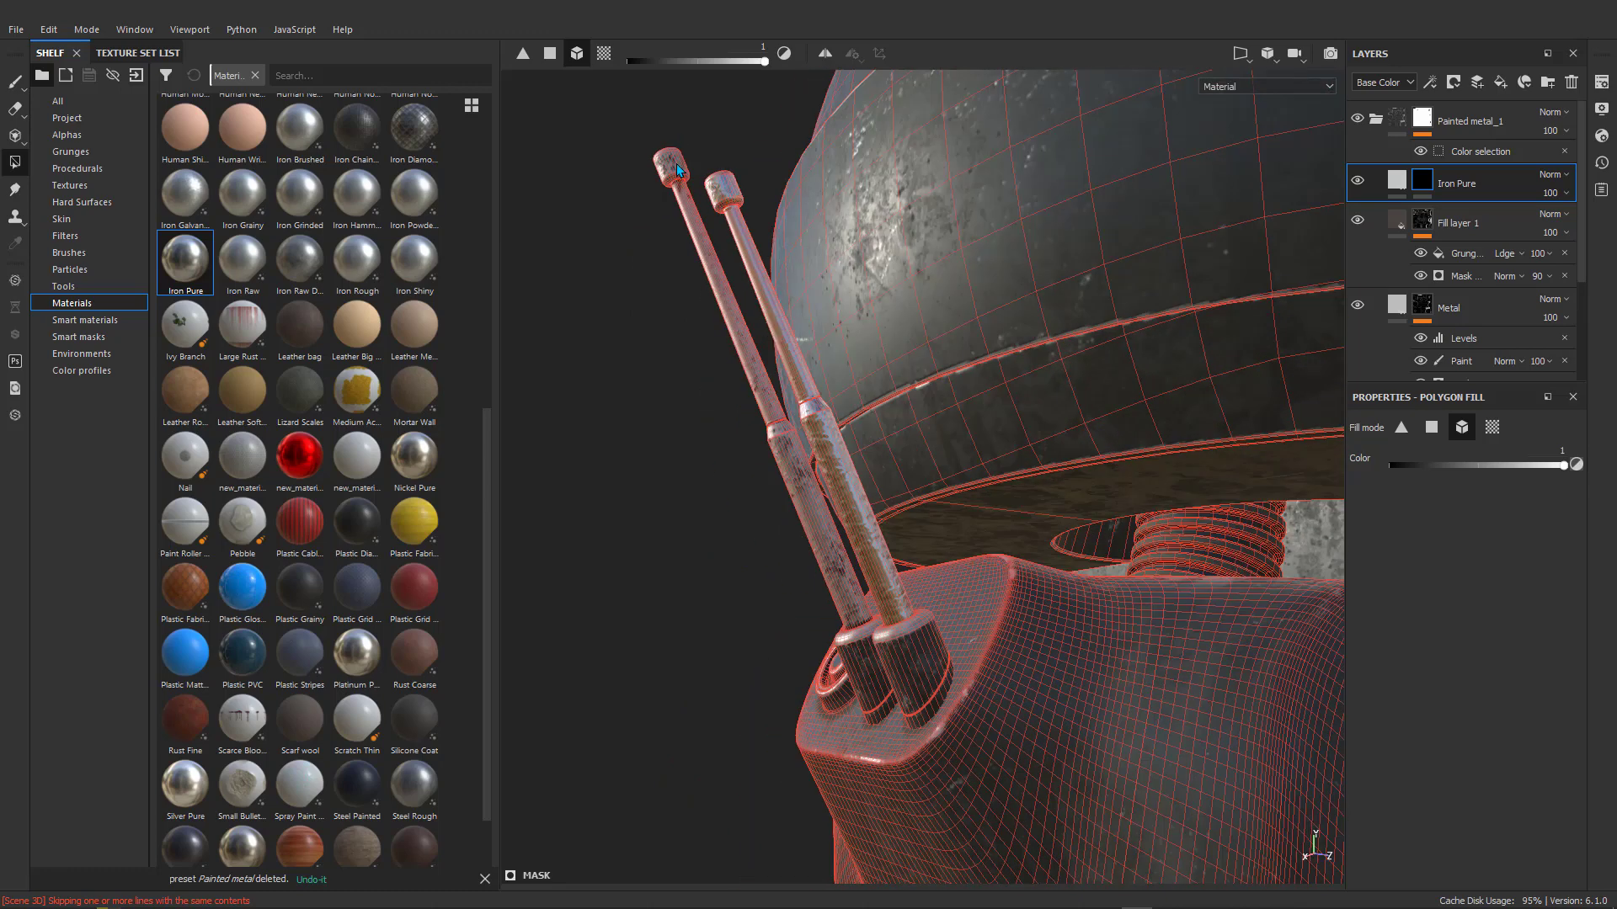
Fill the antenna rods in the Iron Pure layer's mask and switch to the Paint tool.
left_click(738, 326)
mouse_move(710, 409)
left_mouse_down("alt")
mouse_move(826, 439)
mouse_move(700, 434)
left_mouse_up("alt")
scroll(825, 439, "down", 1)
scroll(824, 439, "up", 2)
scroll(825, 443, "up", 1)
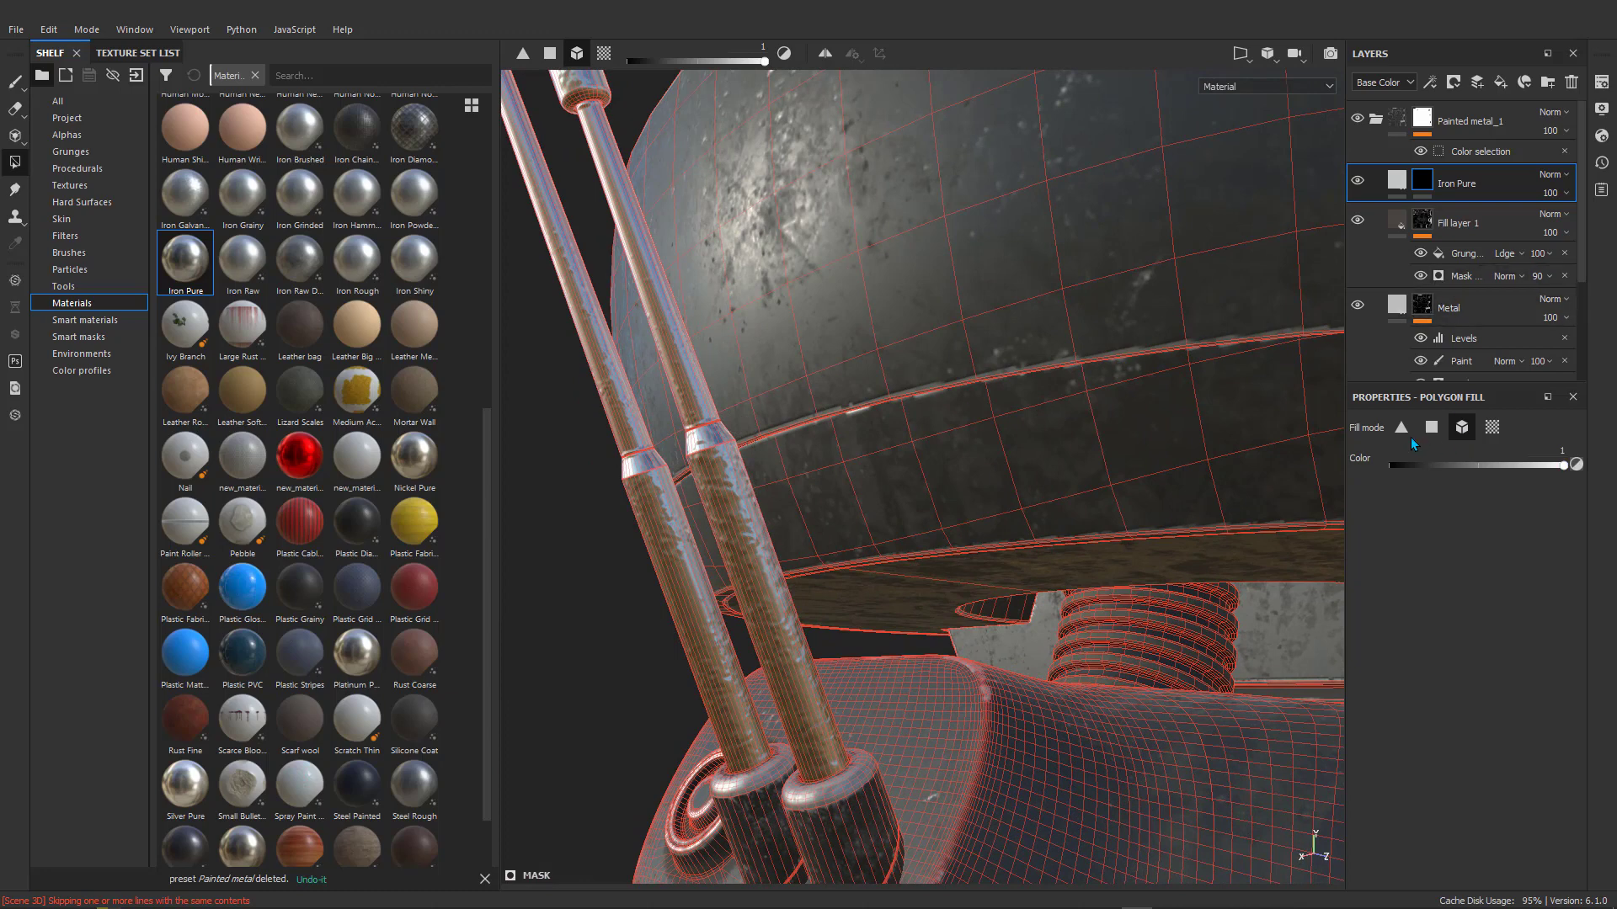
left_click(15, 84)
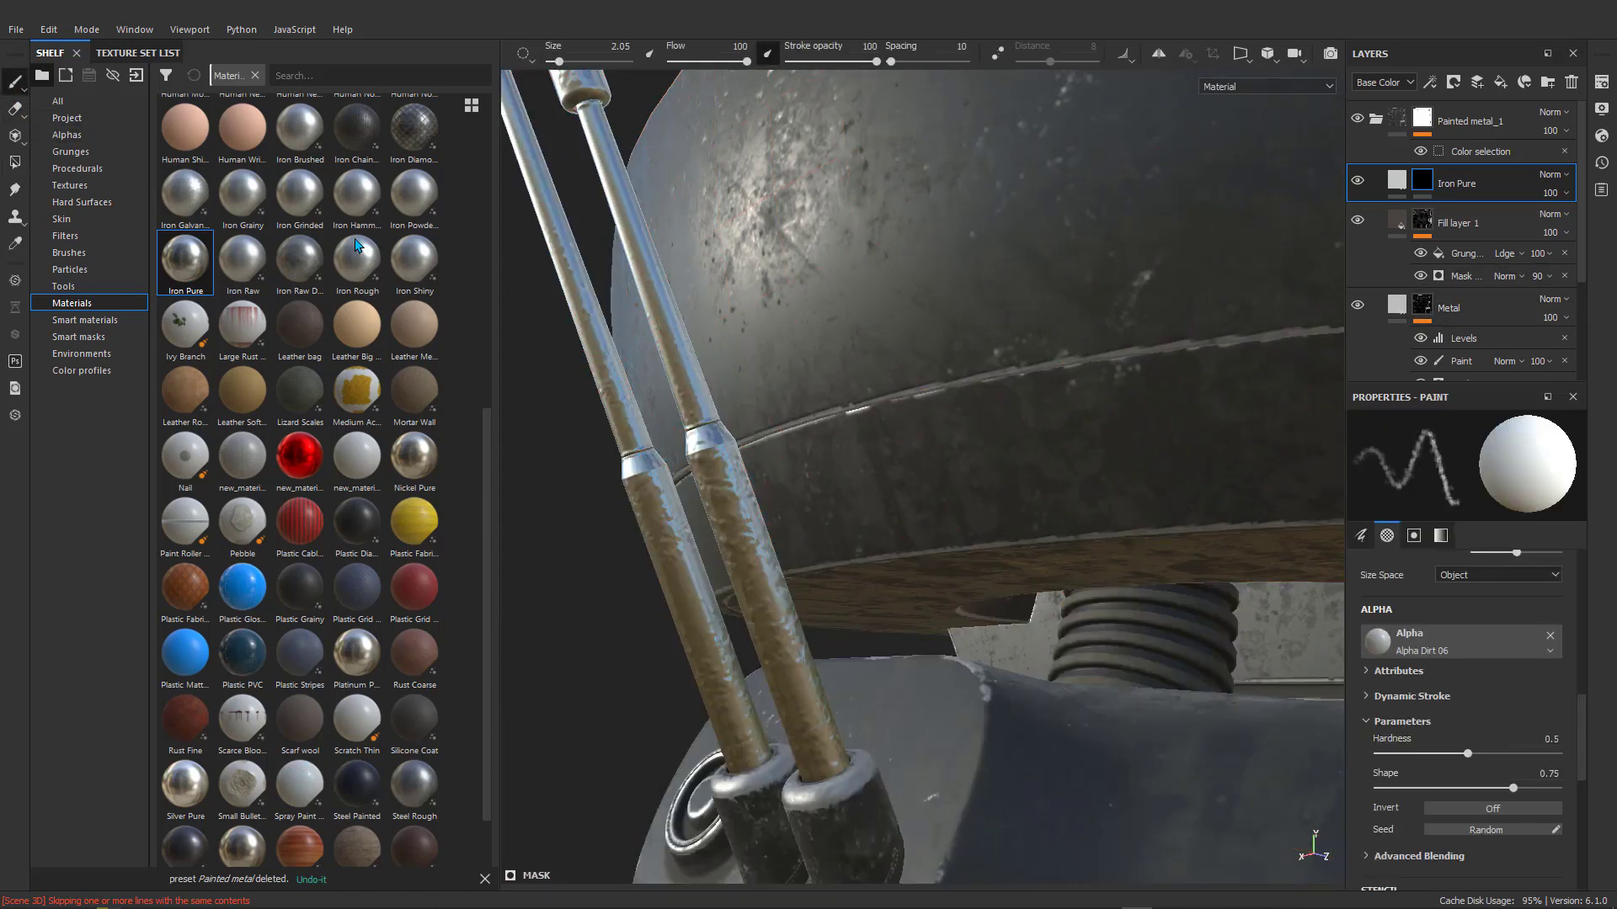
Examine the wear on the lower antenna rods, toggling Fill layer 1 and the Metal layer off and on to compare.
scroll(731, 438, "up", 2)
scroll(1100, 384, "down", 1)
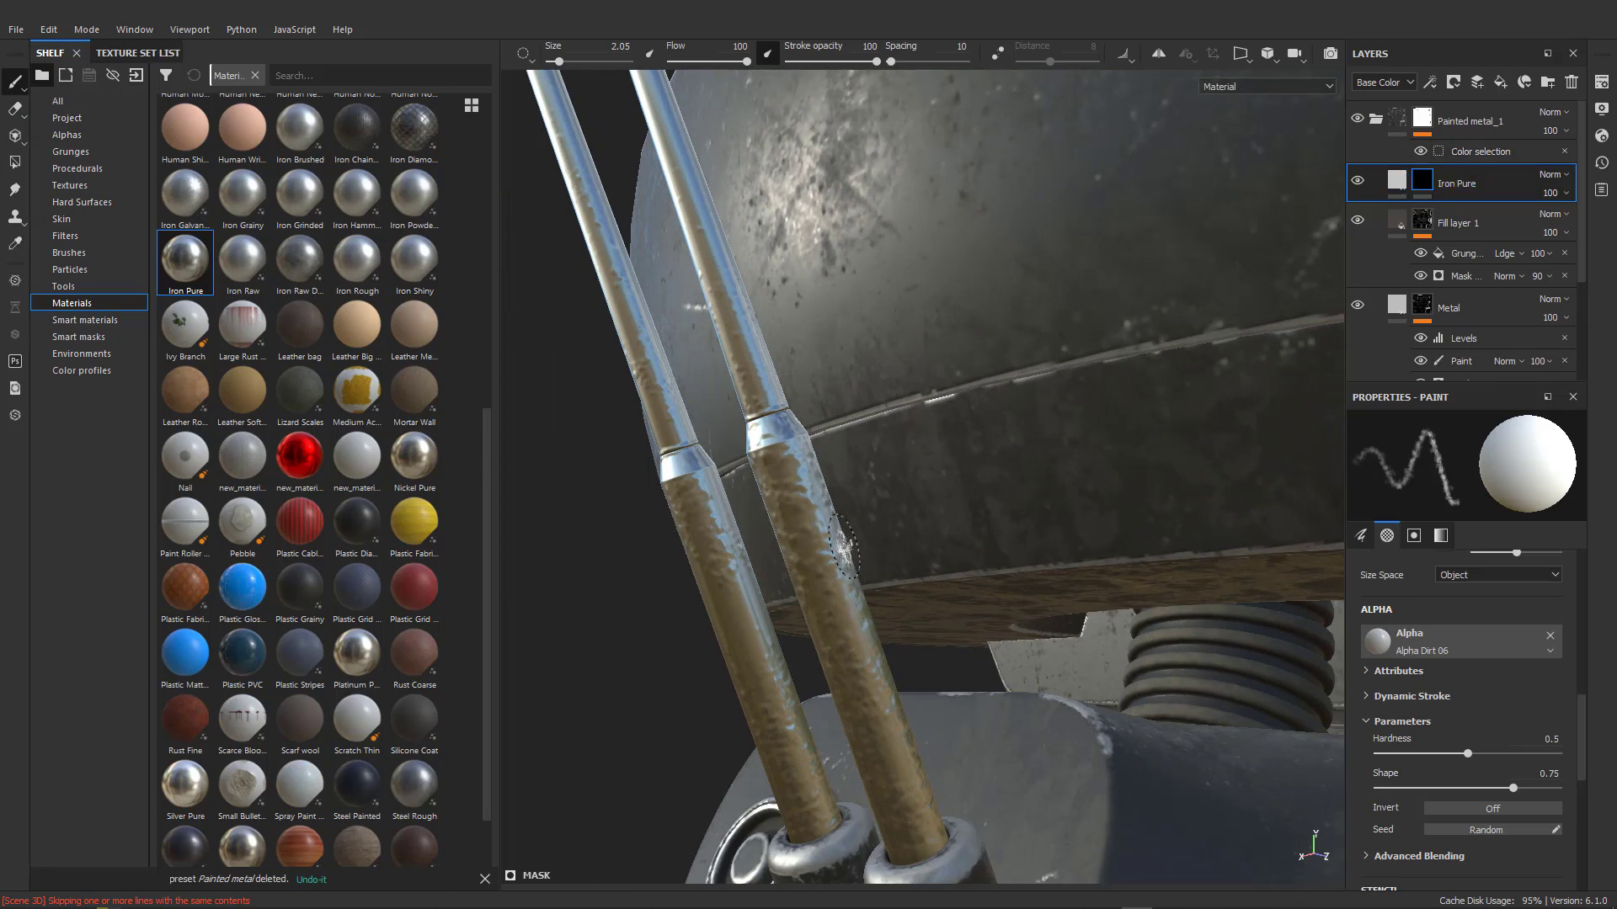
scroll(846, 548, "down", 2)
scroll(756, 402, "up", 1)
left_click_drag(753, 350, 740, 417, "alt")
scroll(780, 484, "up", 1)
scroll(784, 493, "up", 2)
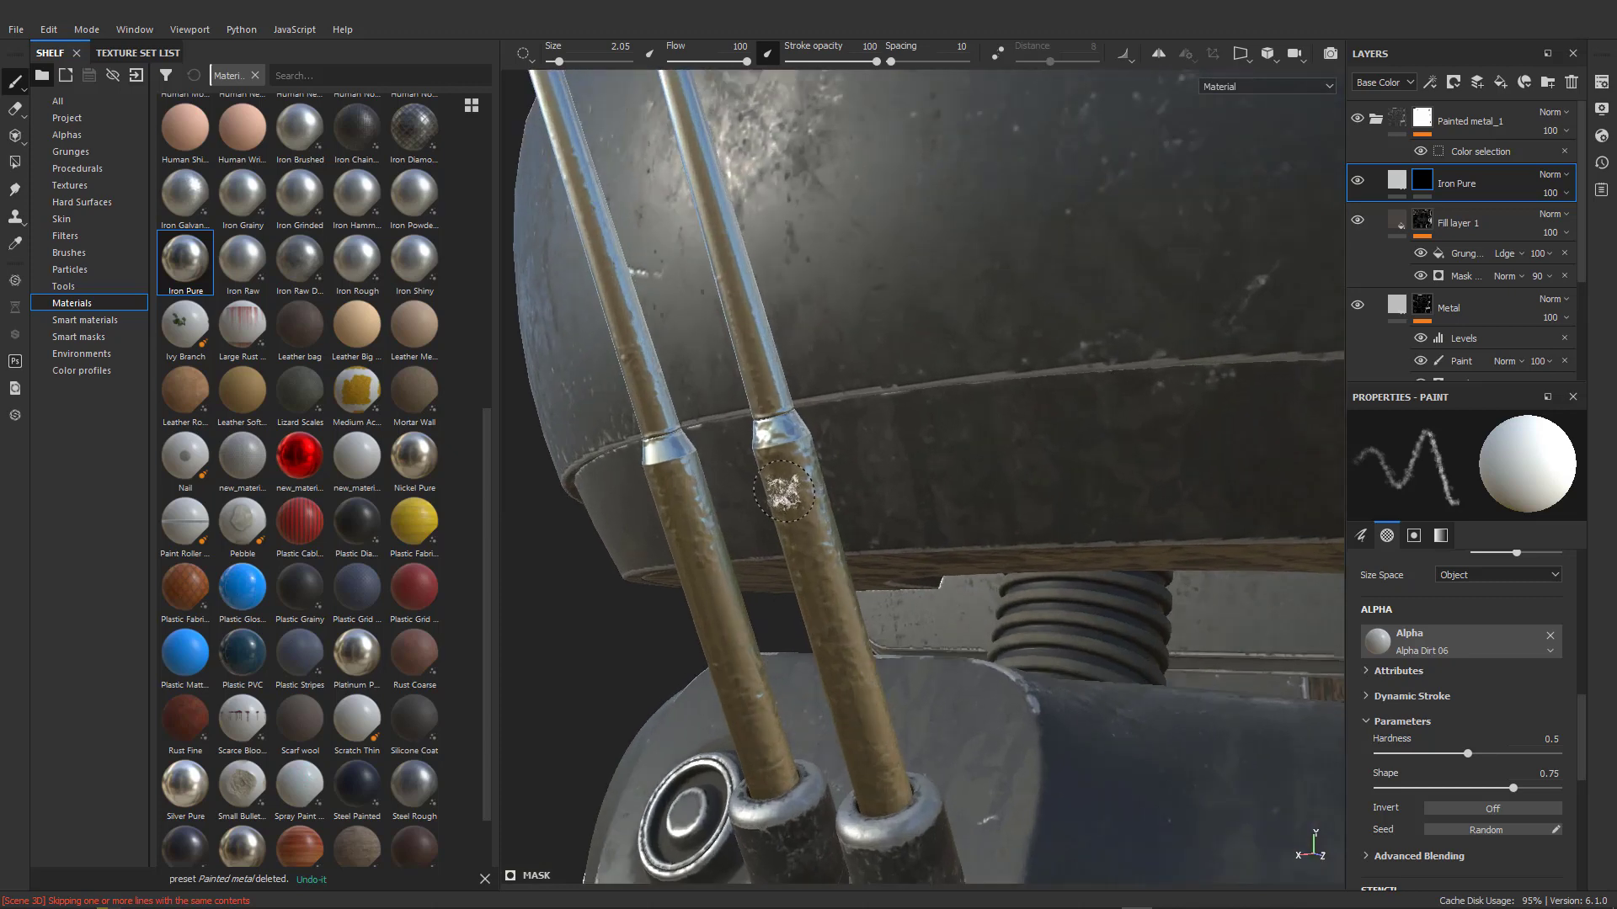
middle_click_drag(814, 576, 849, 486, "alt")
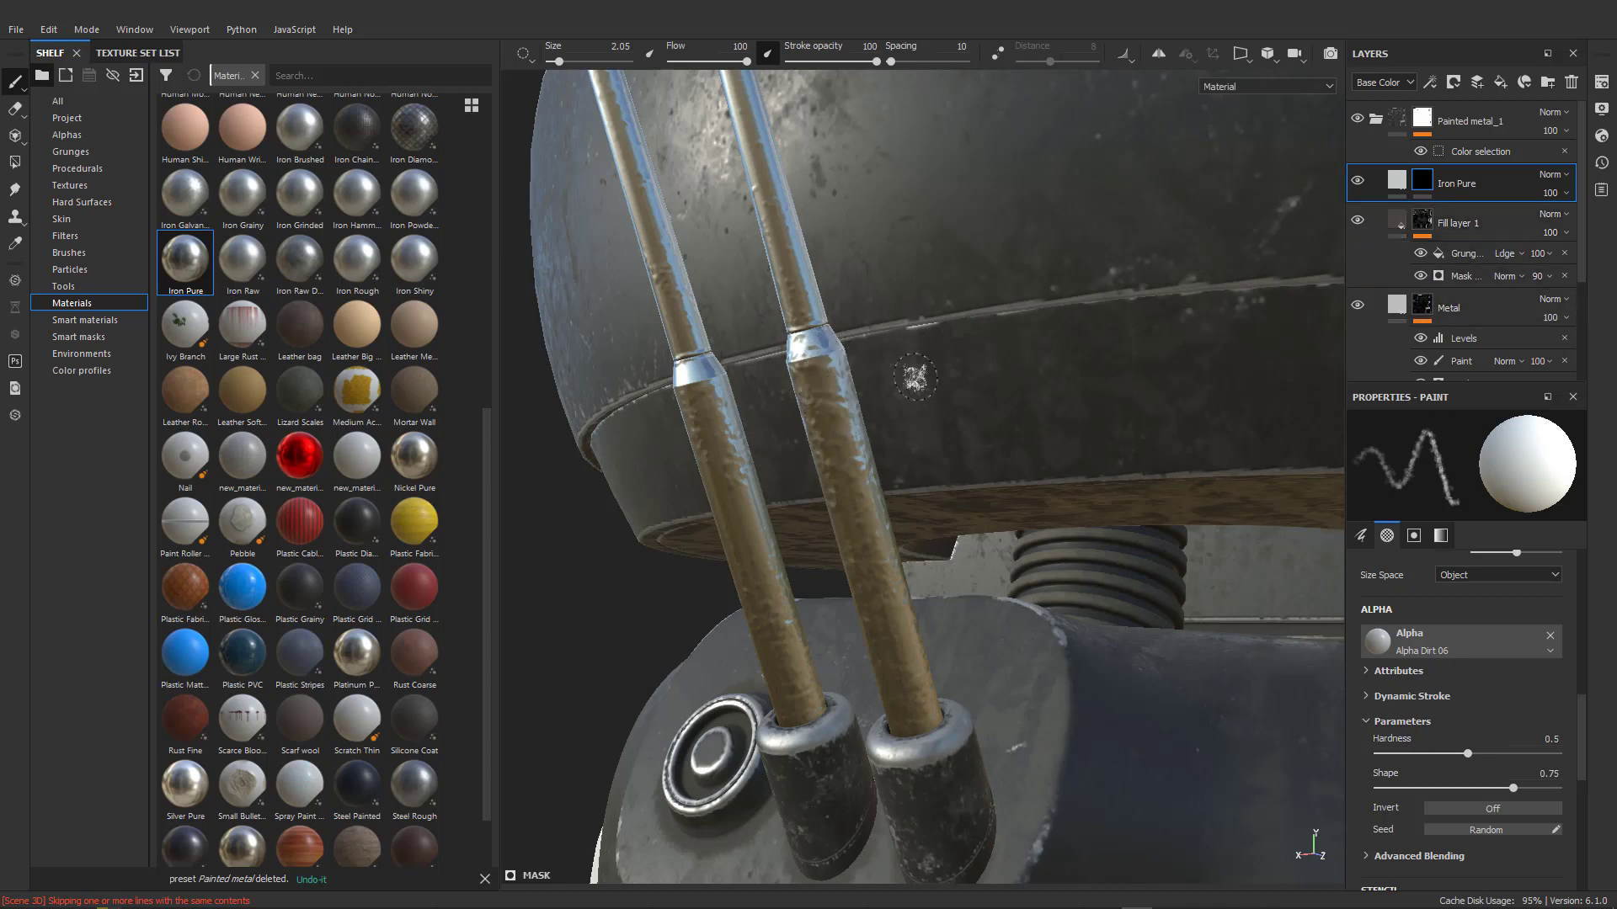
left_click(1359, 220)
left_click(1359, 220)
left_click(1358, 303)
left_click(1357, 308)
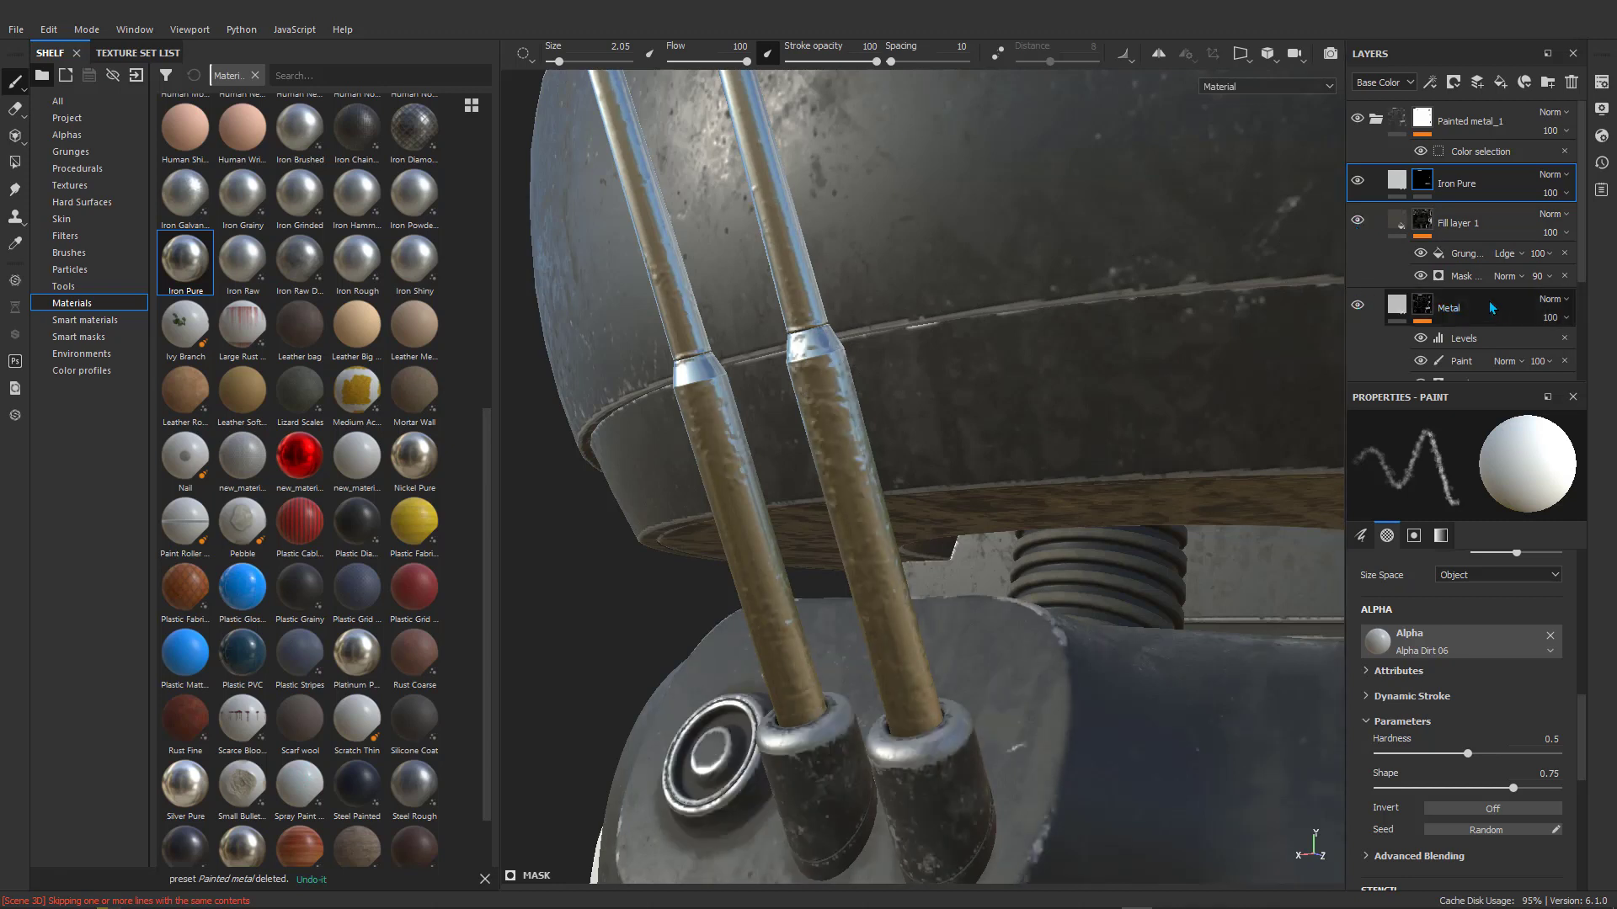
Select the Metal layer's Paint effect and paint out the edge wear along the side of one antenna's lower rod.
left_click(1489, 301)
scroll(1482, 301, "down", 1)
left_click(1474, 311)
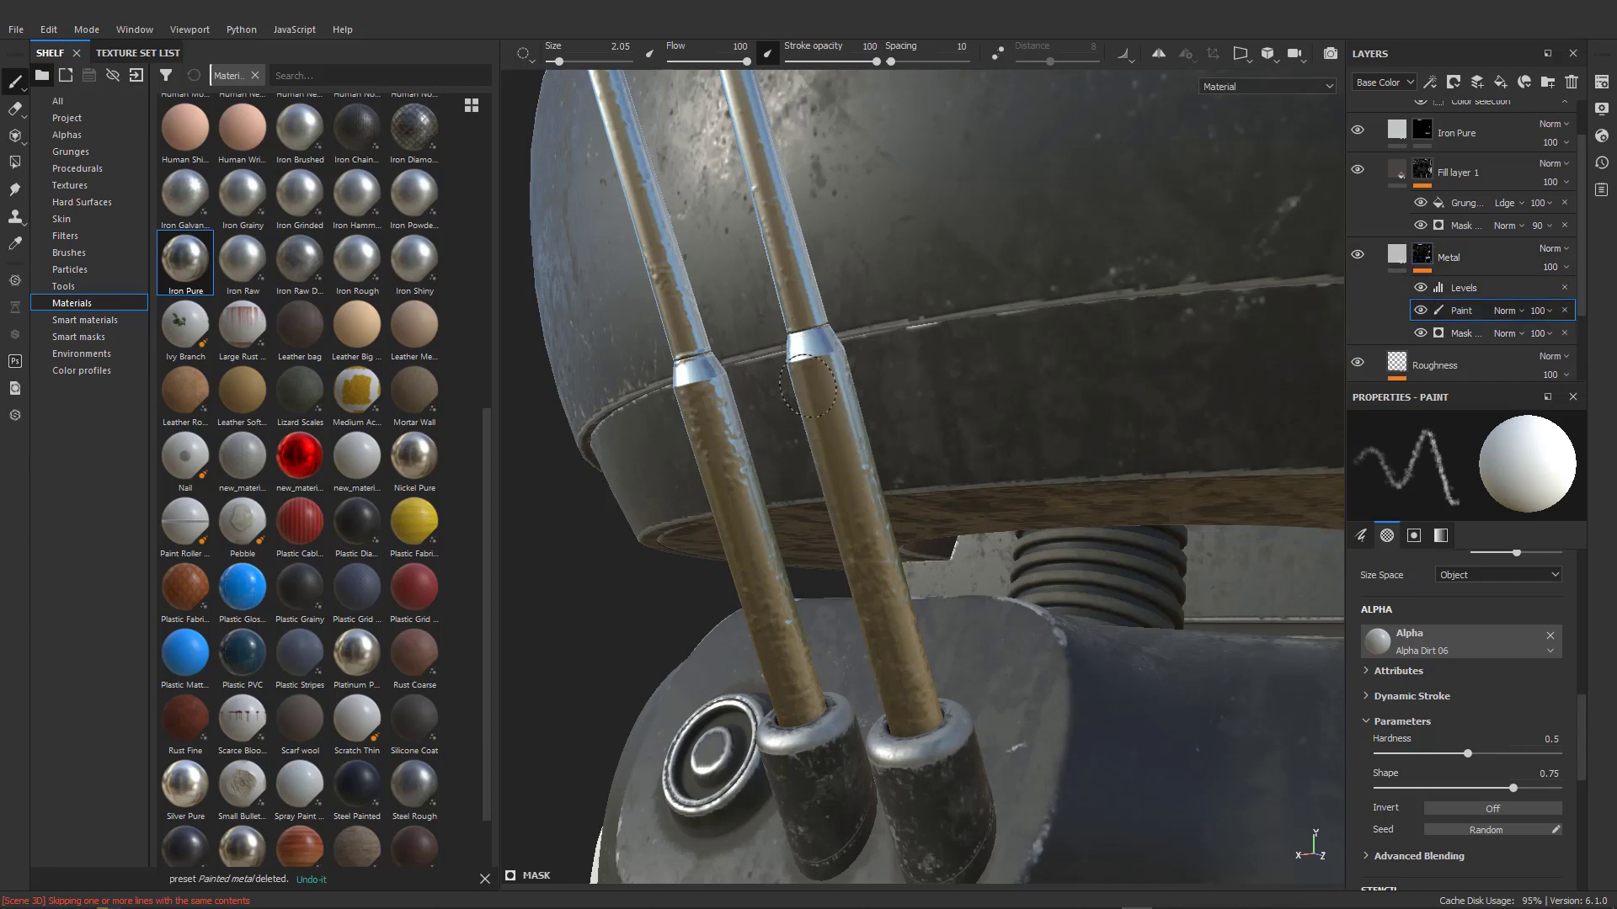
left_click_drag(897, 343, 740, 425, "alt")
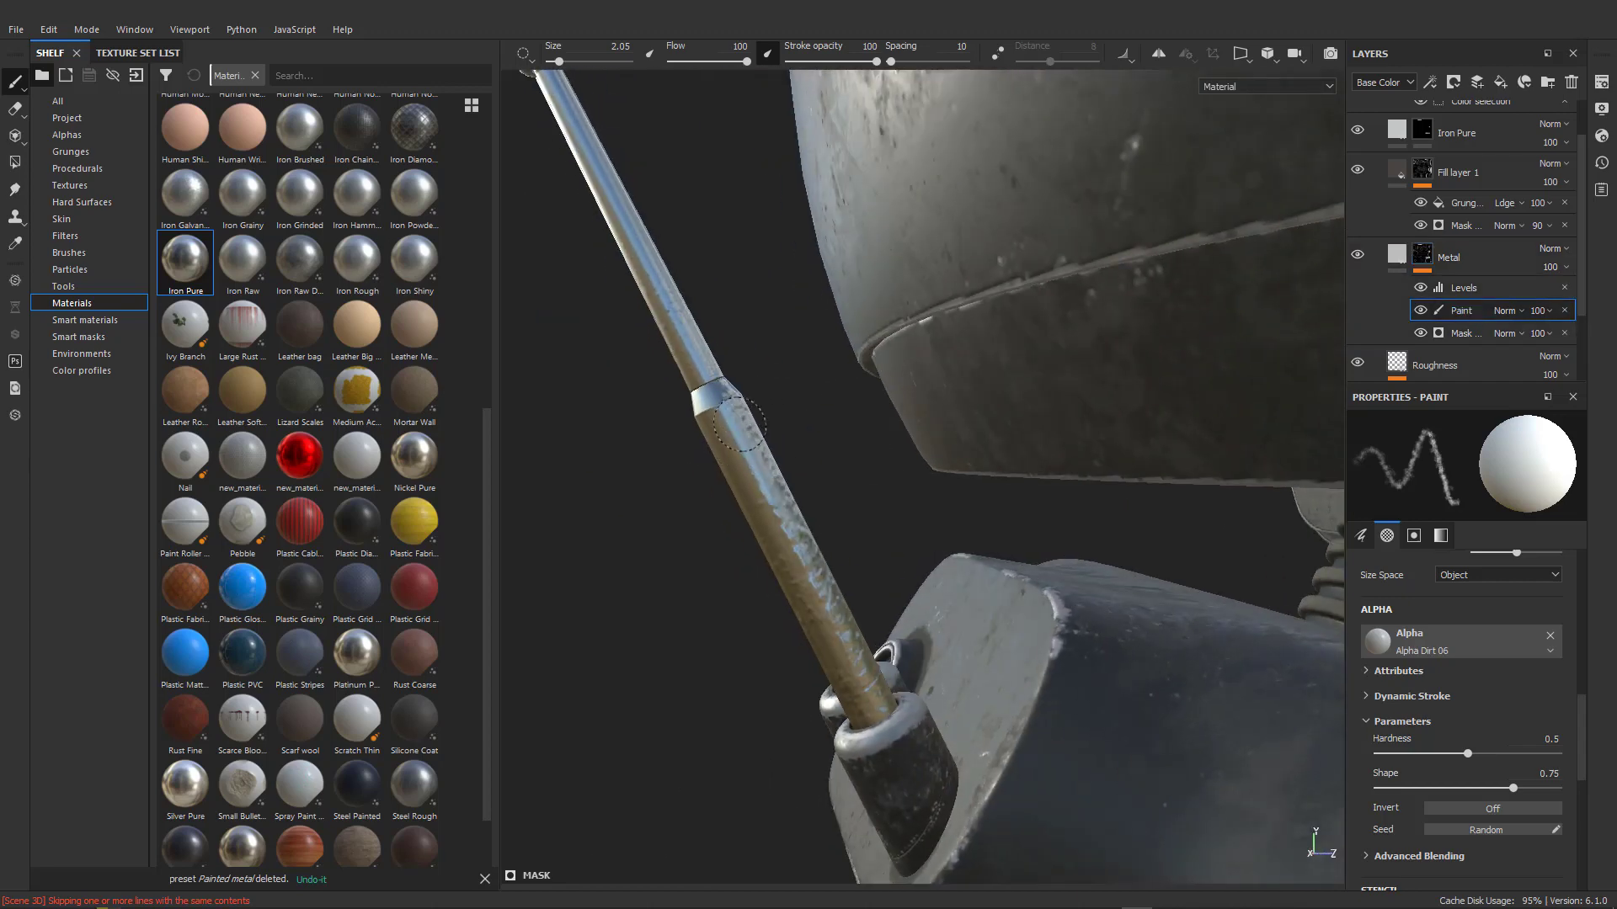
left_click_drag(744, 490, 829, 581)
left_click_drag(859, 688, 841, 643)
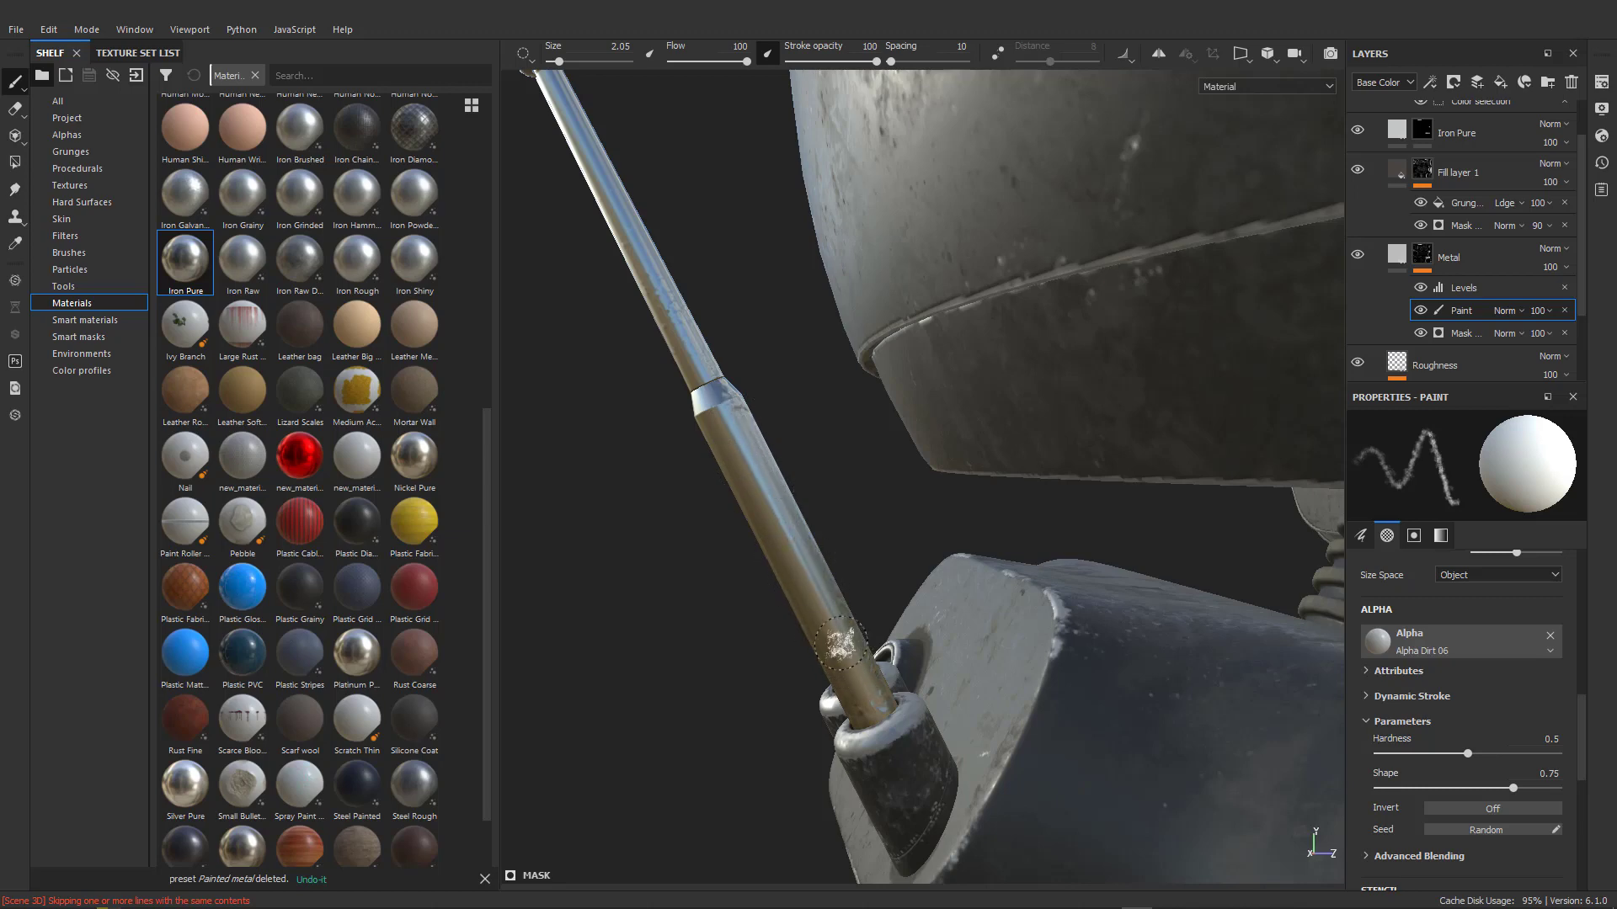
Paint out the wear down the back of the same antenna's lower rod in the Metal layer's mask.
mouse_move(800, 581)
left_mouse_down("alt")
mouse_move(1028, 516)
mouse_move(1124, 535)
left_mouse_up("alt")
middle_click_drag(794, 715, 874, 546, "alt")
scroll(848, 480, "down", 3)
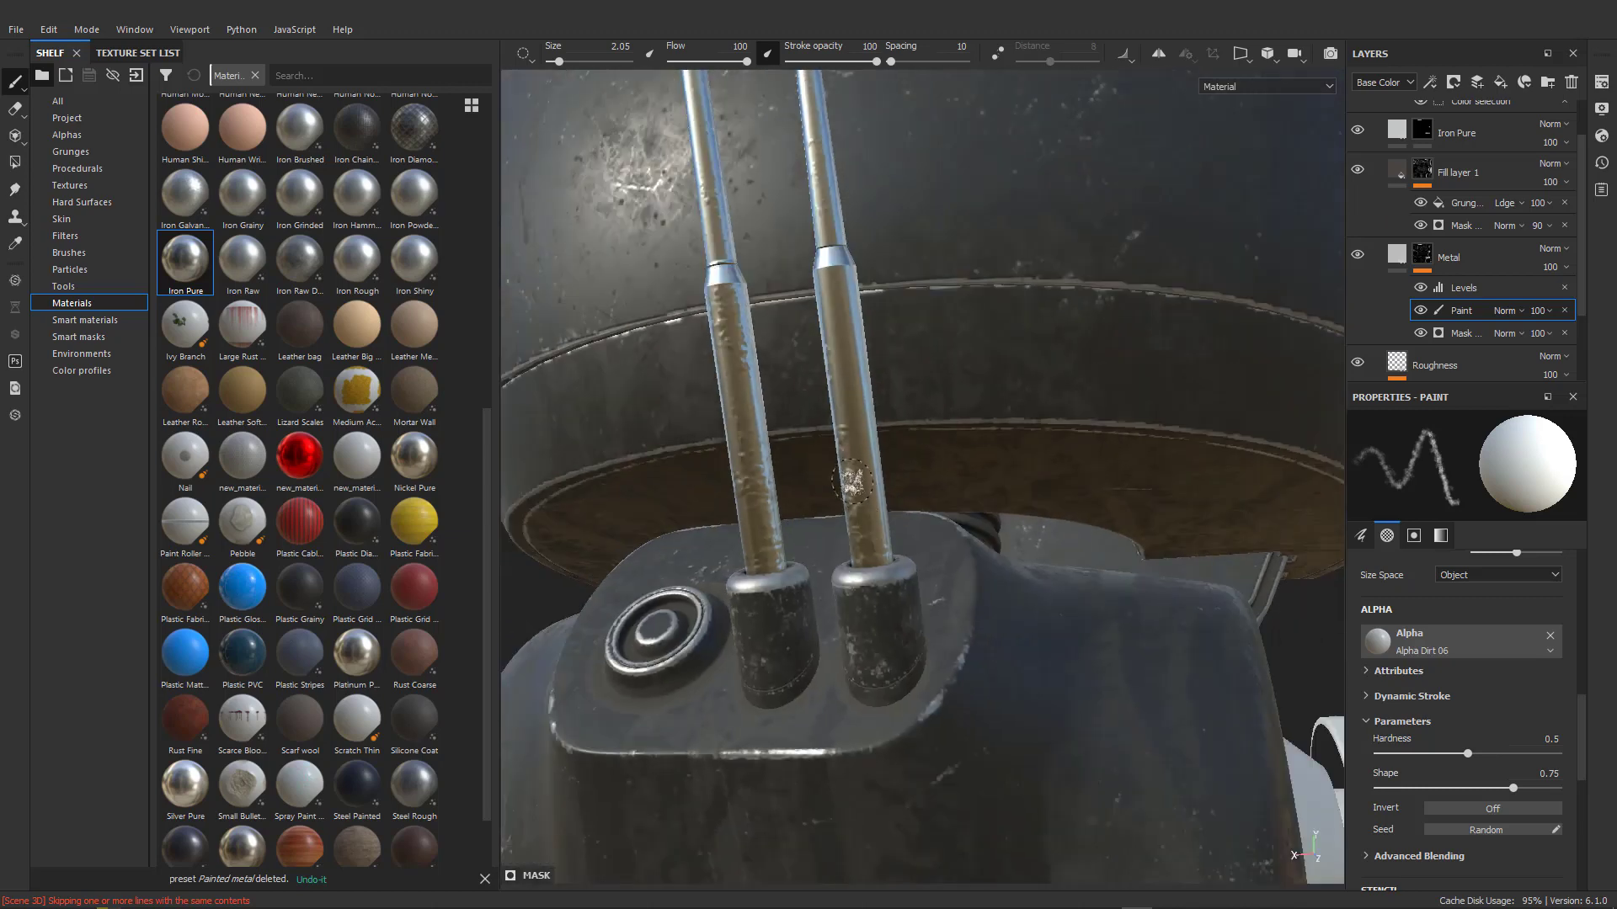
scroll(848, 479, "up", 5)
left_click_drag(848, 480, 933, 486, "alt")
mouse_move(1129, 485)
left_mouse_down()
mouse_move(1149, 261)
mouse_move(1108, 637)
mouse_move(1134, 636)
left_mouse_up()
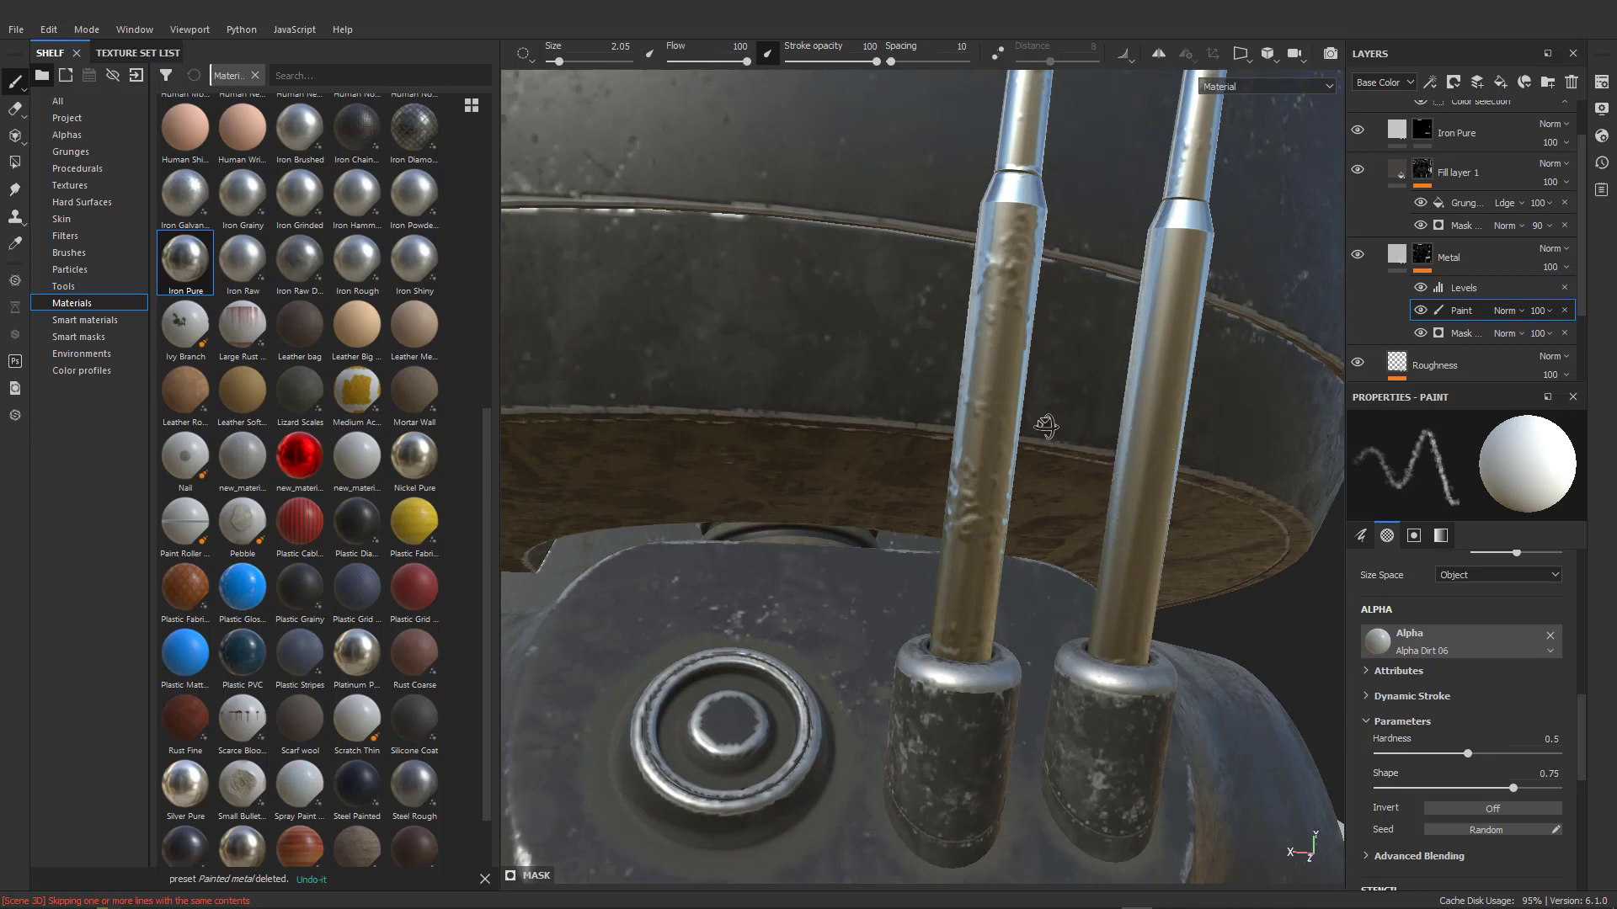
Paint out the wear on the second antenna's lower rod and along the outer sides of both antennas.
mouse_move(1047, 425)
left_mouse_down("alt")
mouse_move(859, 437)
mouse_move(843, 479)
mouse_move(801, 505)
mouse_move(931, 502)
mouse_move(898, 509)
mouse_move(1061, 417)
left_mouse_up("alt")
middle_click_drag(666, 623, 766, 585, "alt")
mouse_move(766, 584)
left_mouse_down()
mouse_move(804, 709)
mouse_move(829, 705)
left_mouse_up()
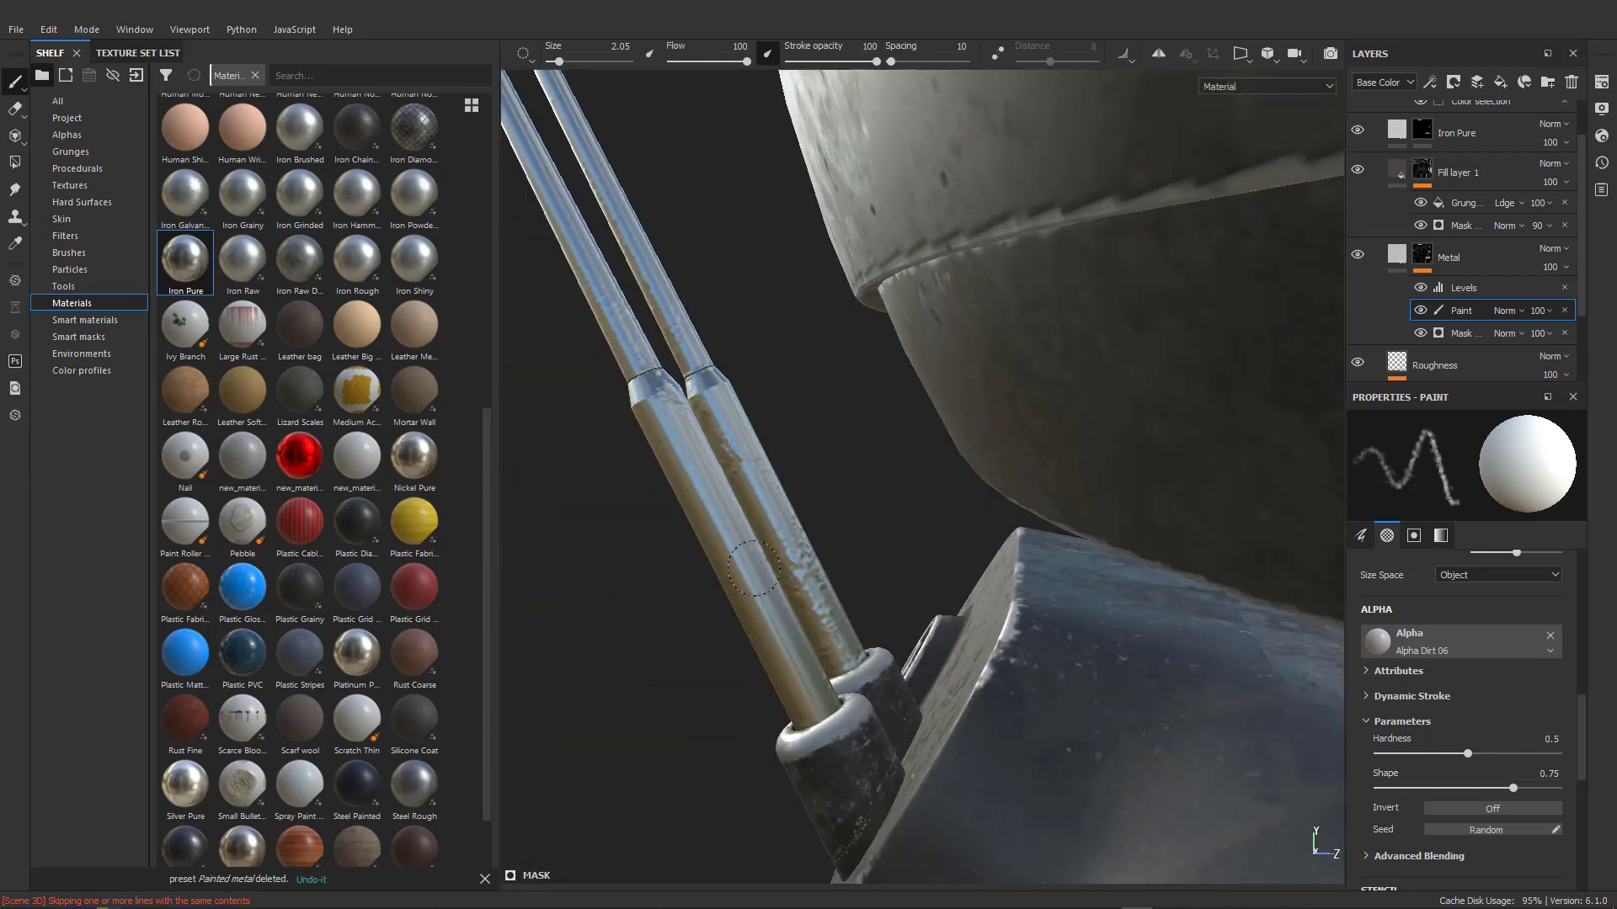
left_click_drag(753, 568, 726, 515)
left_click_drag(692, 400, 847, 662)
middle_click_drag(680, 298, 834, 467, "alt")
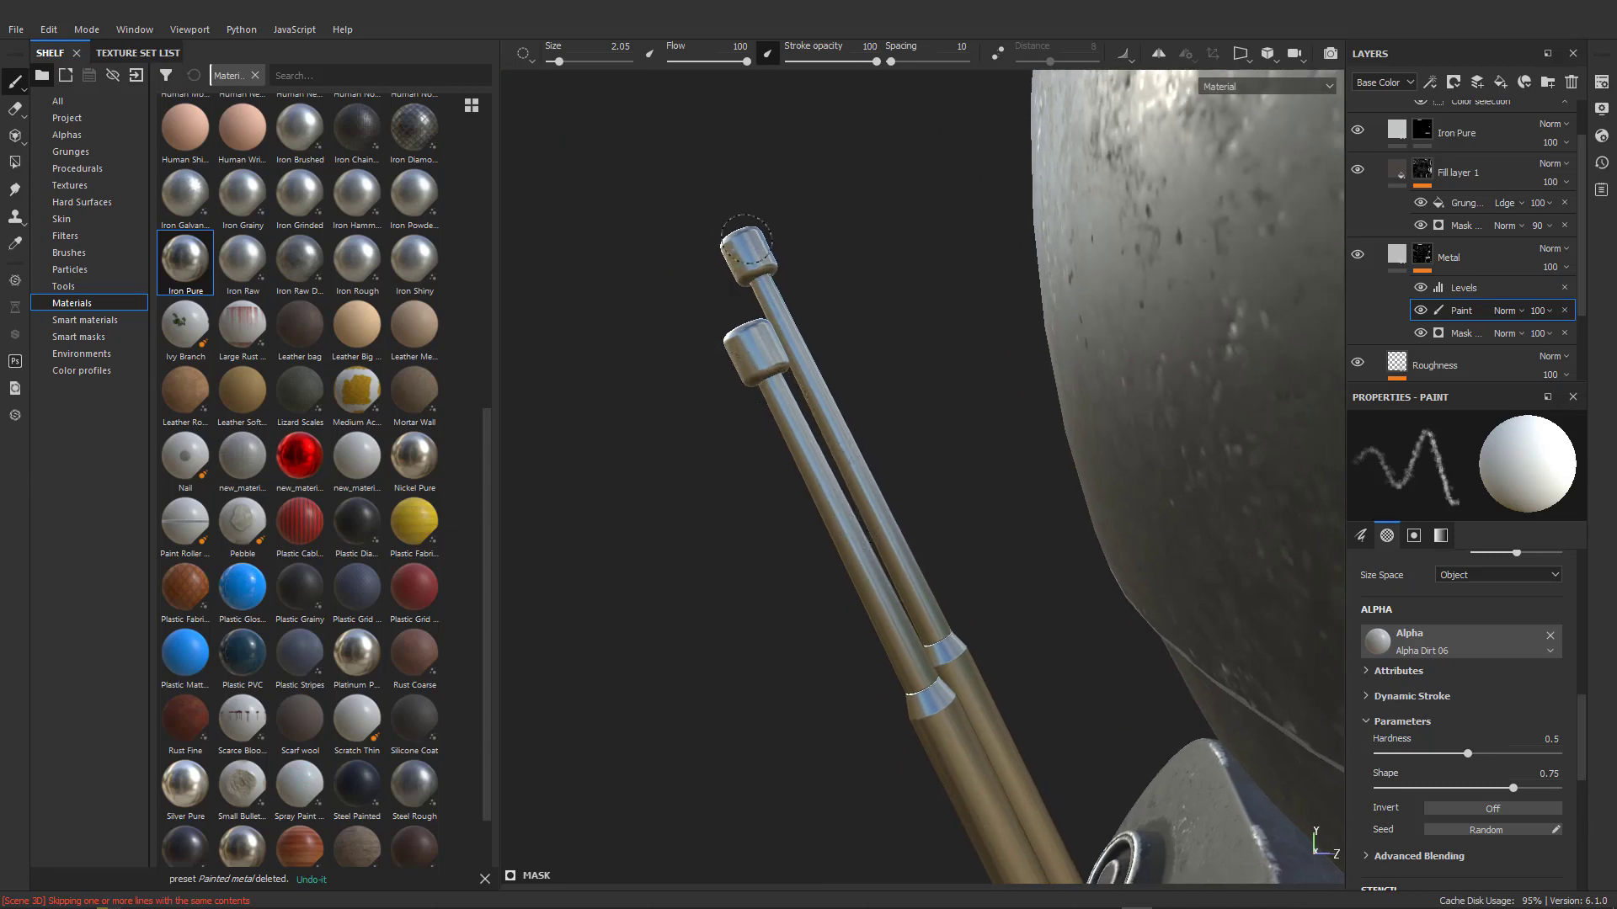
Paint out the remaining wear specks on the thin upper rods of both antennas, working from behind the robot.
left_click_drag(871, 452, 1095, 450, "alt")
scroll(844, 459, "down", 3)
middle_click_drag(1095, 450, 844, 459, "alt")
scroll(984, 362, "down", 2)
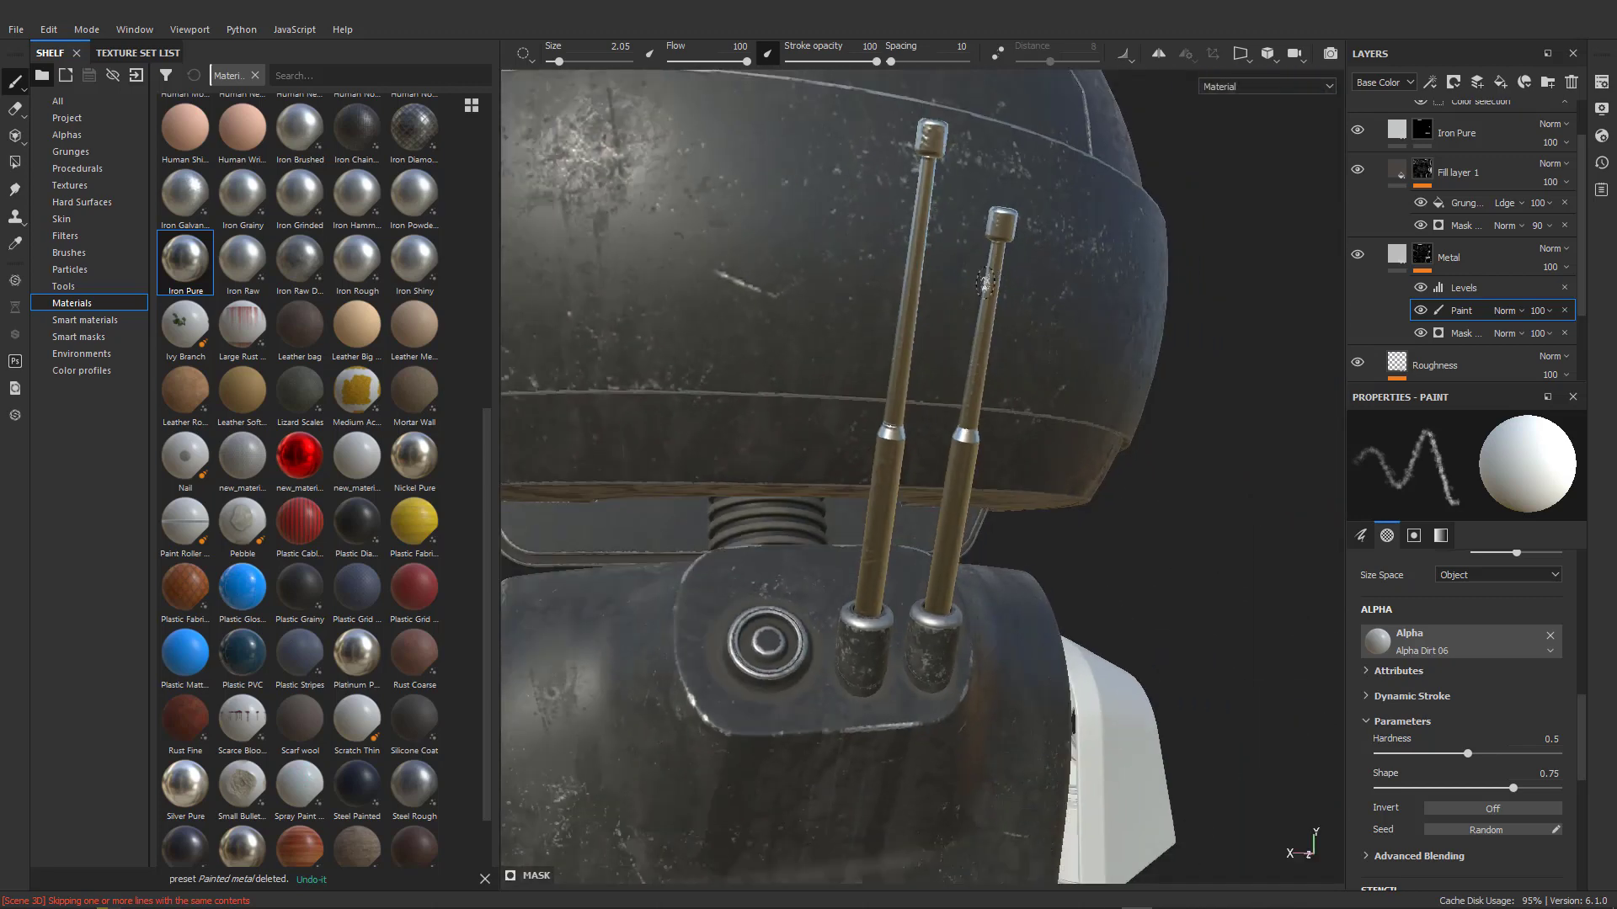
scroll(983, 293, "up", 3)
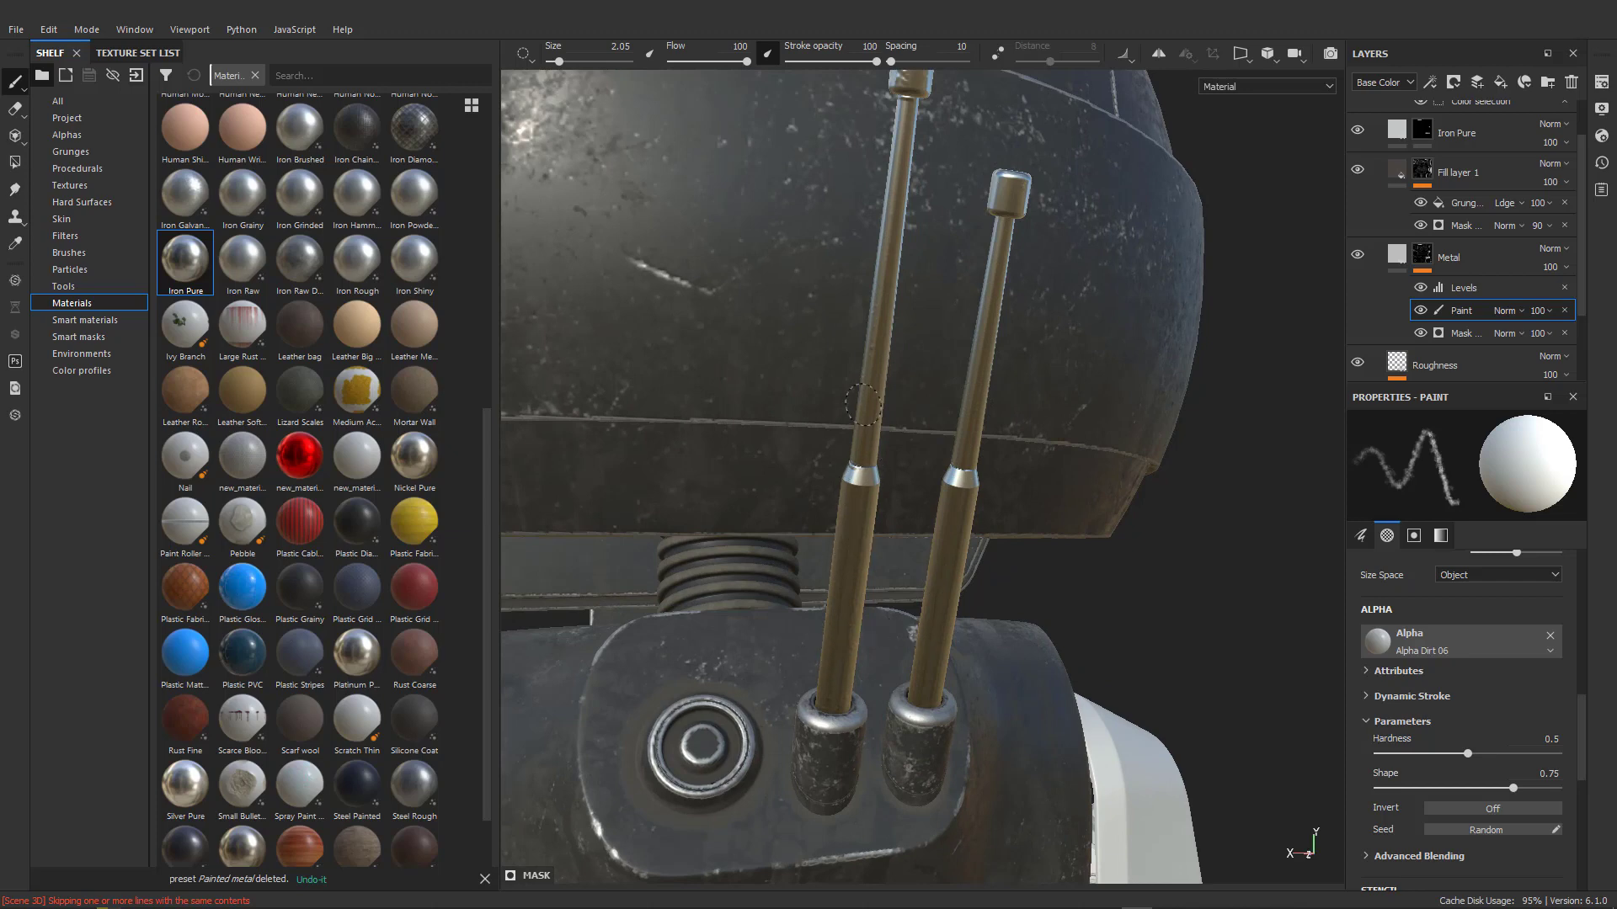
left_click_drag(862, 304, 997, 371, "alt")
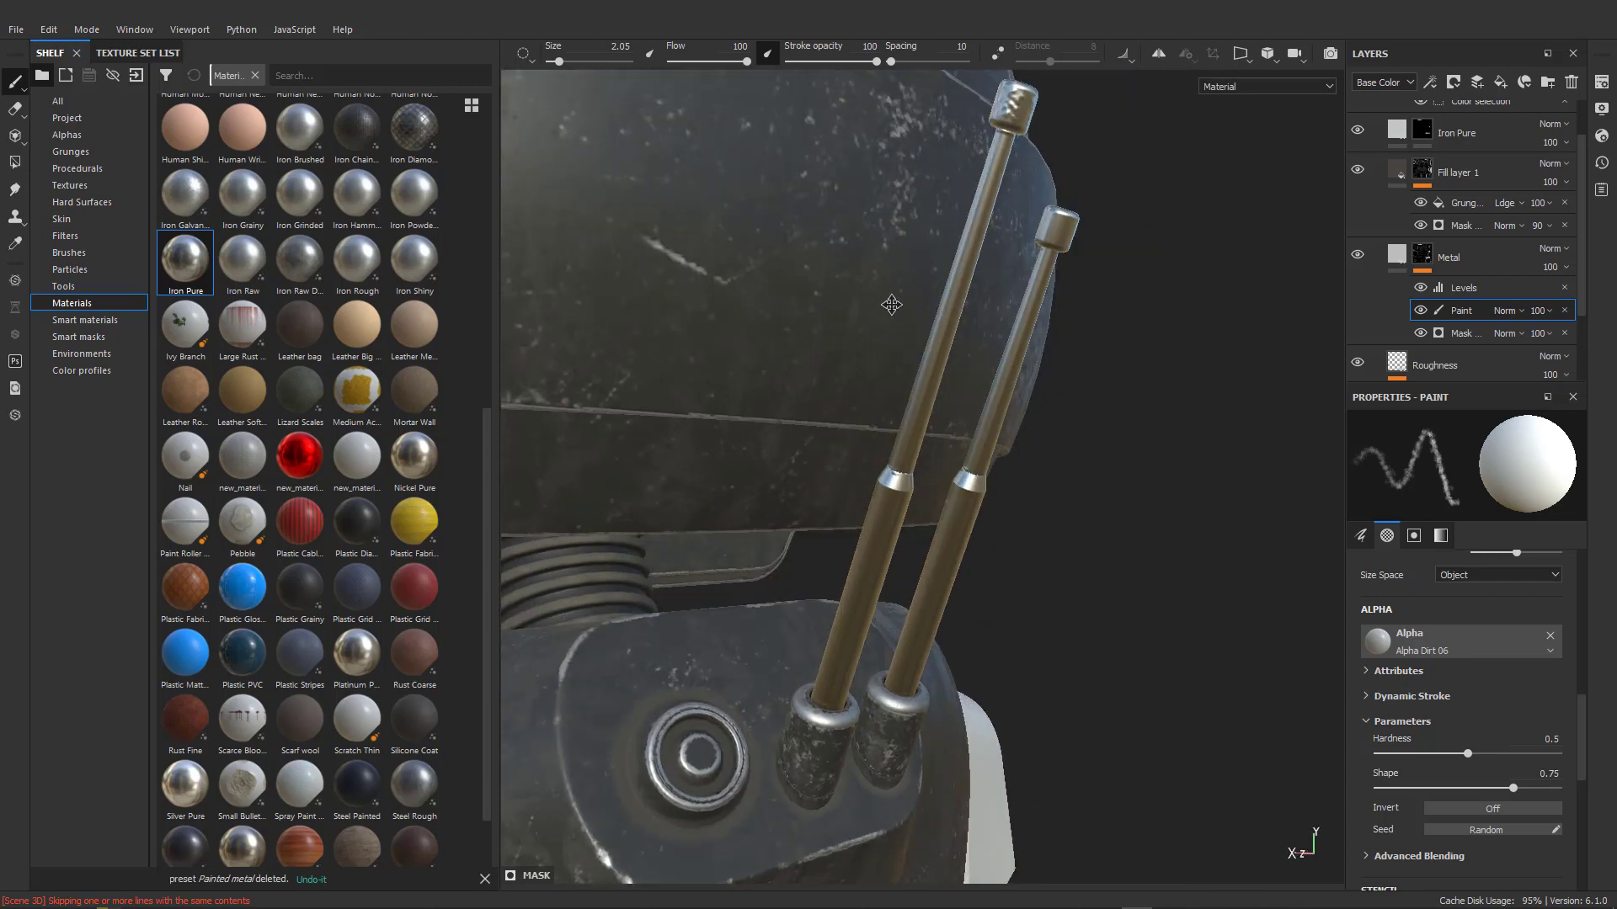
Paint out the wear on the antenna end caps in the Metal layer's mask and undo the last stroke.
middle_click_drag(1009, 86, 968, 232, "alt")
scroll(954, 259, "down", 1)
left_click(952, 265)
left_click_drag(954, 265, 966, 258, "alt")
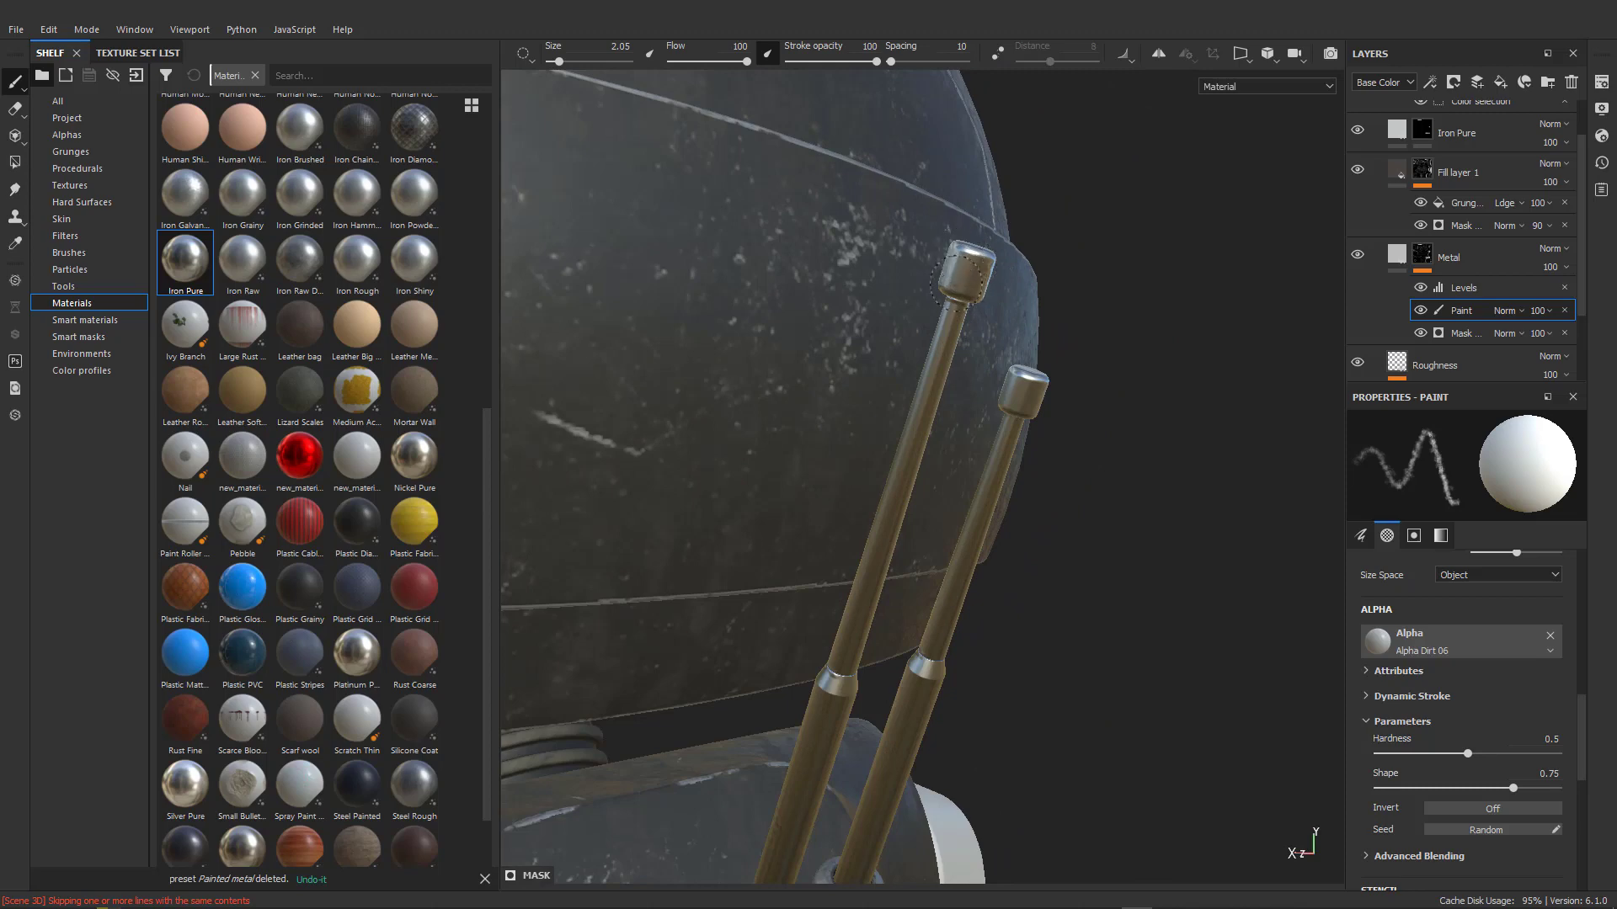
left_click_drag(991, 314, 1015, 371, "alt")
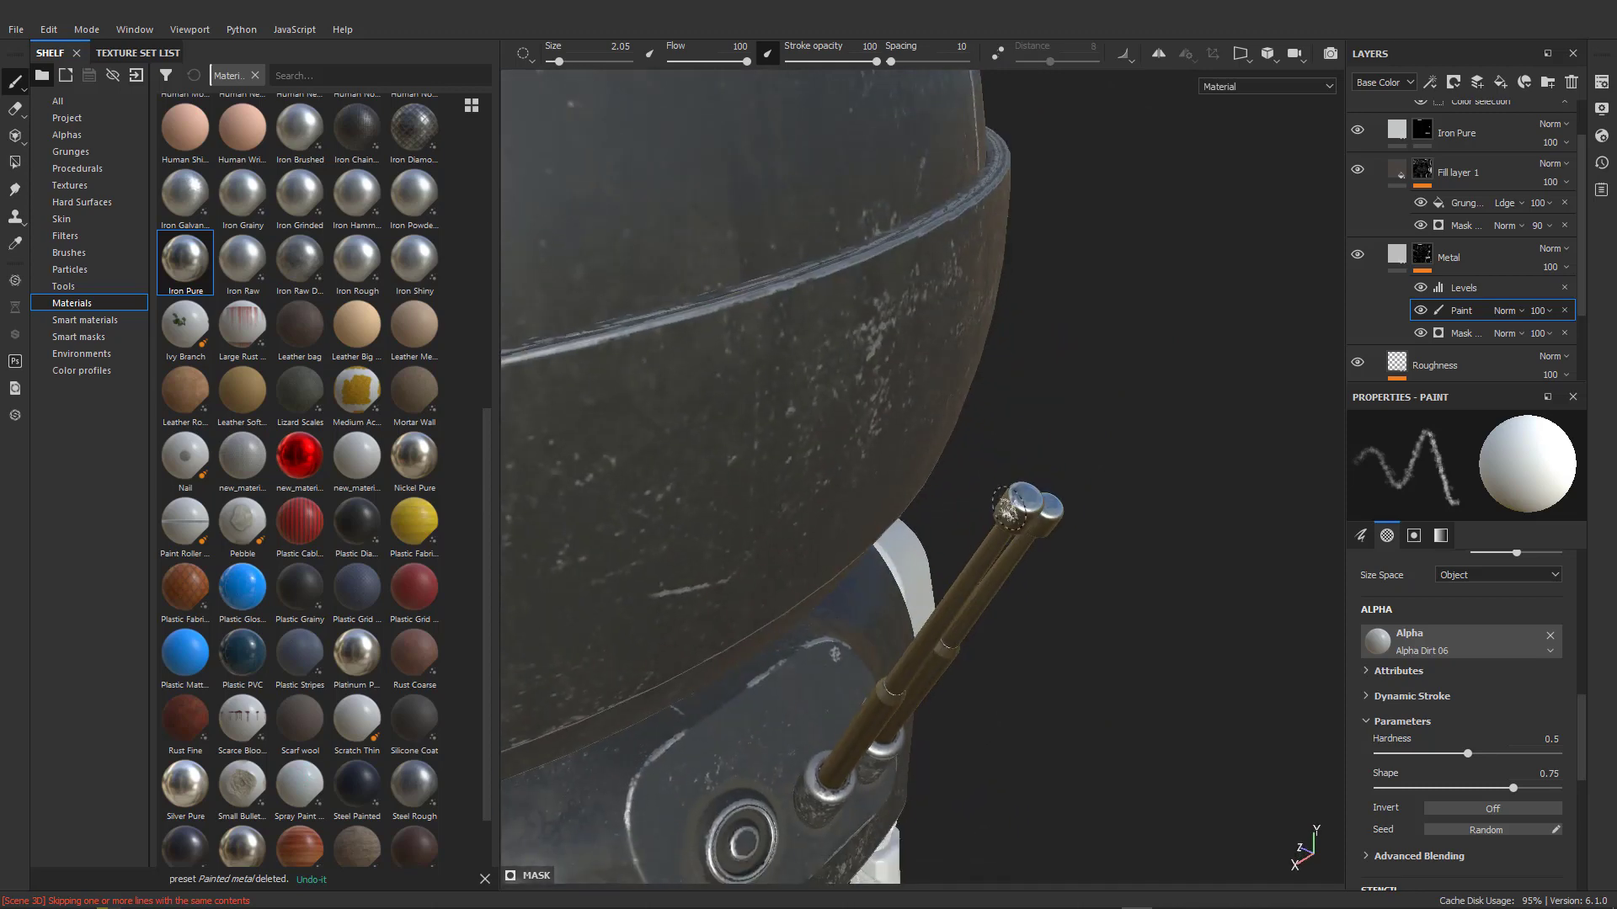
scroll(1029, 505, "up", 2)
scroll(1027, 509, "down", 2)
scroll(1023, 518, "up", 2)
key("ctrl+z")
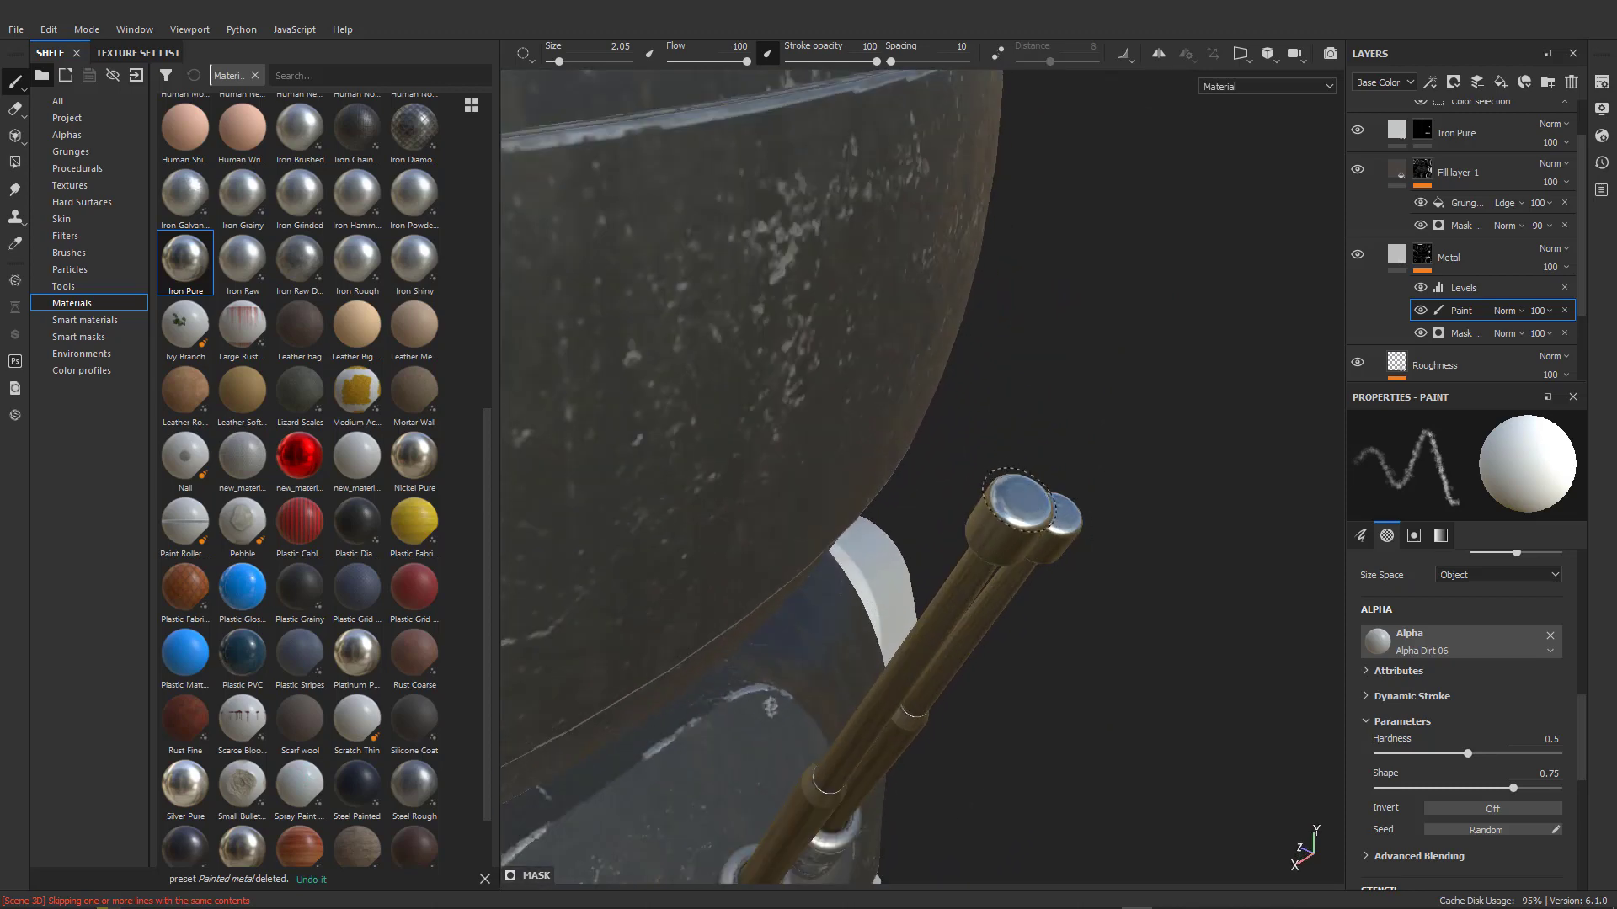
Clear the remaining wear from the opposite side of the lower antenna rods.
left_click_drag(942, 379, 931, 317, "alt")
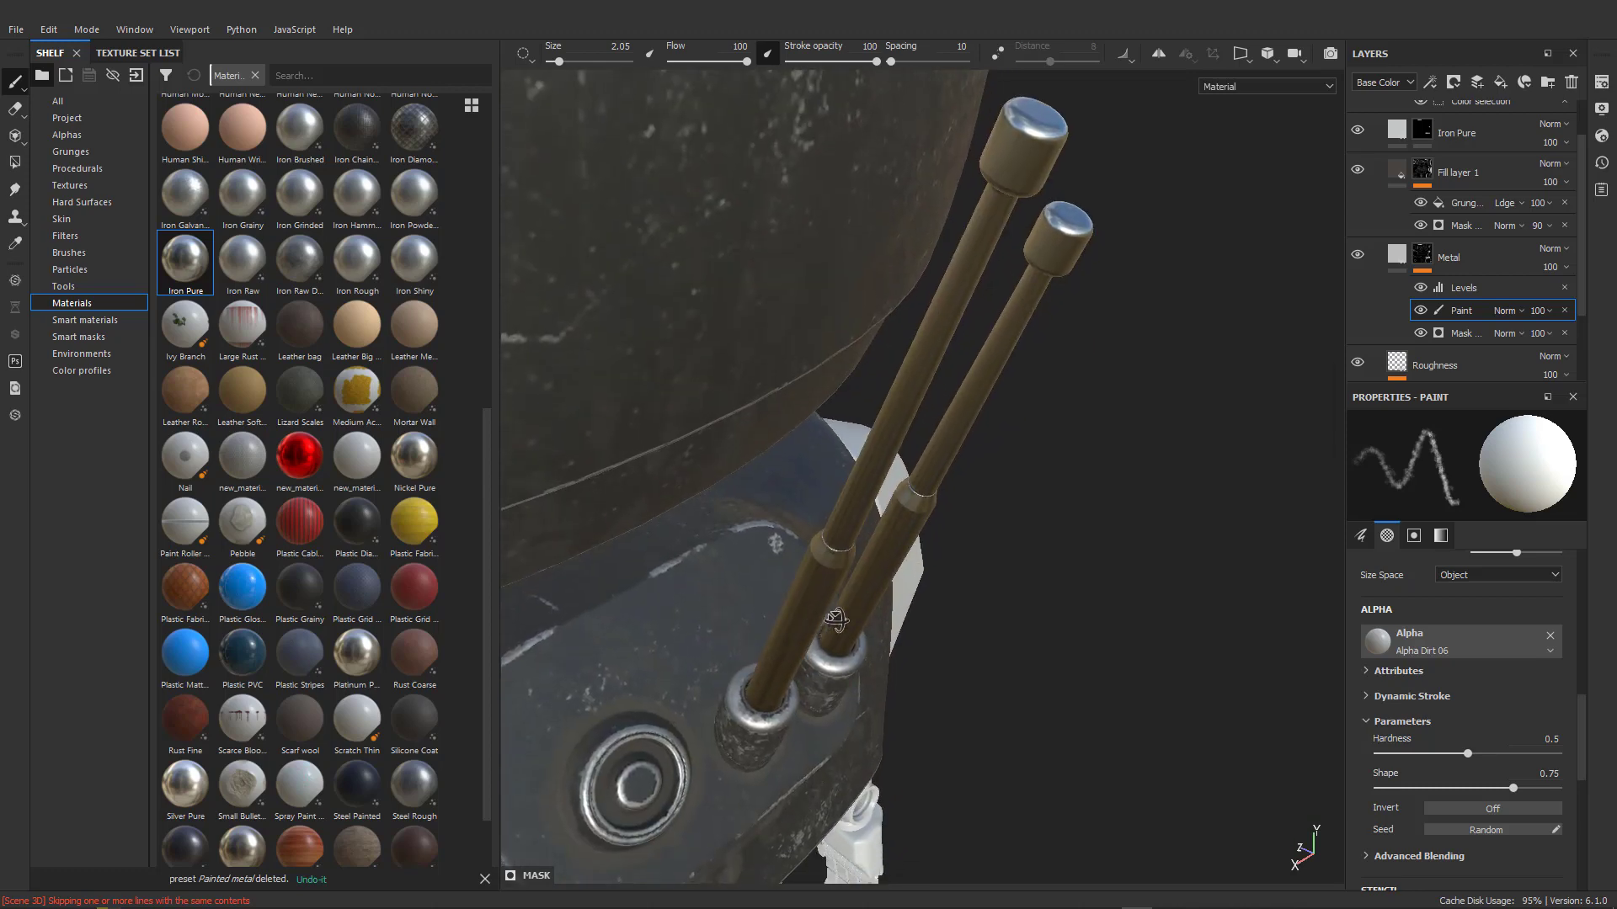
mouse_move(773, 541)
left_mouse_down("alt")
mouse_move(848, 604)
mouse_move(808, 615)
mouse_move(796, 648)
left_mouse_up("alt")
scroll(829, 585, "up", 1)
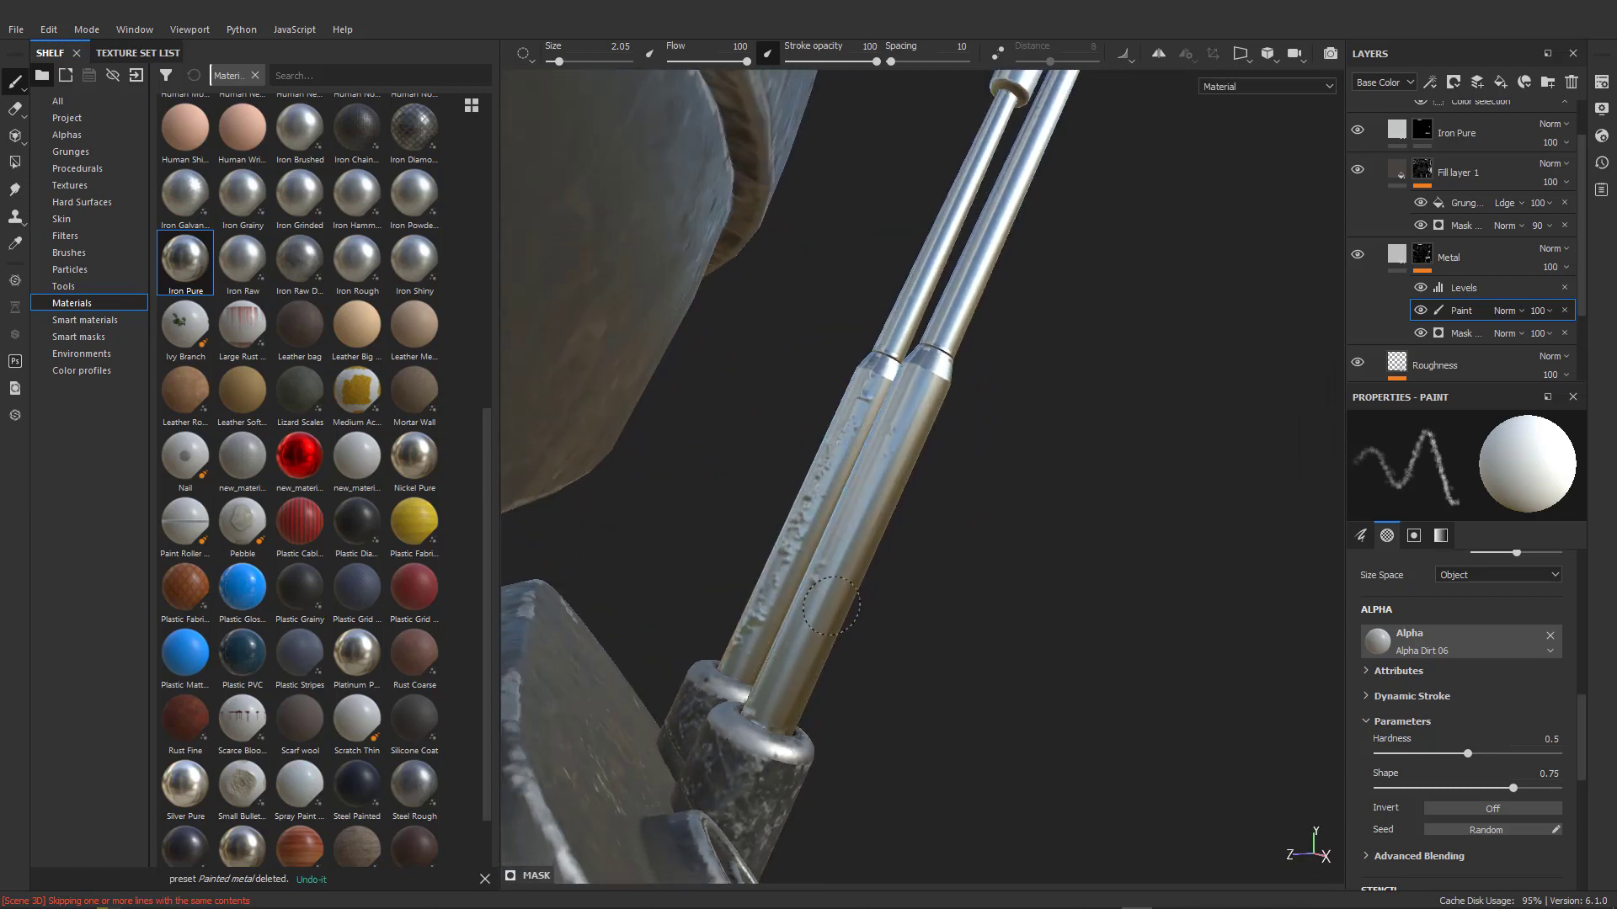
key("ctrl+z")
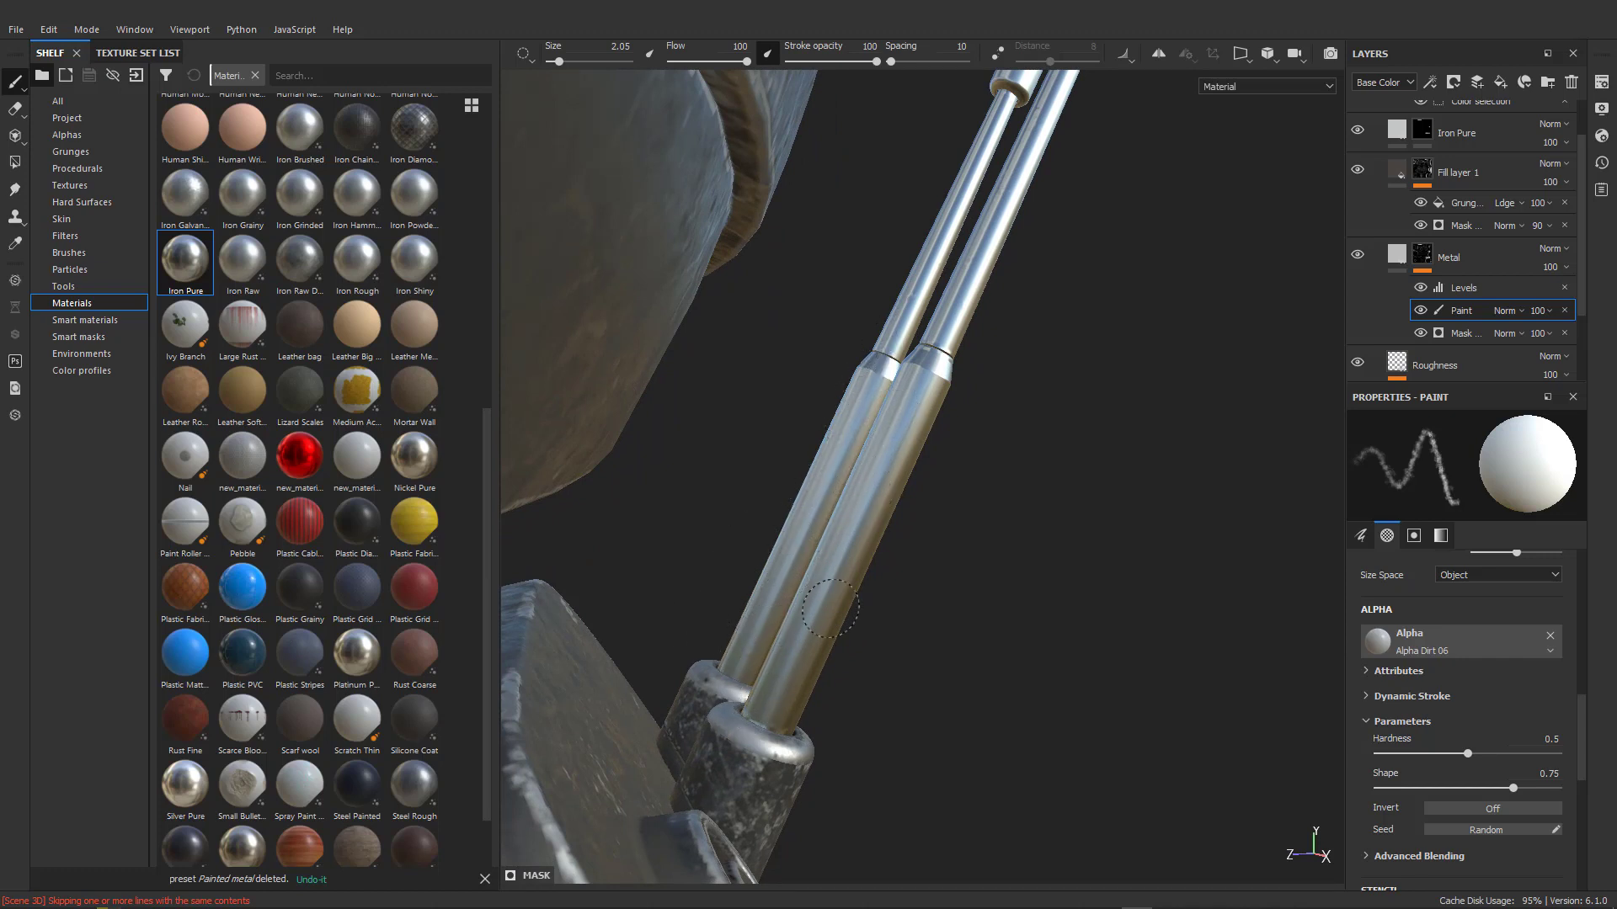
scroll(914, 376, "down", 5)
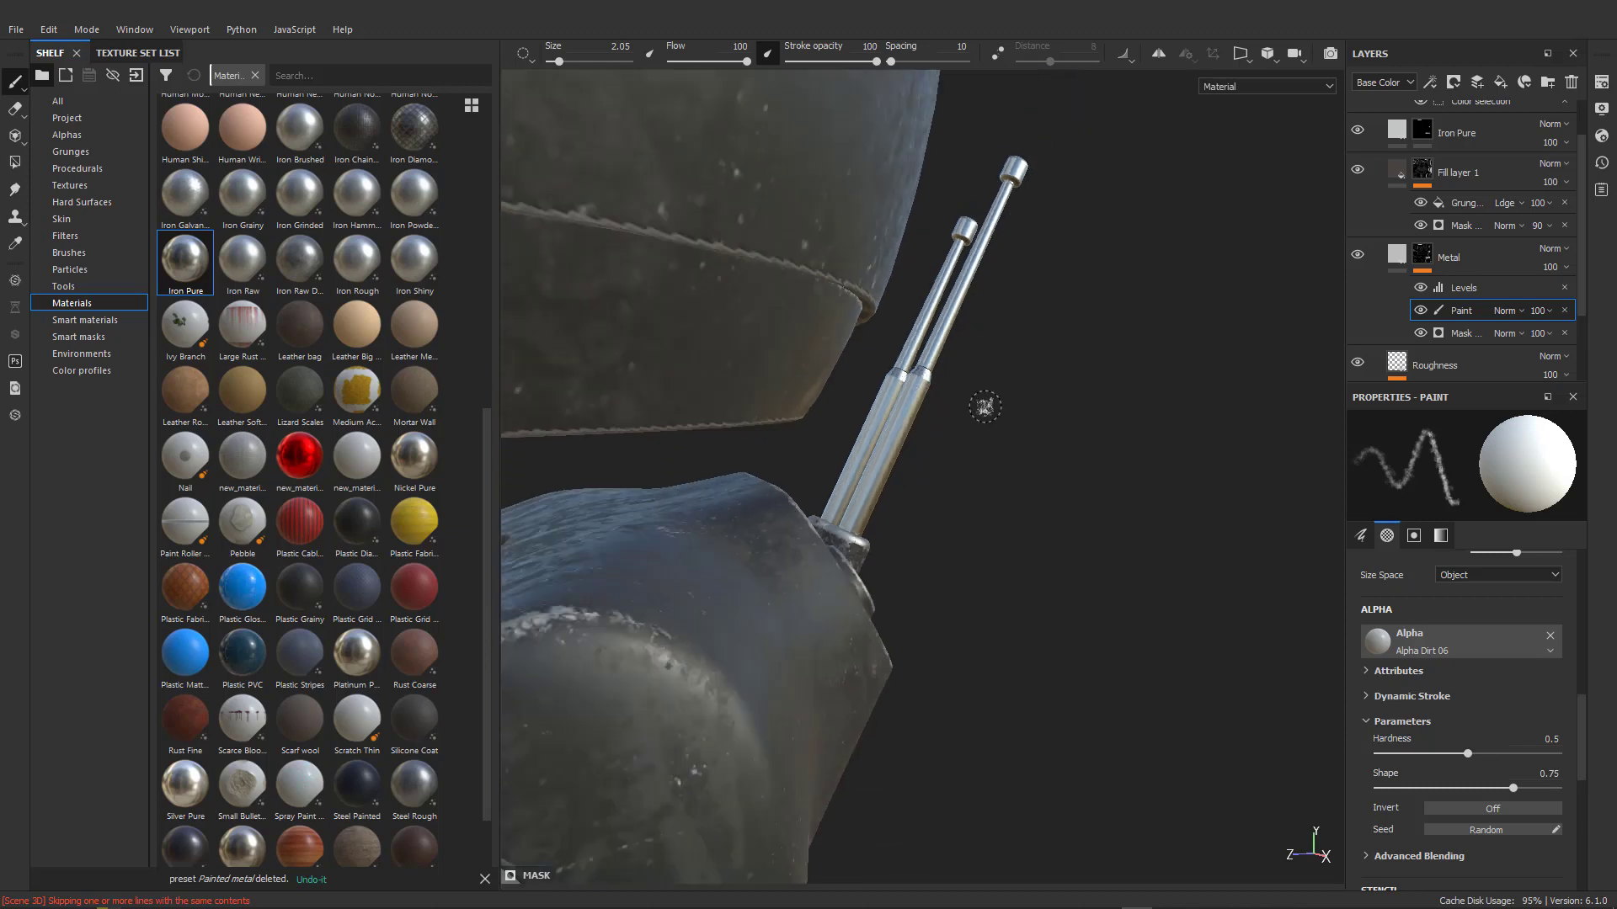
Check the cleaned antennas from several angles and rename the Iron Pure layer to "antenna".
left_click_drag(986, 407, 624, 371, "alt")
left_click_drag(969, 358, 833, 358, "alt")
mouse_move(916, 430)
left_mouse_down("alt")
mouse_move(757, 448)
mouse_move(938, 426)
mouse_move(835, 477)
mouse_move(875, 459)
mouse_move(750, 447)
mouse_move(958, 429)
mouse_move(1119, 441)
left_mouse_up("alt")
scroll(755, 448, "up", 4)
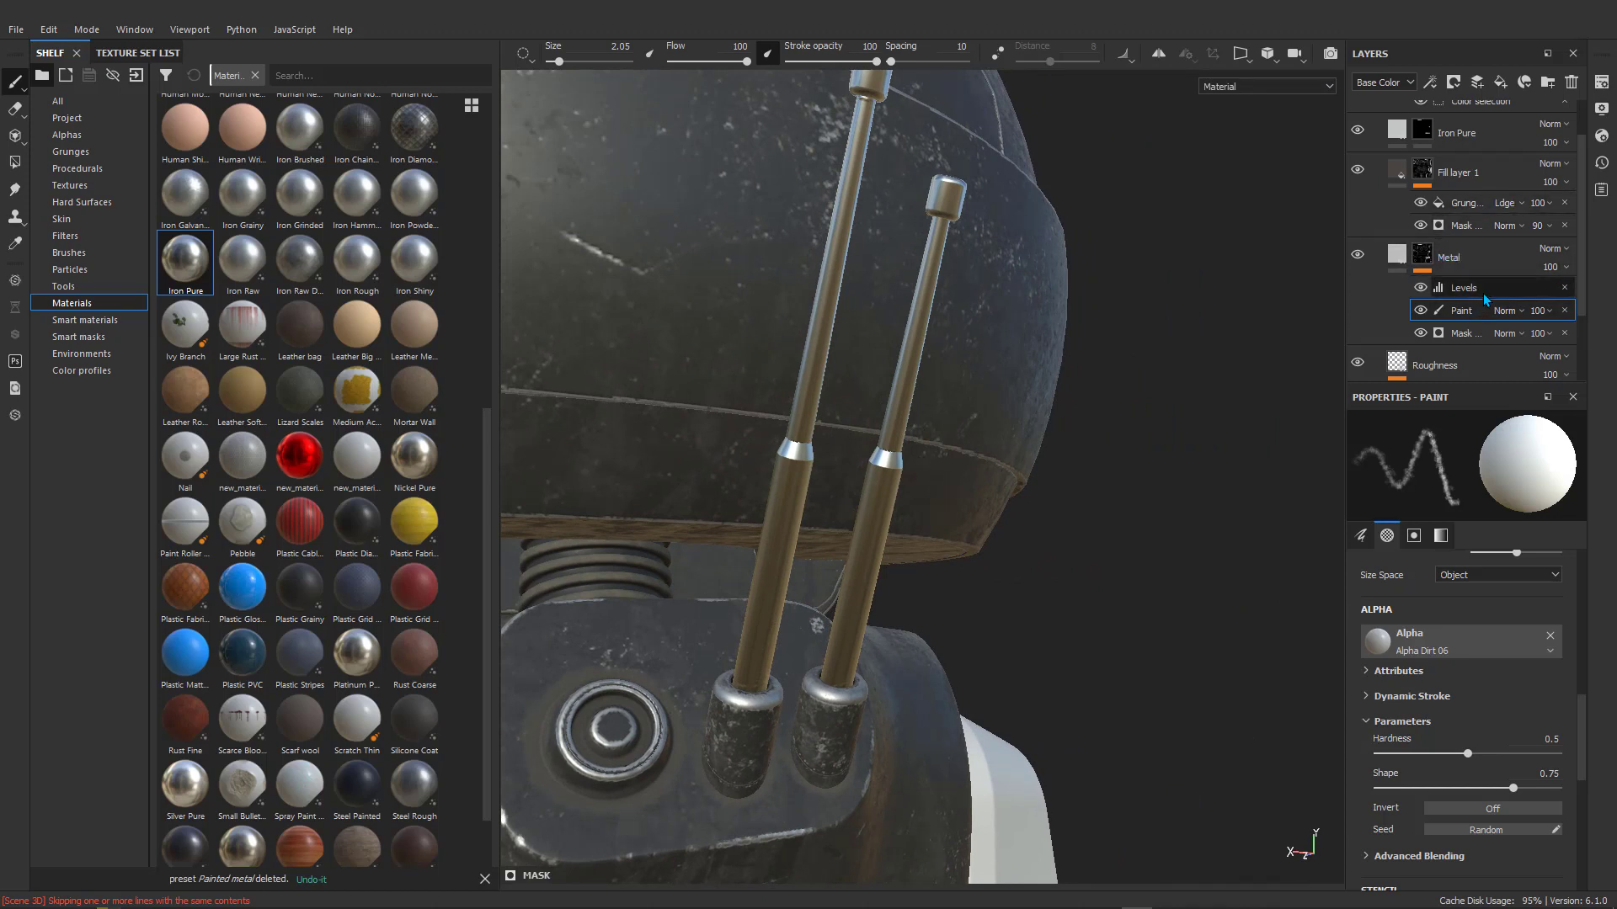
scroll(1469, 236, "up", 2)
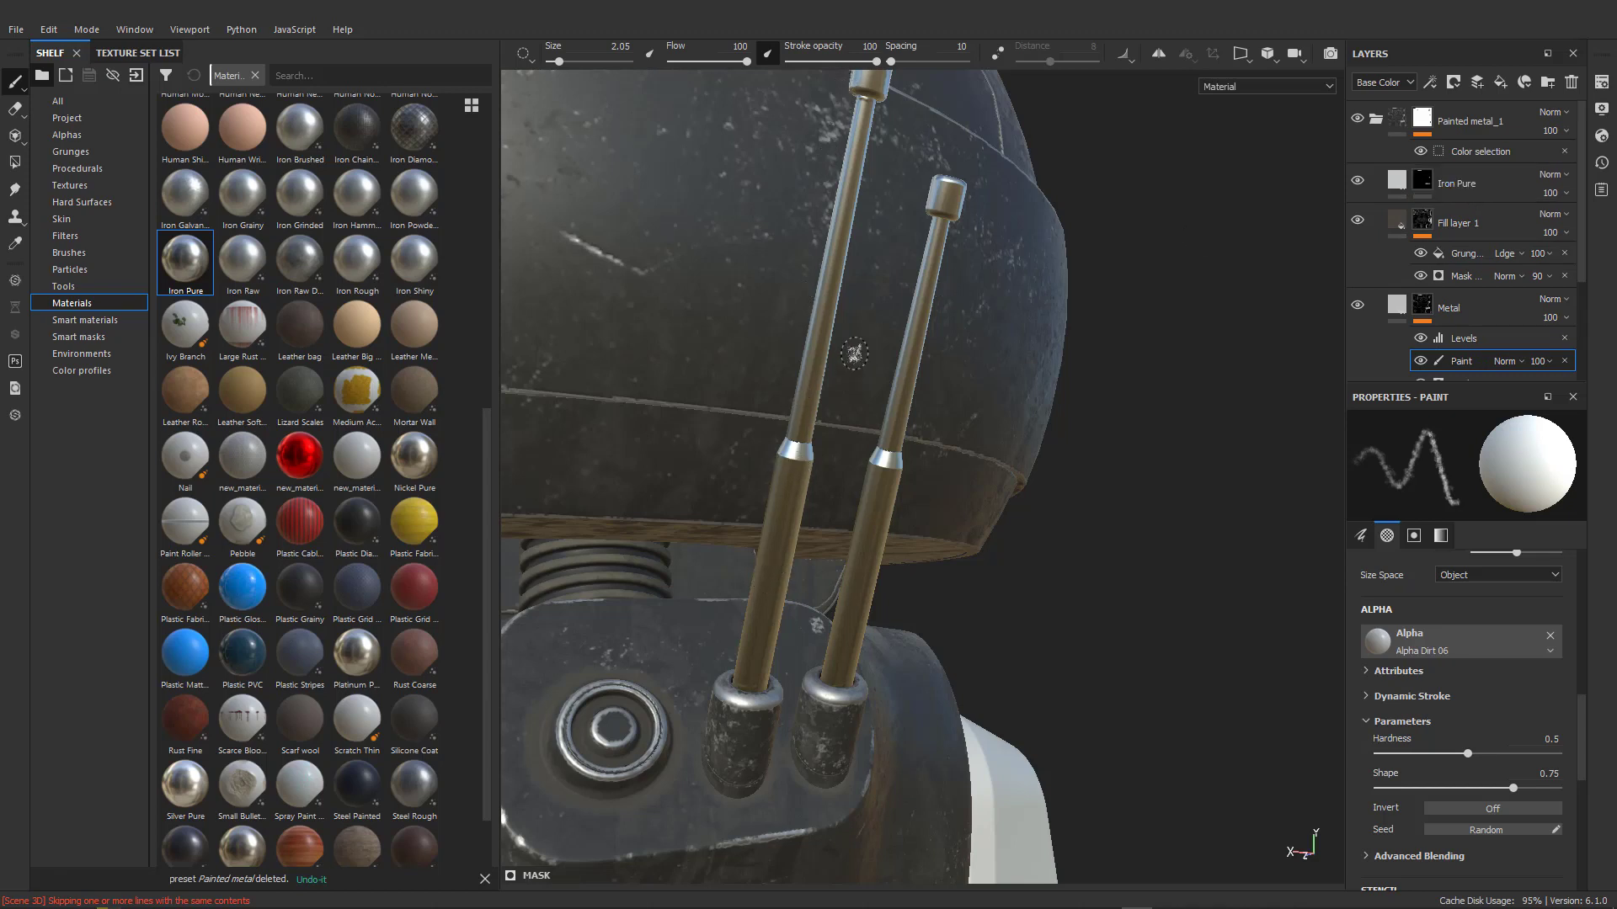
left_click(1489, 186)
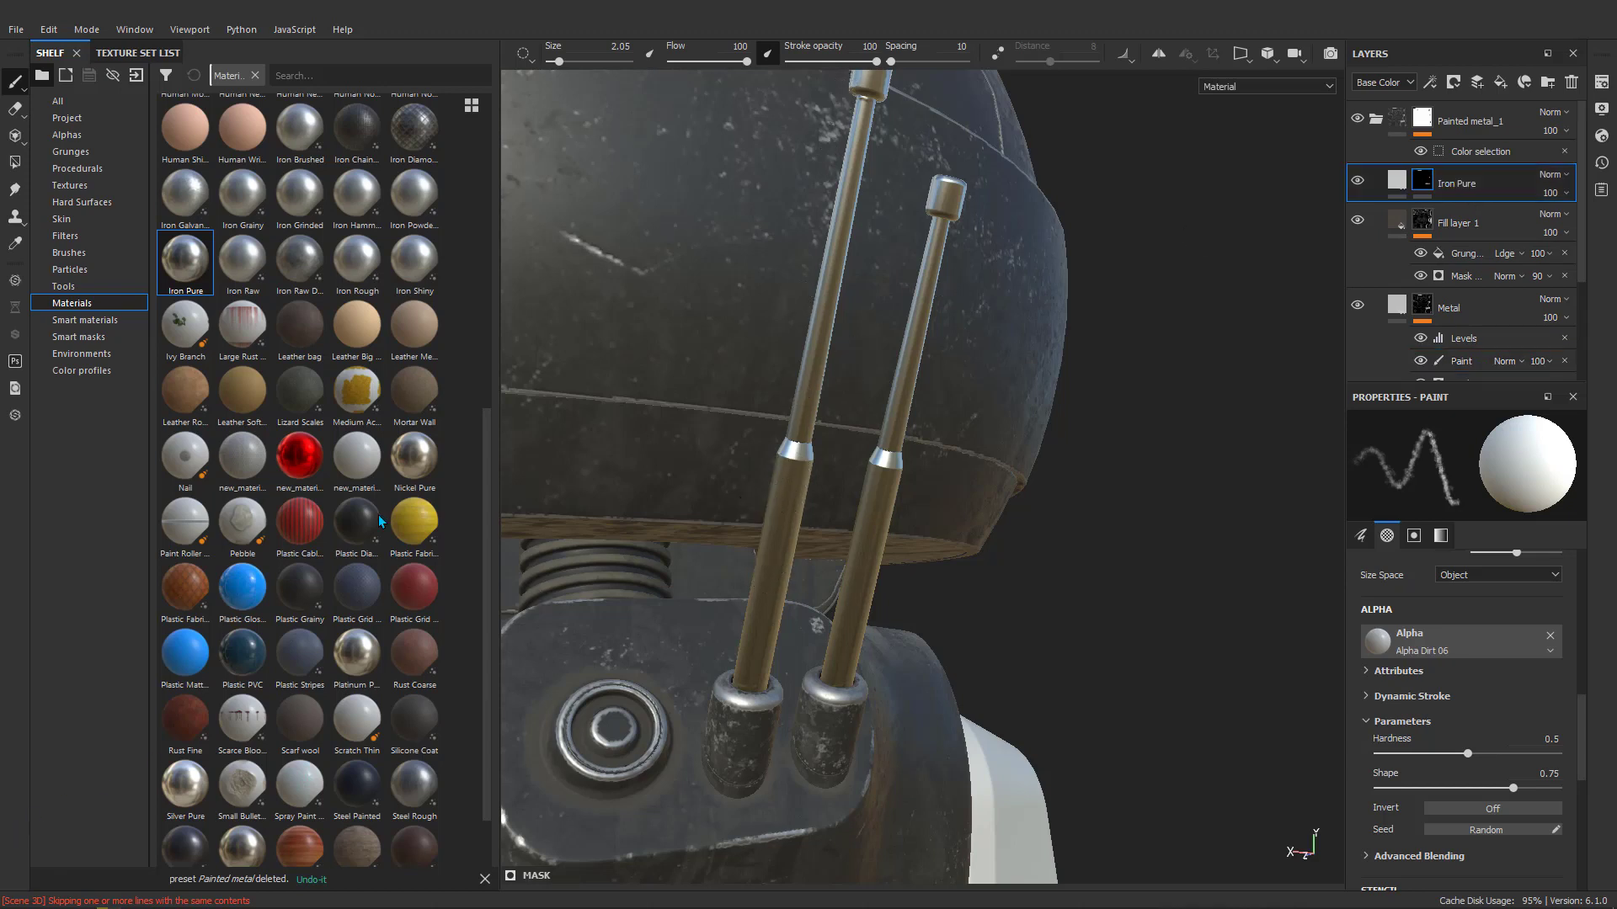
double_click(1455, 184)
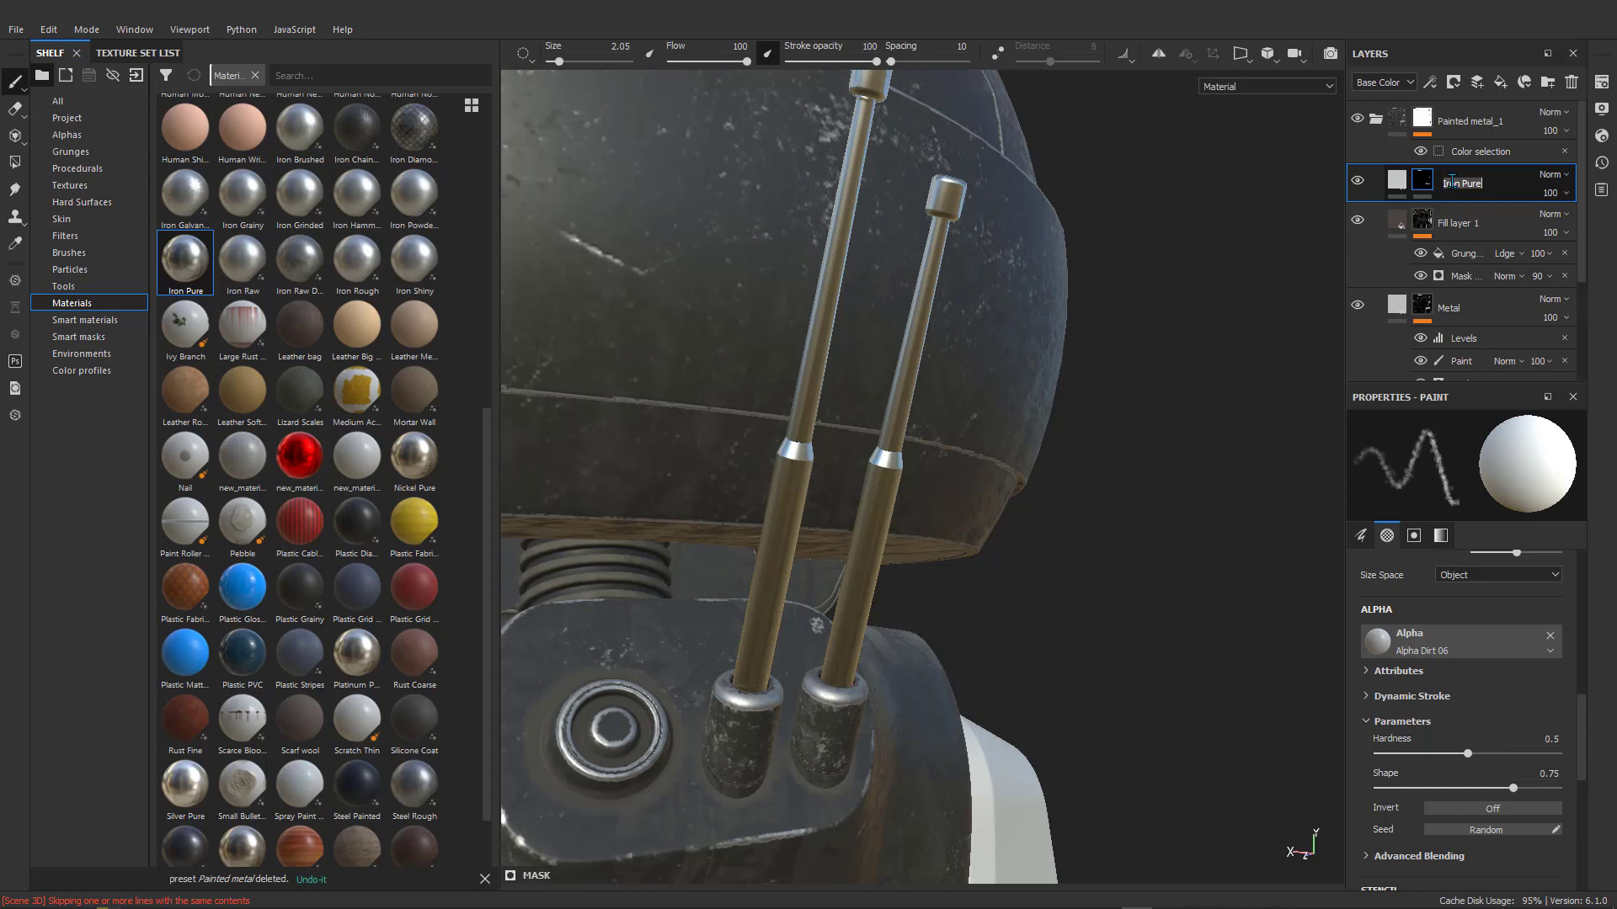
type("antenna")
Add a new fill layer above the antenna layer and copy the antenna layer's mask.
left_click(1504, 83)
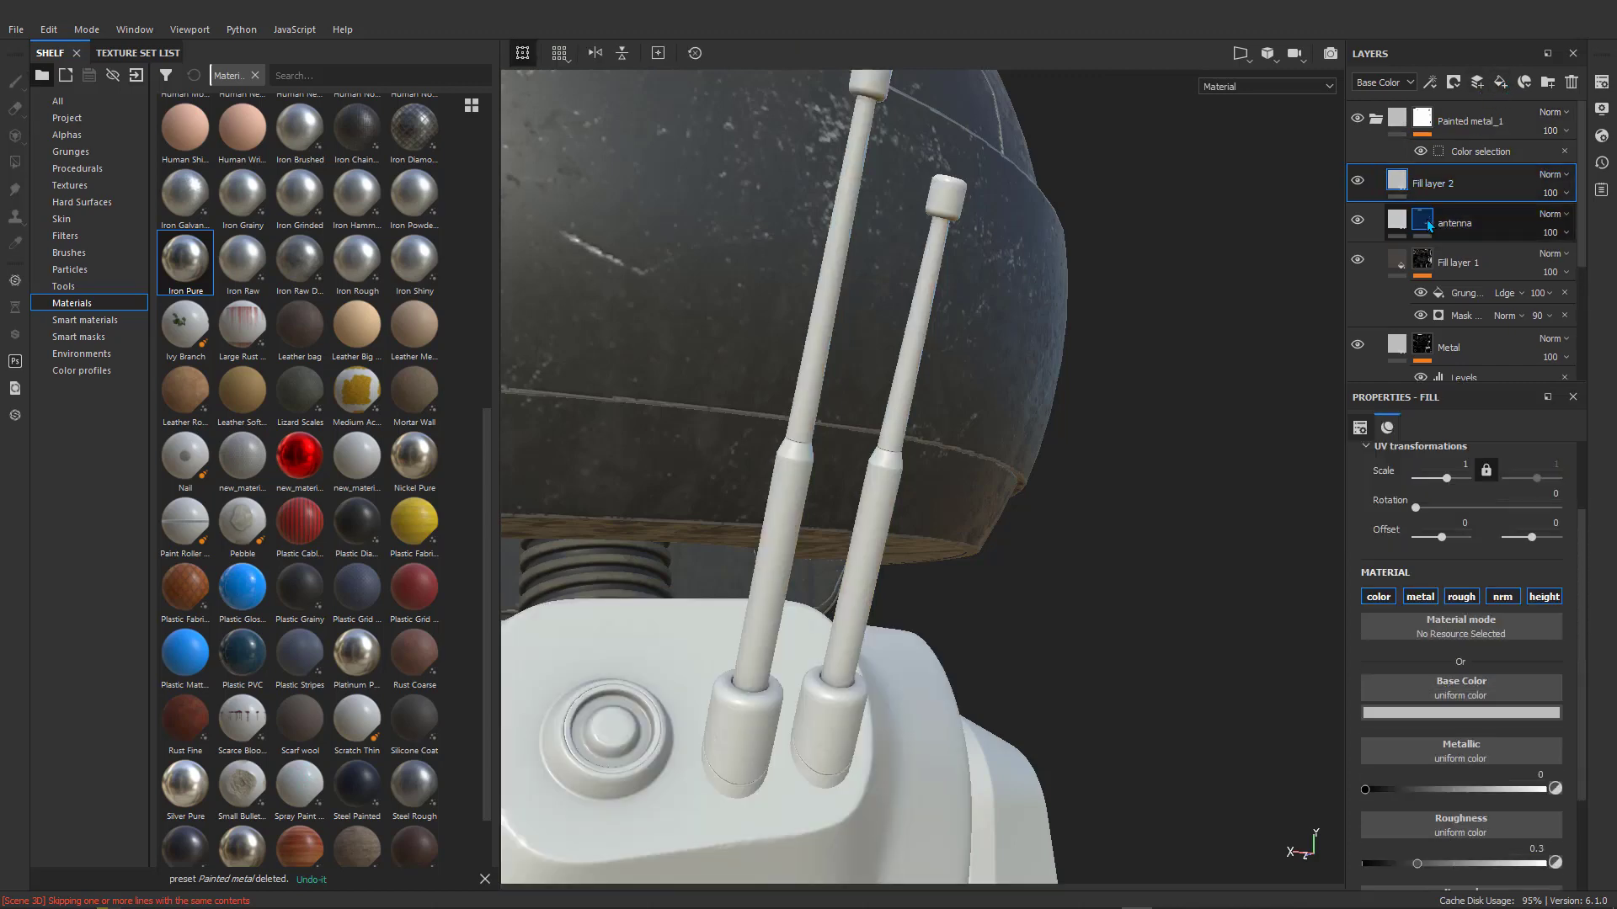
left_click(1426, 219)
right_click(1426, 219)
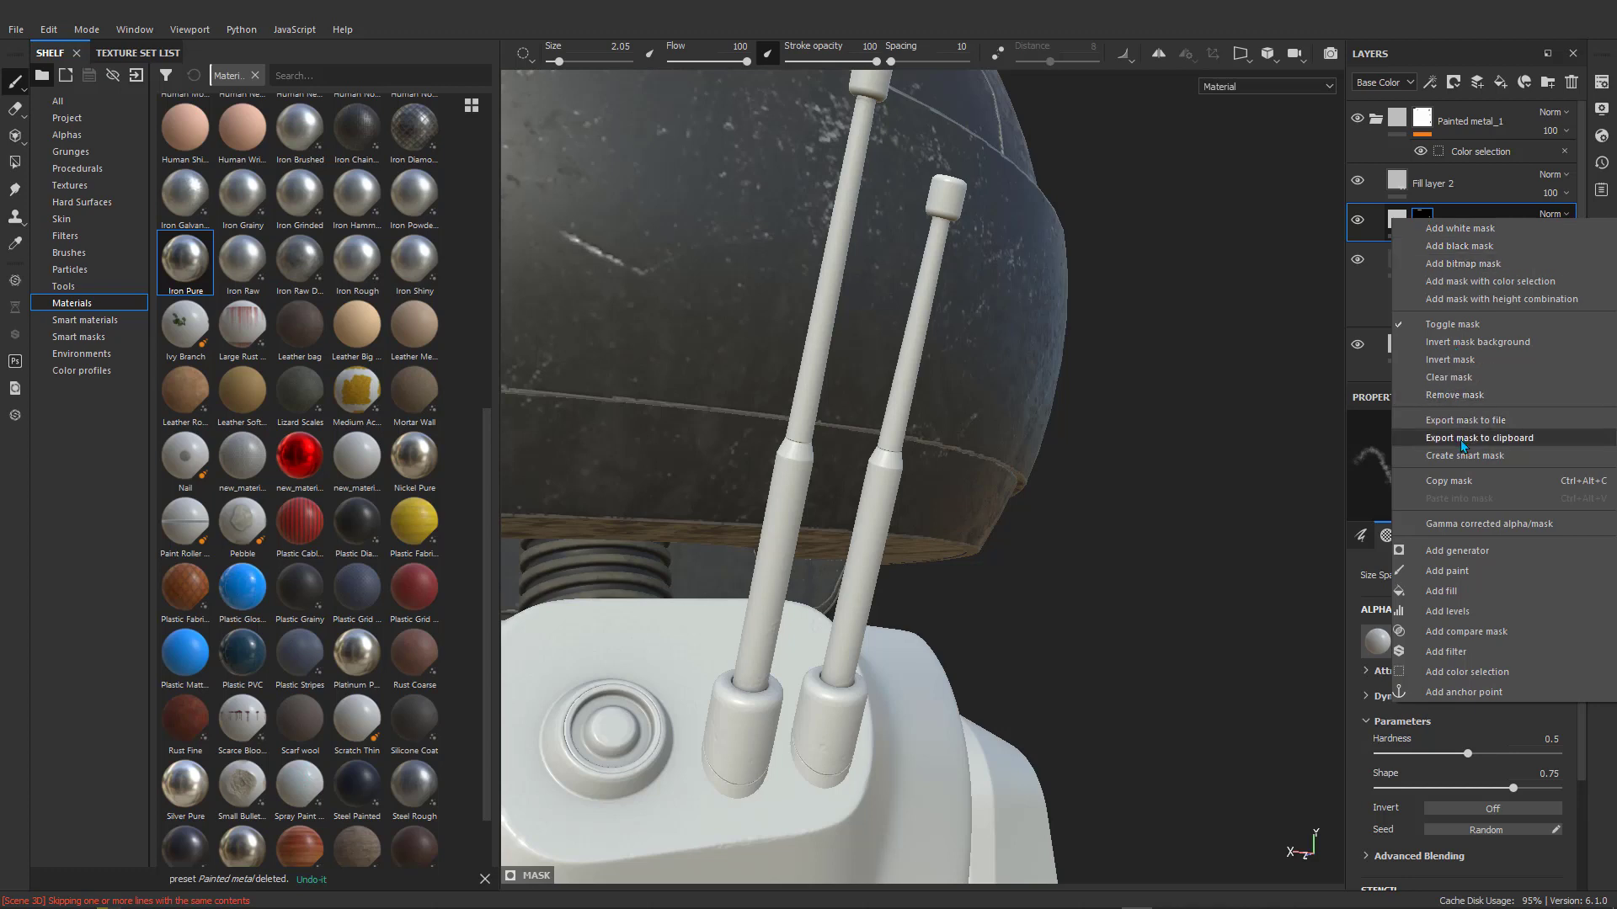
left_click(1468, 483)
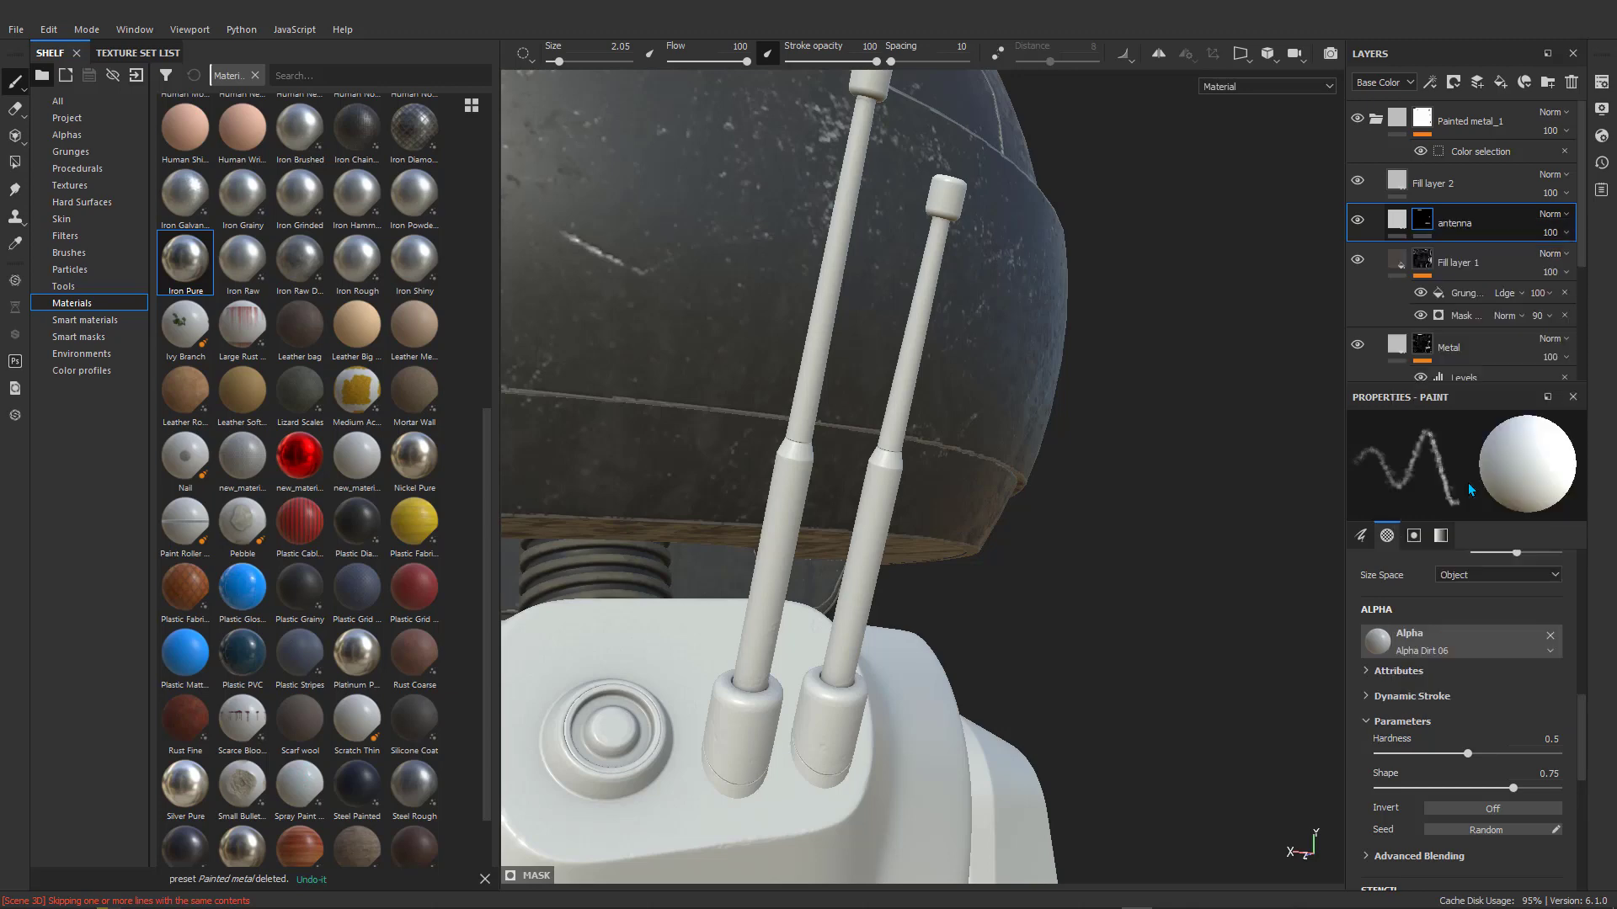
Copy the antenna layer's mask for reuse on Fill layer 2.
left_click(1438, 184)
right_click(1443, 187)
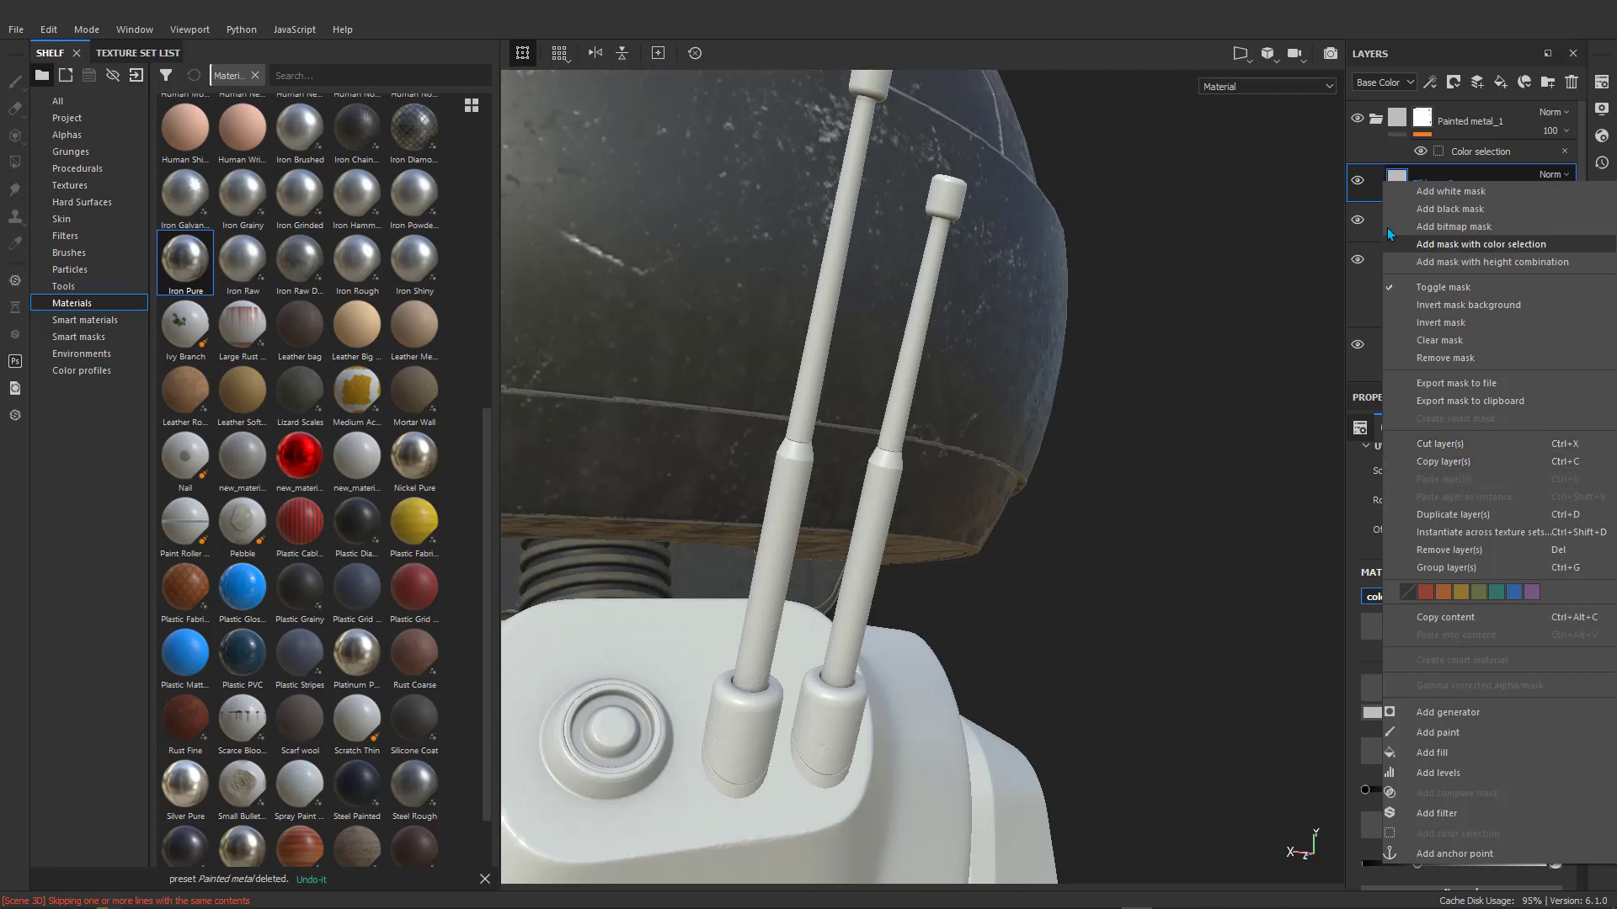
left_click(1423, 174)
left_click(1422, 220)
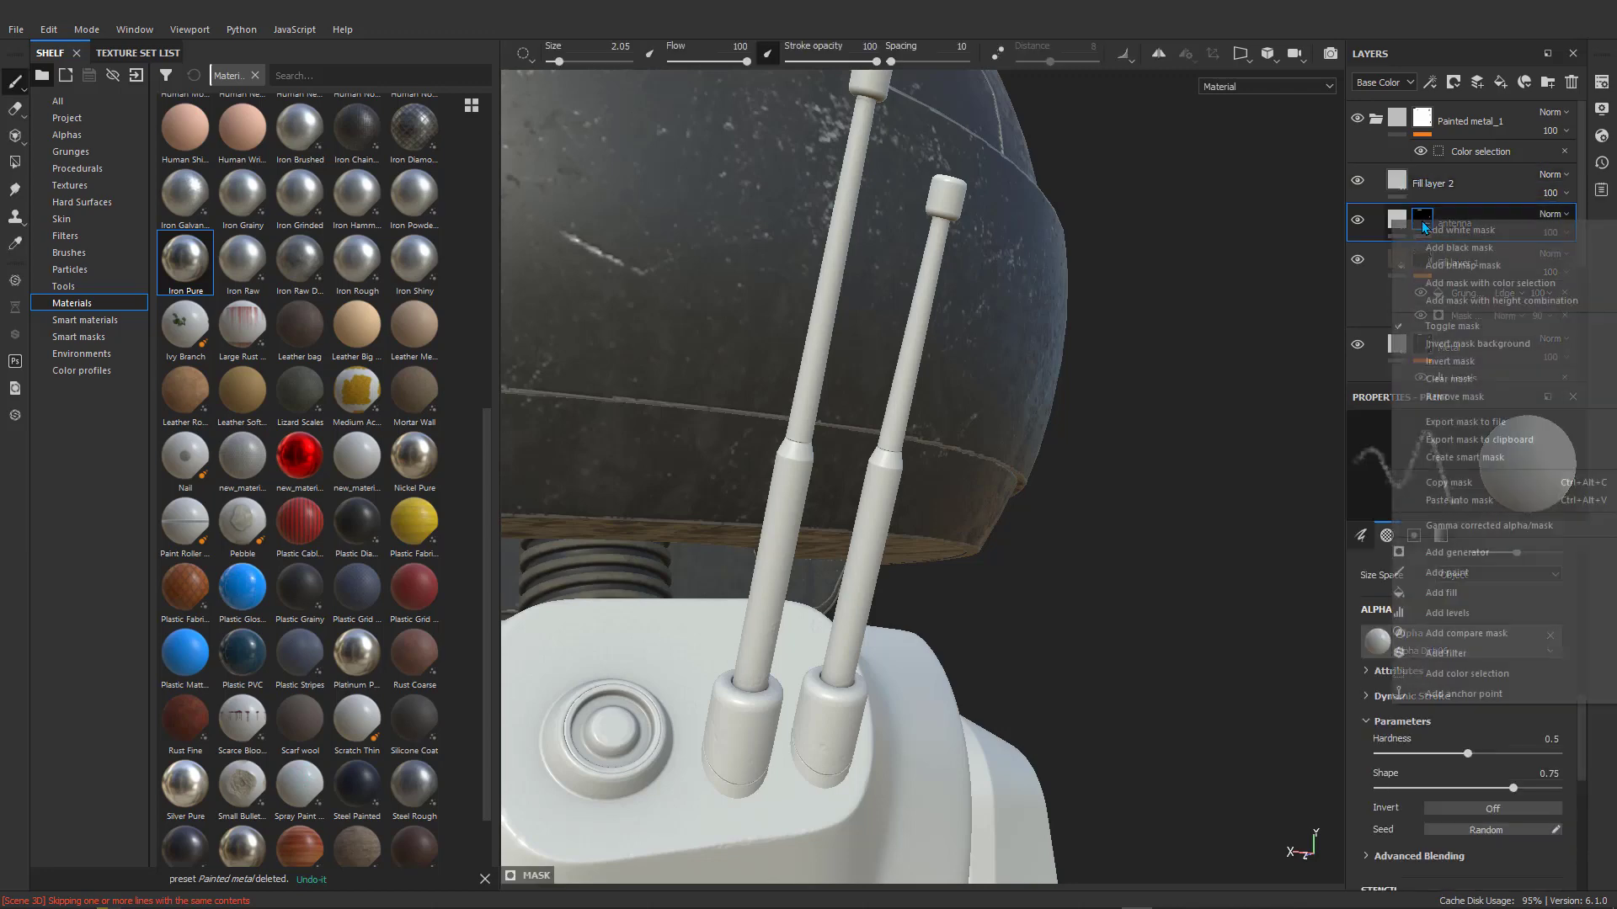
right_click(1422, 221)
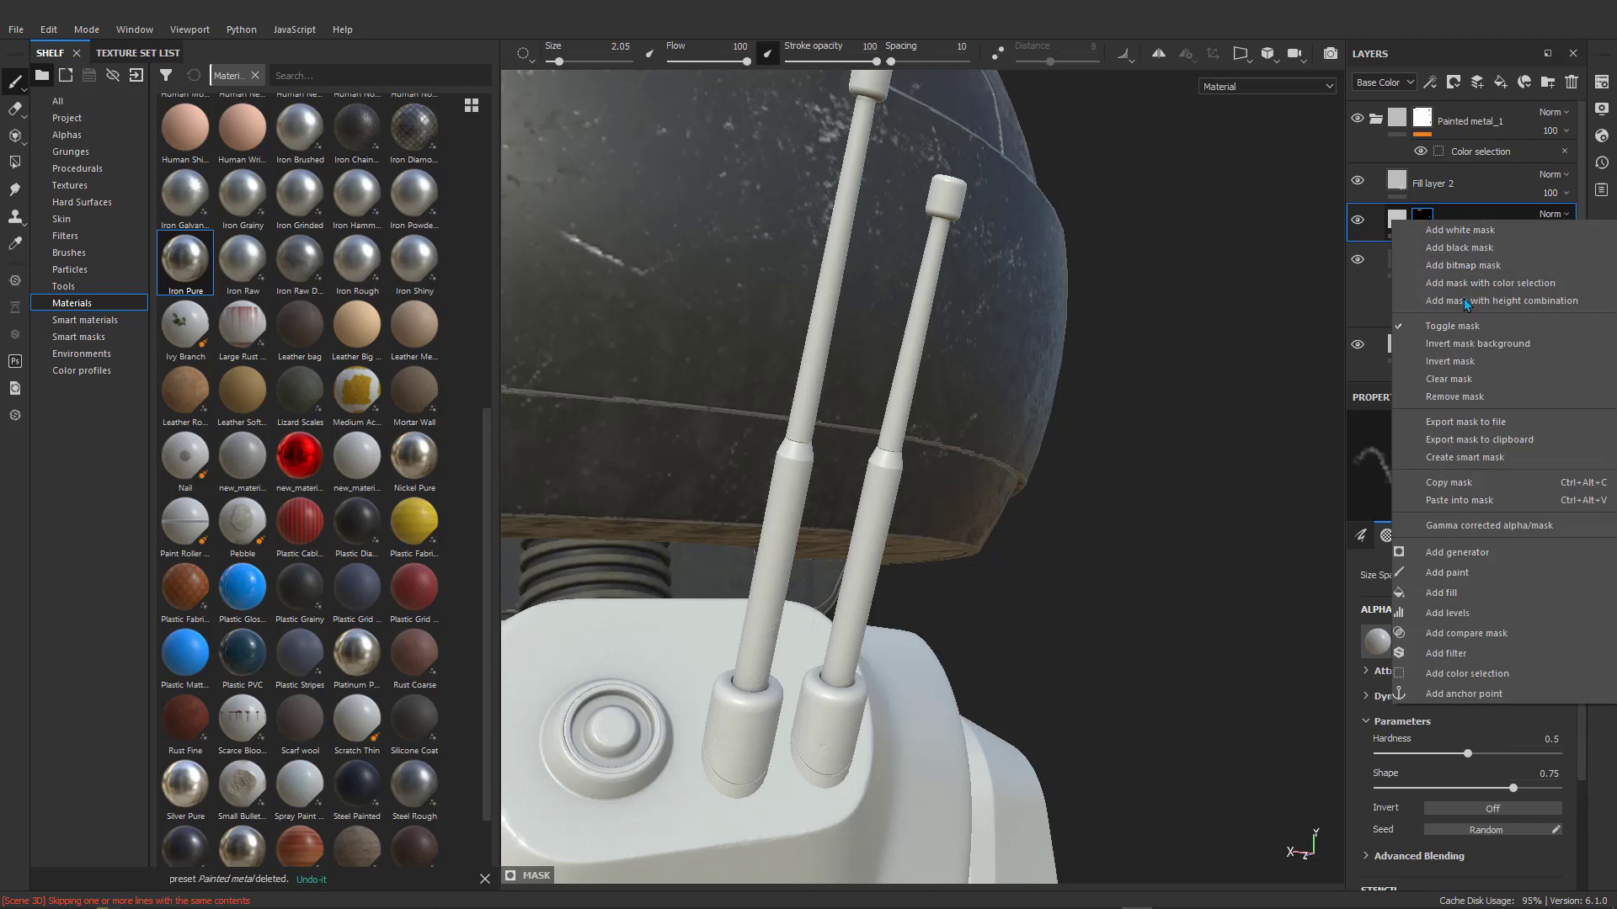
left_click(1463, 484)
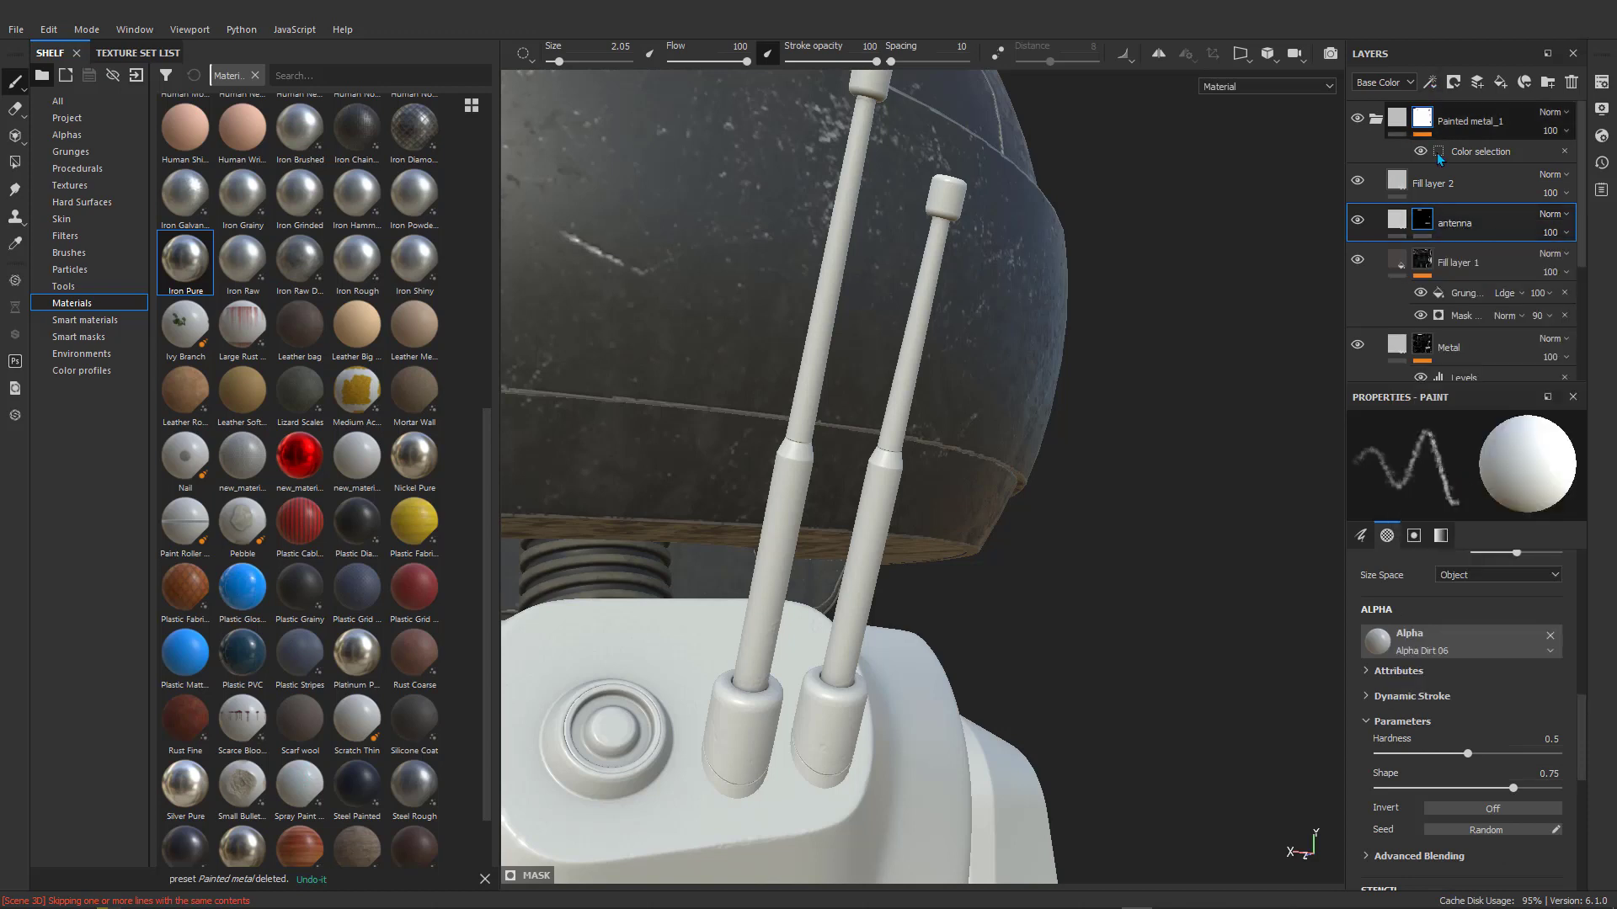
Paste the copied antenna mask into a new black mask on Fill layer 2 and rename the layer "Antenna dirt".
left_click(1431, 181)
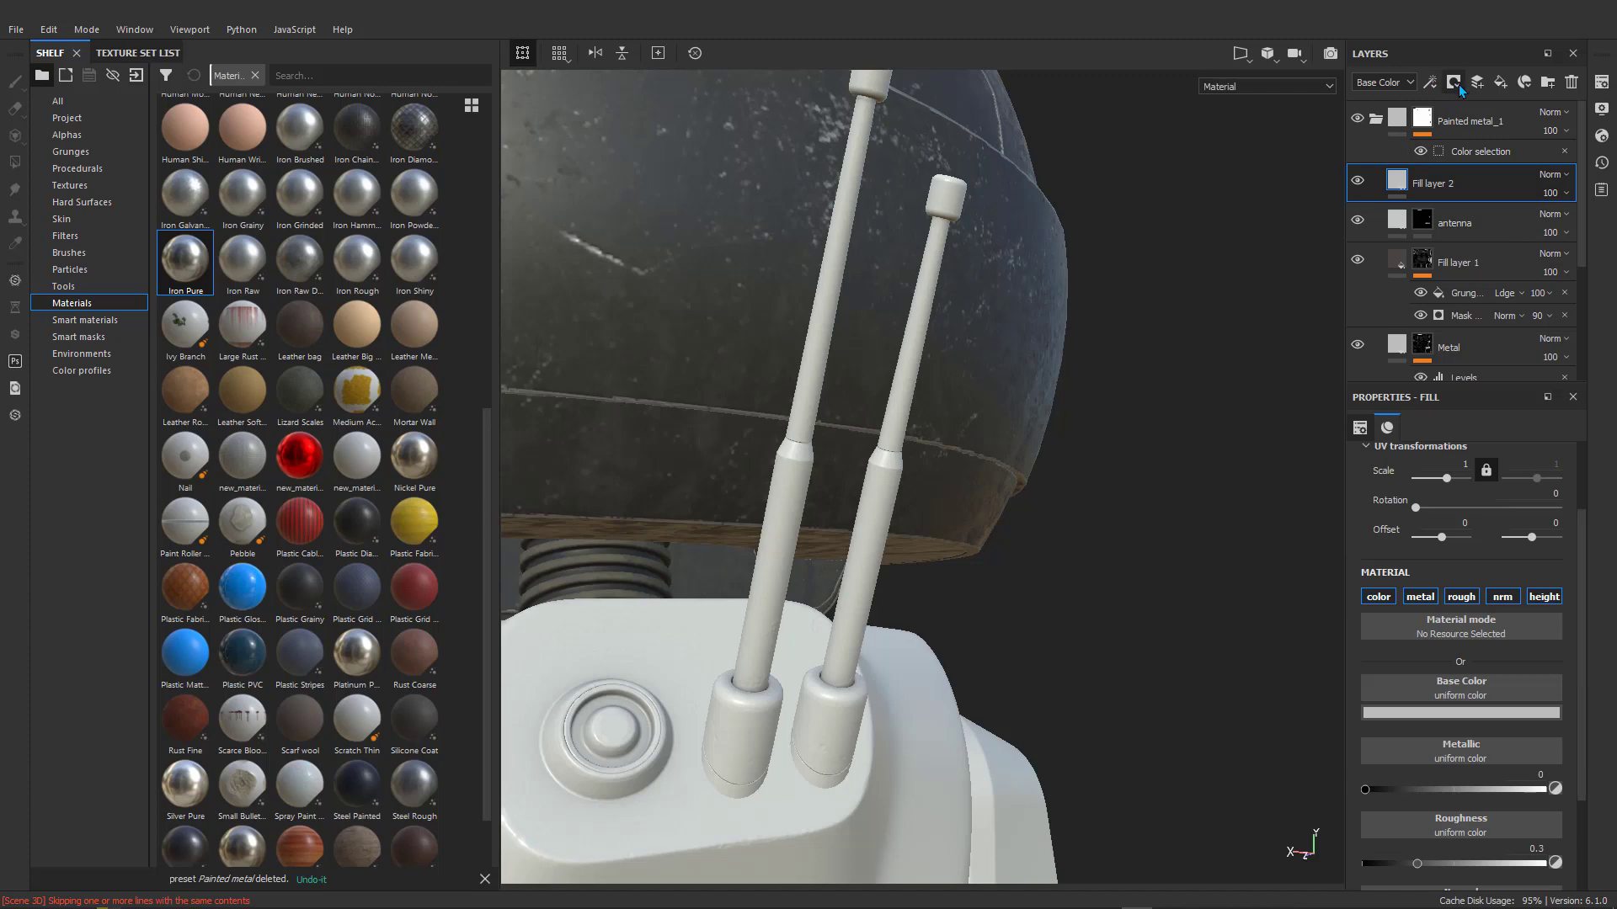
left_click(1456, 83)
left_click(1459, 122)
right_click(1423, 179)
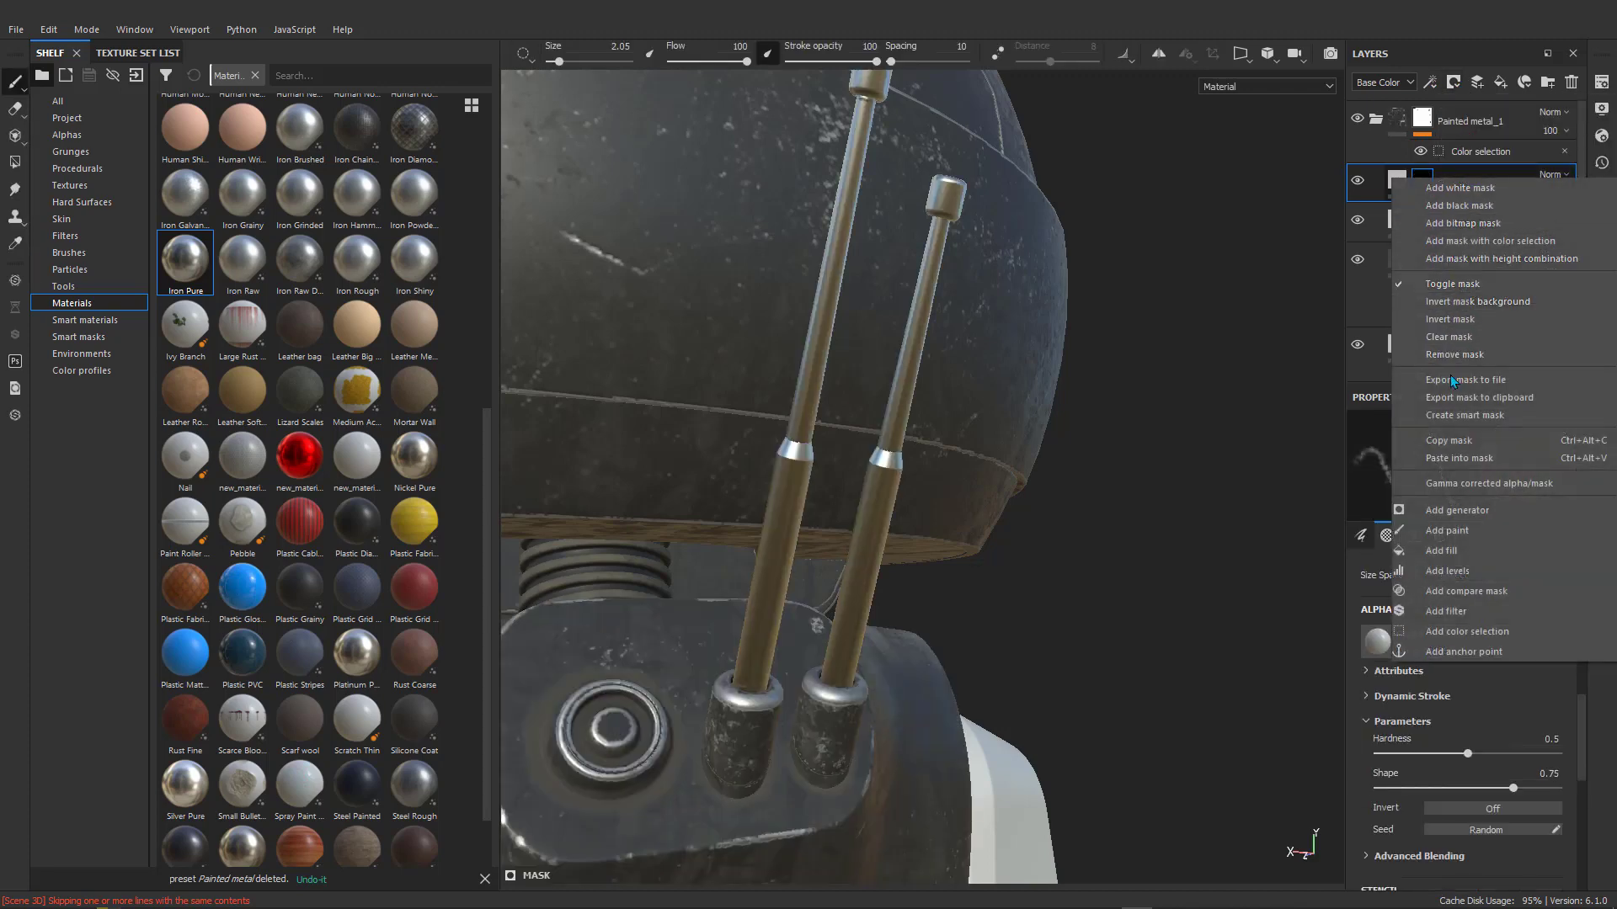
left_click(1459, 460)
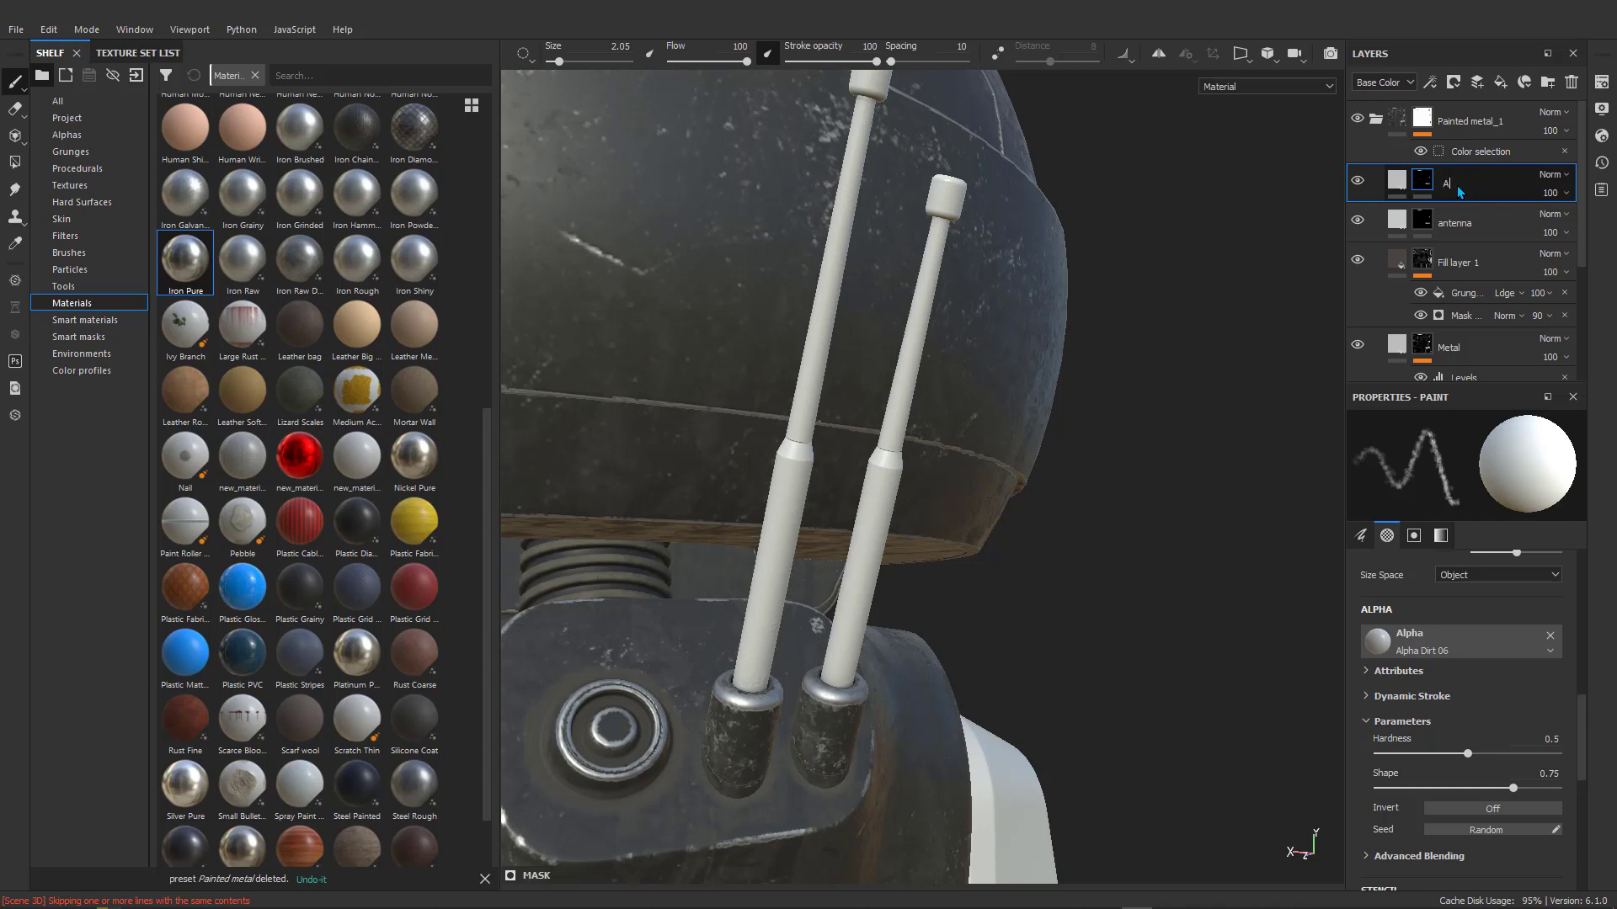
type("ntenna dirt")
key("Return")
Limit the Antenna dirt fill to the color and rough channels and set its roughness to 1.
left_click(1395, 183)
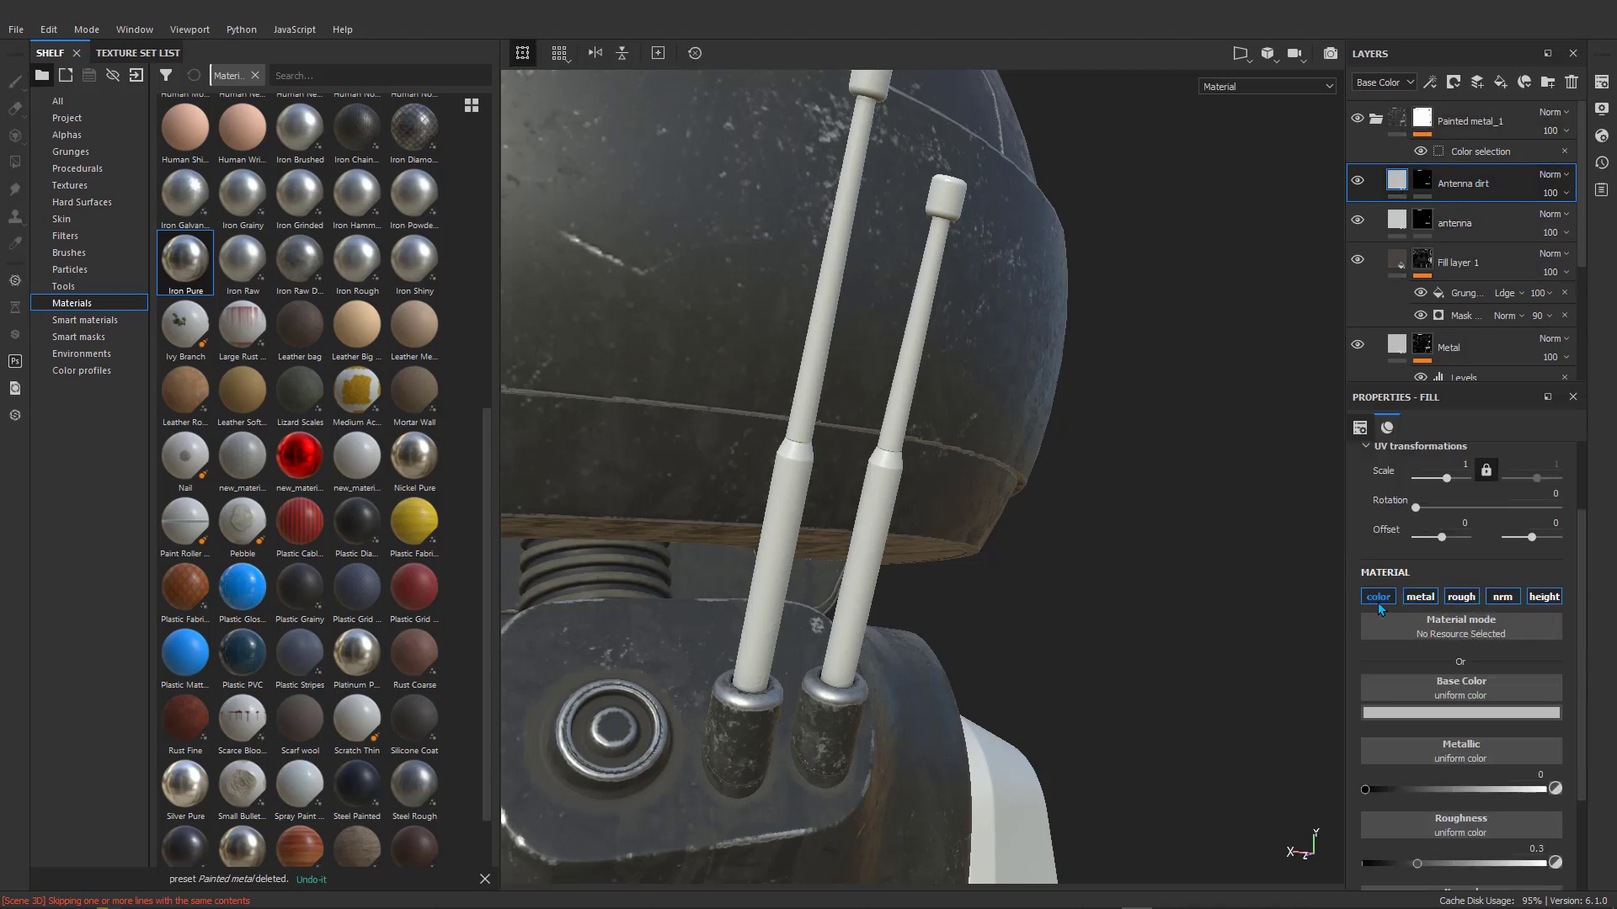
left_click(1420, 596)
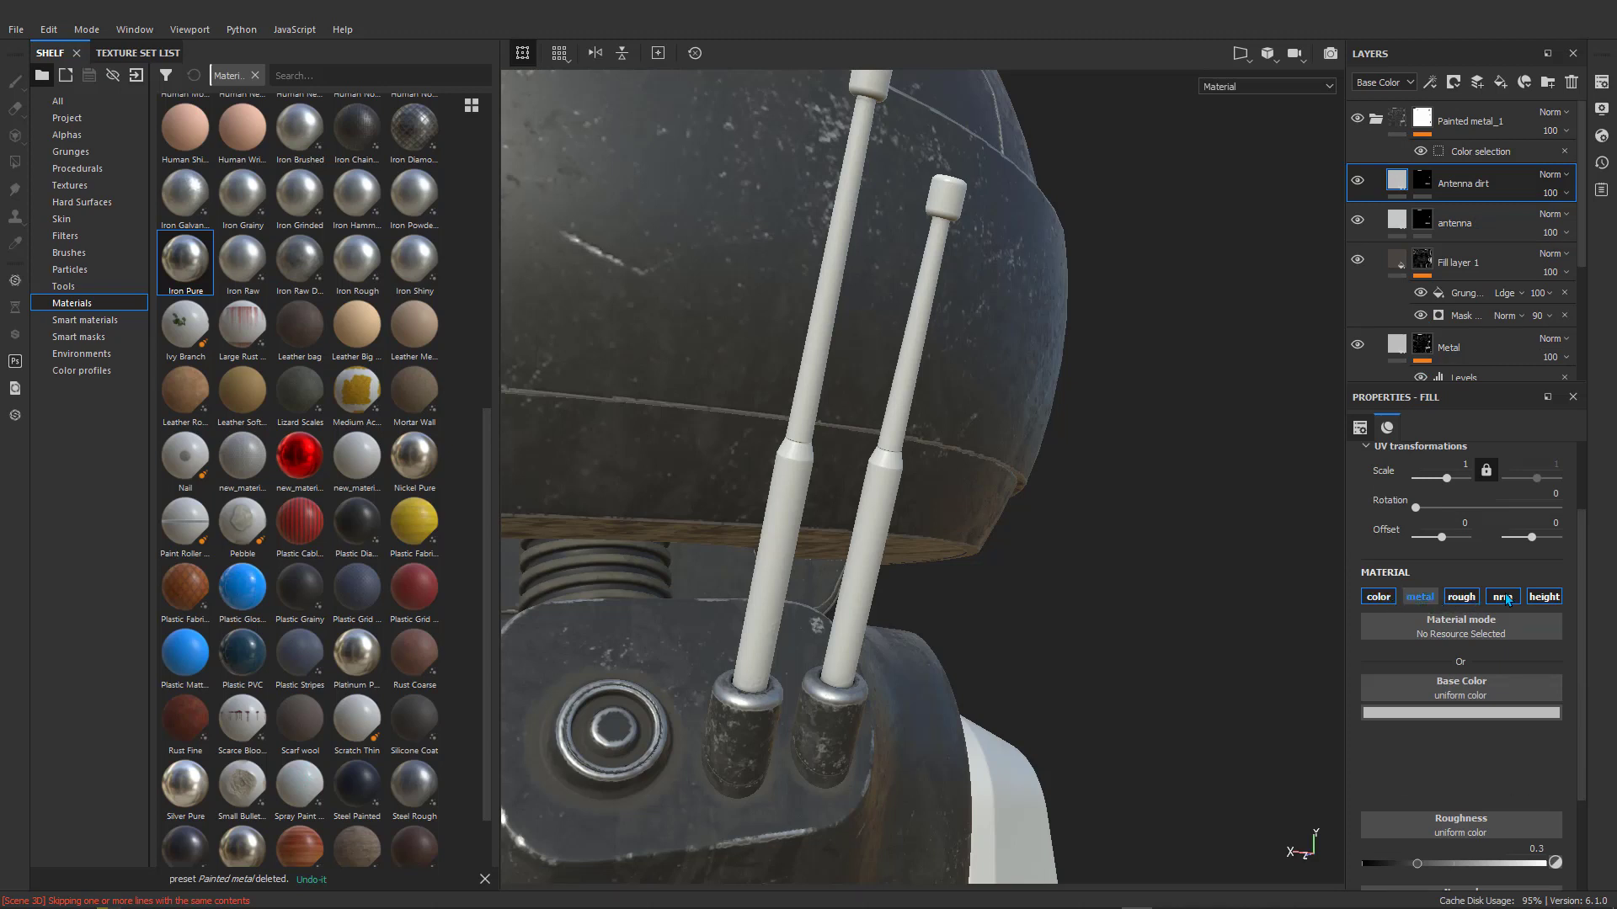
left_click(1502, 596)
left_click(1544, 596)
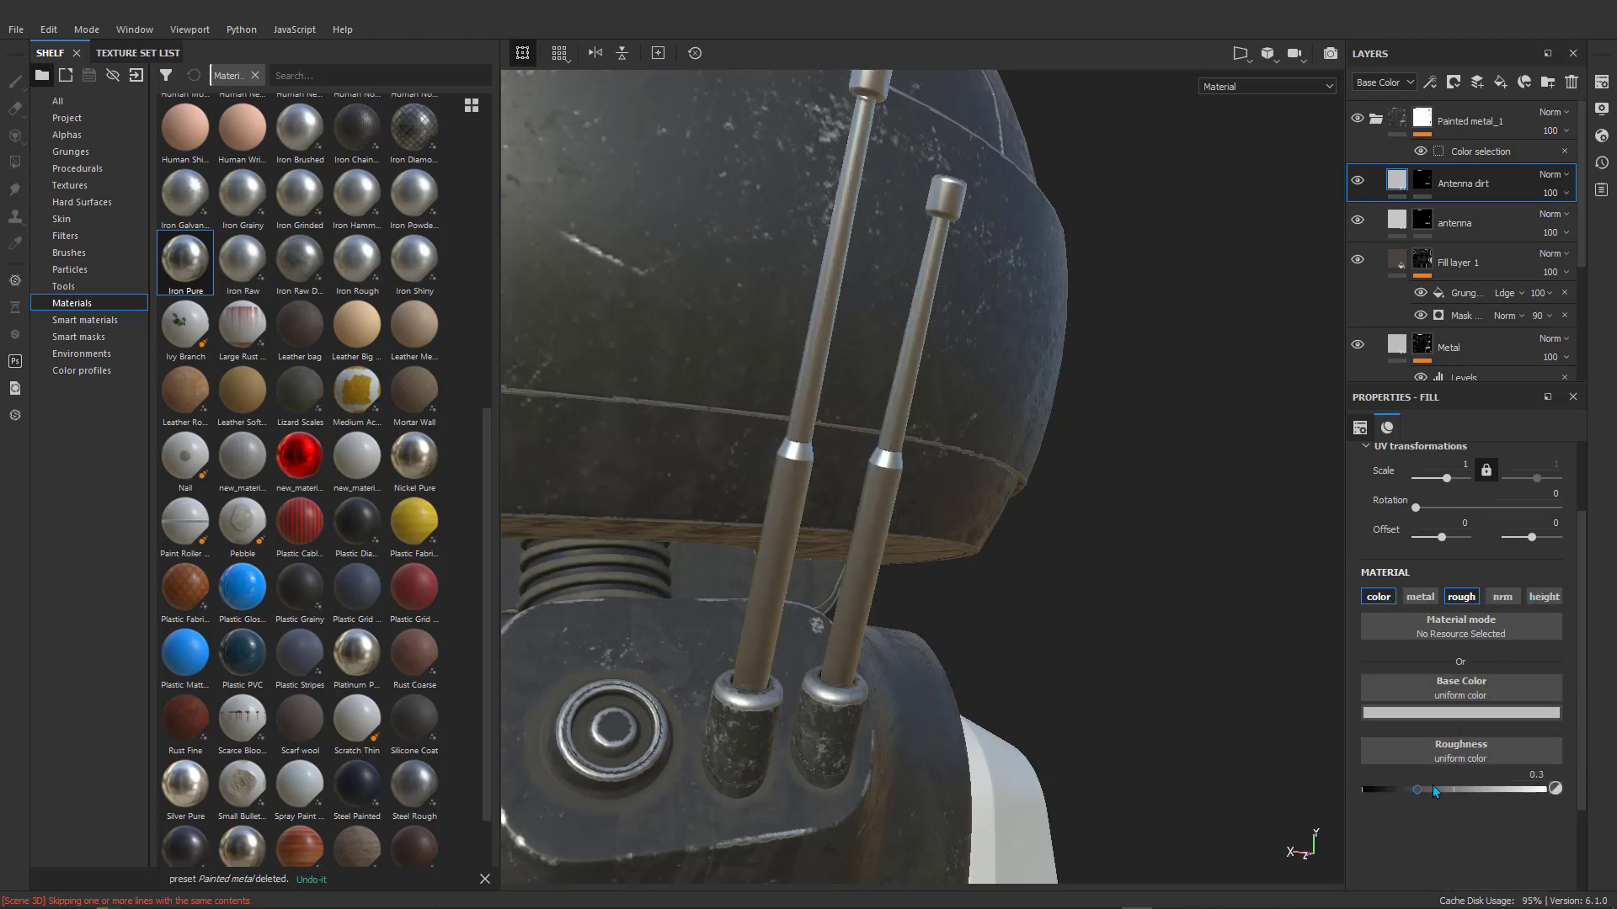
left_click_drag(1418, 789, 1580, 788)
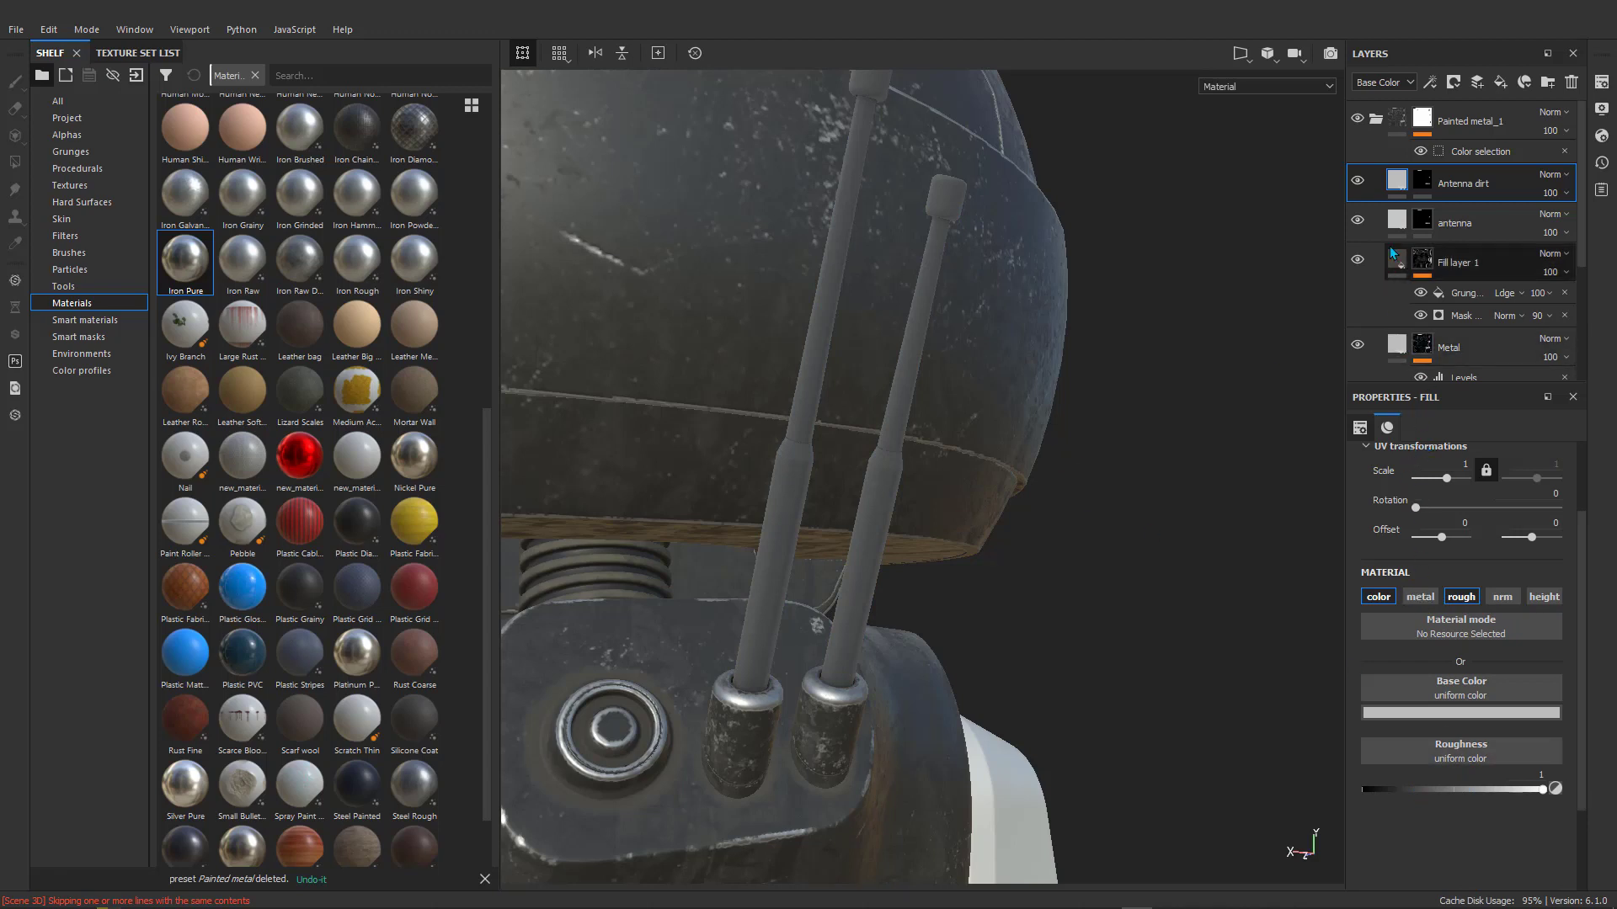
Set the Antenna dirt base color to a dark warm grey, RGB 0.110, 0.104, 0.088, and inspect it on the antennas.
left_click(1421, 713)
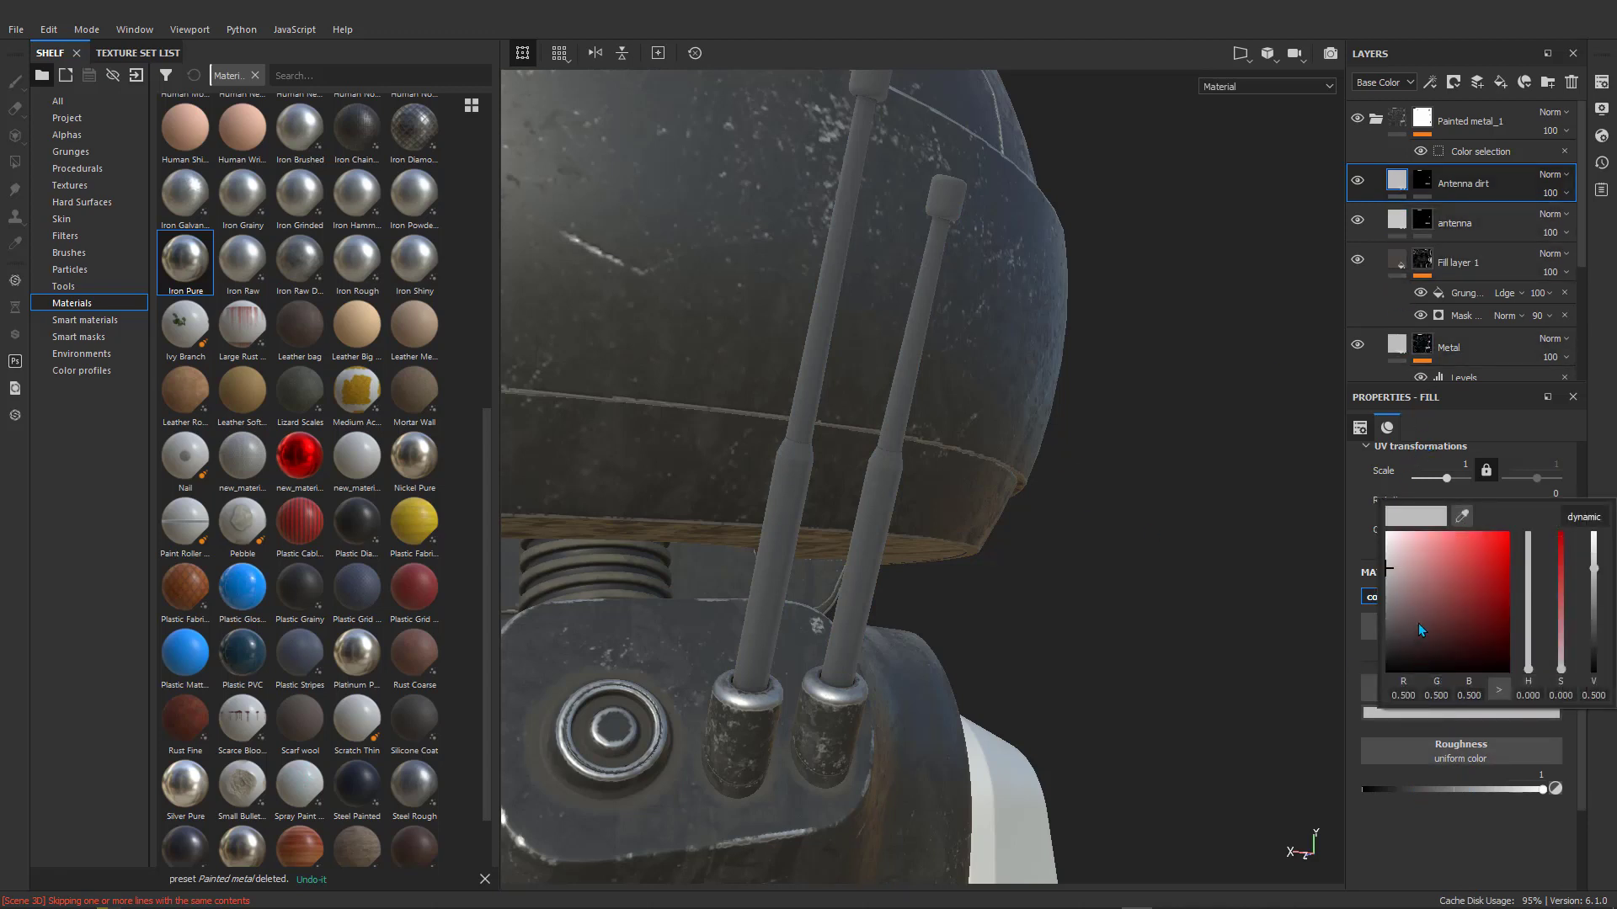
left_click_drag(1527, 668, 1530, 663)
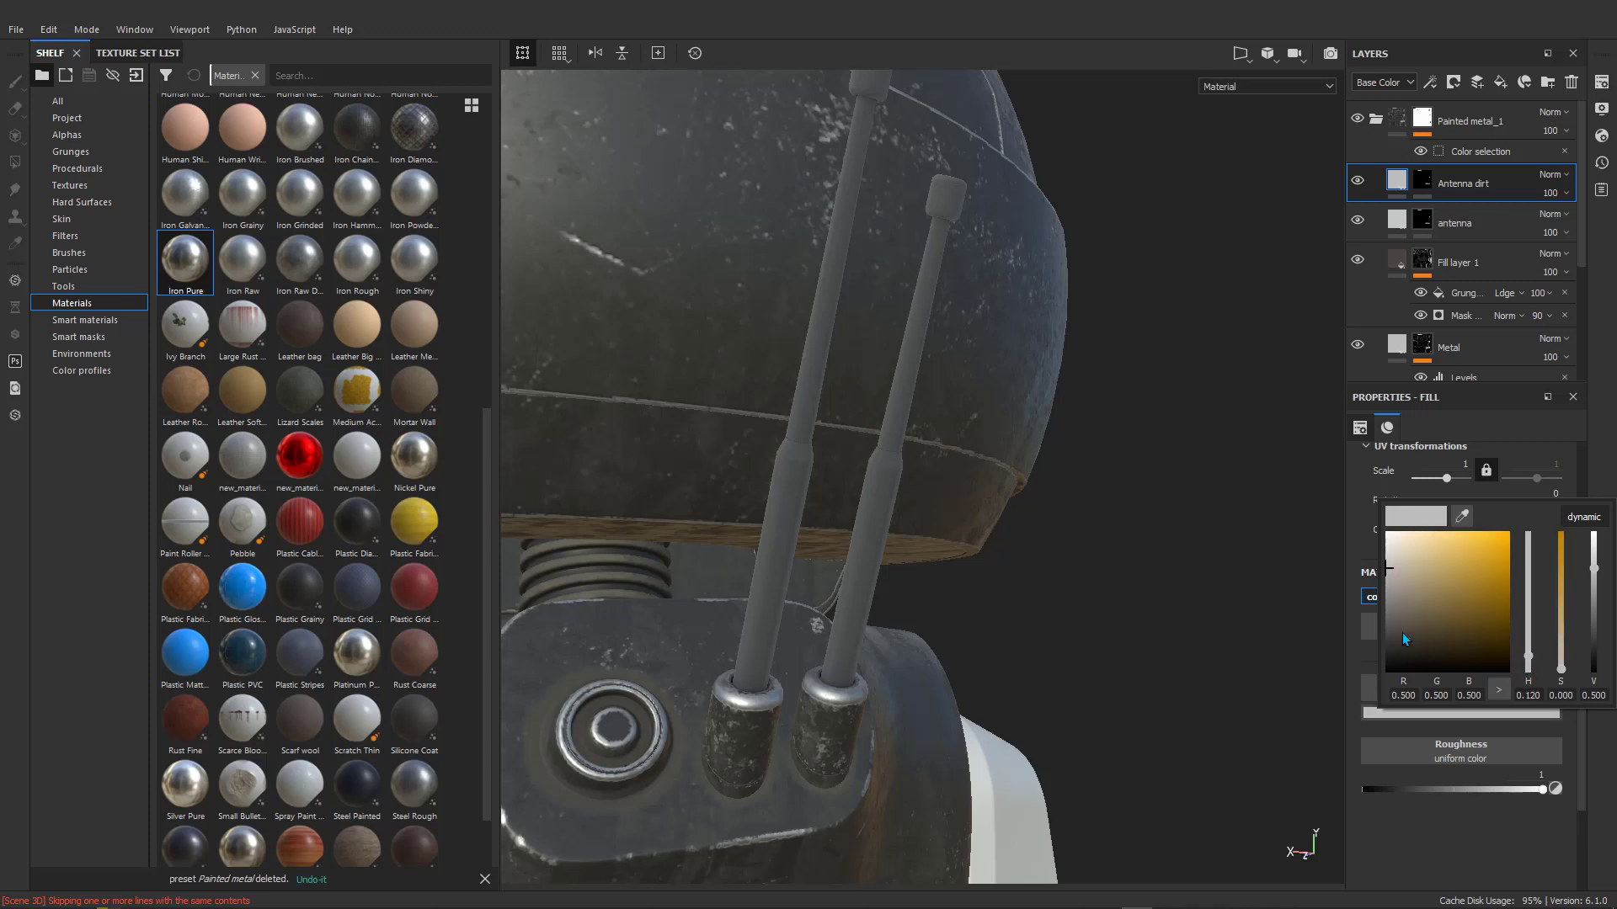
left_click_drag(1401, 633, 1397, 621)
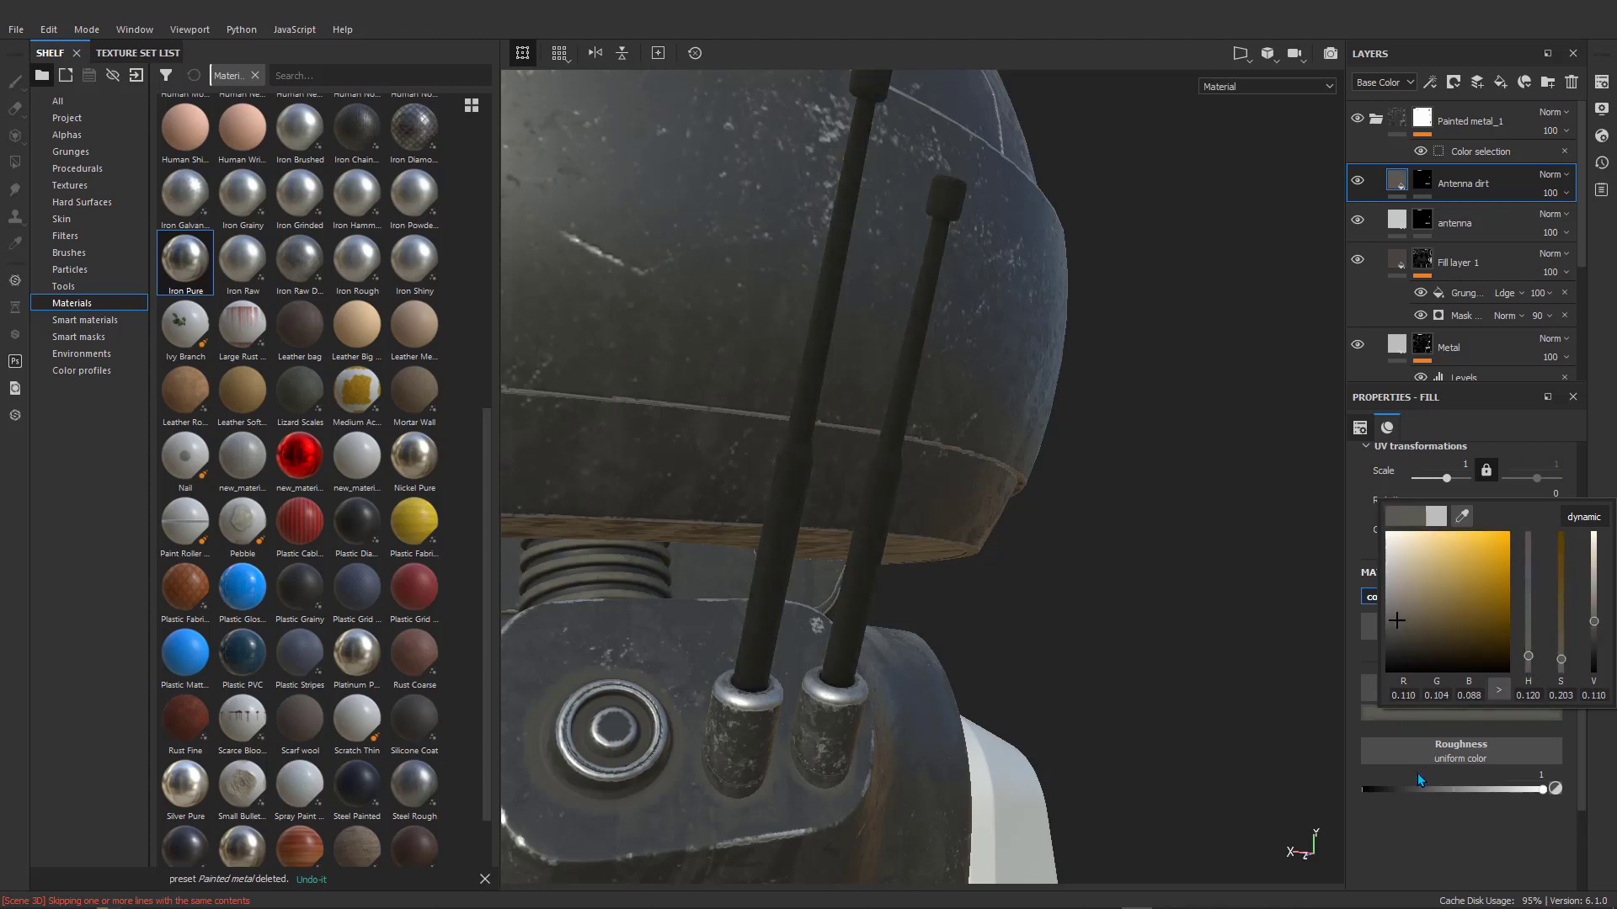
left_click(1415, 815)
left_click(1428, 184)
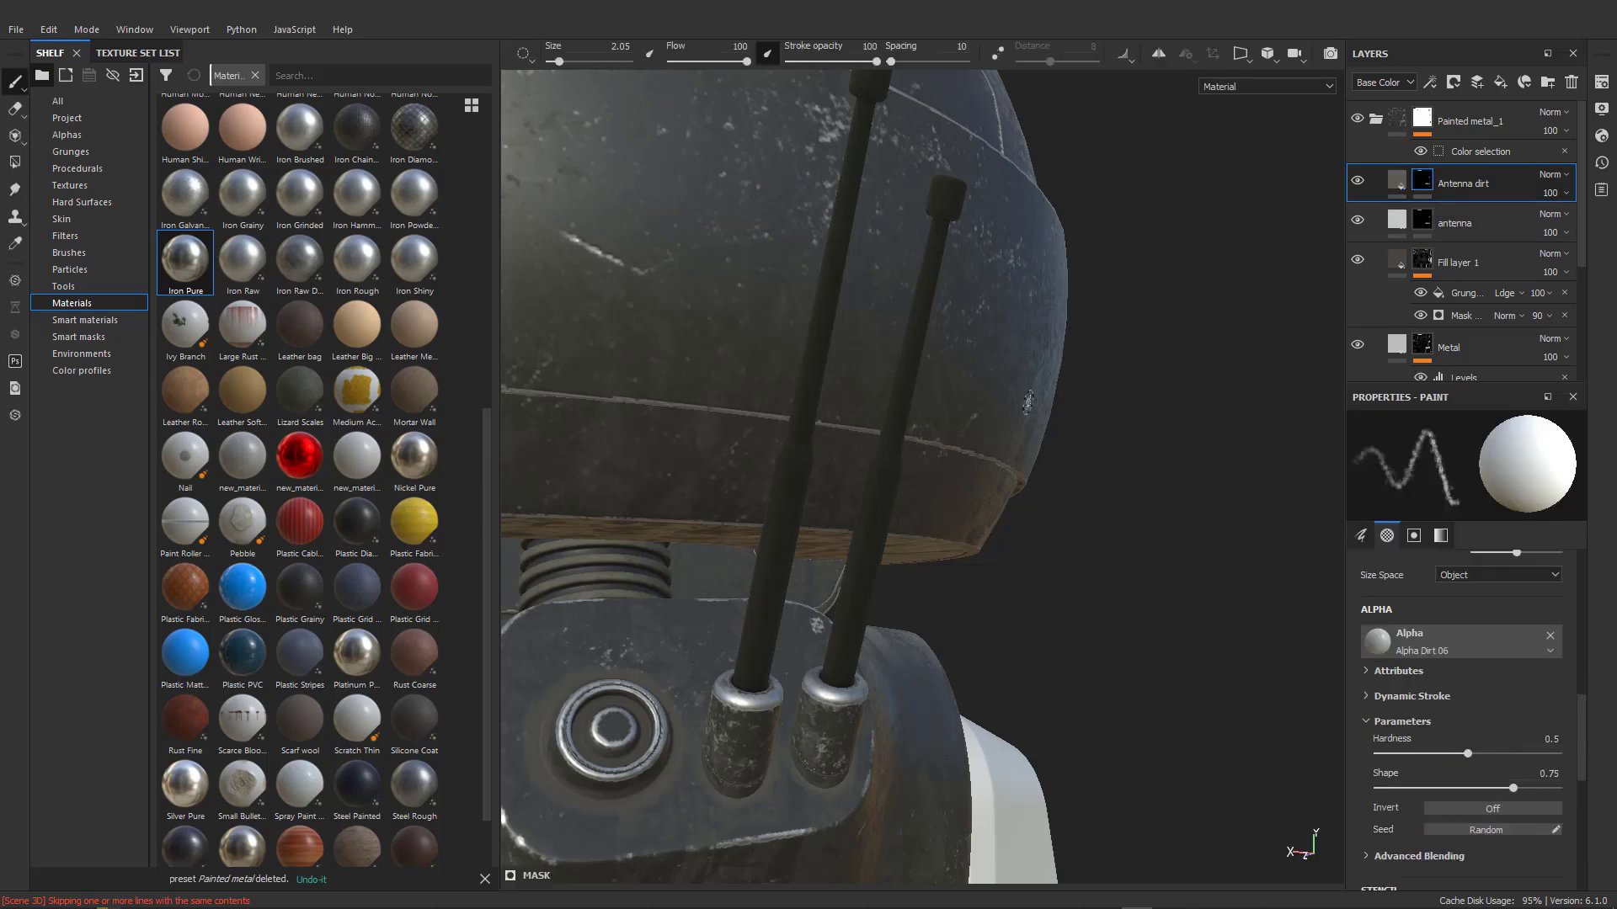
mouse_move(910, 380)
left_mouse_down("alt")
mouse_move(721, 384)
mouse_move(750, 323)
left_mouse_up("alt")
left_click_drag(714, 398, 862, 477, "alt")
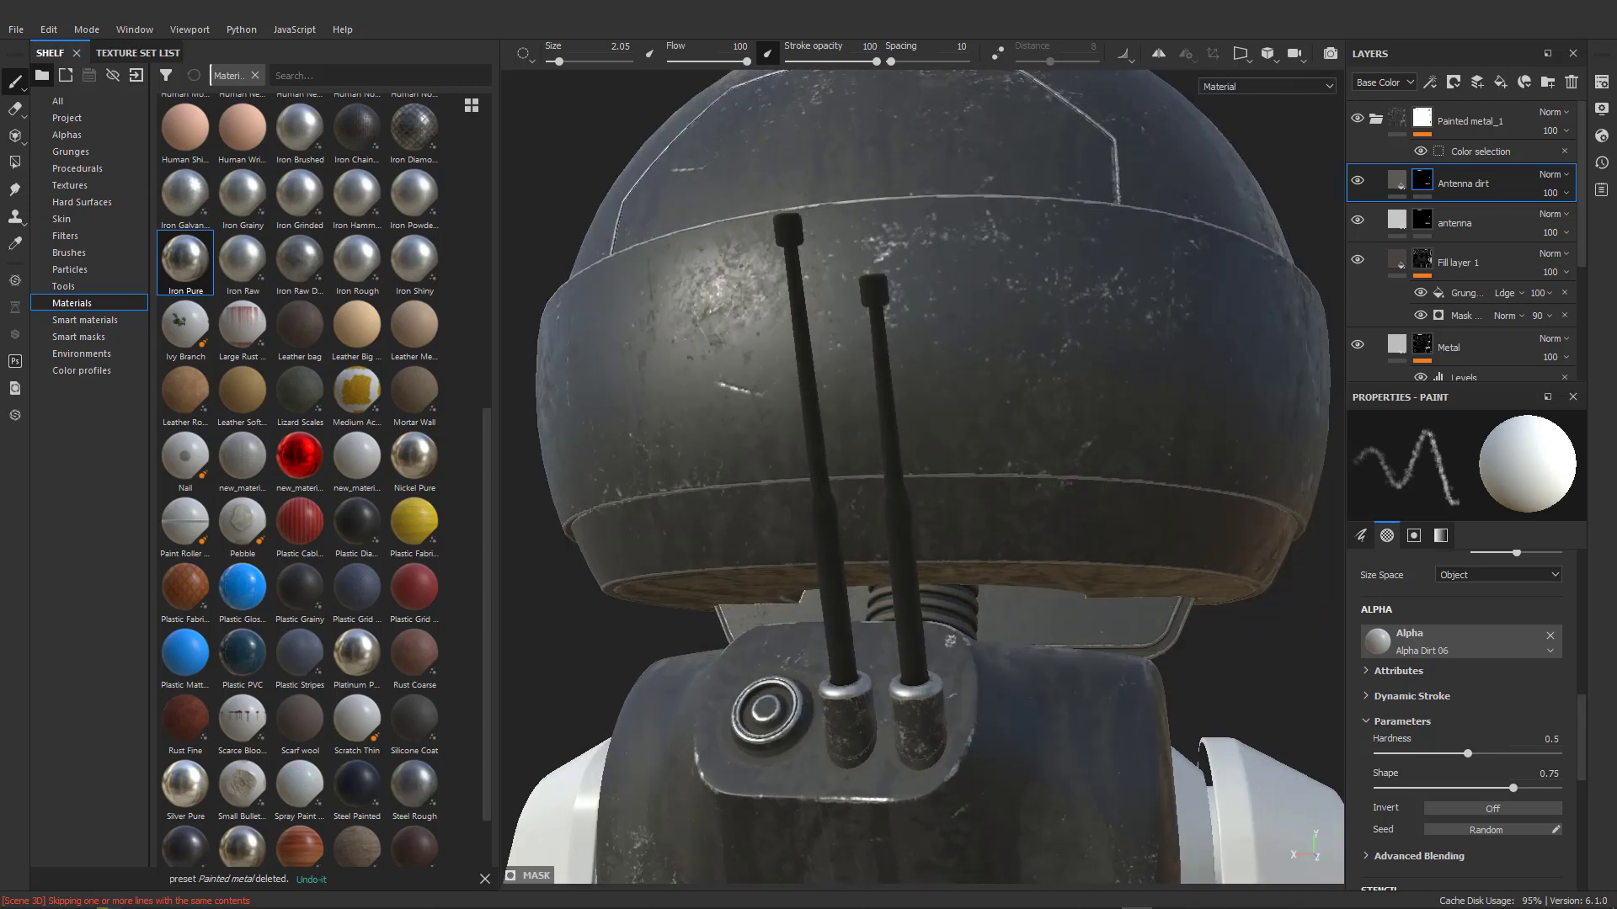
scroll(863, 477, "up", 5)
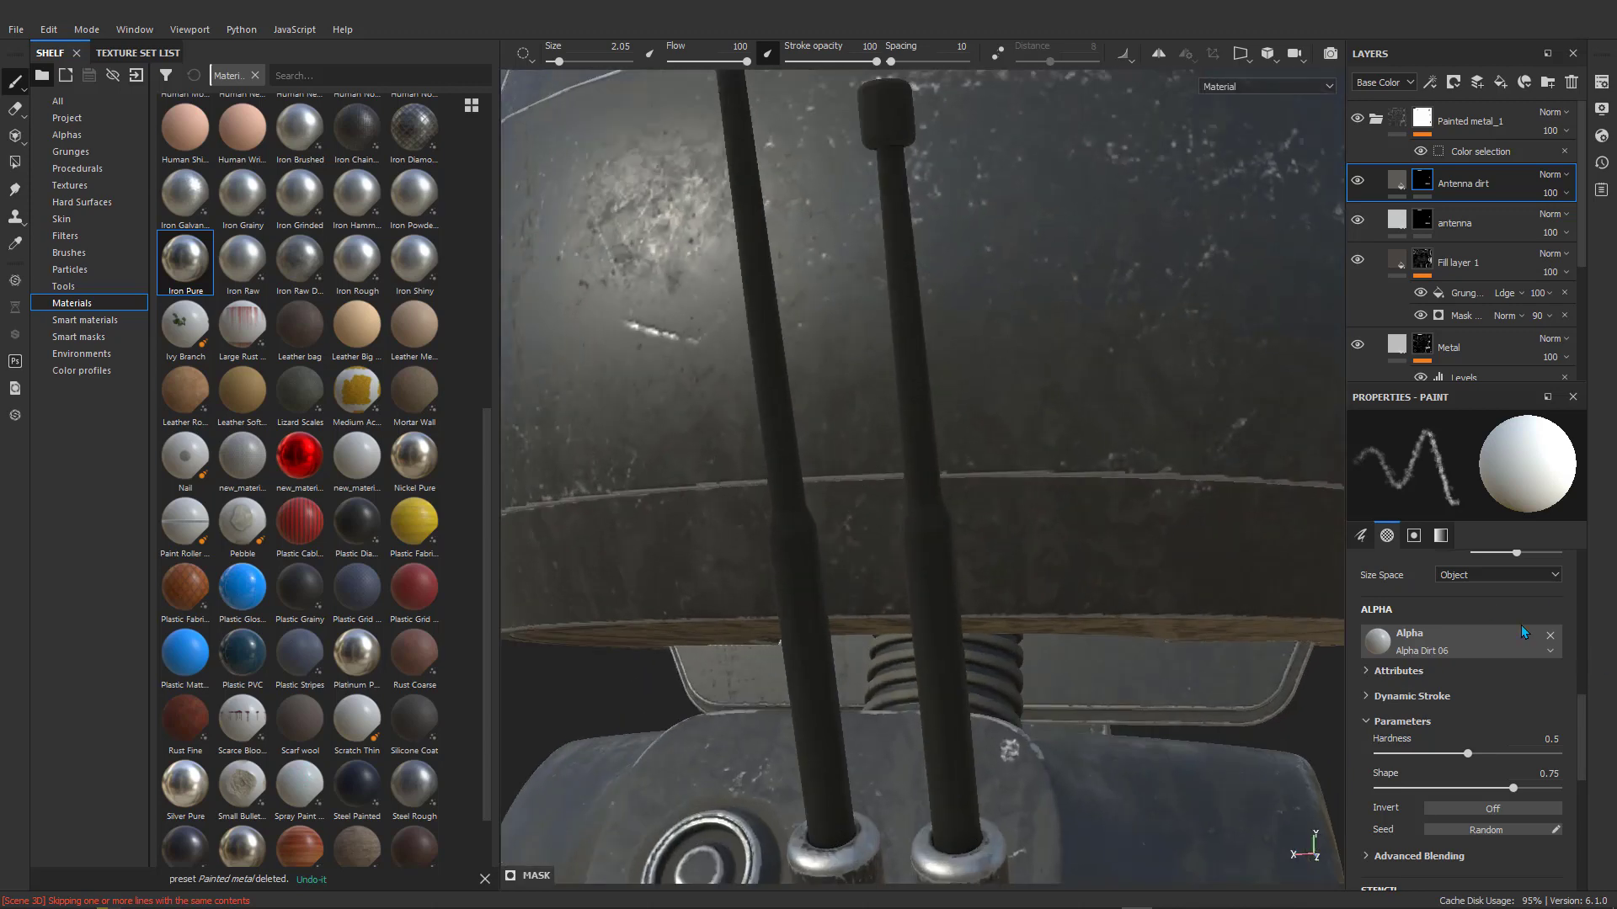
Lighten the Antenna dirt base color to a pale beige, RGB 0.737, 0.707, 0.628.
left_click(1396, 180)
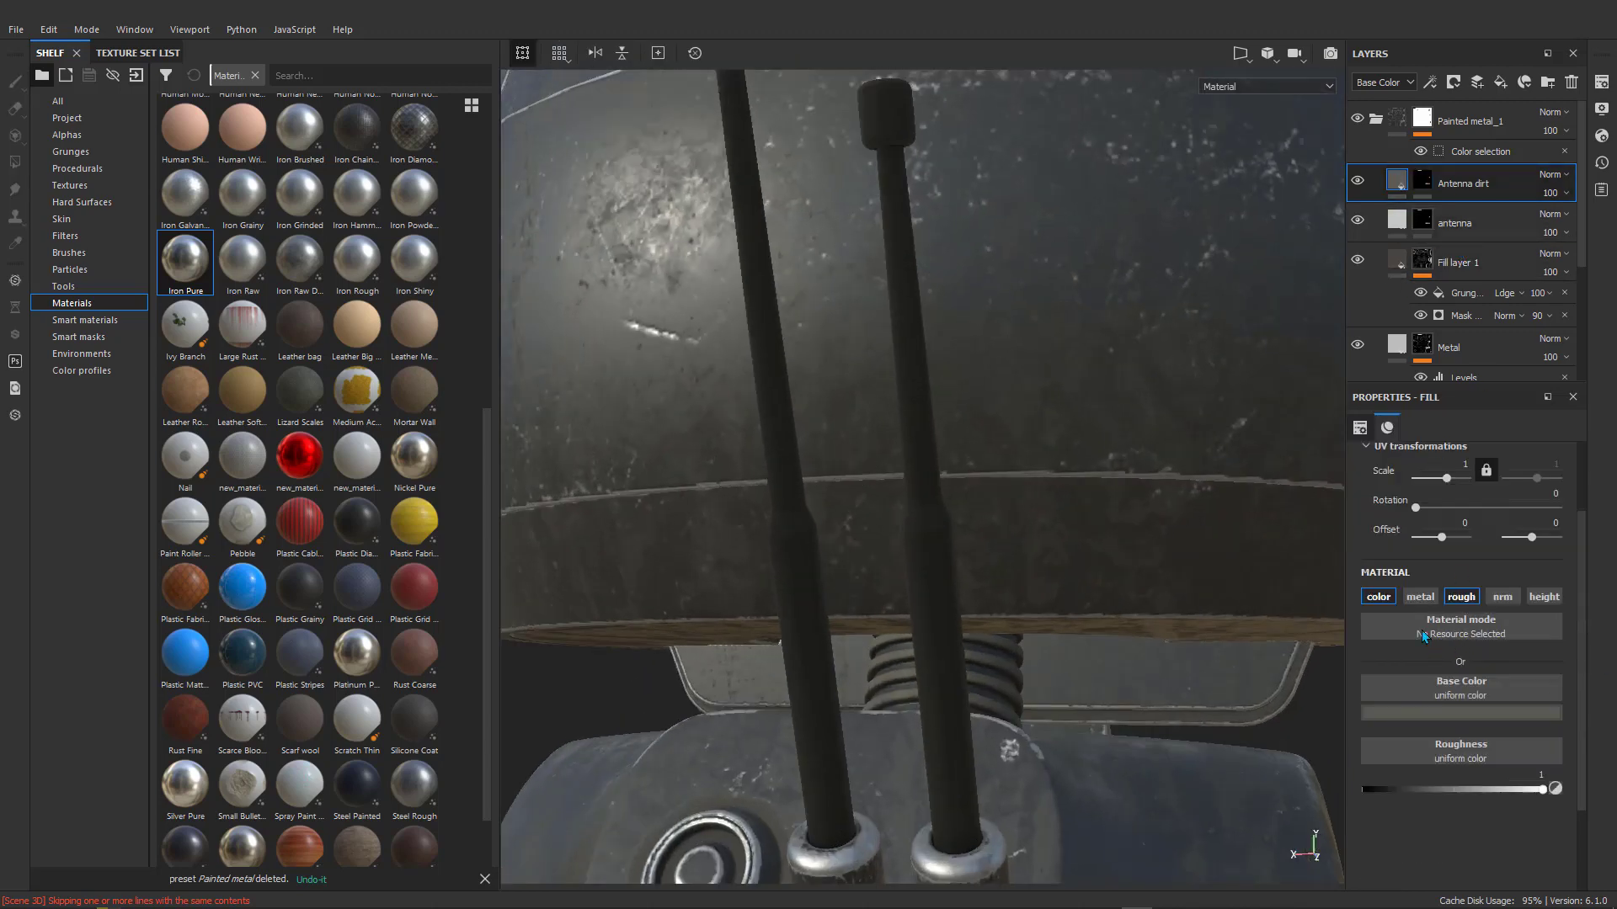
left_click(1407, 713)
left_click(1391, 572)
mouse_move(1391, 572)
left_mouse_down()
mouse_move(1381, 509)
mouse_move(1393, 553)
left_mouse_up()
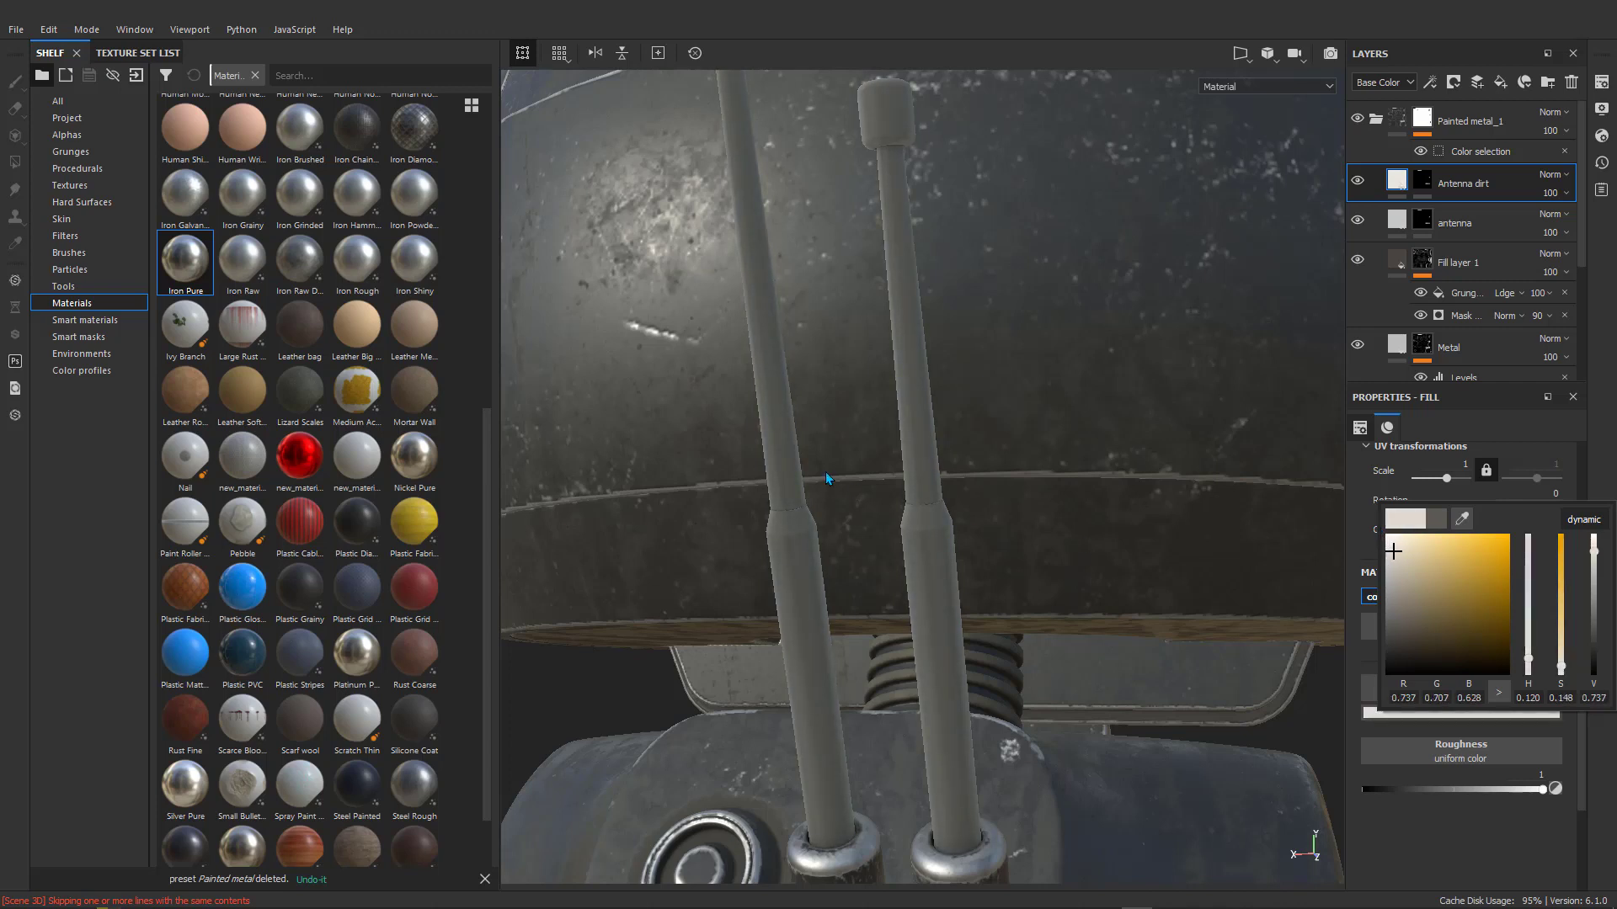
left_click(1437, 852)
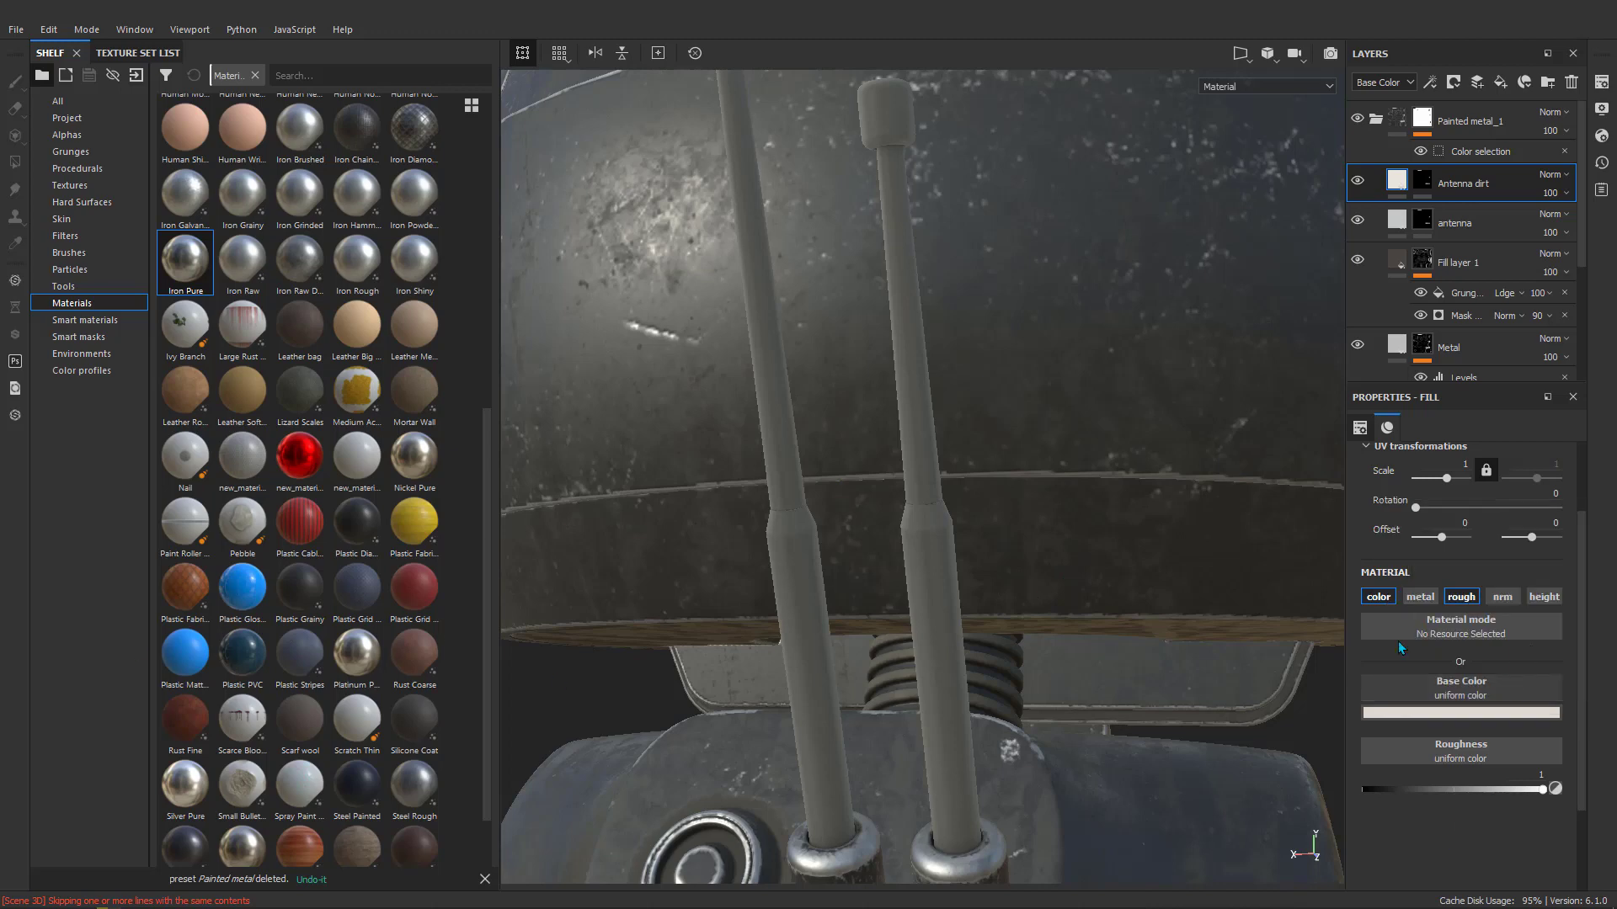
Use the Grunge Scratches Dirty texture as the Antenna dirt layer's roughness and check it on the antennas.
scroll(849, 376, "up", 4)
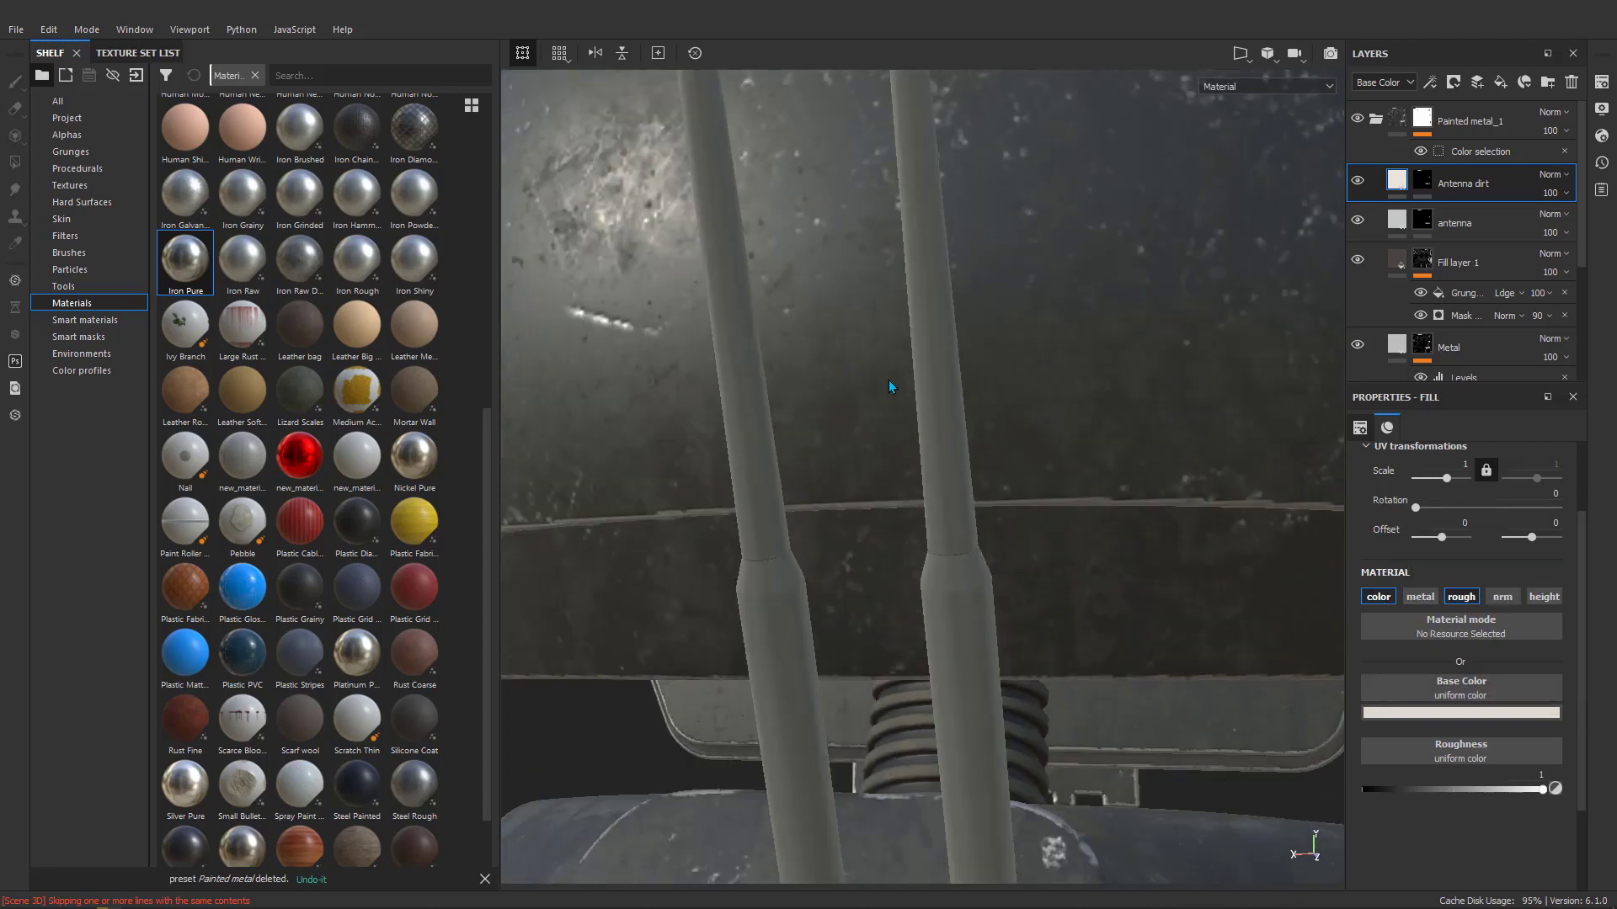
left_click(94, 157)
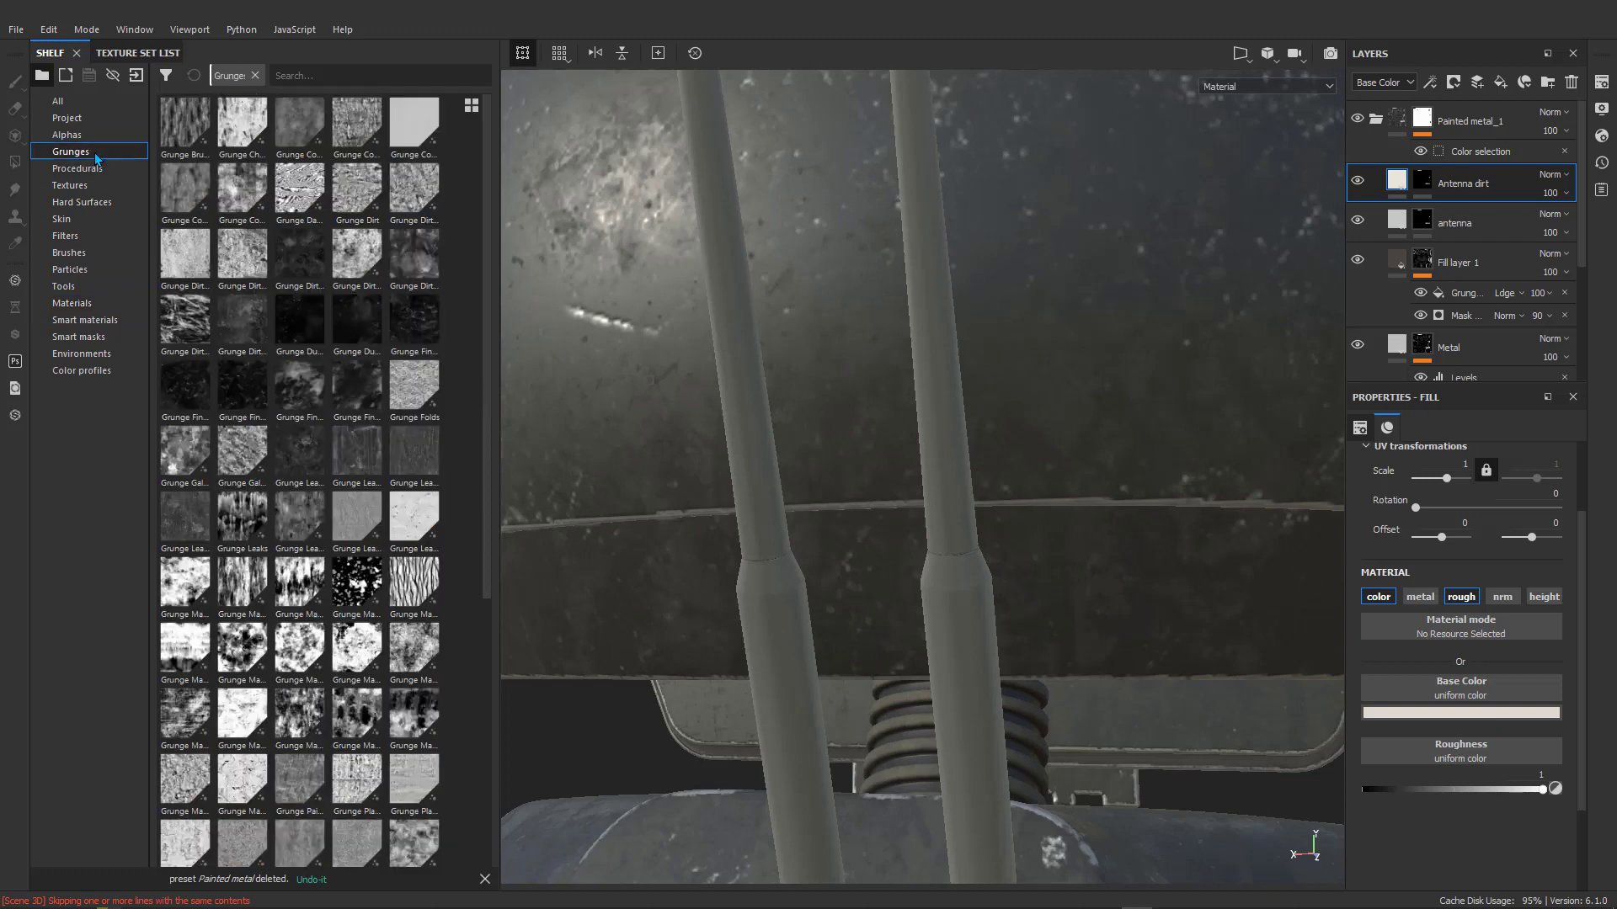
scroll(390, 497, "down", 5)
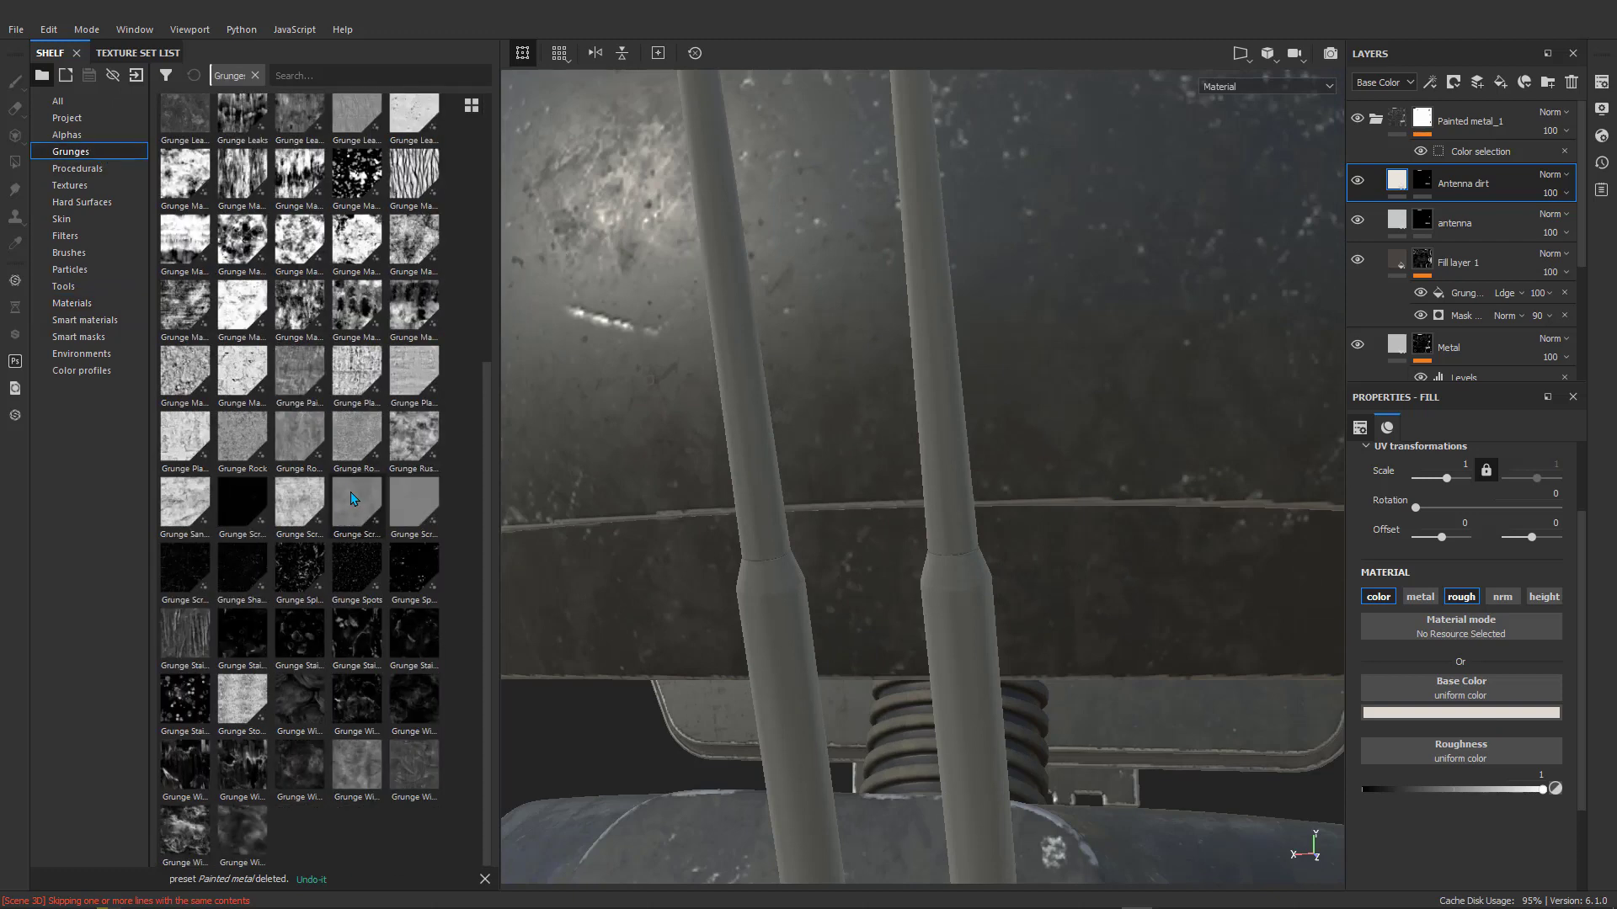
mouse_move(360, 505)
left_click_drag(357, 503, 1460, 756)
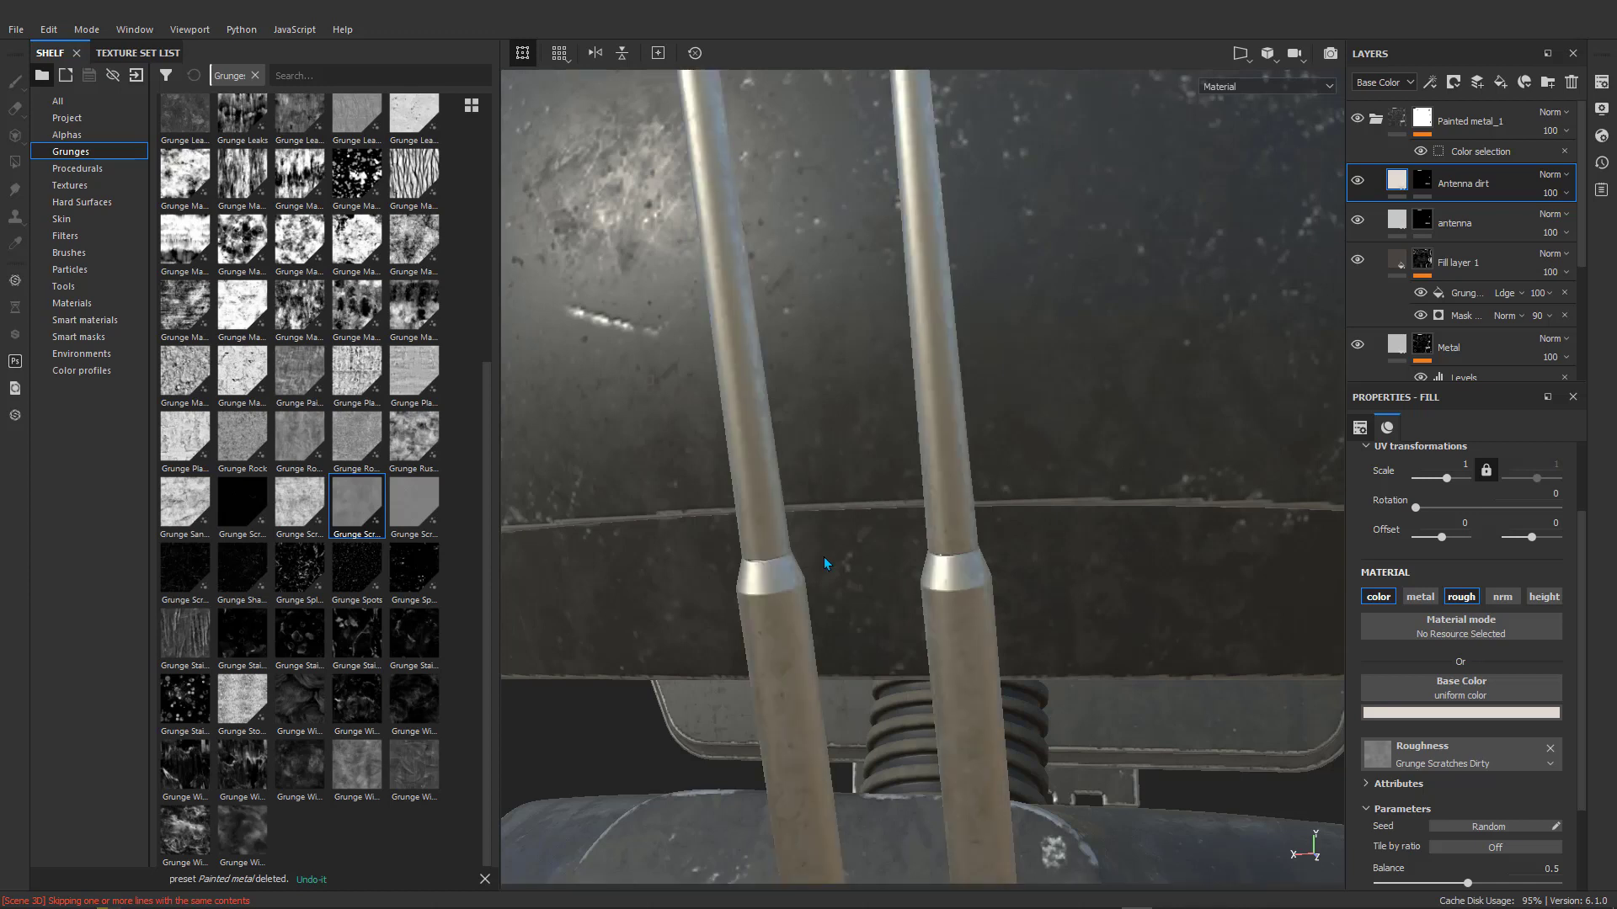
scroll(879, 559, "down", 3)
left_click_drag(879, 559, 775, 620, "alt")
middle_click_drag(817, 533, 880, 435, "alt")
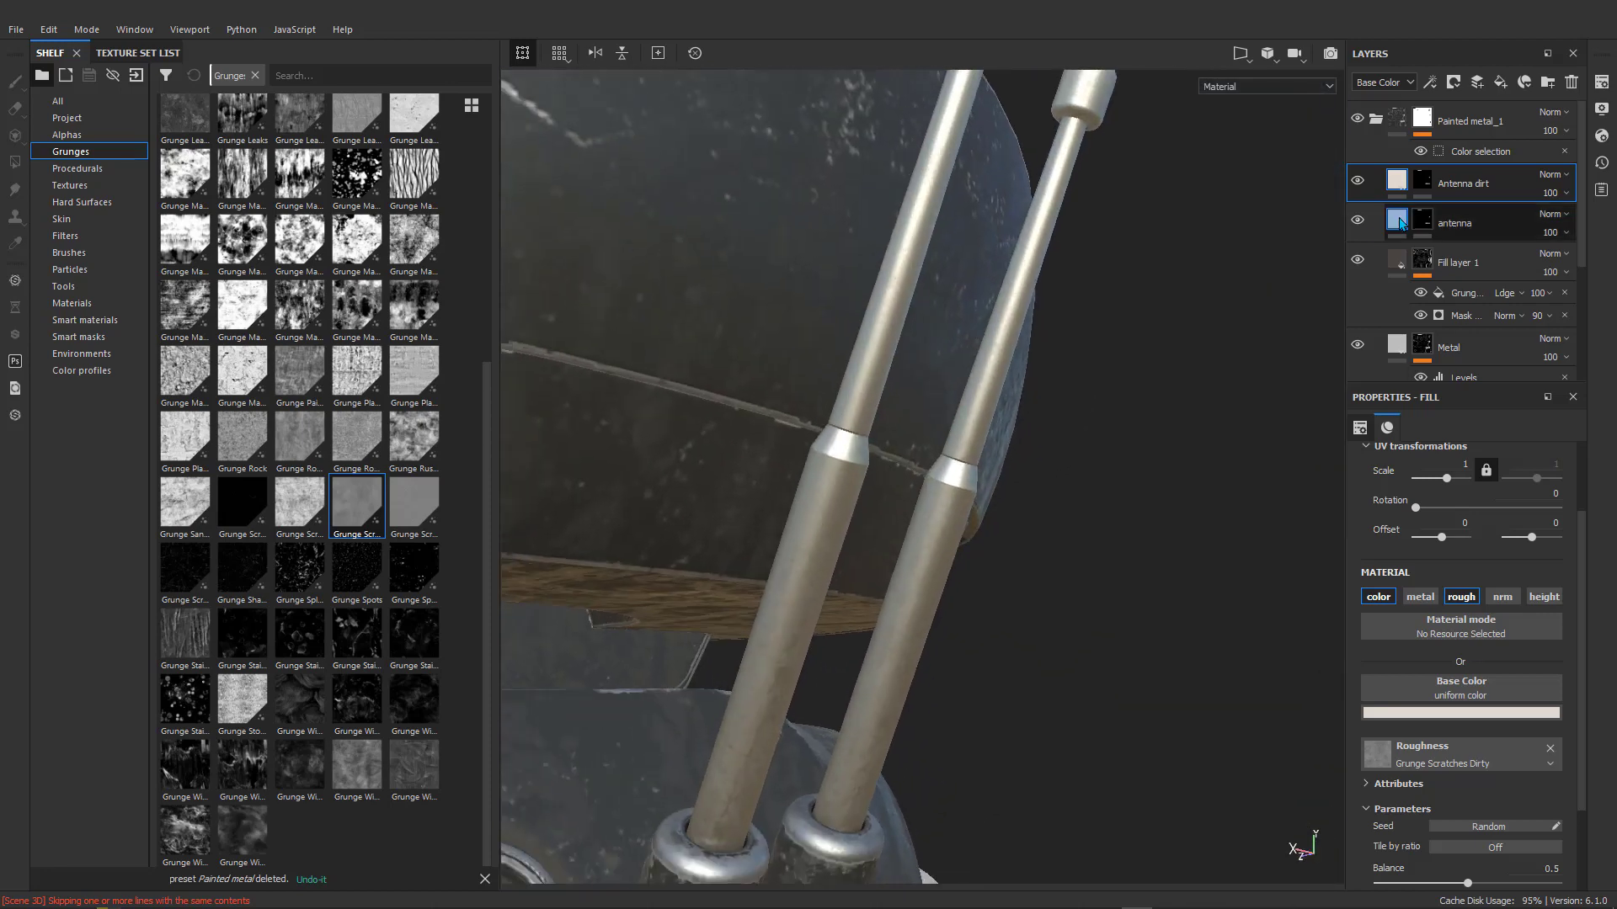
Add a Levels effect to the Antenna dirt fill, affecting Roughness, with the midtone value at 1.796.
left_click(1430, 82)
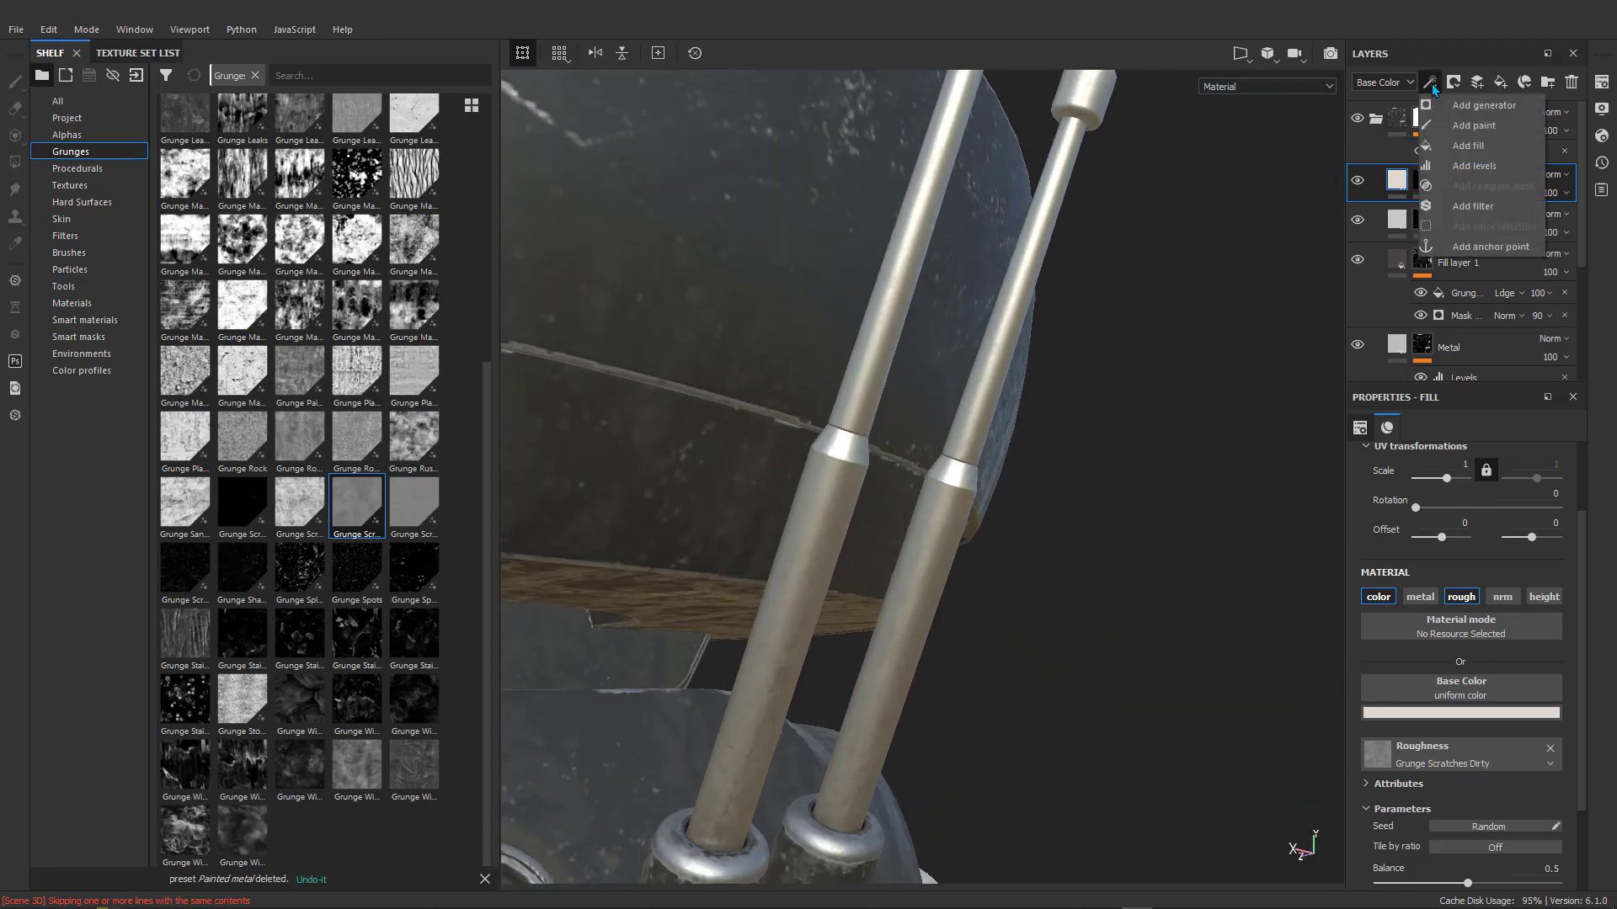
left_click(1459, 164)
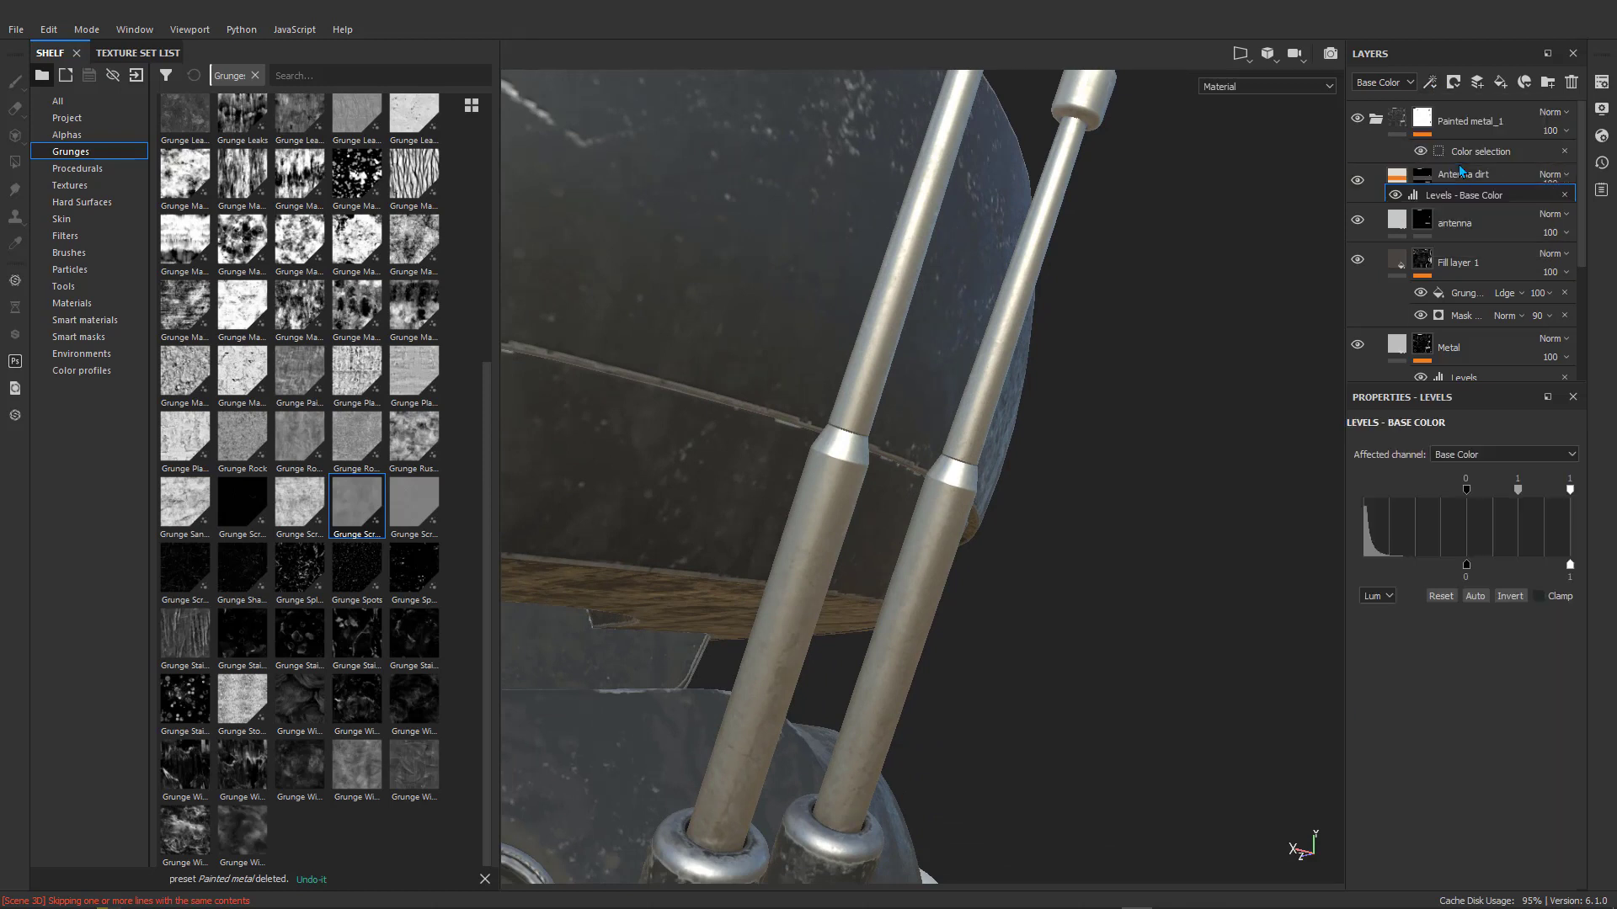
left_click(1475, 454)
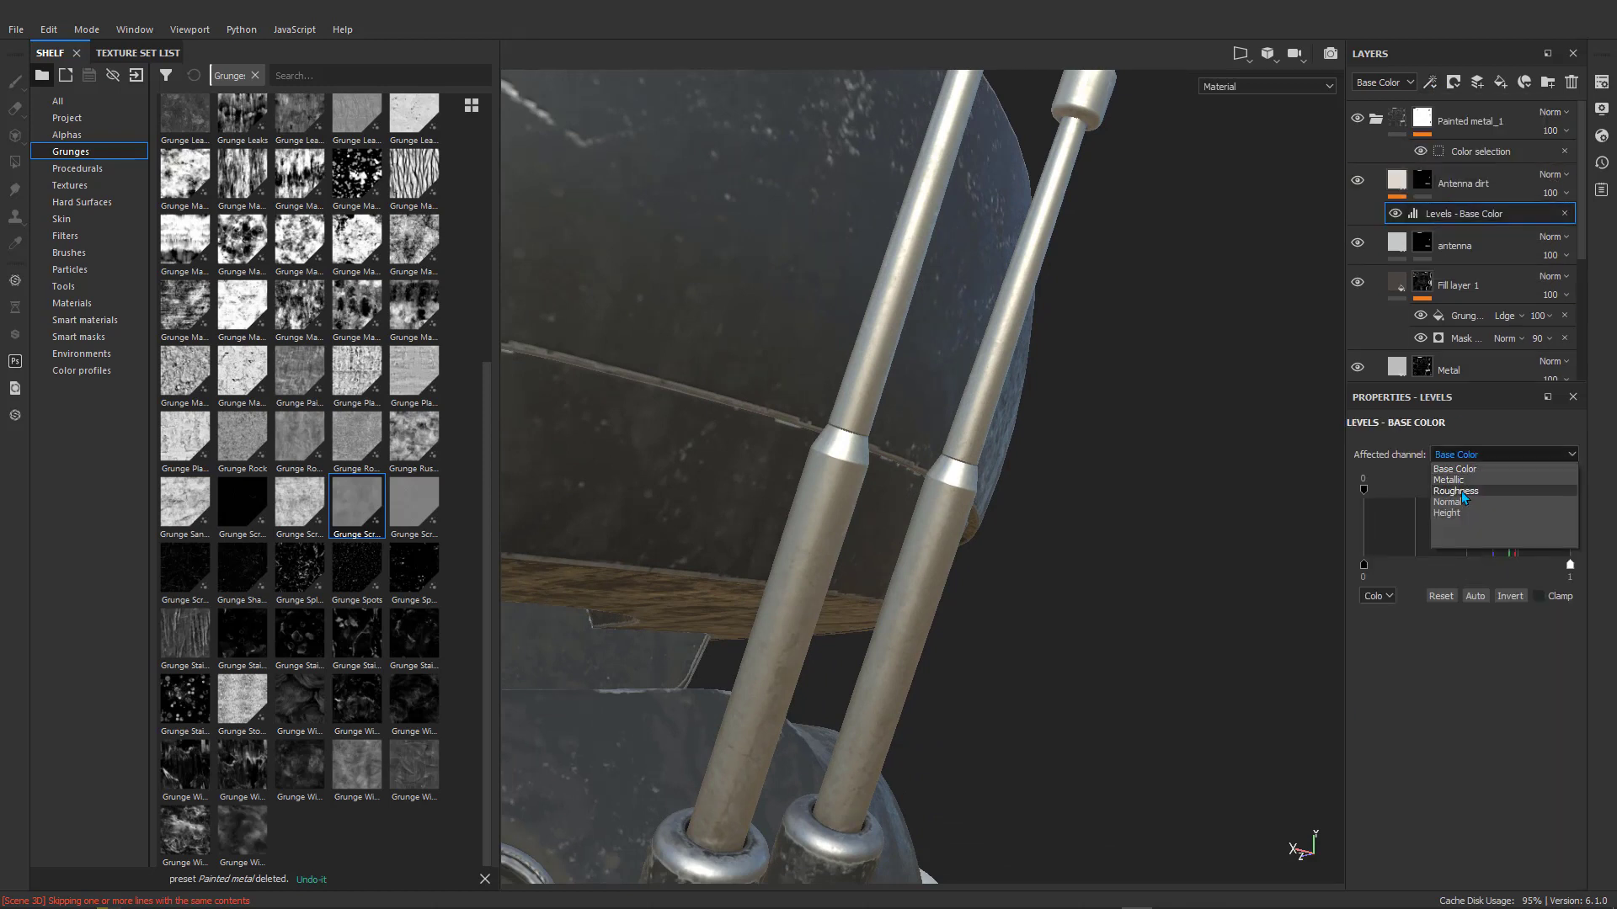
left_click(1467, 490)
left_click_drag(1466, 490, 1472, 489)
Examine the adjusted roughness on the antenna rods, caps and sockets from several angles and distances.
scroll(932, 494, "down", 5)
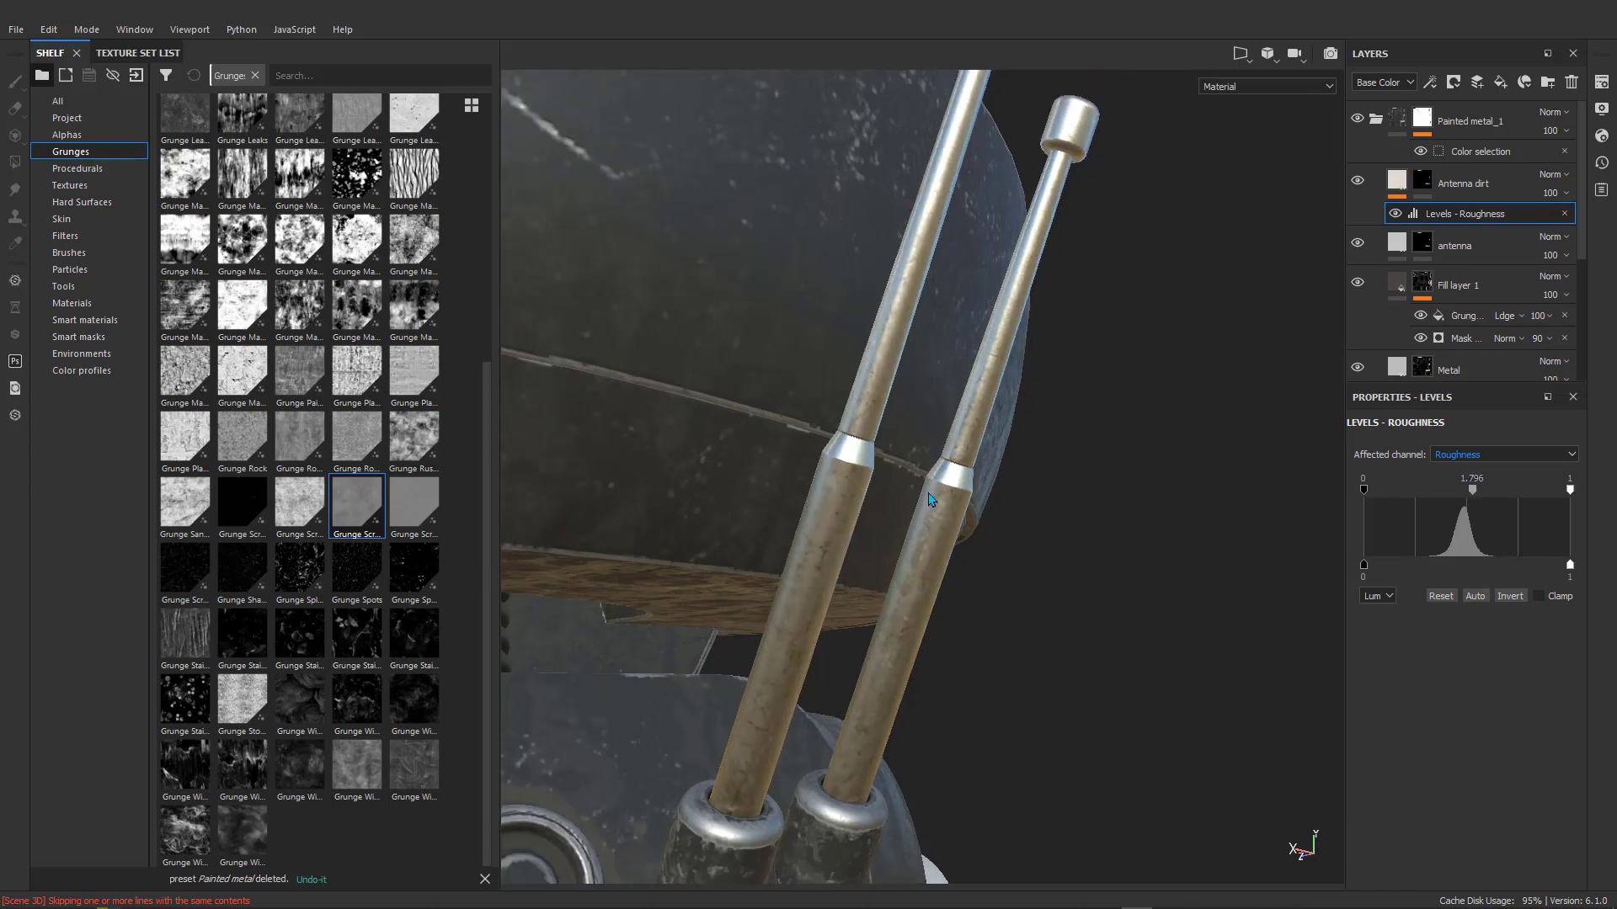
left_click_drag(931, 495, 910, 416, "alt")
scroll(910, 414, "down", 3)
scroll(929, 362, "up", 2)
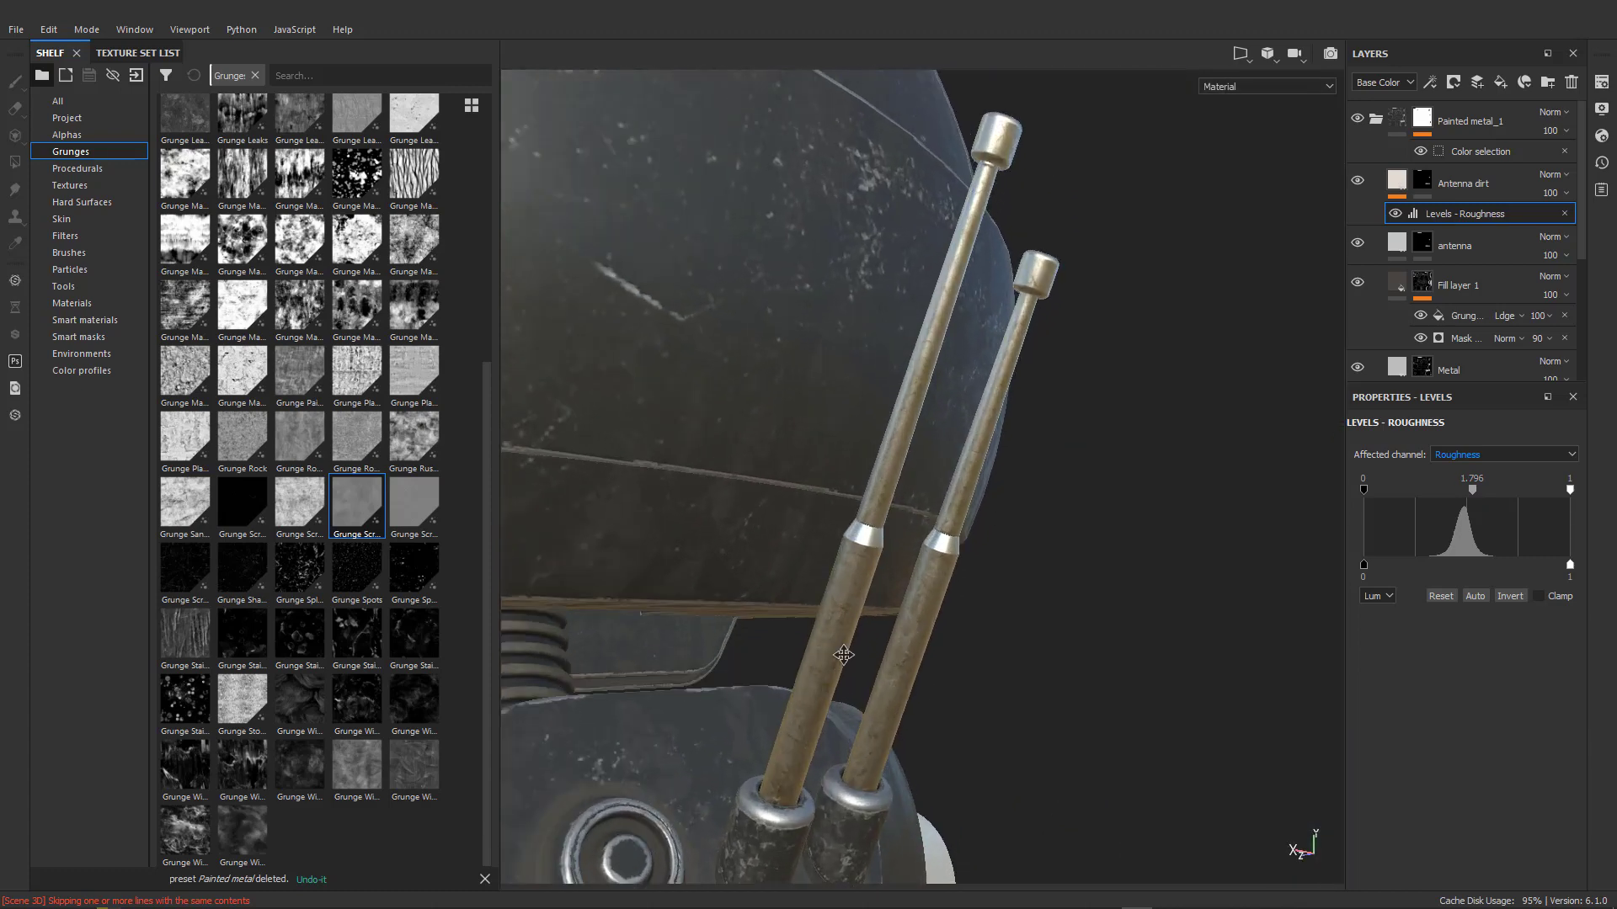
scroll(851, 648, "up", 5)
left_click_drag(866, 606, 1024, 581, "alt")
middle_click_drag(1026, 581, 1013, 600, "alt")
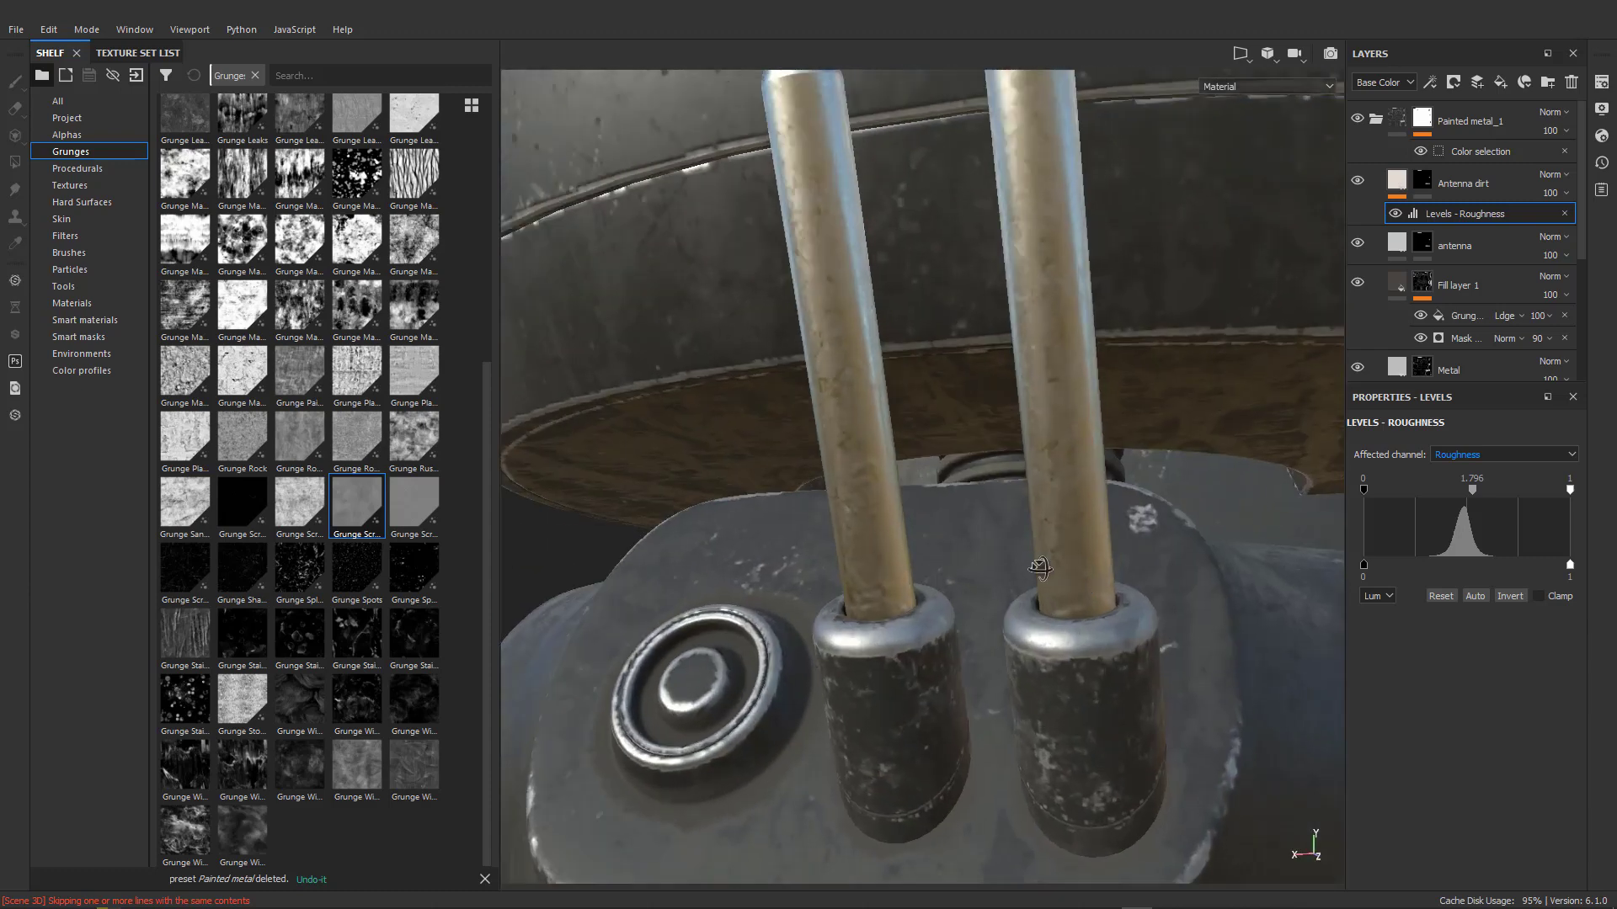
left_click_drag(1013, 599, 859, 552, "alt")
scroll(859, 552, "down", 4)
left_click_drag(909, 446, 1033, 582, "alt")
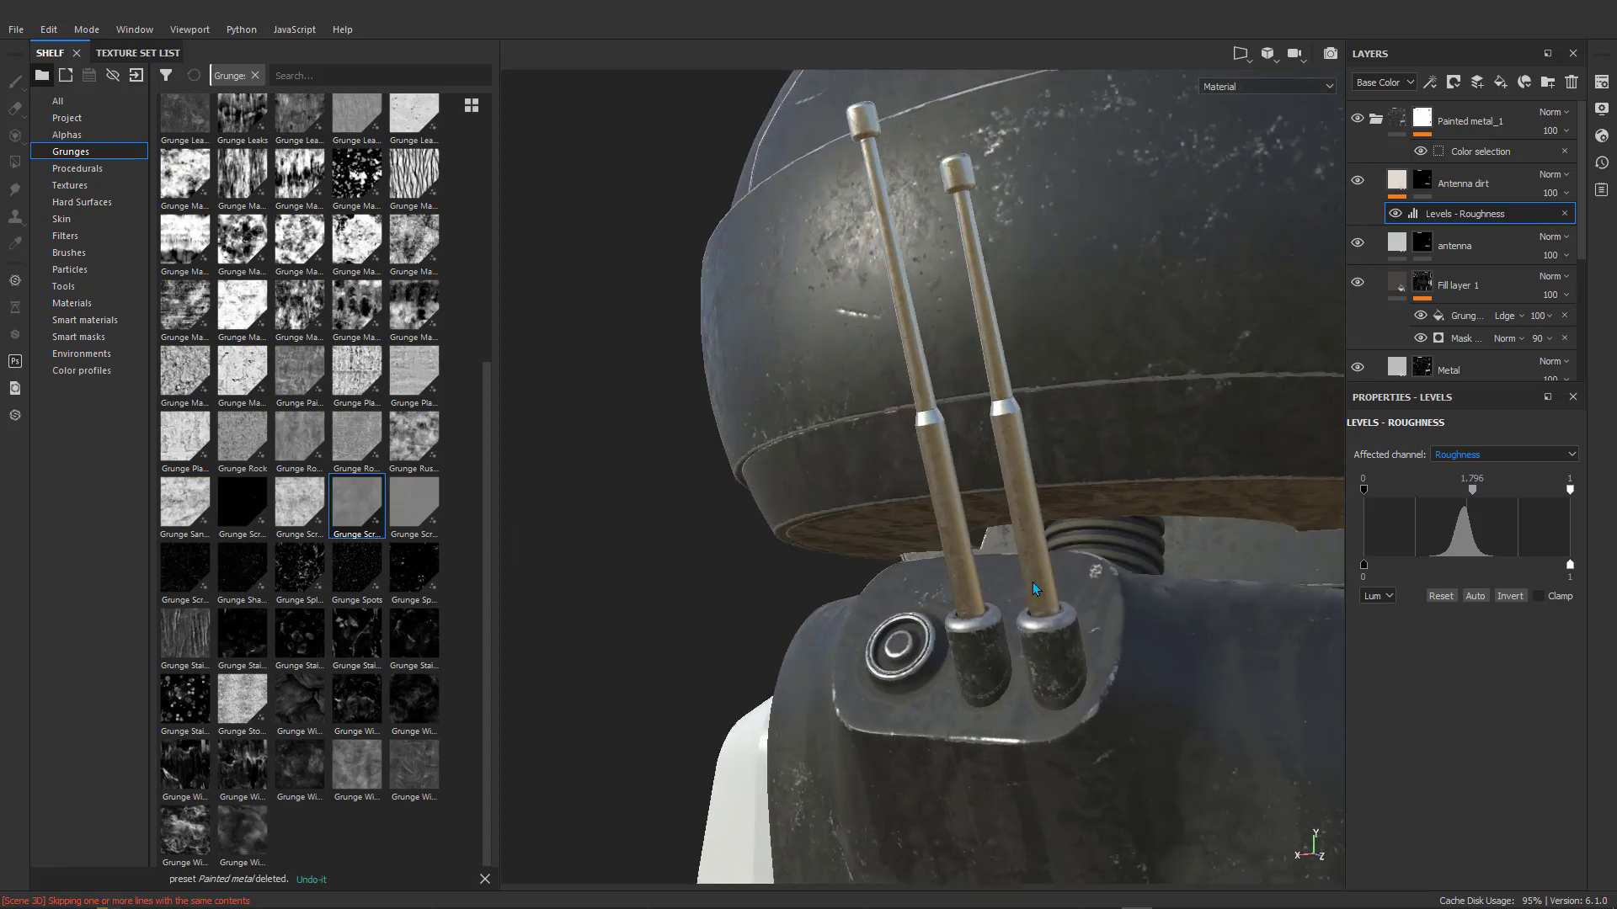
scroll(1027, 569, "up", 5)
Select the Antenna dirt layer and examine the screen panel on the front of the robot's chest.
left_click(1488, 185)
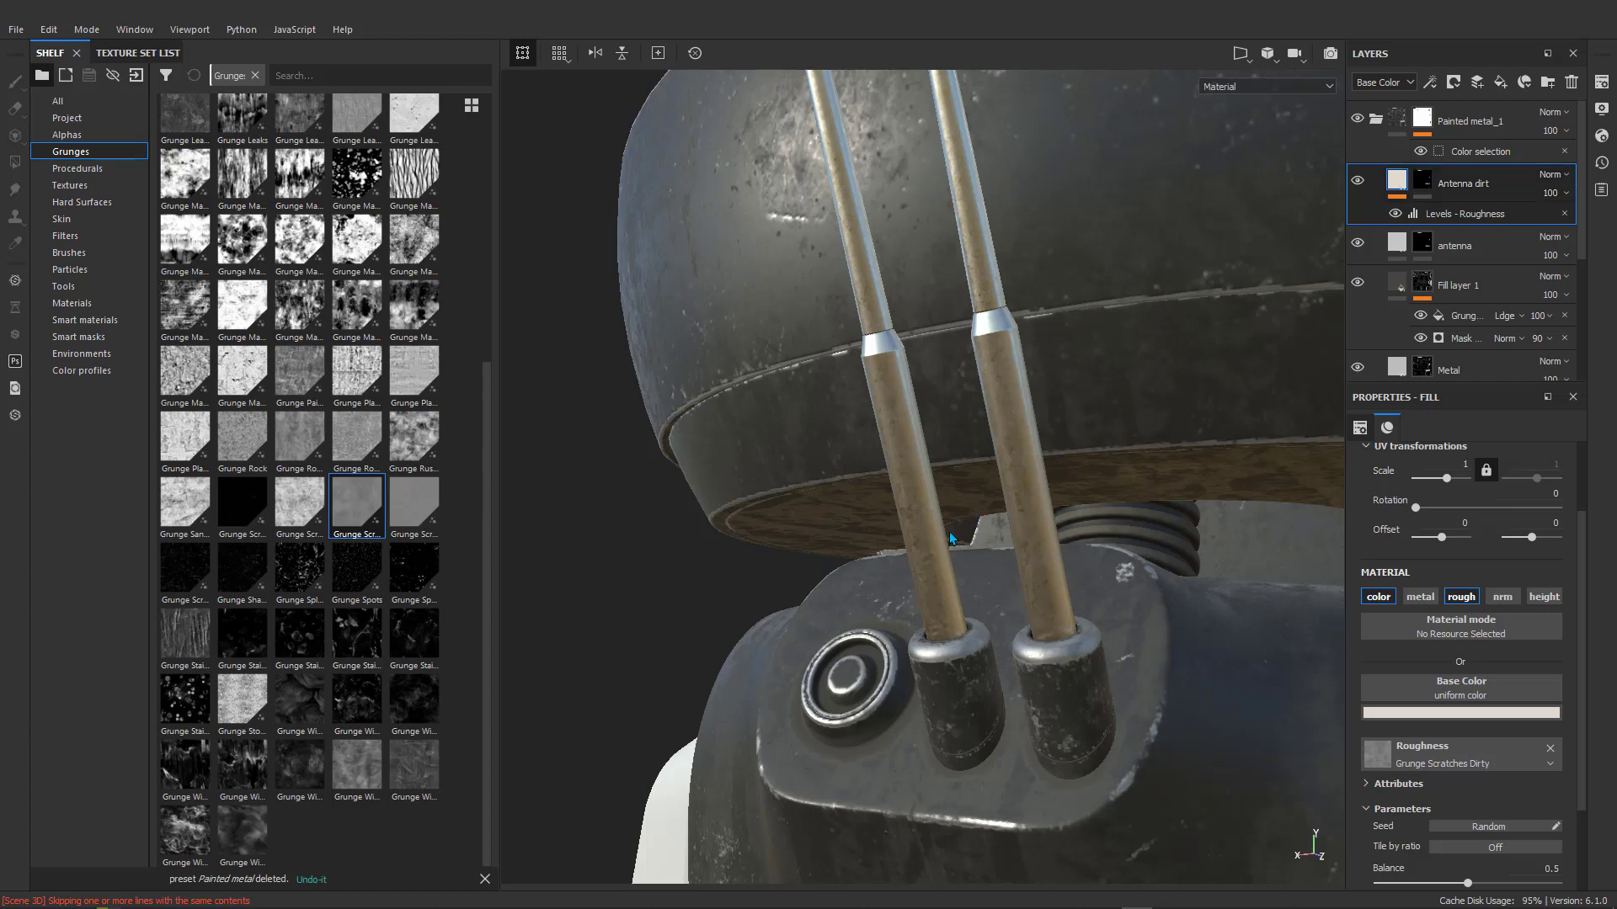
left_click_drag(950, 539, 736, 493, "alt")
scroll(762, 391, "up", 4)
left_click_drag(958, 432, 854, 519, "alt")
scroll(852, 523, "up", 7)
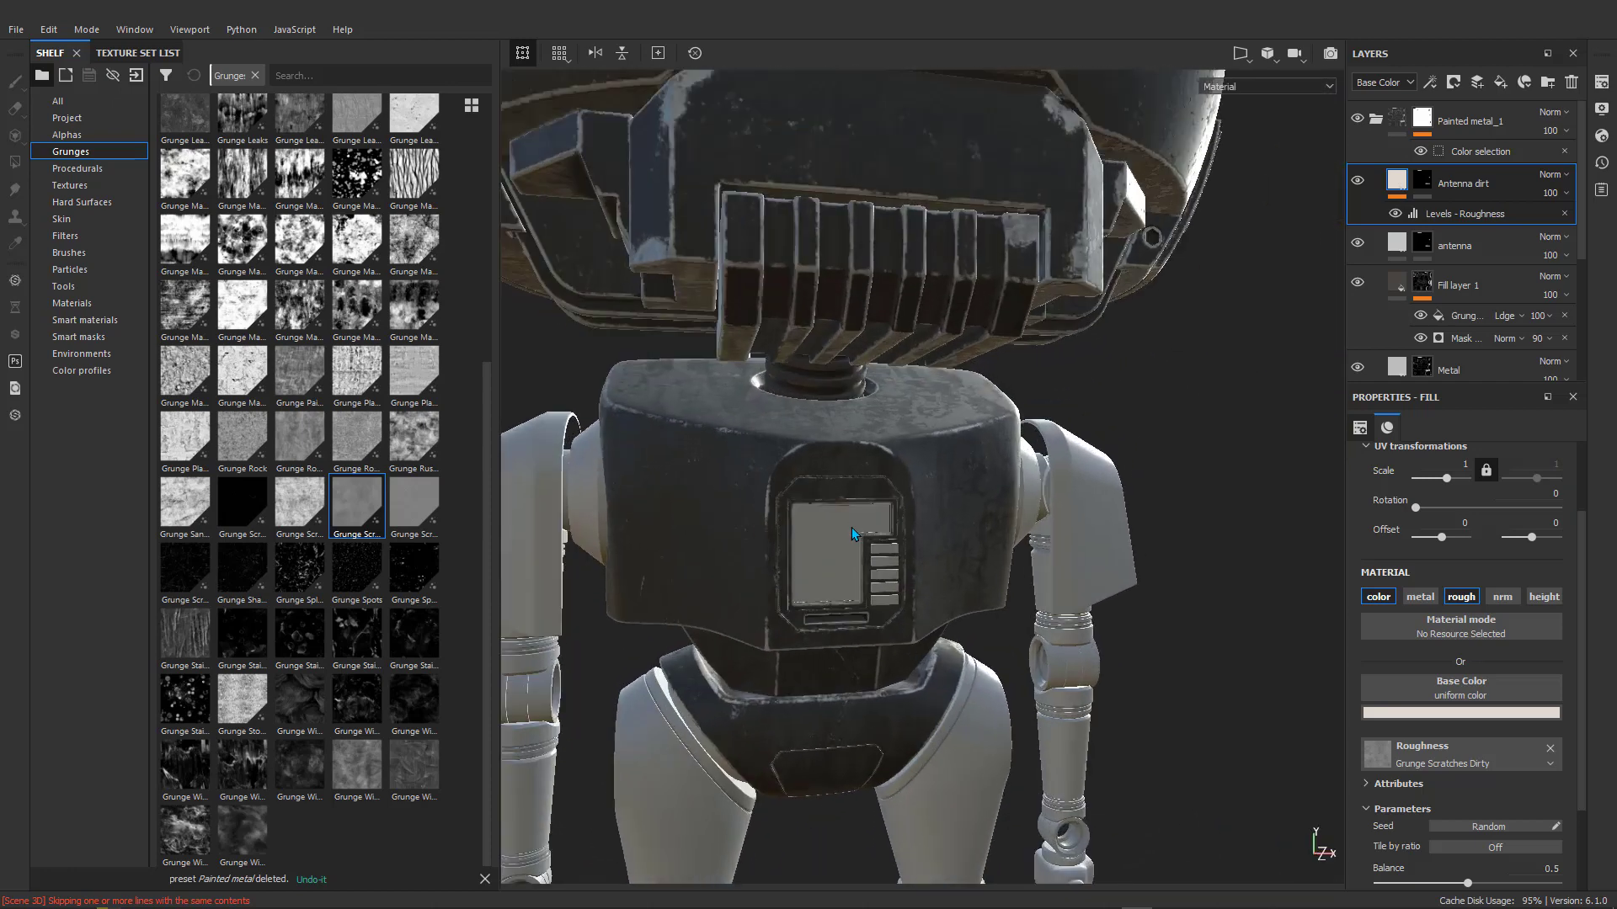
left_click_drag(788, 591, 827, 547, "alt")
middle_click_drag(827, 547, 890, 421, "alt")
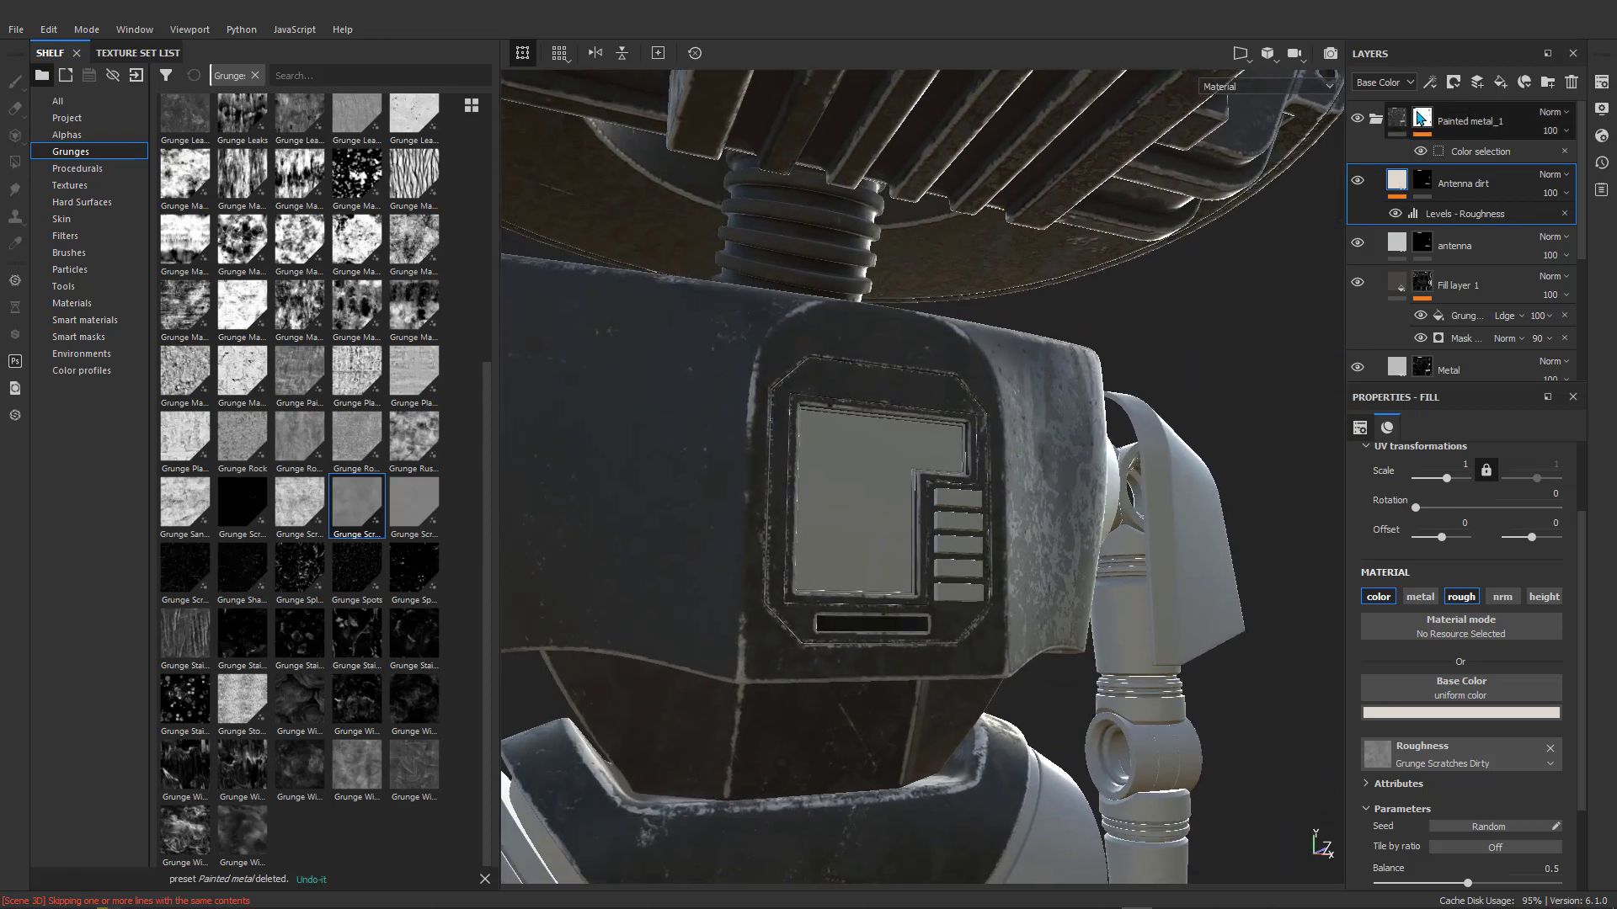
Collapse the chest's Painted metal_1 folder and switch to the robot head's texture set.
left_click(1375, 120)
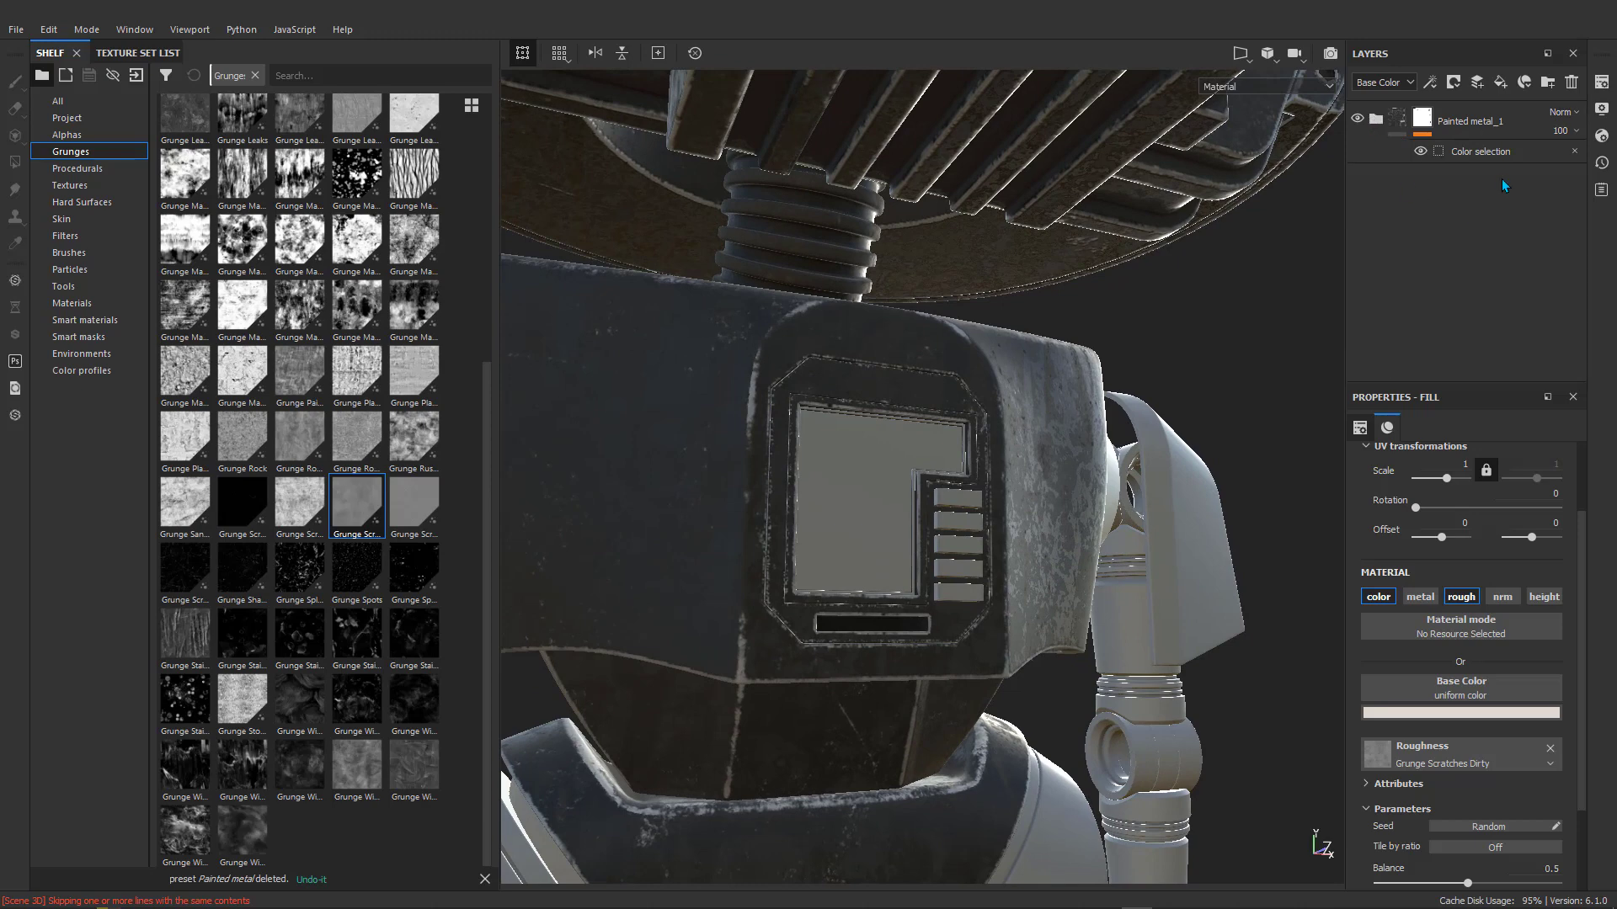
scroll(954, 319, "down", 5)
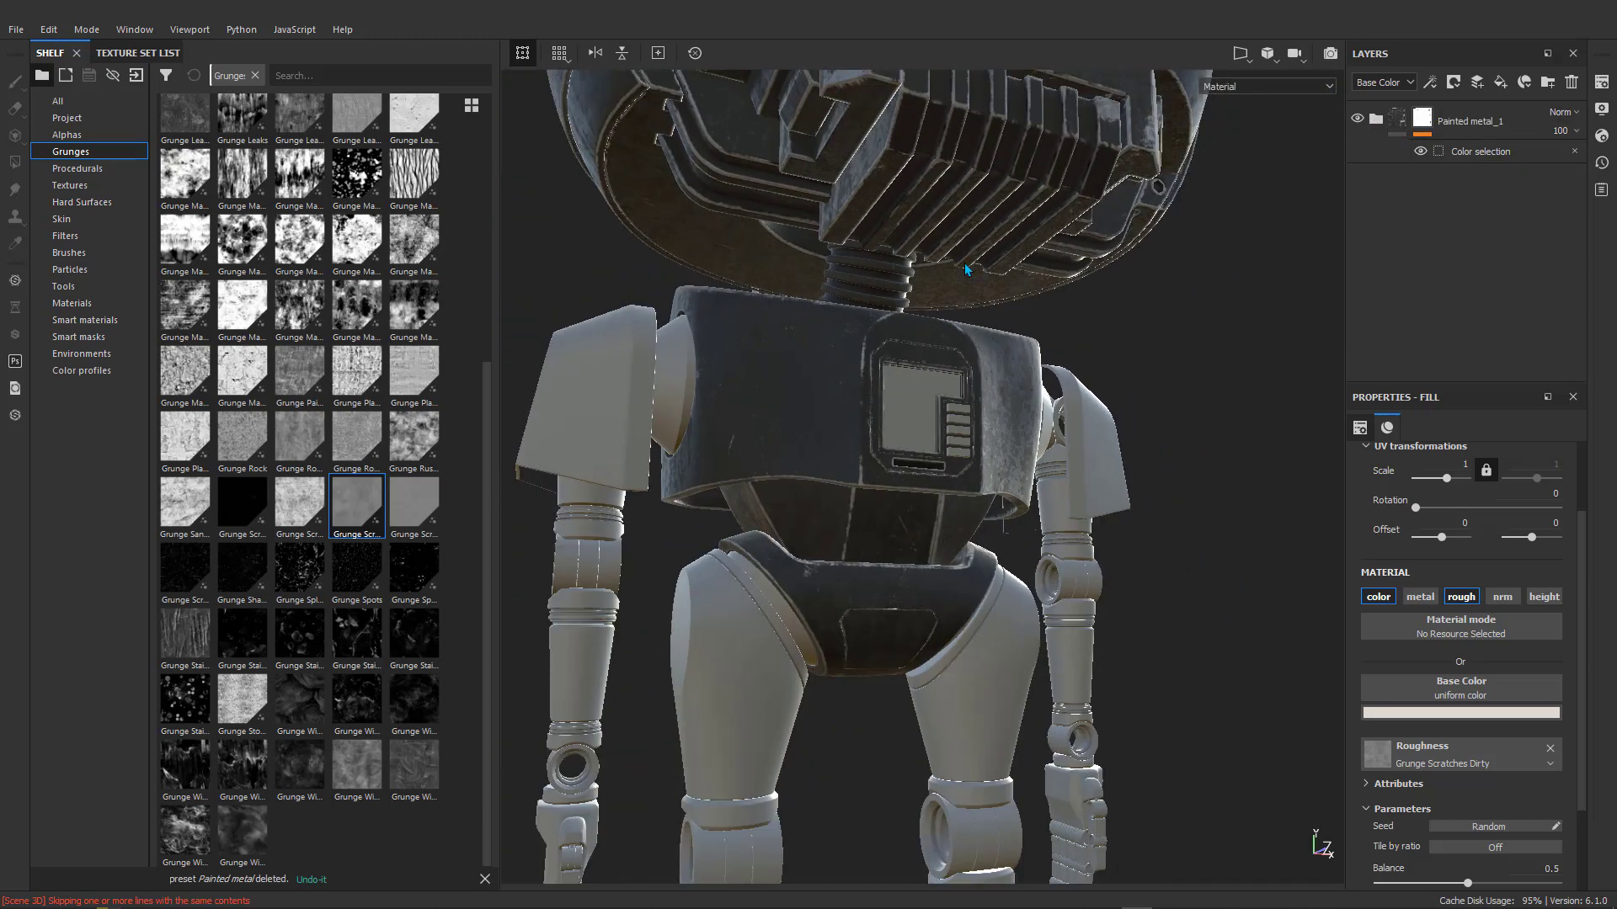
middle_click_drag(964, 263, 935, 602, "alt")
left_click_drag(926, 380, 929, 394, "alt")
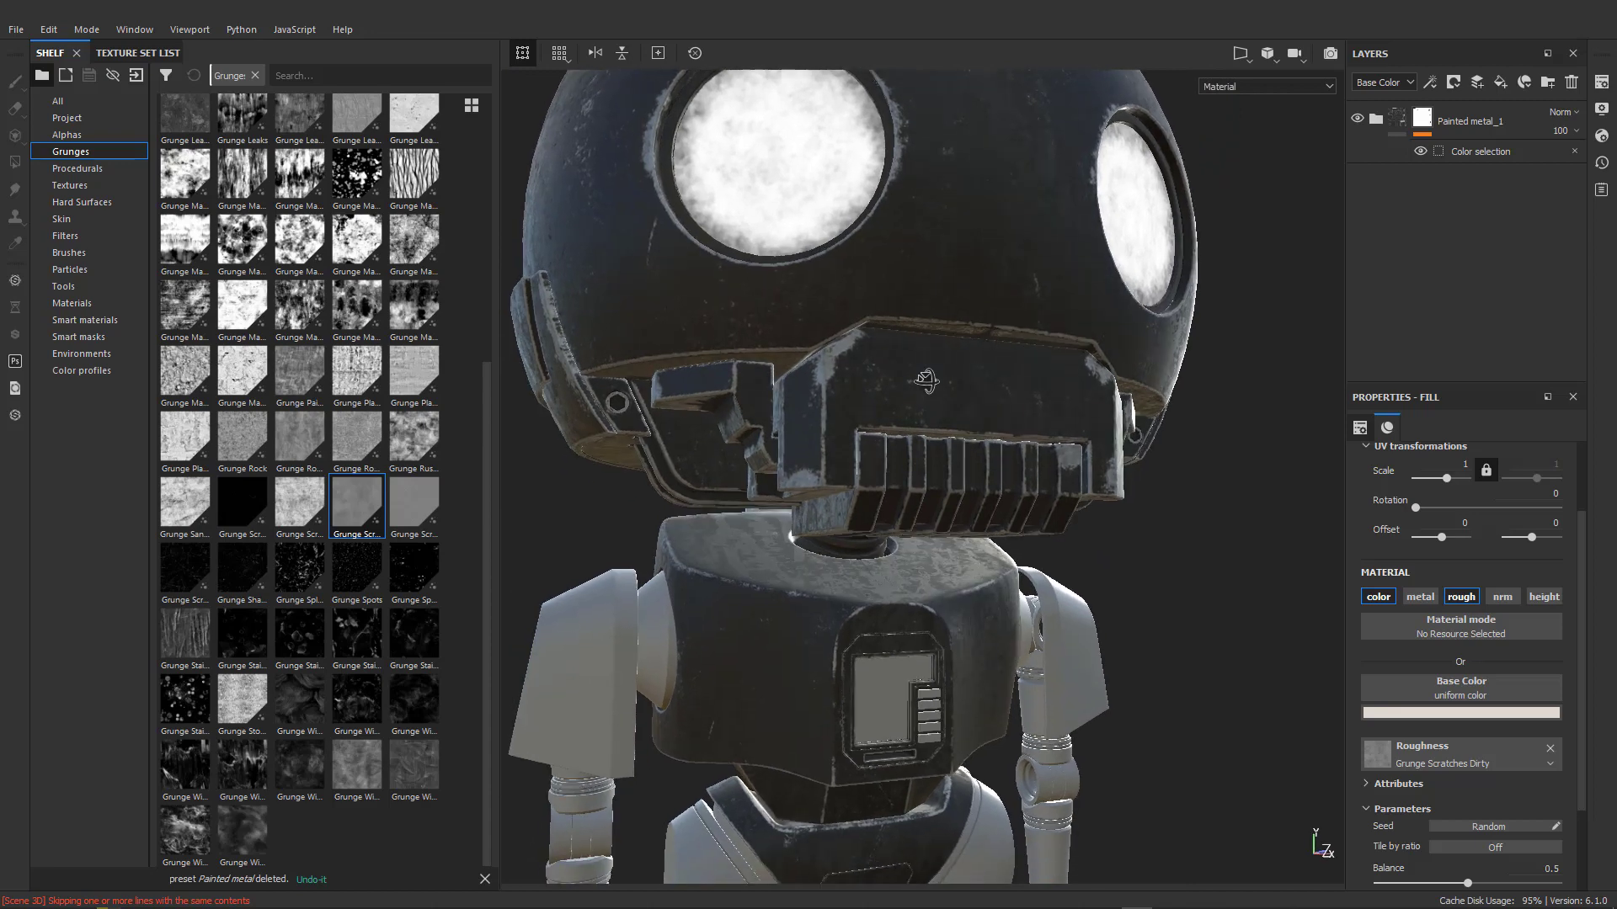
key("ctrl")
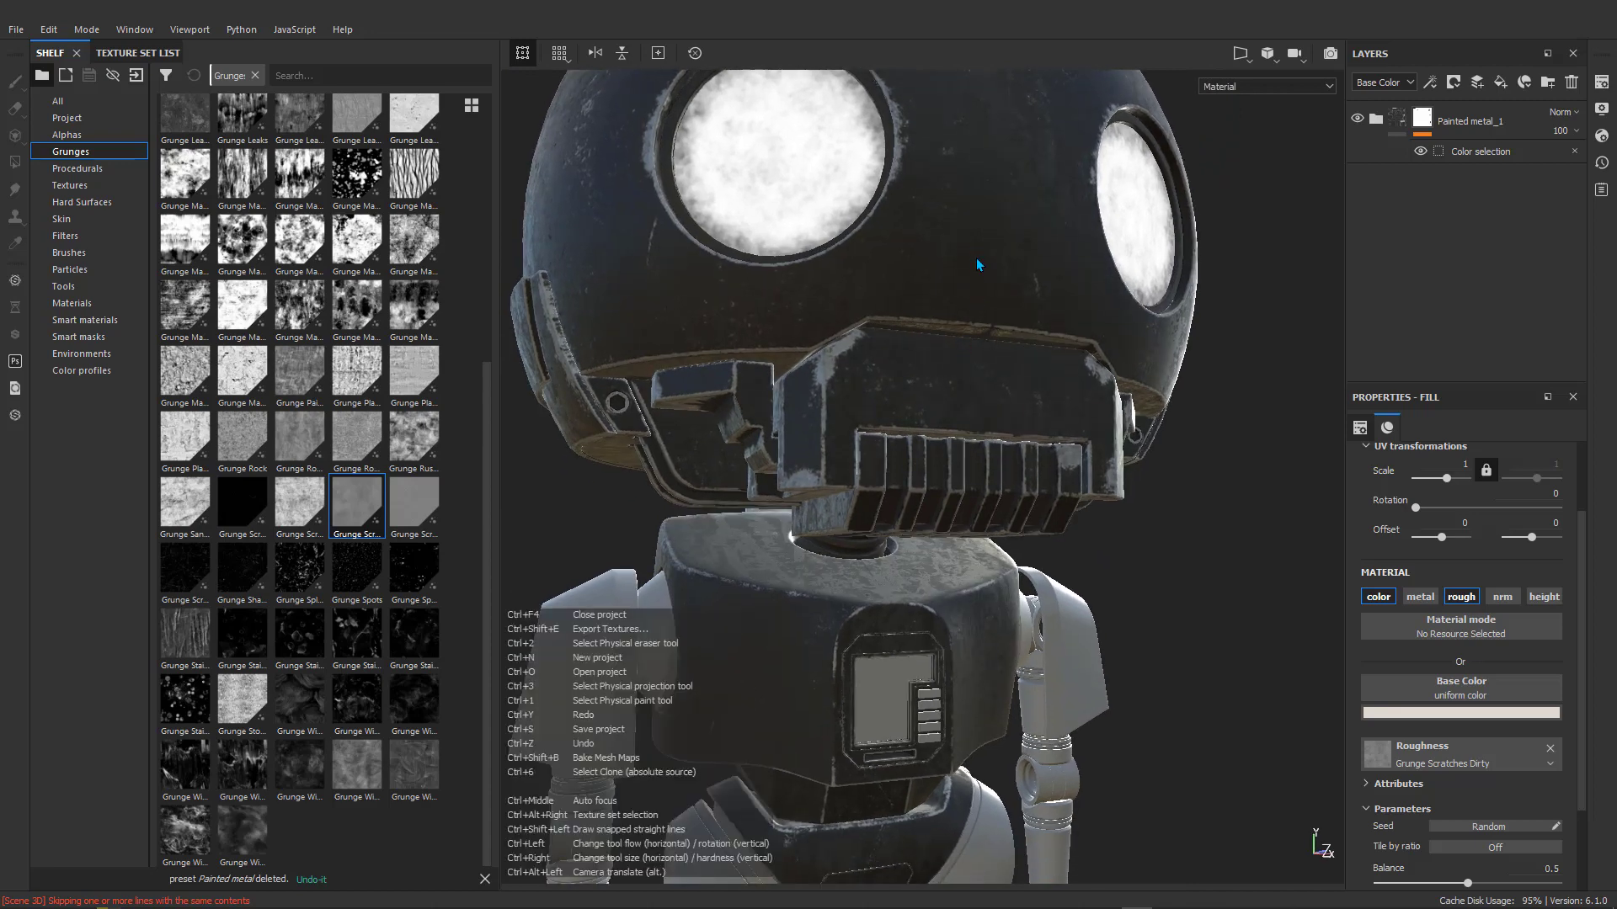
key("ctrl+alt")
key("ctrl+alt")
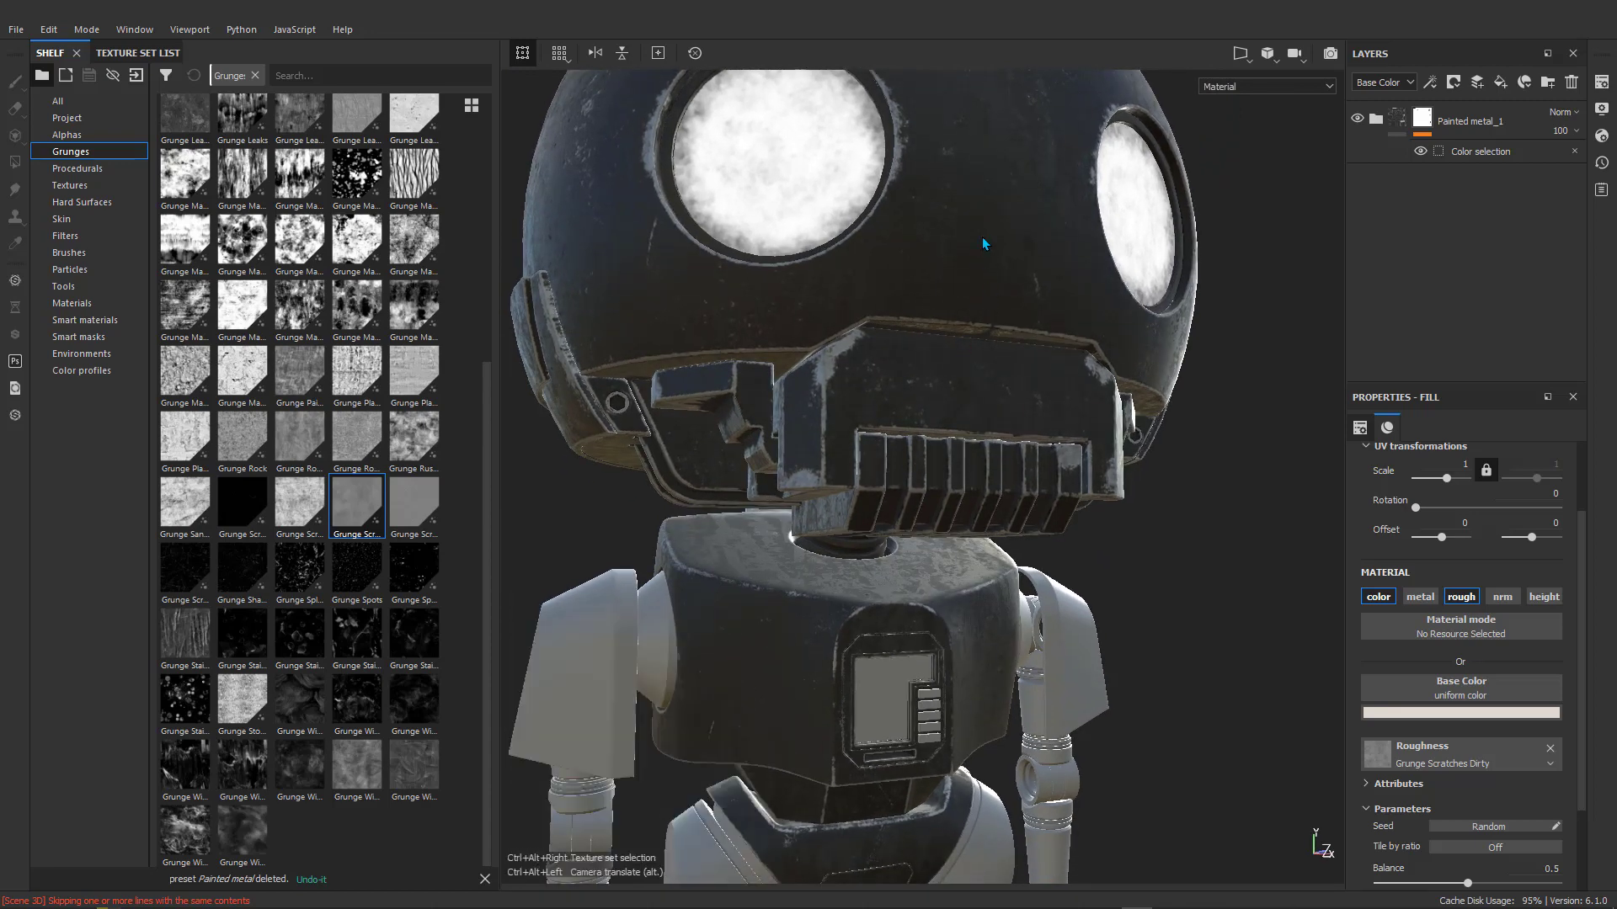
right_click(977, 290, "ctrl+alt")
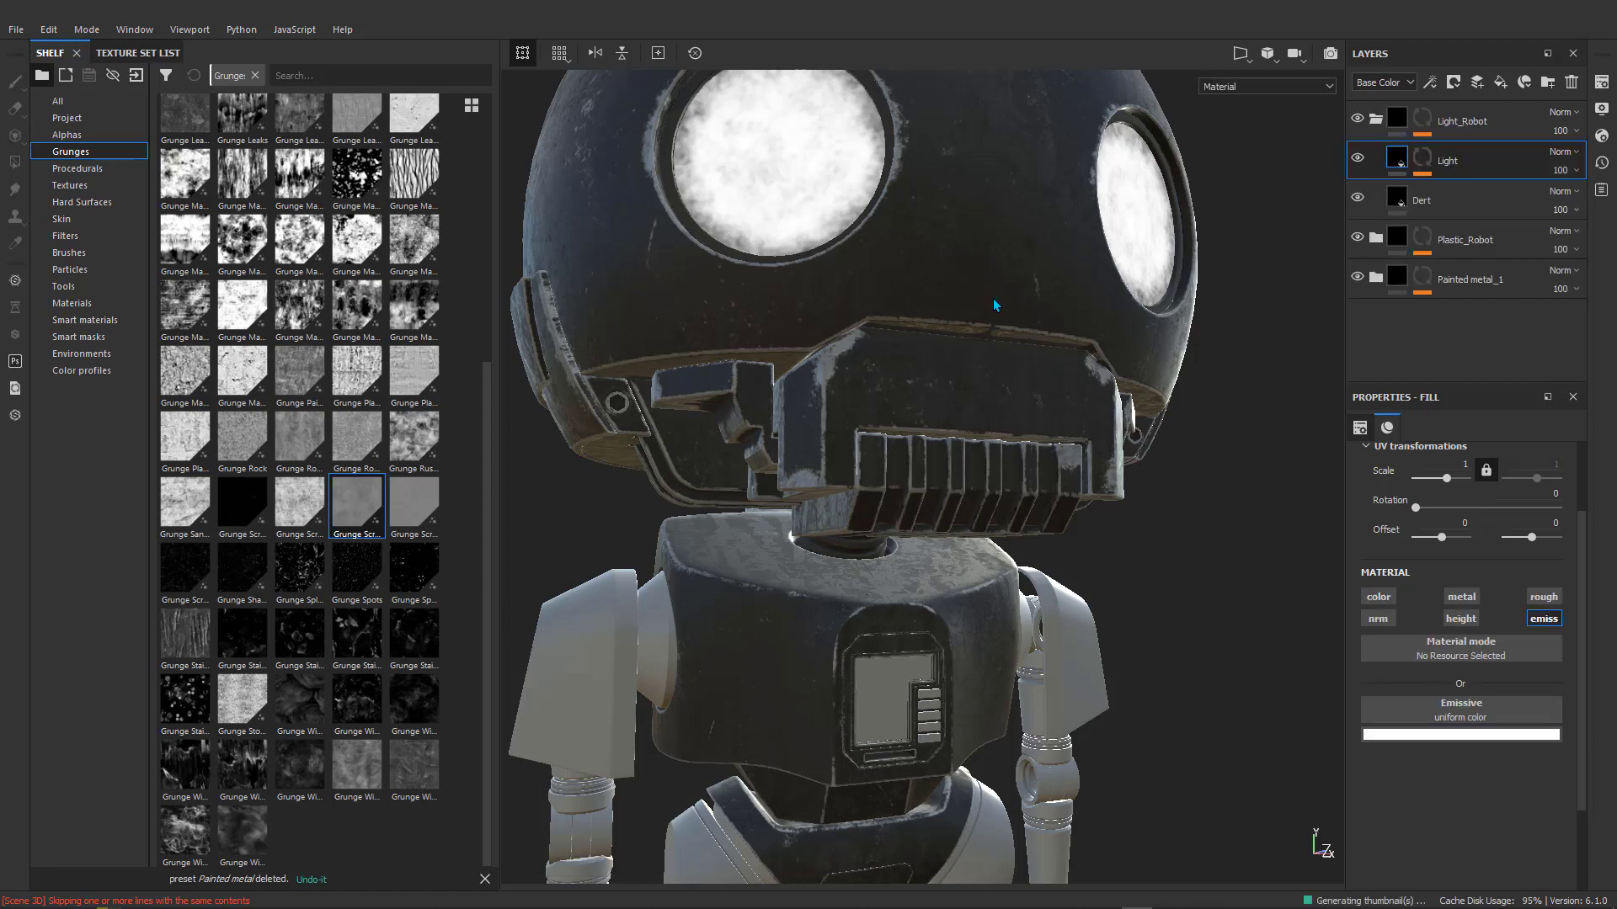
Collapse the Light_Robot folder and copy the head's Plastic_Robot layer folder.
left_click(1377, 122)
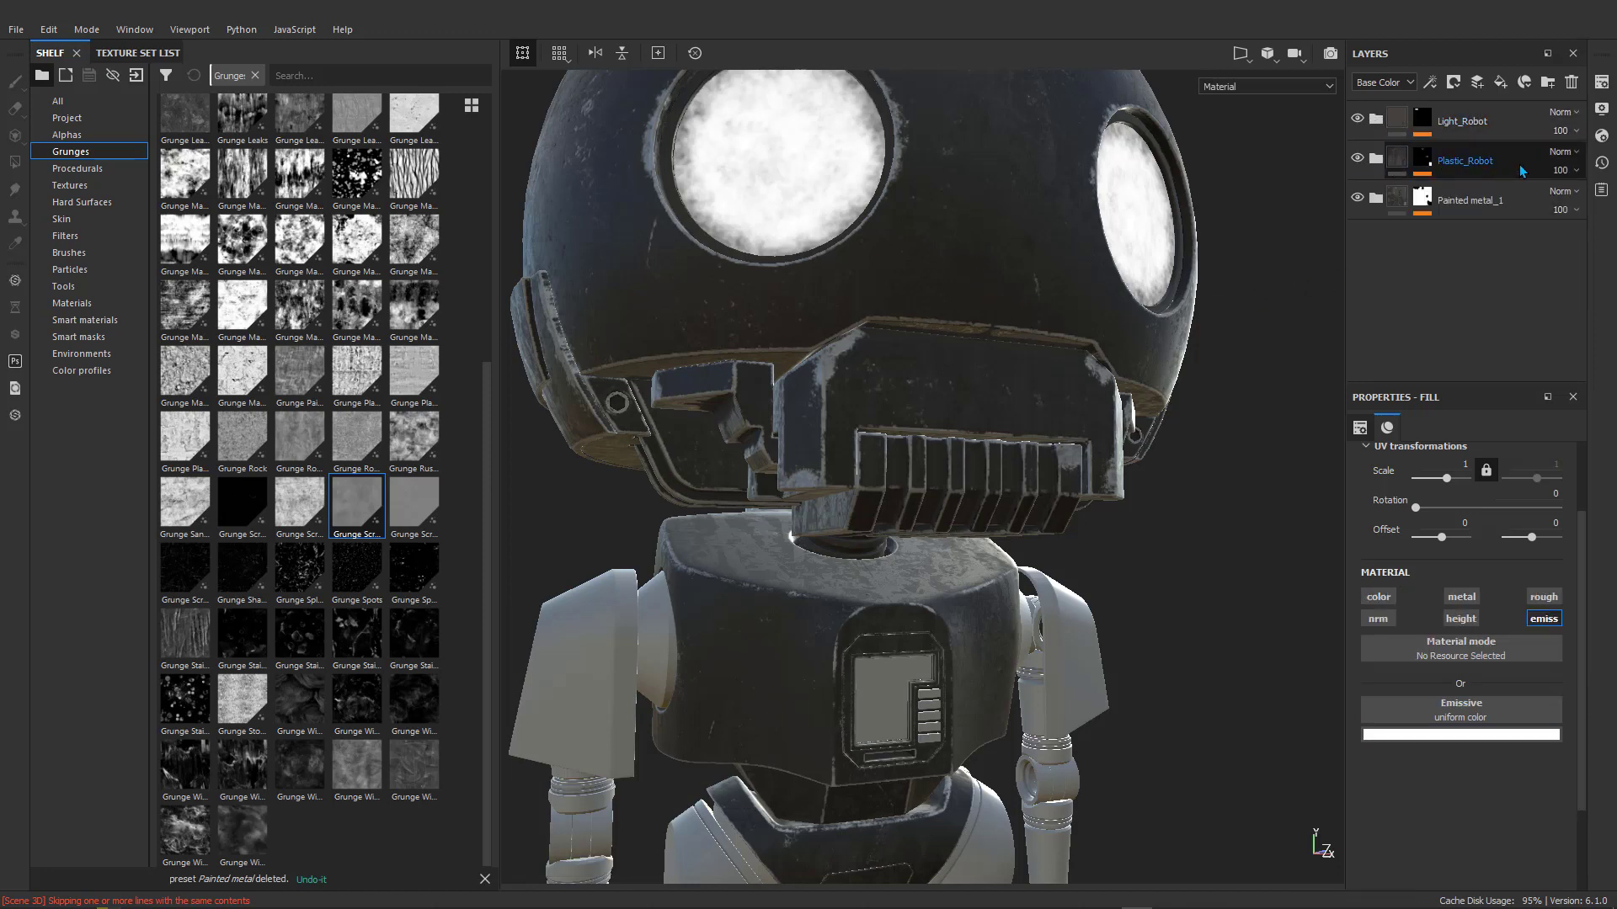
left_click(1495, 161)
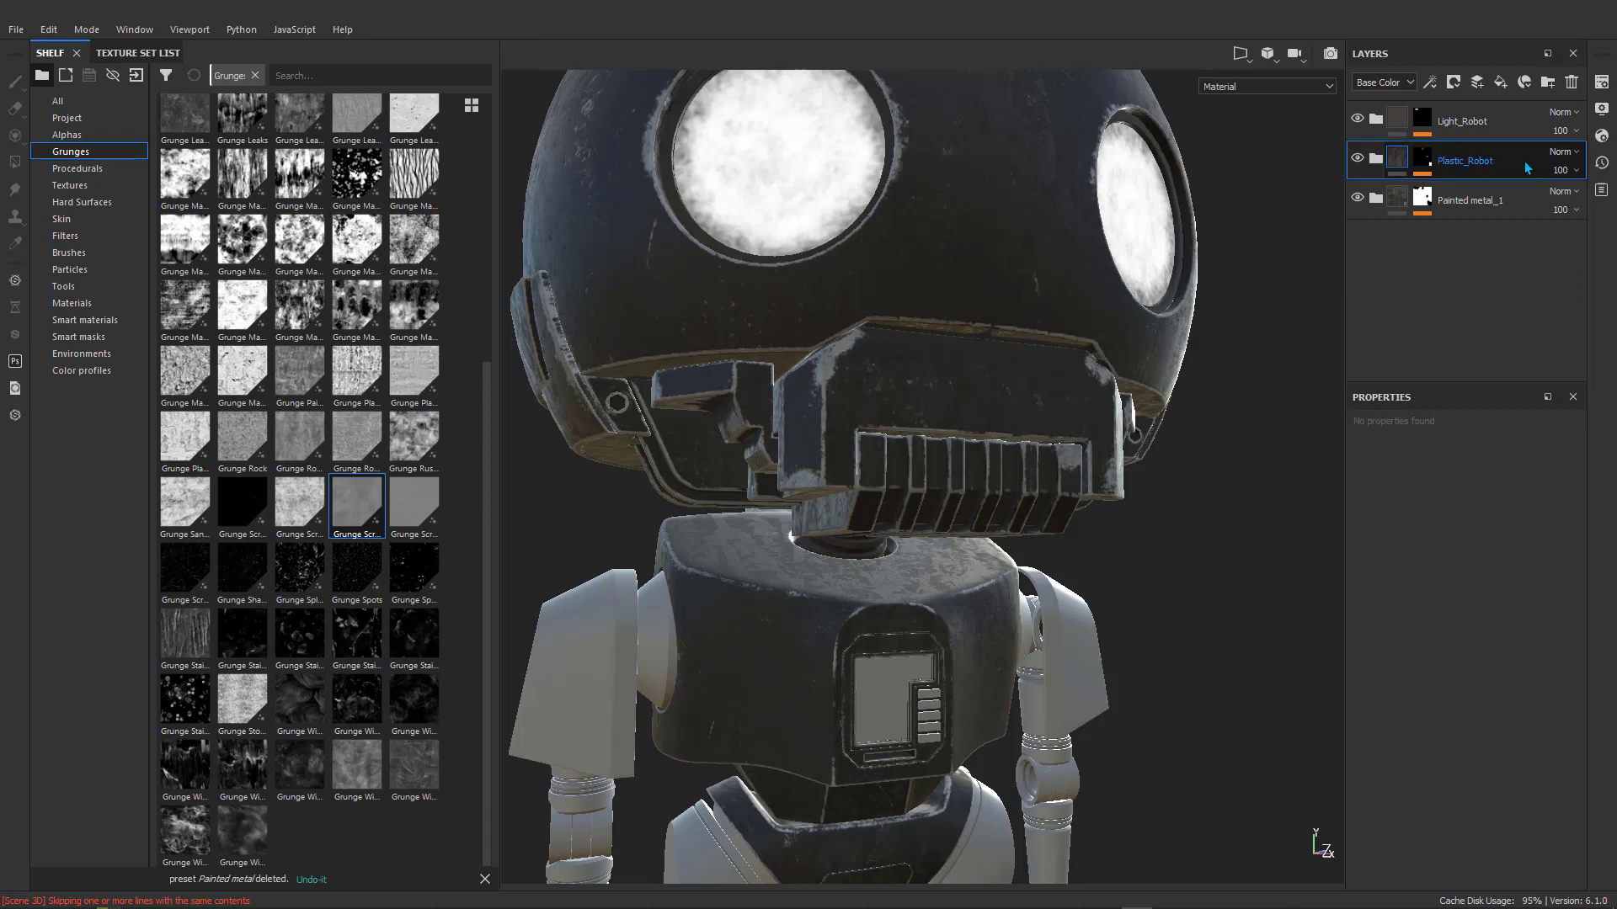
right_click(1524, 160)
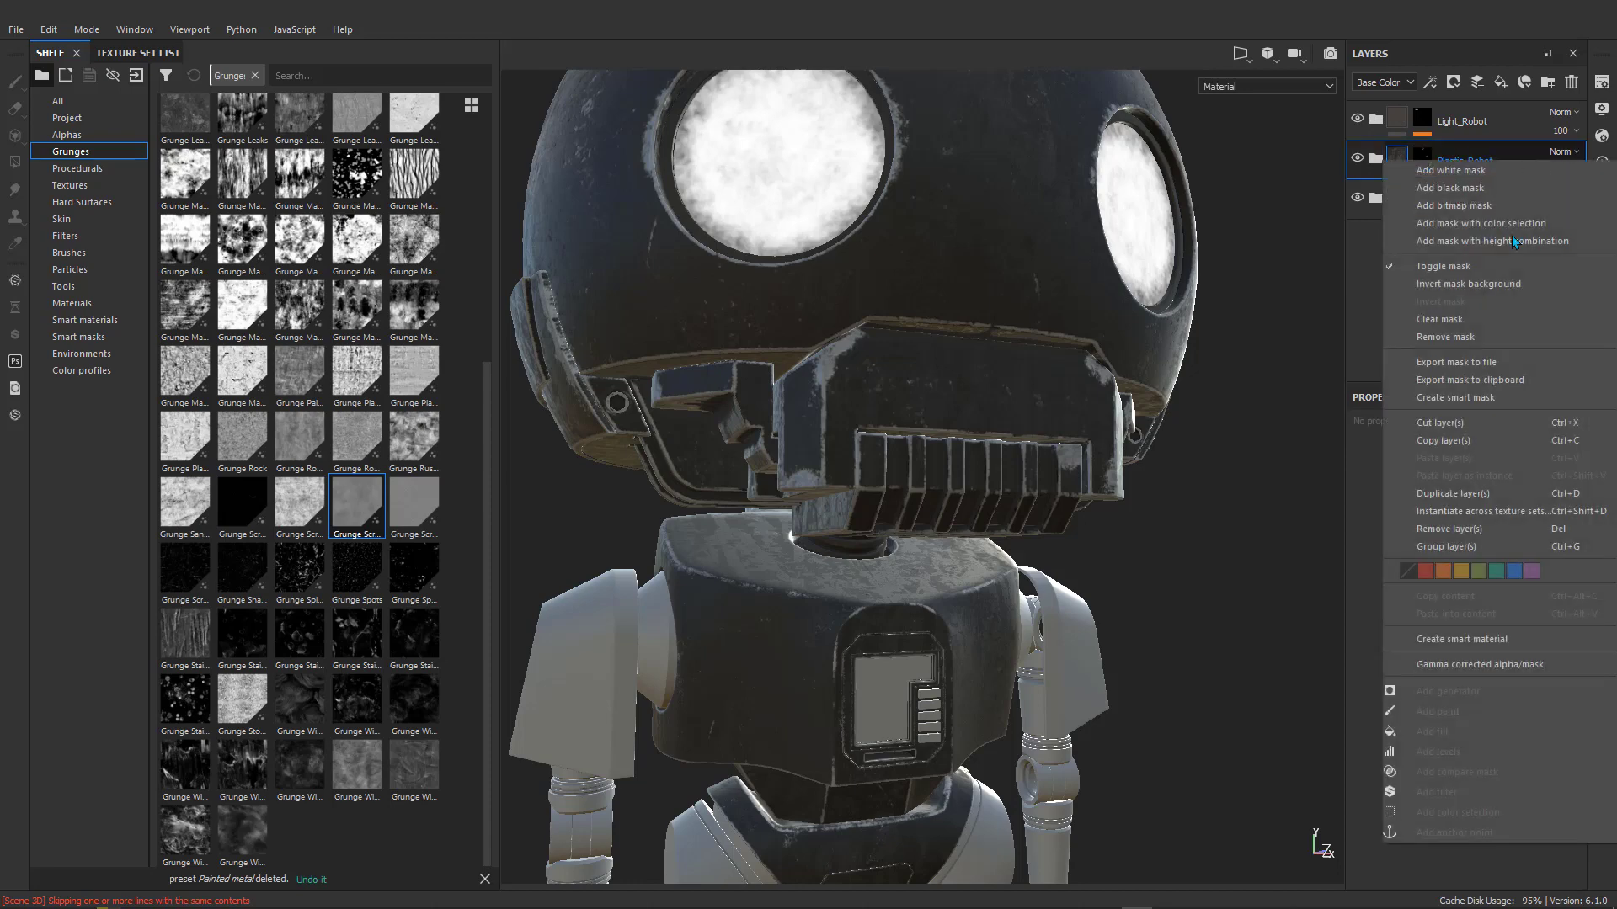
left_click(1443, 439)
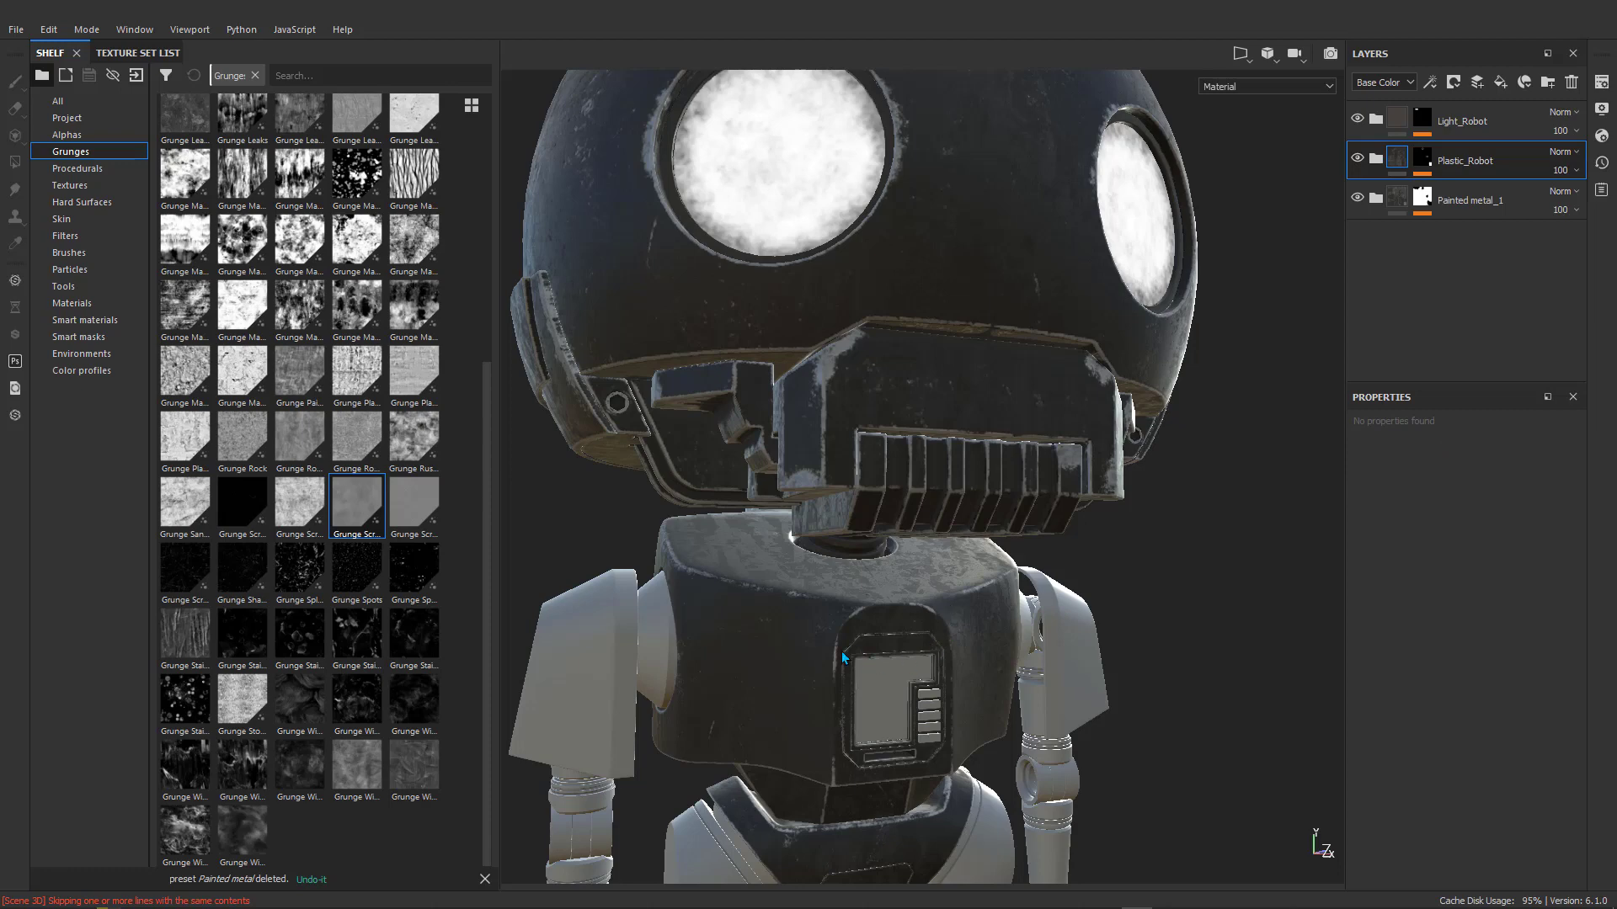
Paste the Plastic_Robot folder into the chest's texture set and place it above Painted metal_1.
right_click(797, 624, "ctrl+alt")
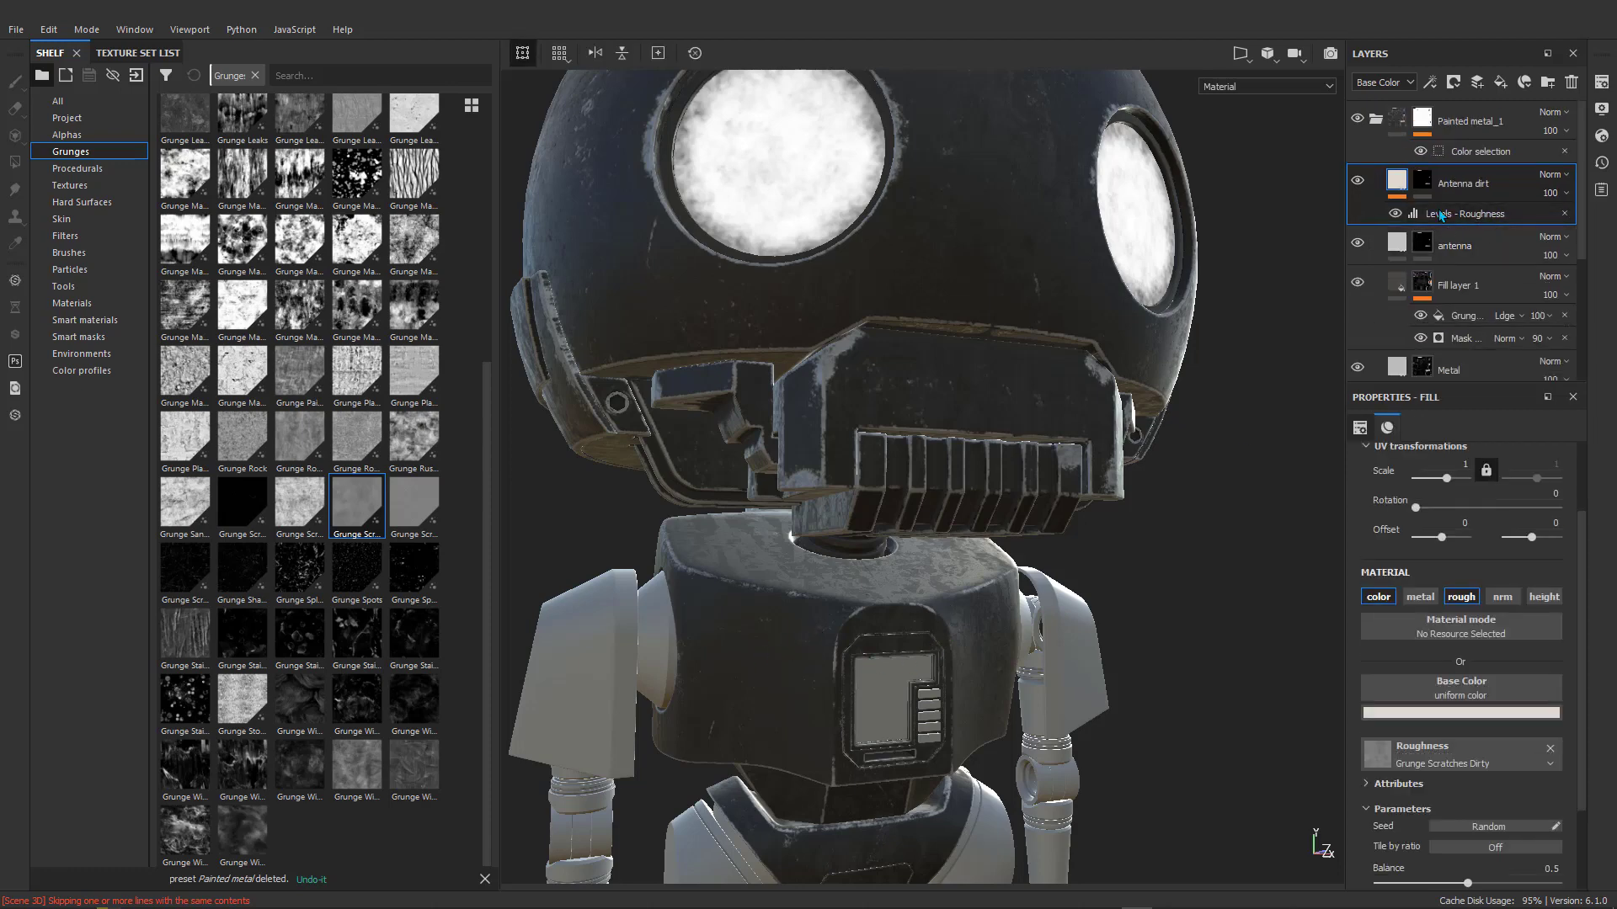
left_click(1377, 120)
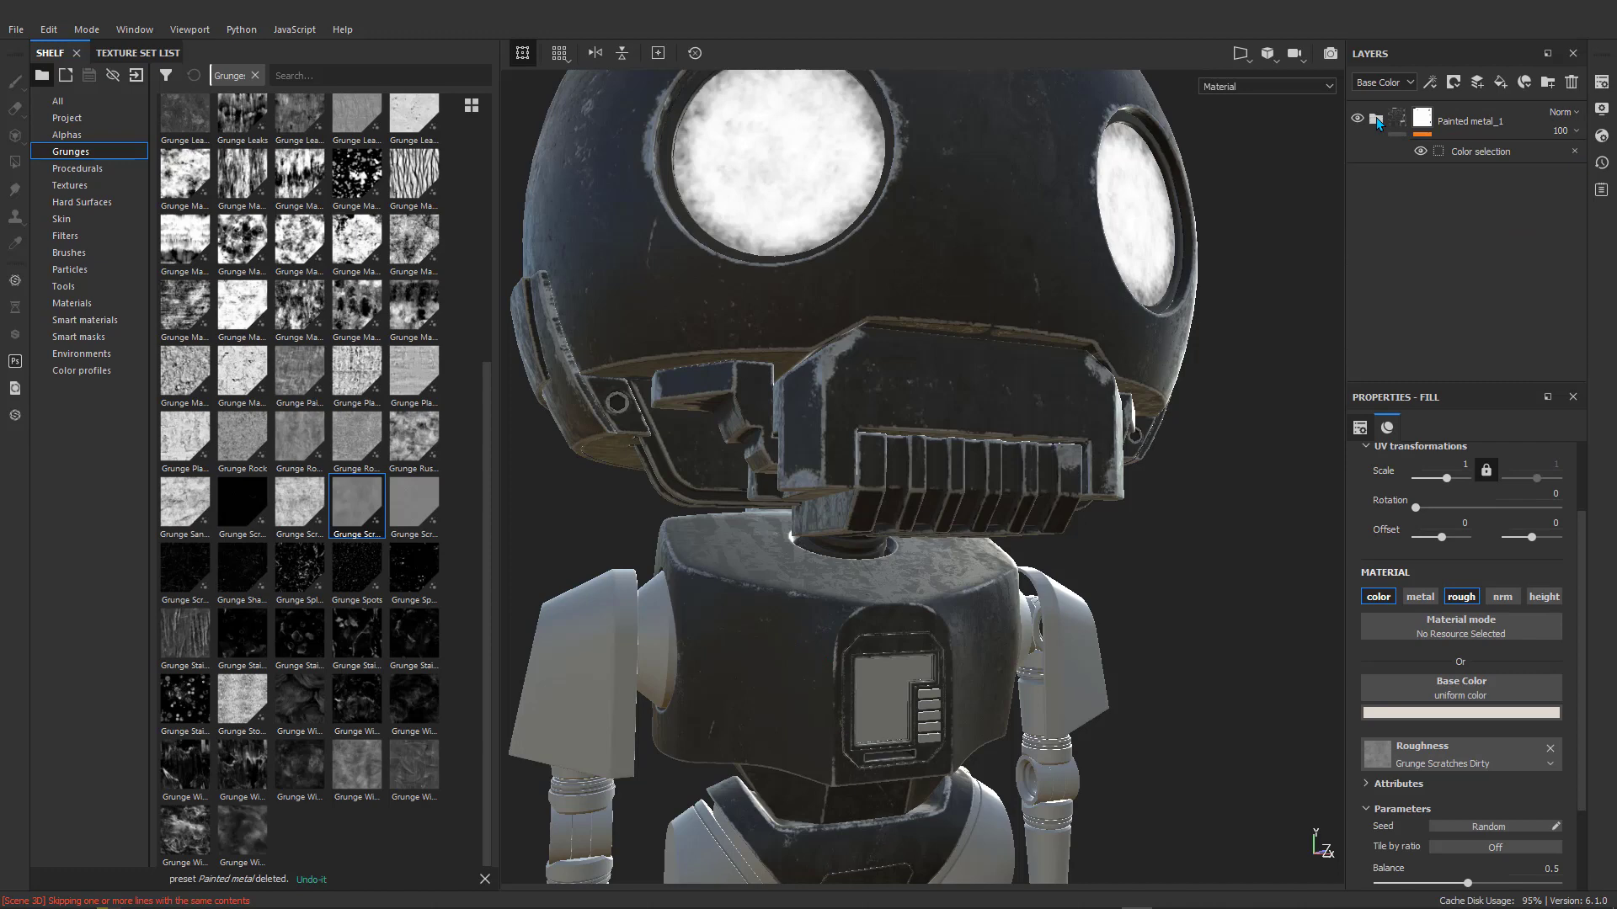
right_click(1474, 183)
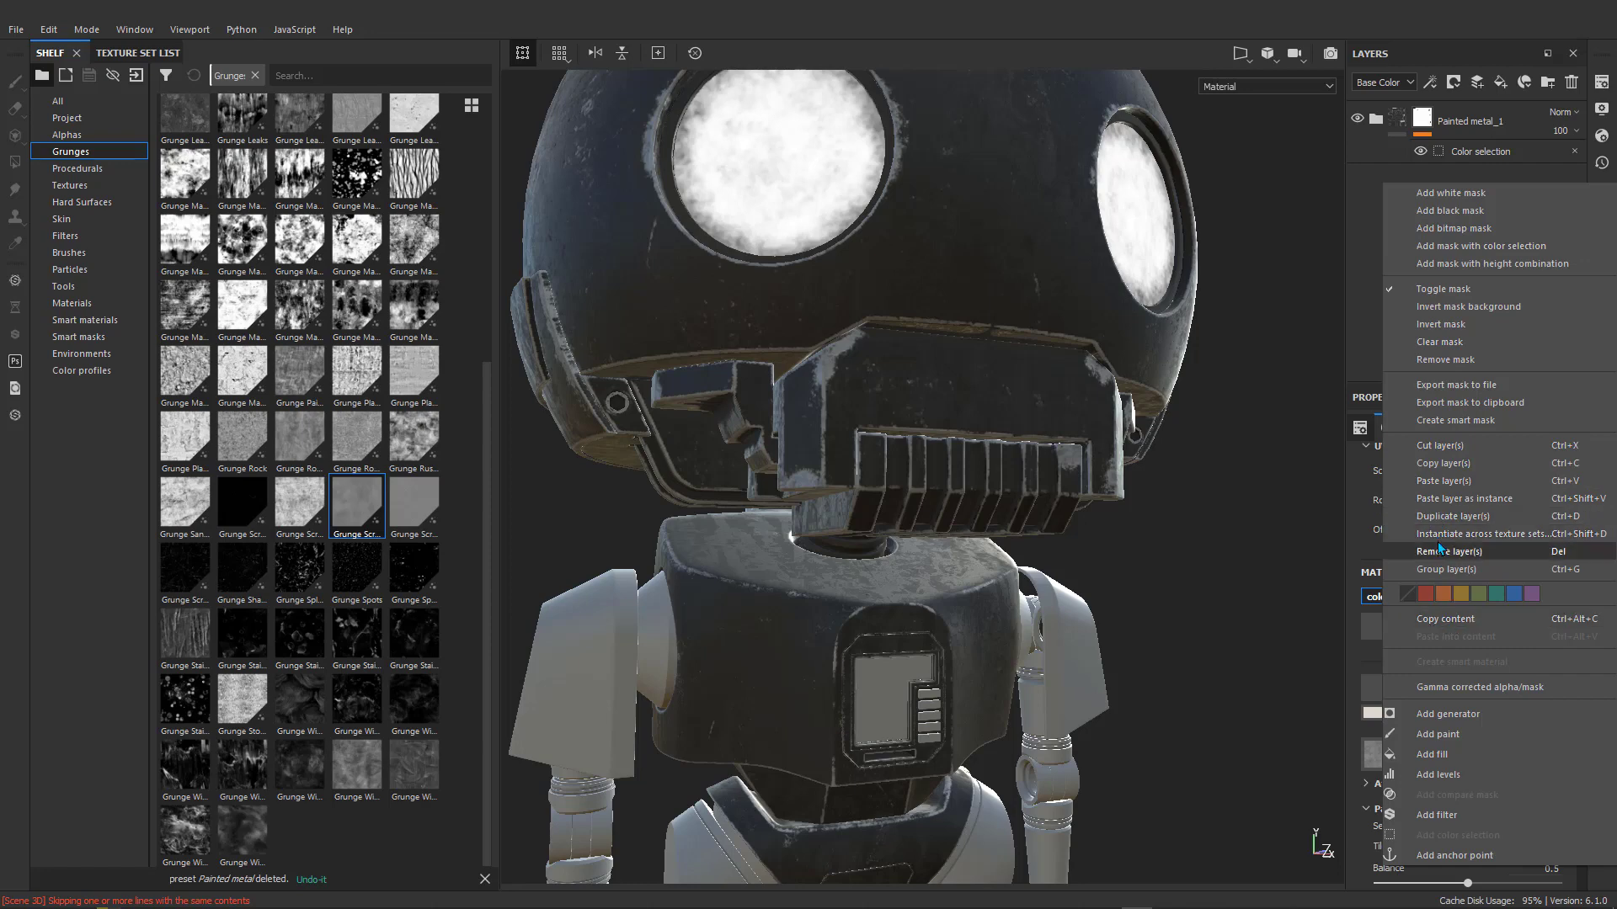
left_click(1447, 486)
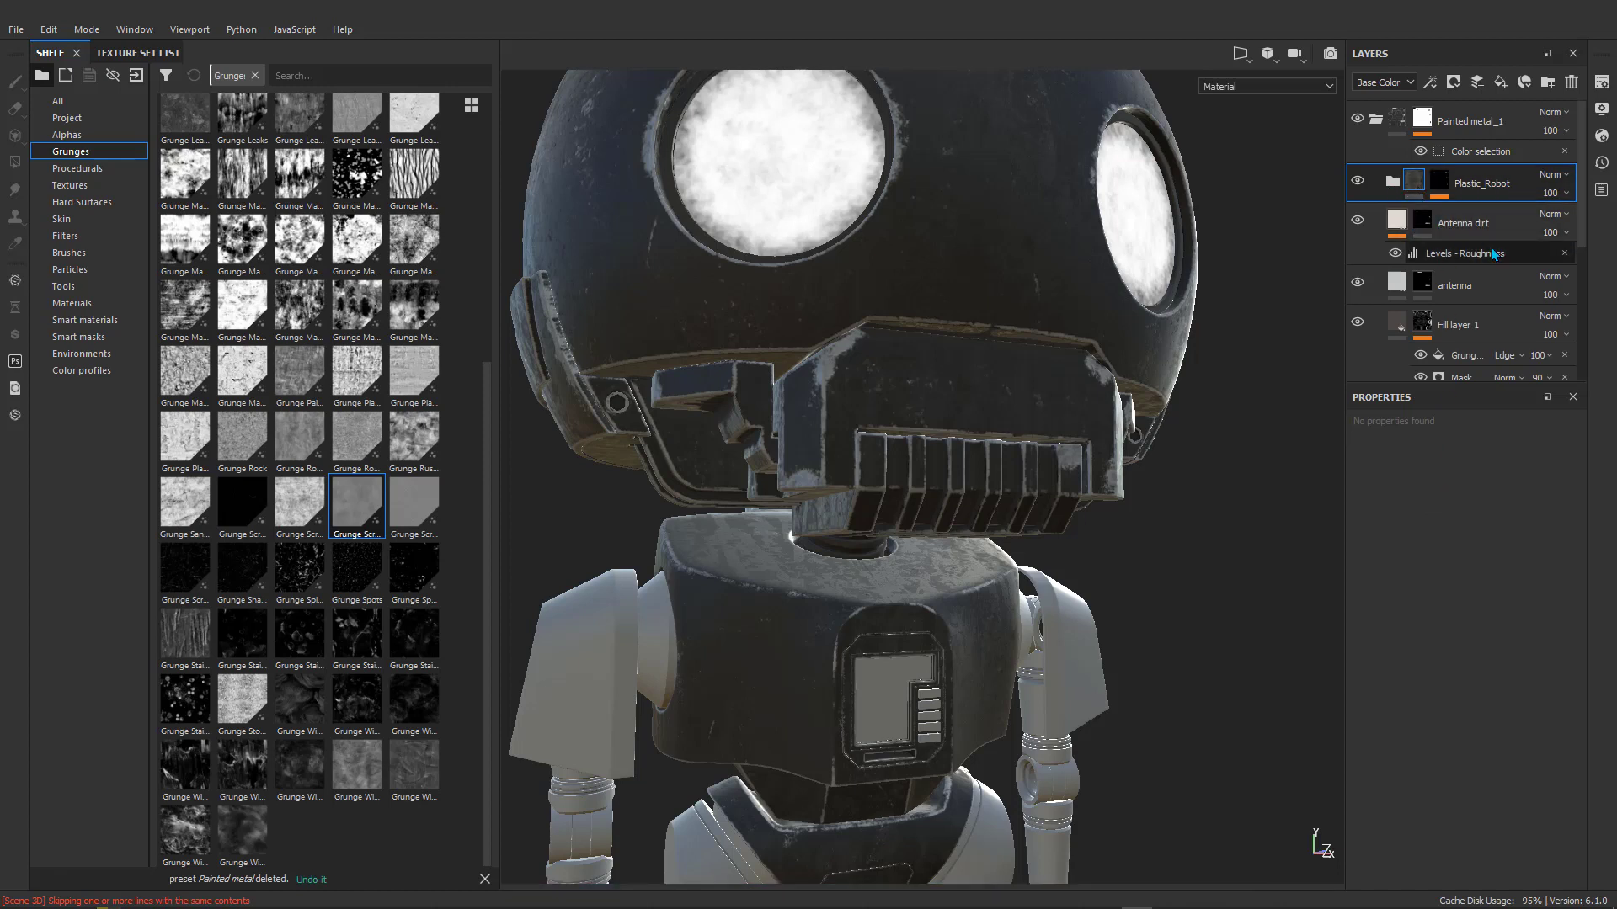
mouse_move(1506, 194)
left_mouse_down()
mouse_move(1478, 174)
mouse_move(1462, 104)
left_mouse_up()
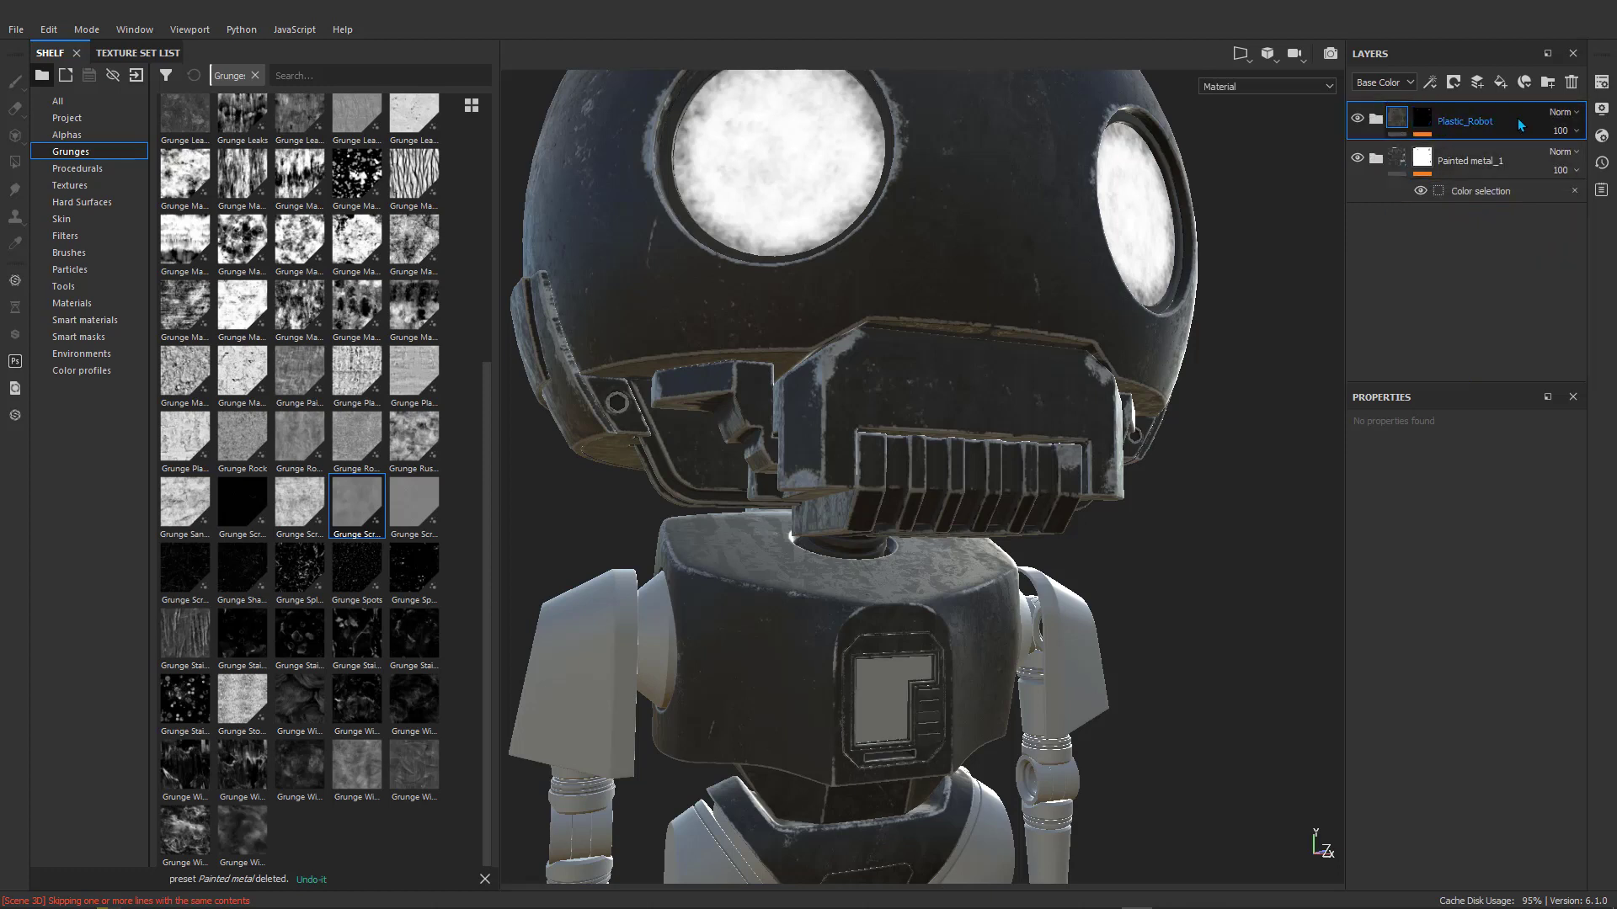
Show the color selection settings of Plastic_Robot's mask and examine the plastic buttons beside the chest screen.
left_click(1425, 119)
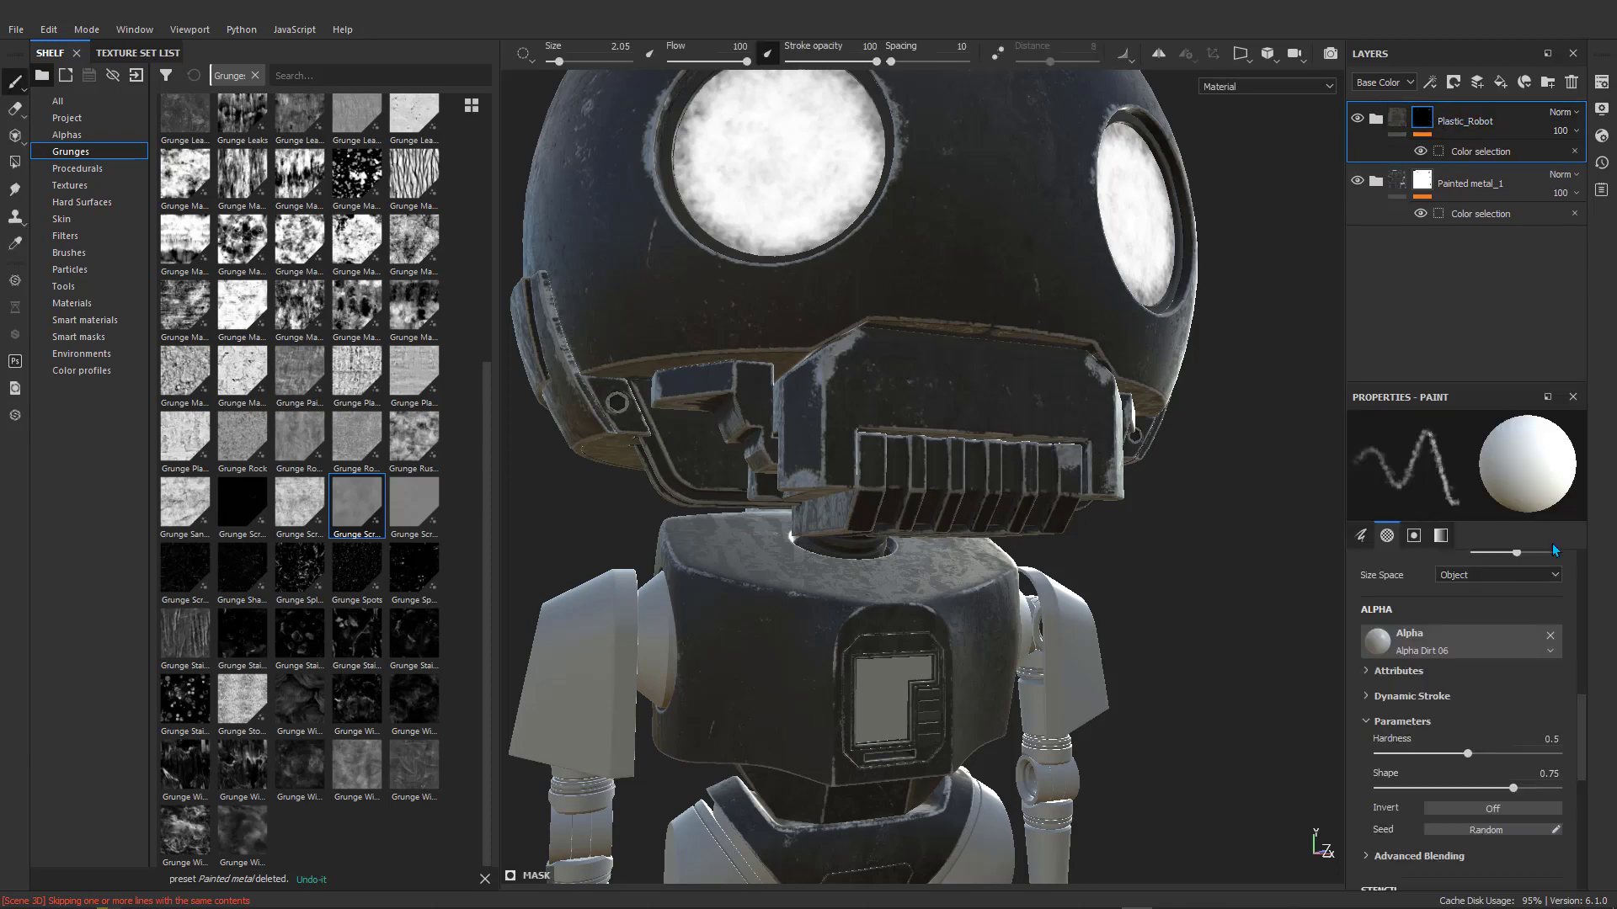
left_click(1495, 152)
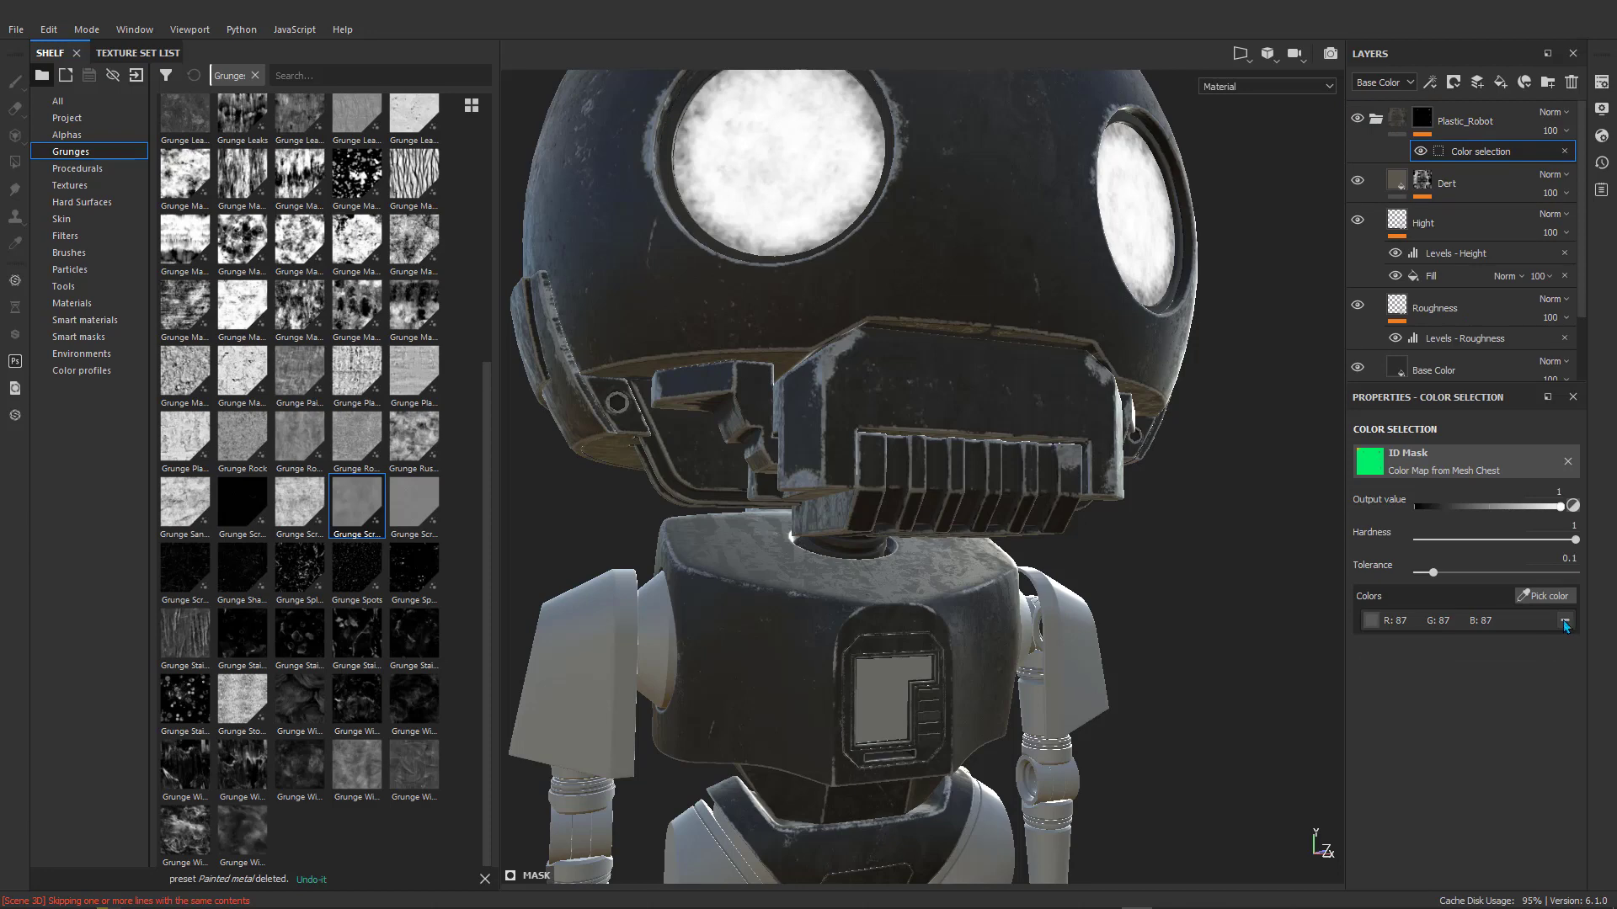
scroll(901, 745, "up", 5)
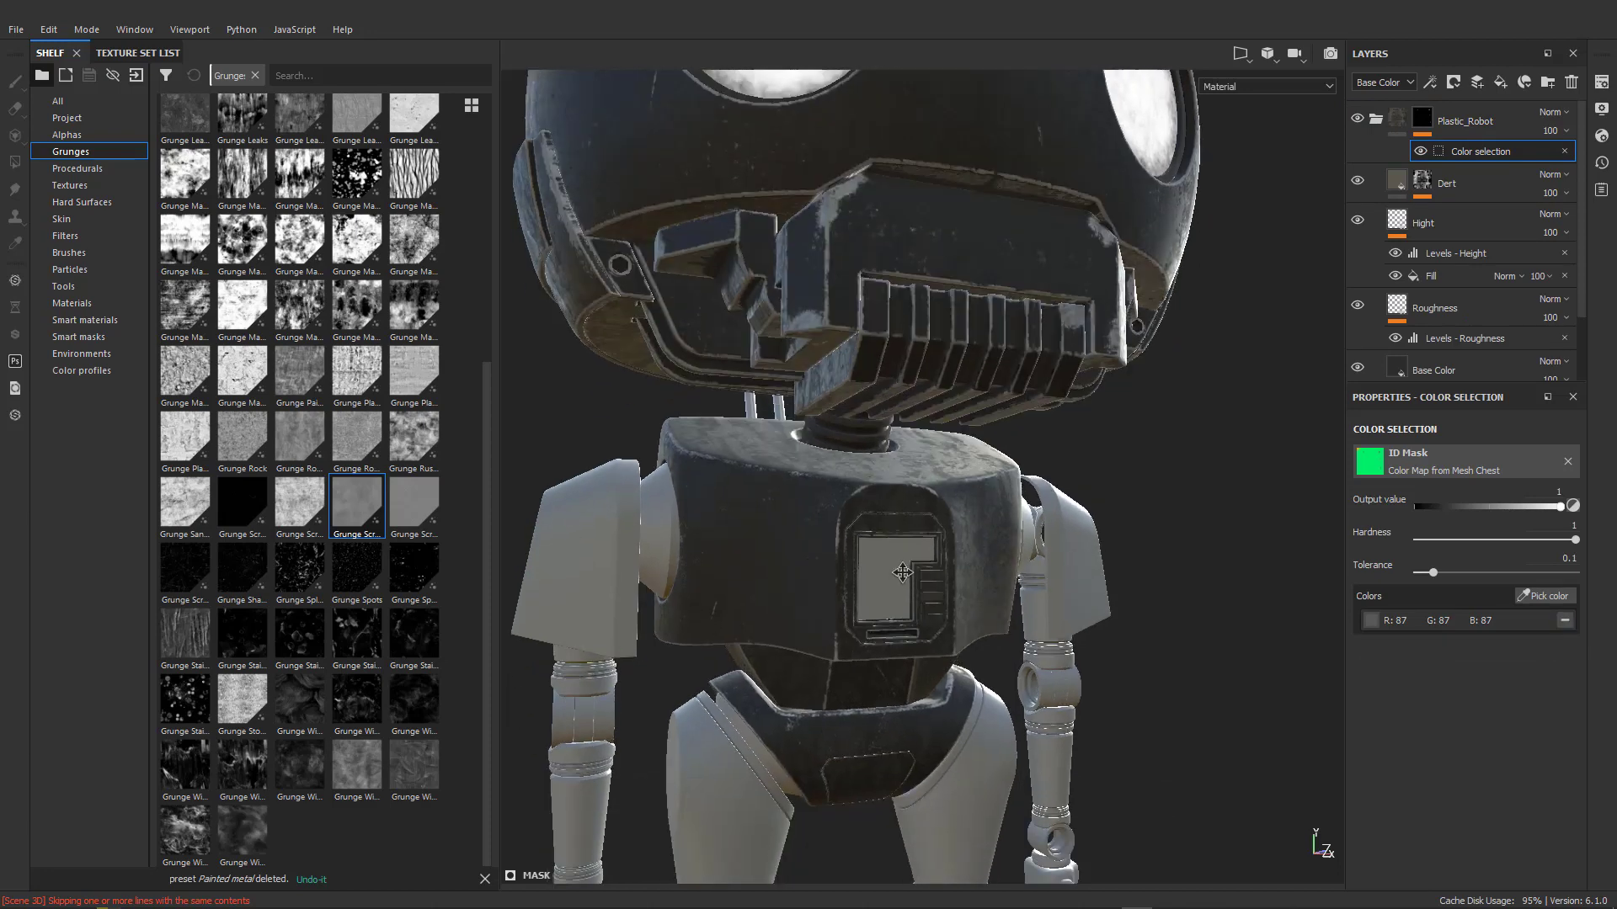
left_click_drag(957, 543, 997, 519, "alt")
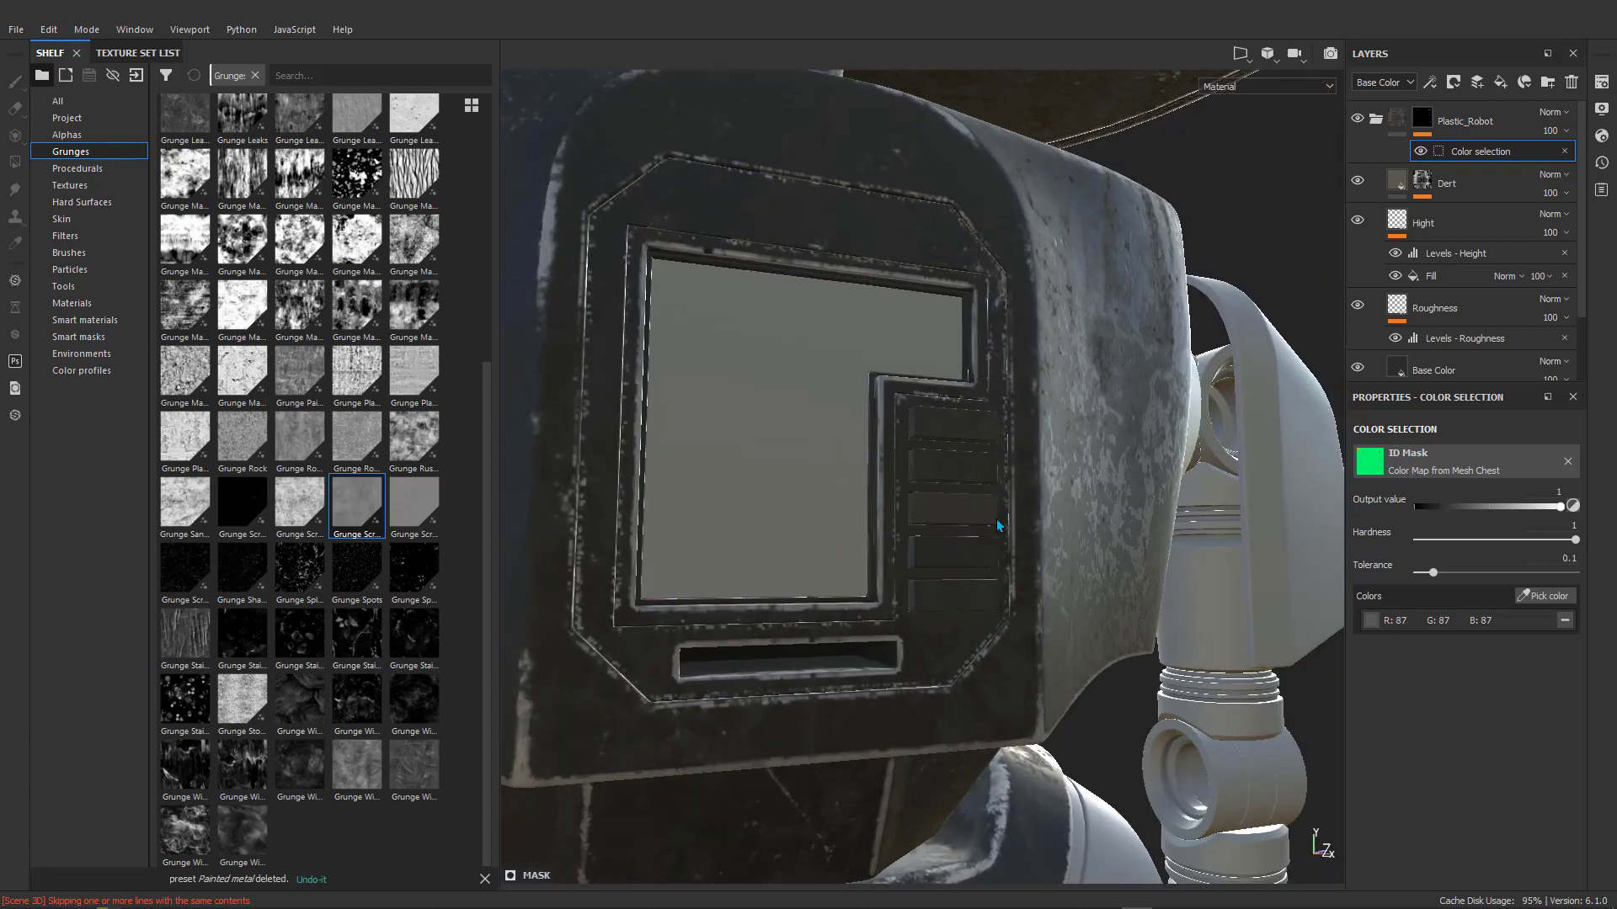
scroll(943, 421, "down", 6)
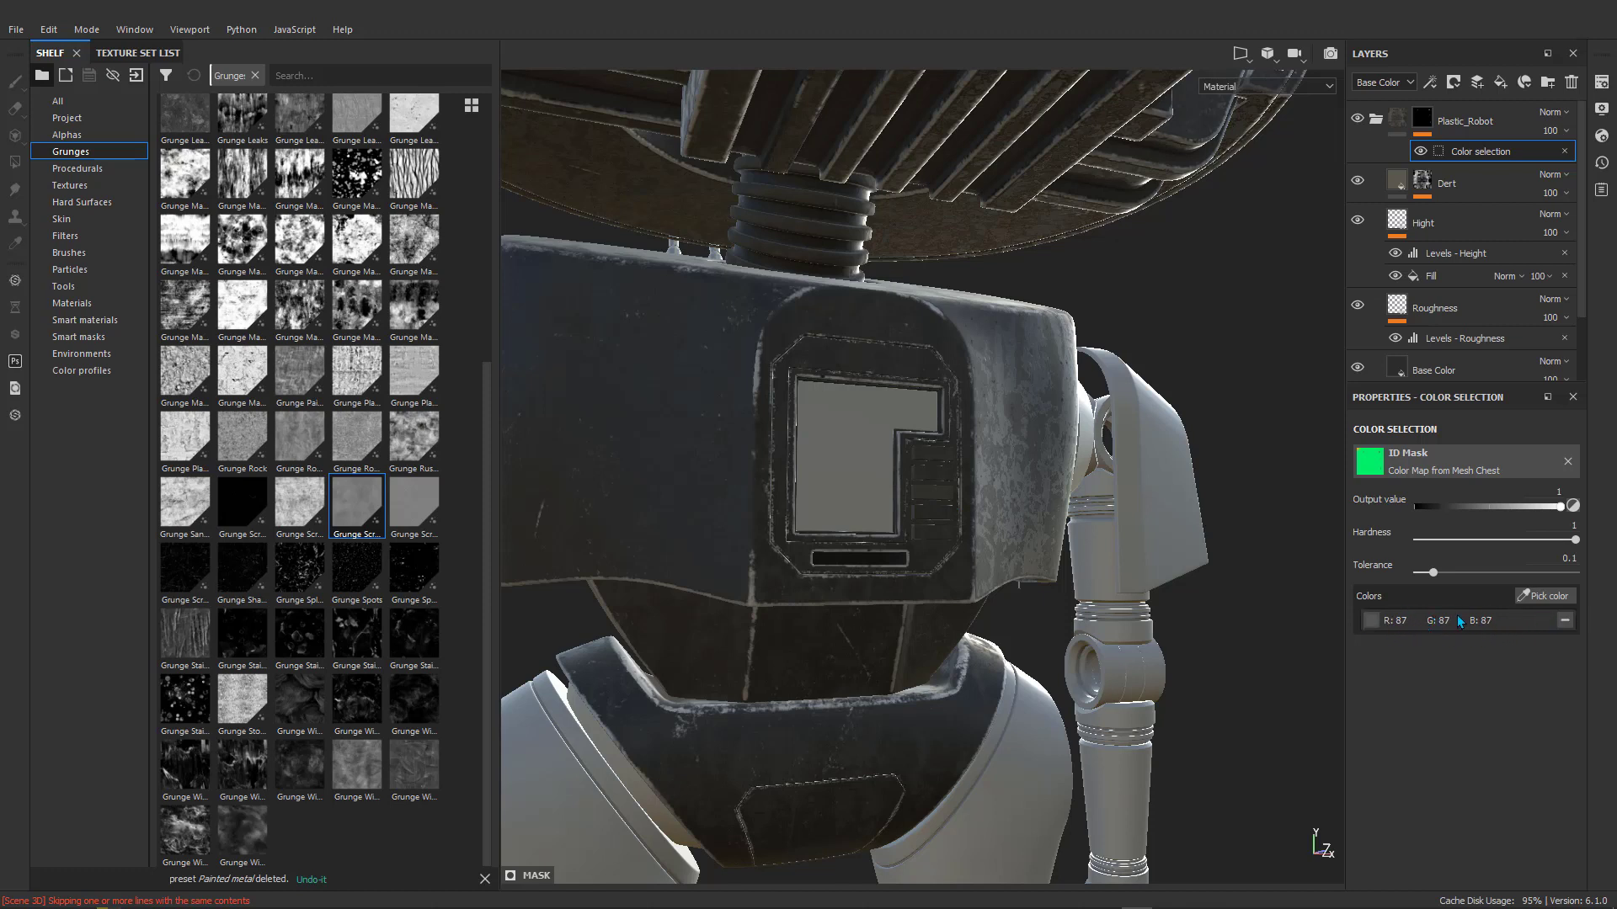
mouse_move(1014, 482)
left_mouse_down("alt")
mouse_move(960, 508)
mouse_move(786, 491)
mouse_move(829, 500)
mouse_move(750, 408)
mouse_move(932, 487)
mouse_move(785, 472)
mouse_move(985, 467)
left_mouse_up("alt")
scroll(899, 512, "down", 5)
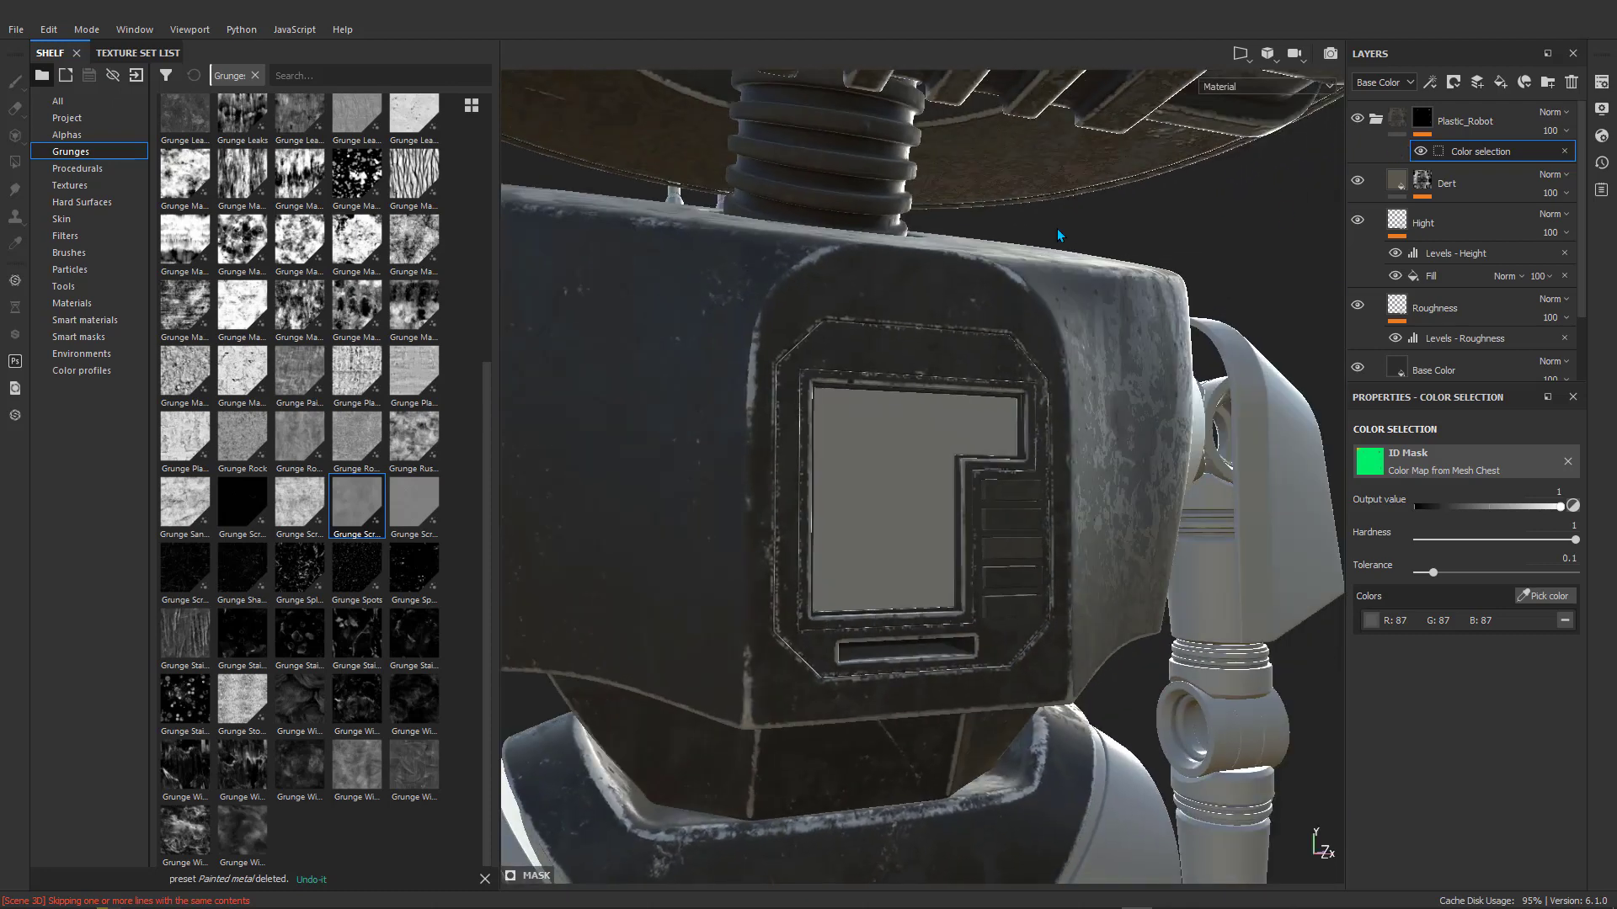
Return to the head's texture set and copy its Light_Robot layer folder.
scroll(890, 359, "down", 5)
scroll(938, 330, "down", 1)
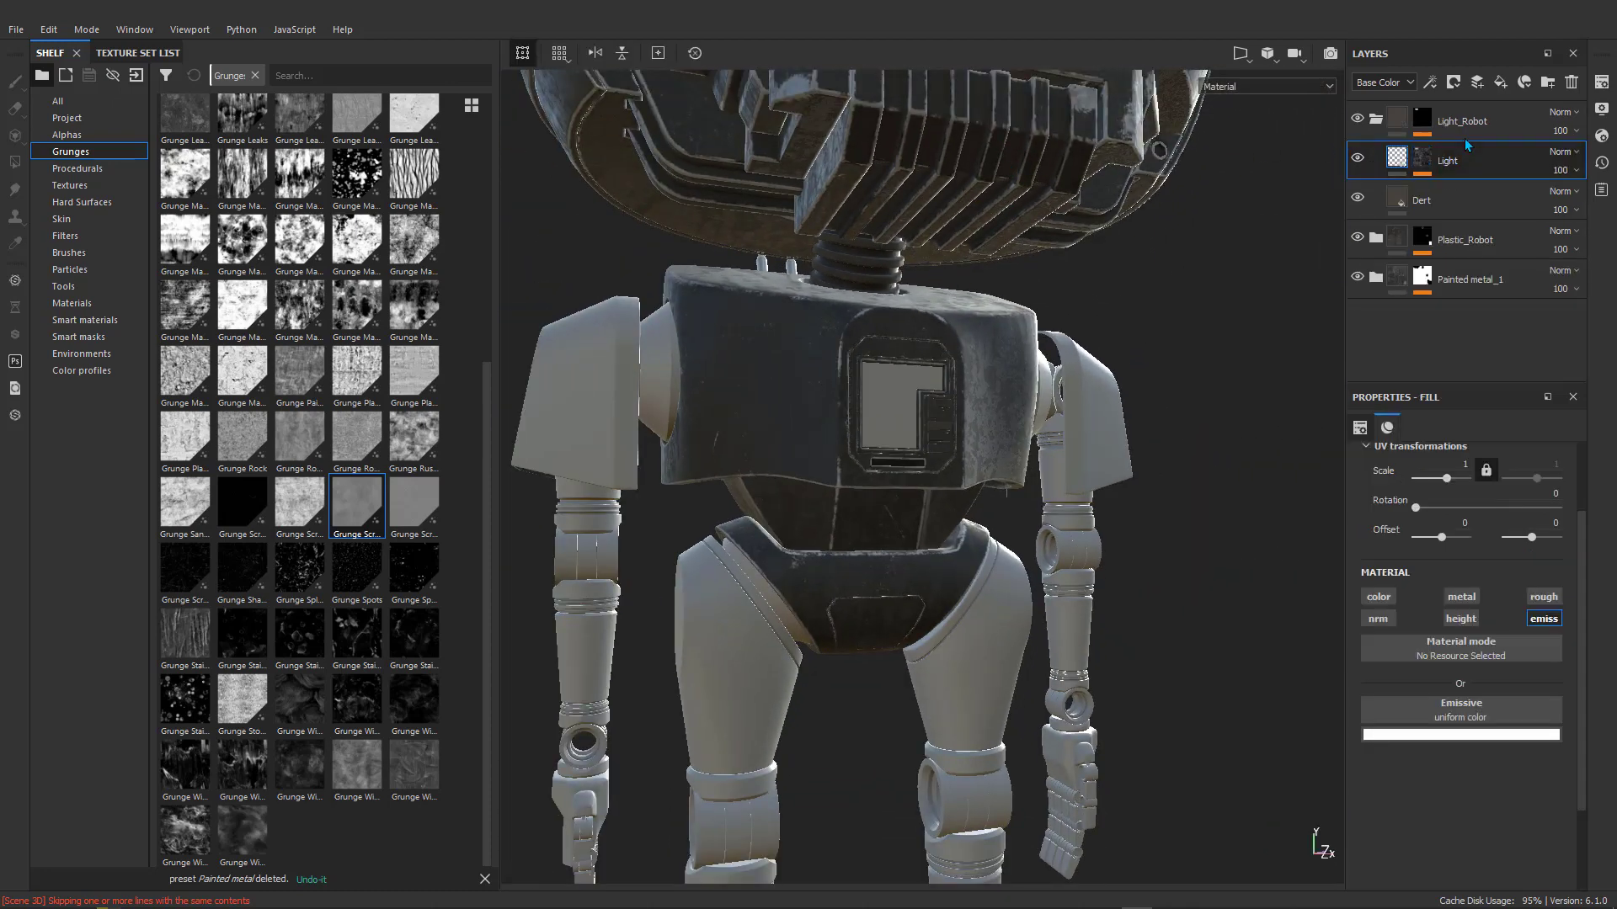
left_click(1375, 119)
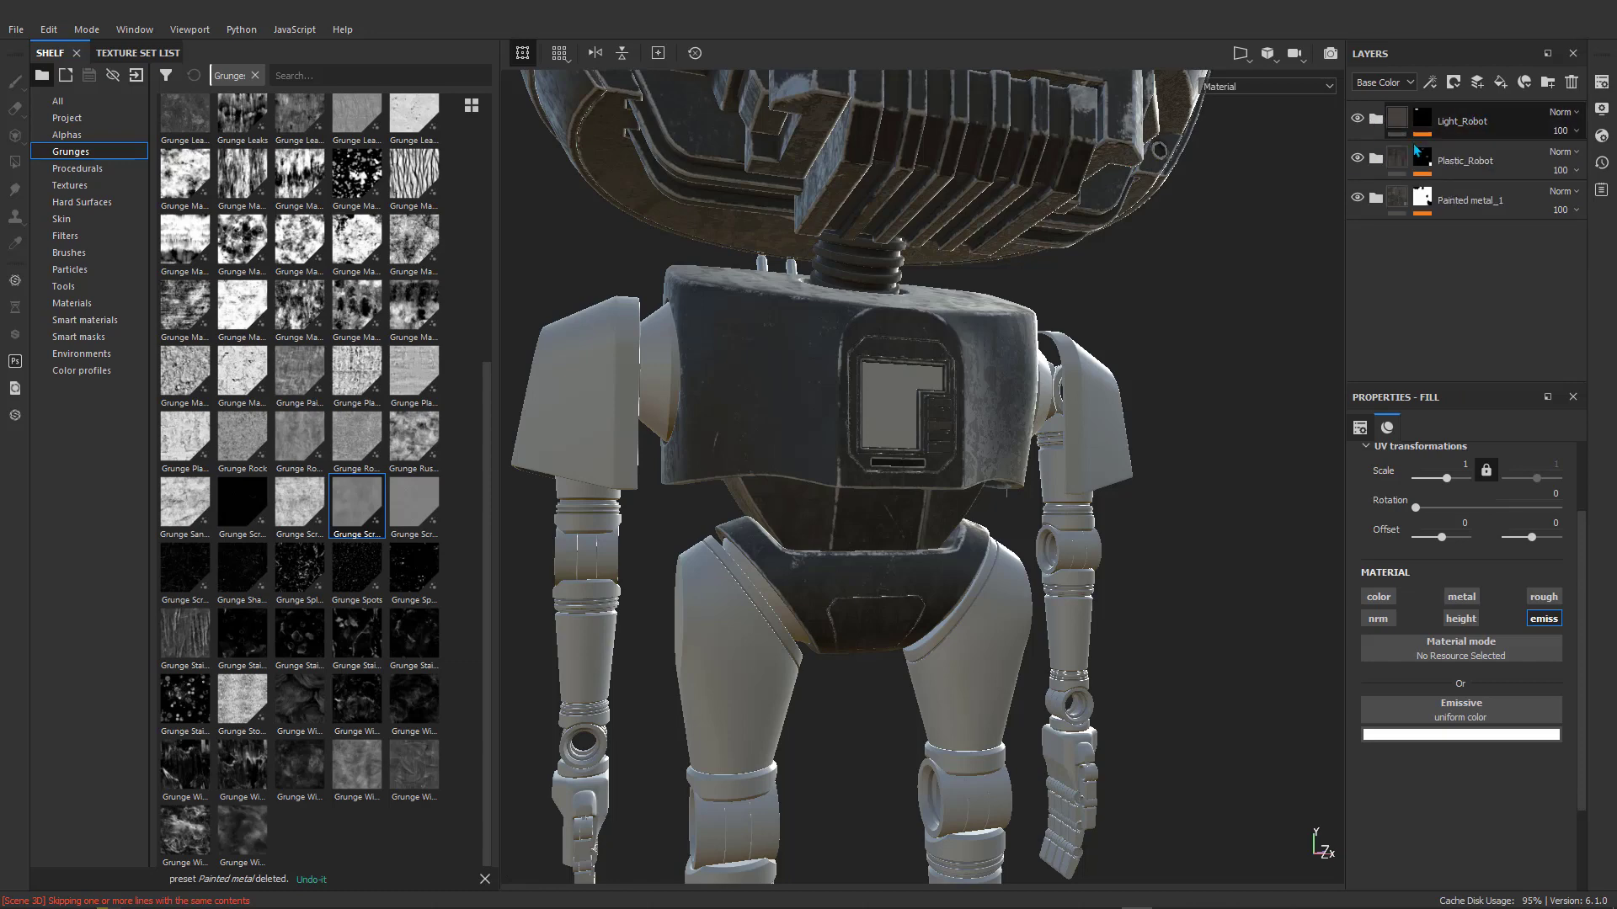
left_click(1472, 120)
right_click(1503, 119)
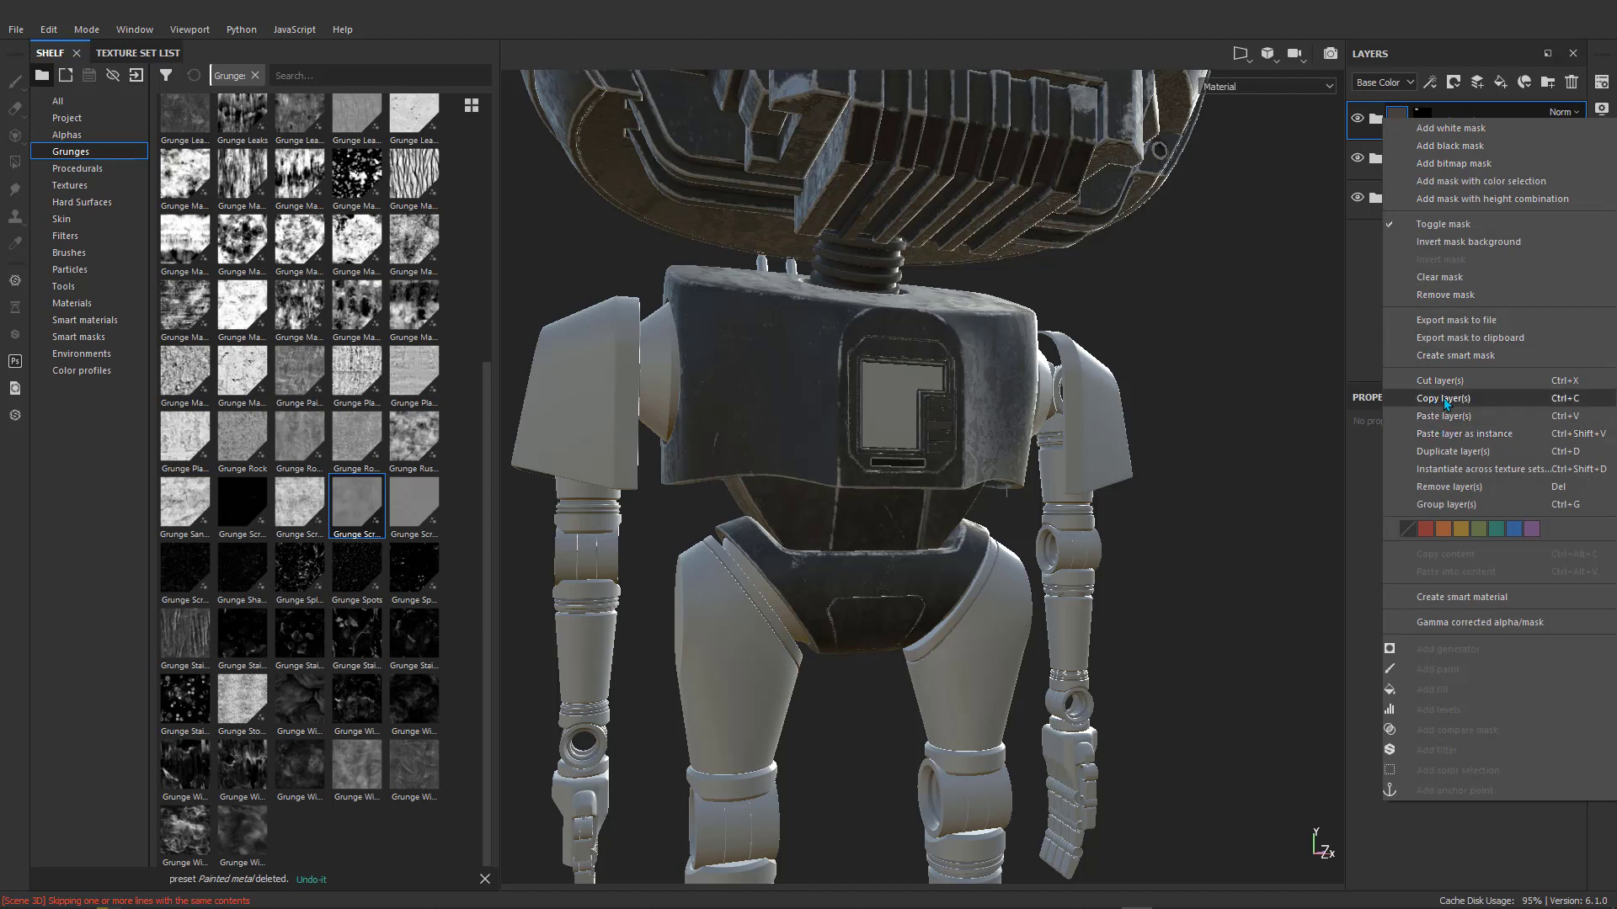
left_click(1445, 400)
Paste the Light_Robot folder above Plastic_Robot in the chest's texture set.
key("ctrl+alt")
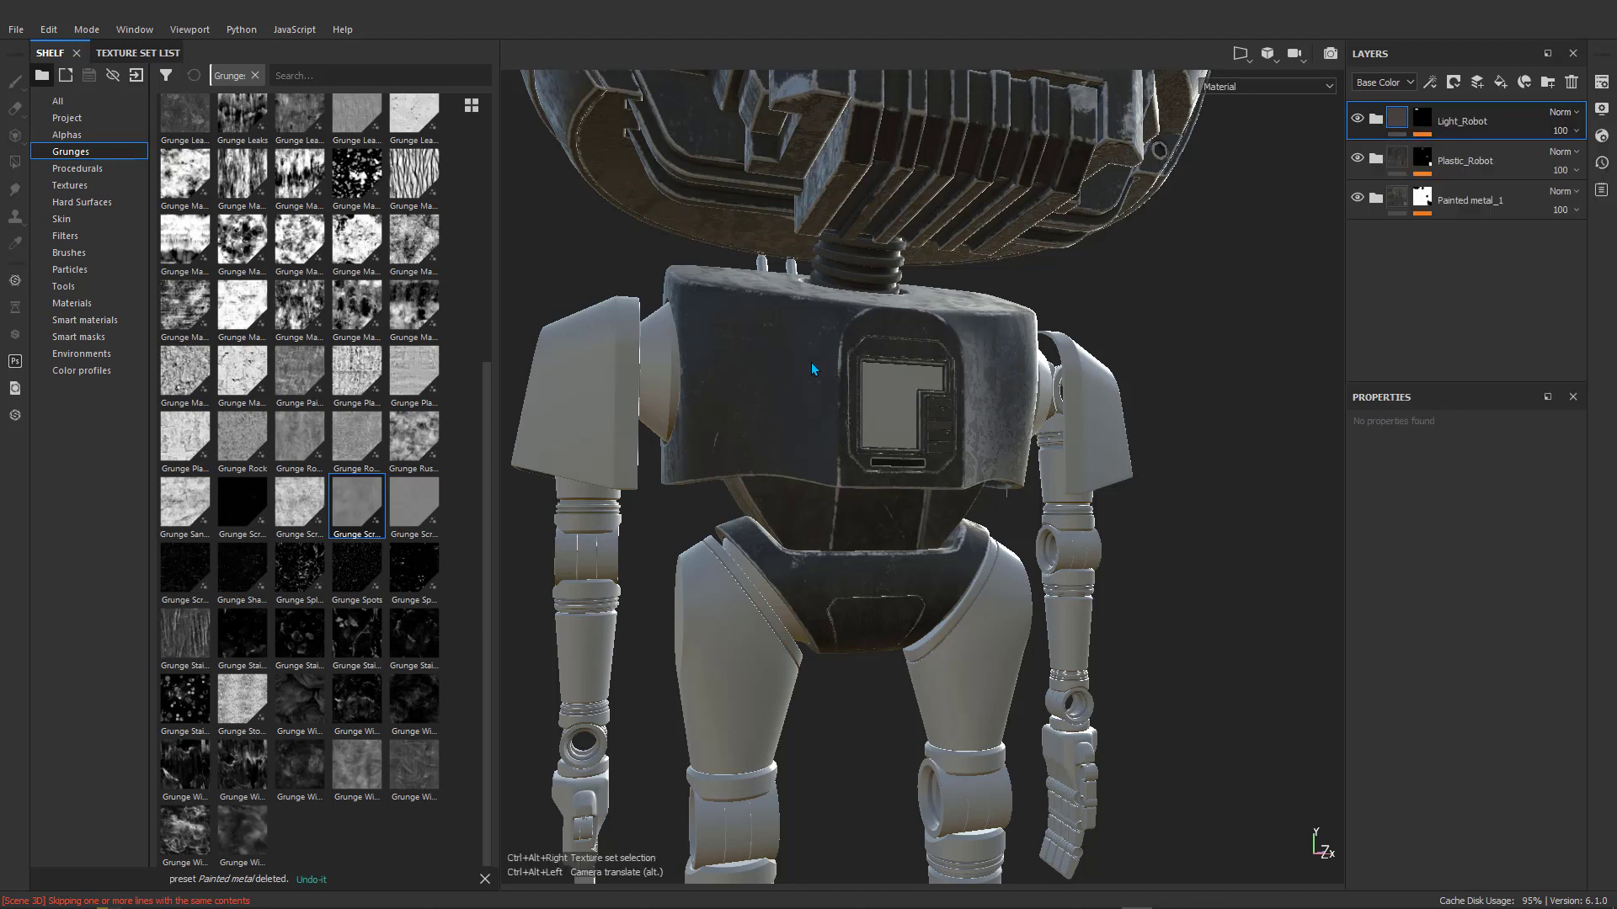
right_click(814, 337, "ctrl+alt")
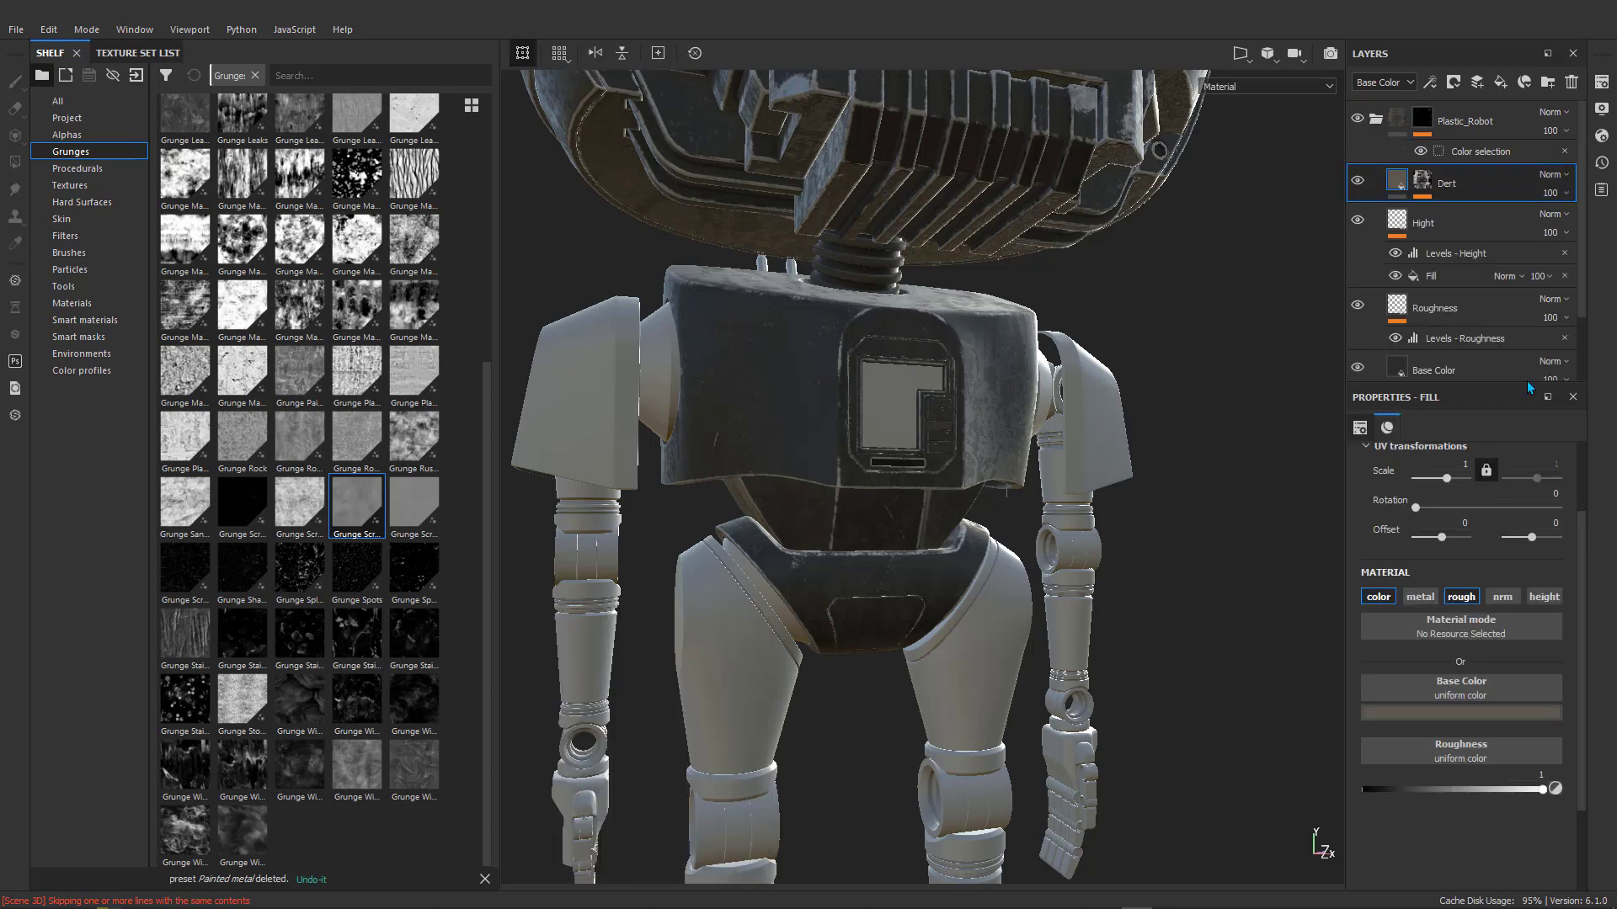
left_click(1373, 122)
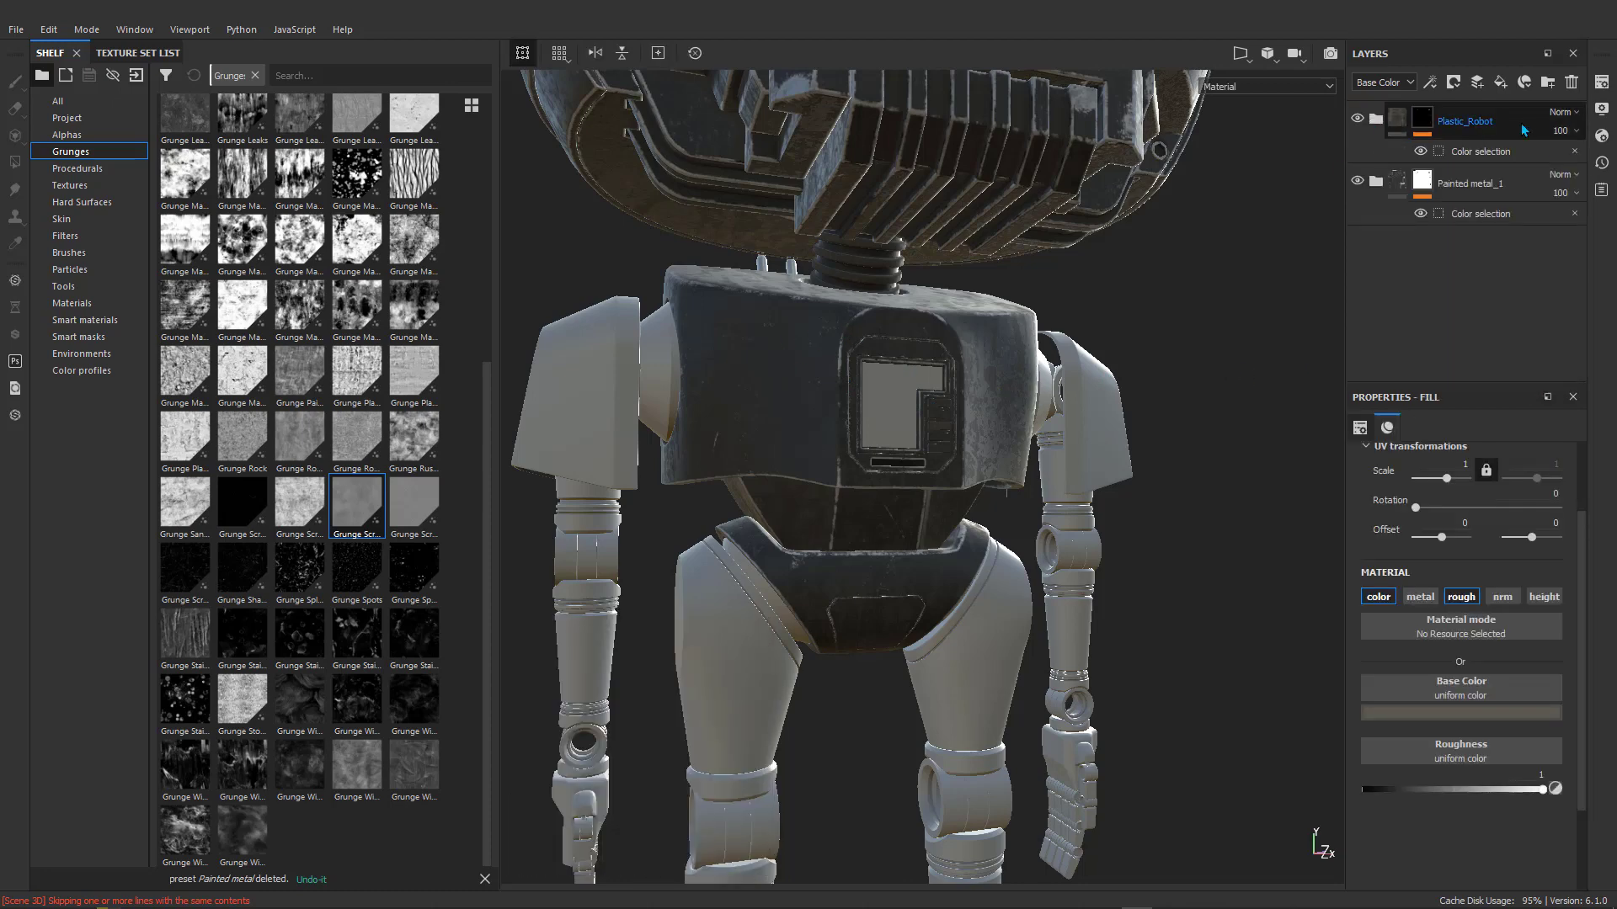
left_click(1524, 110)
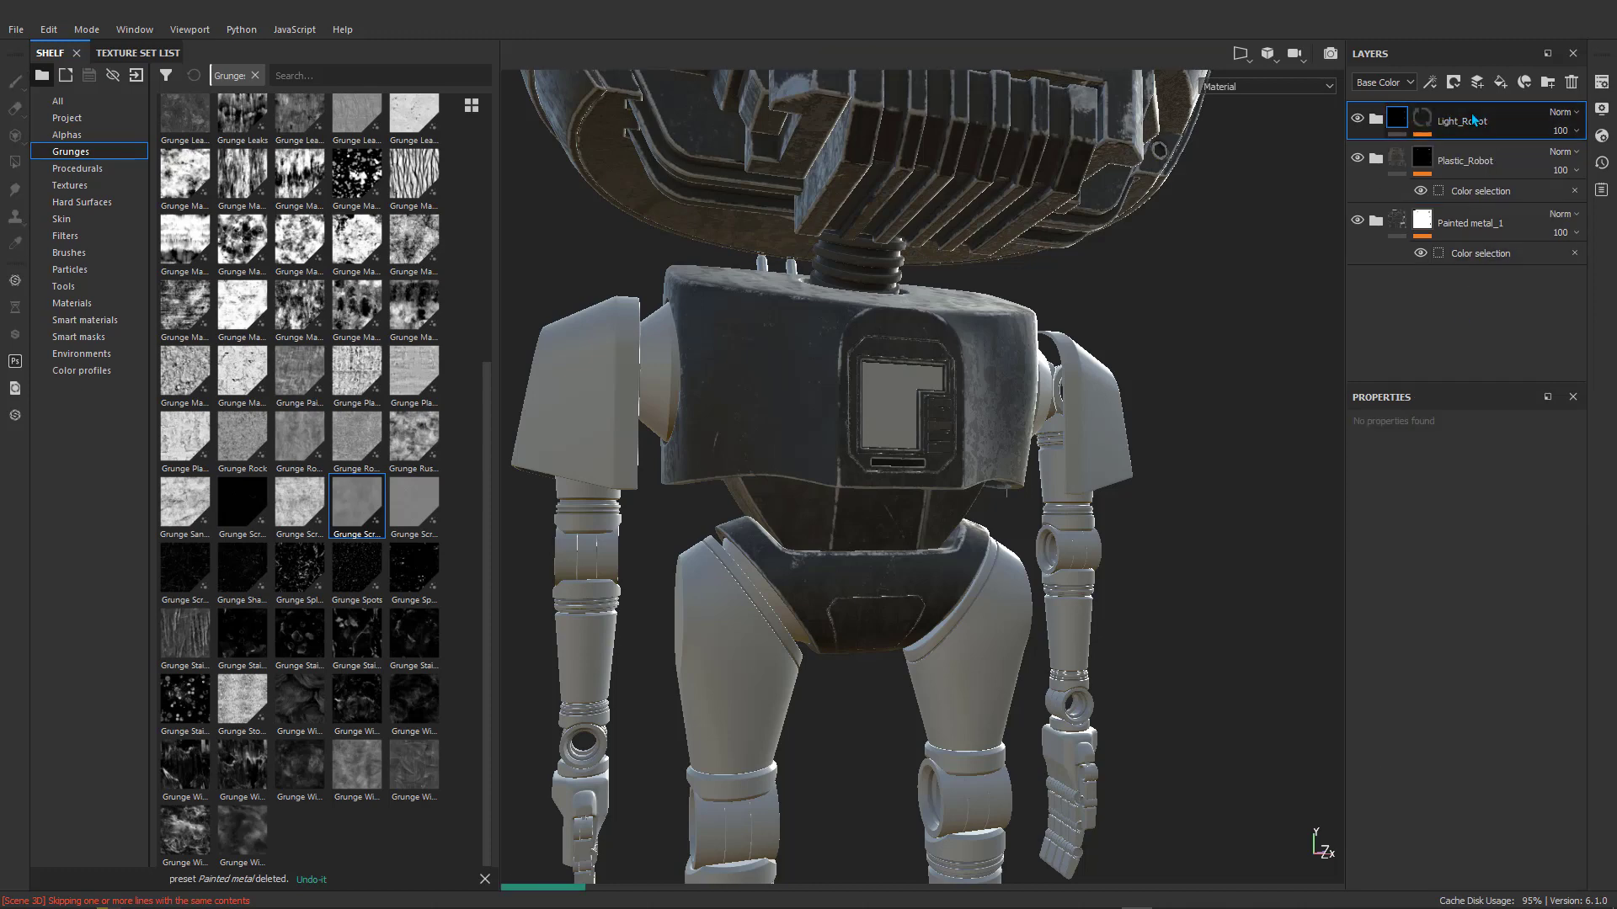
scroll(901, 386, "up", 3)
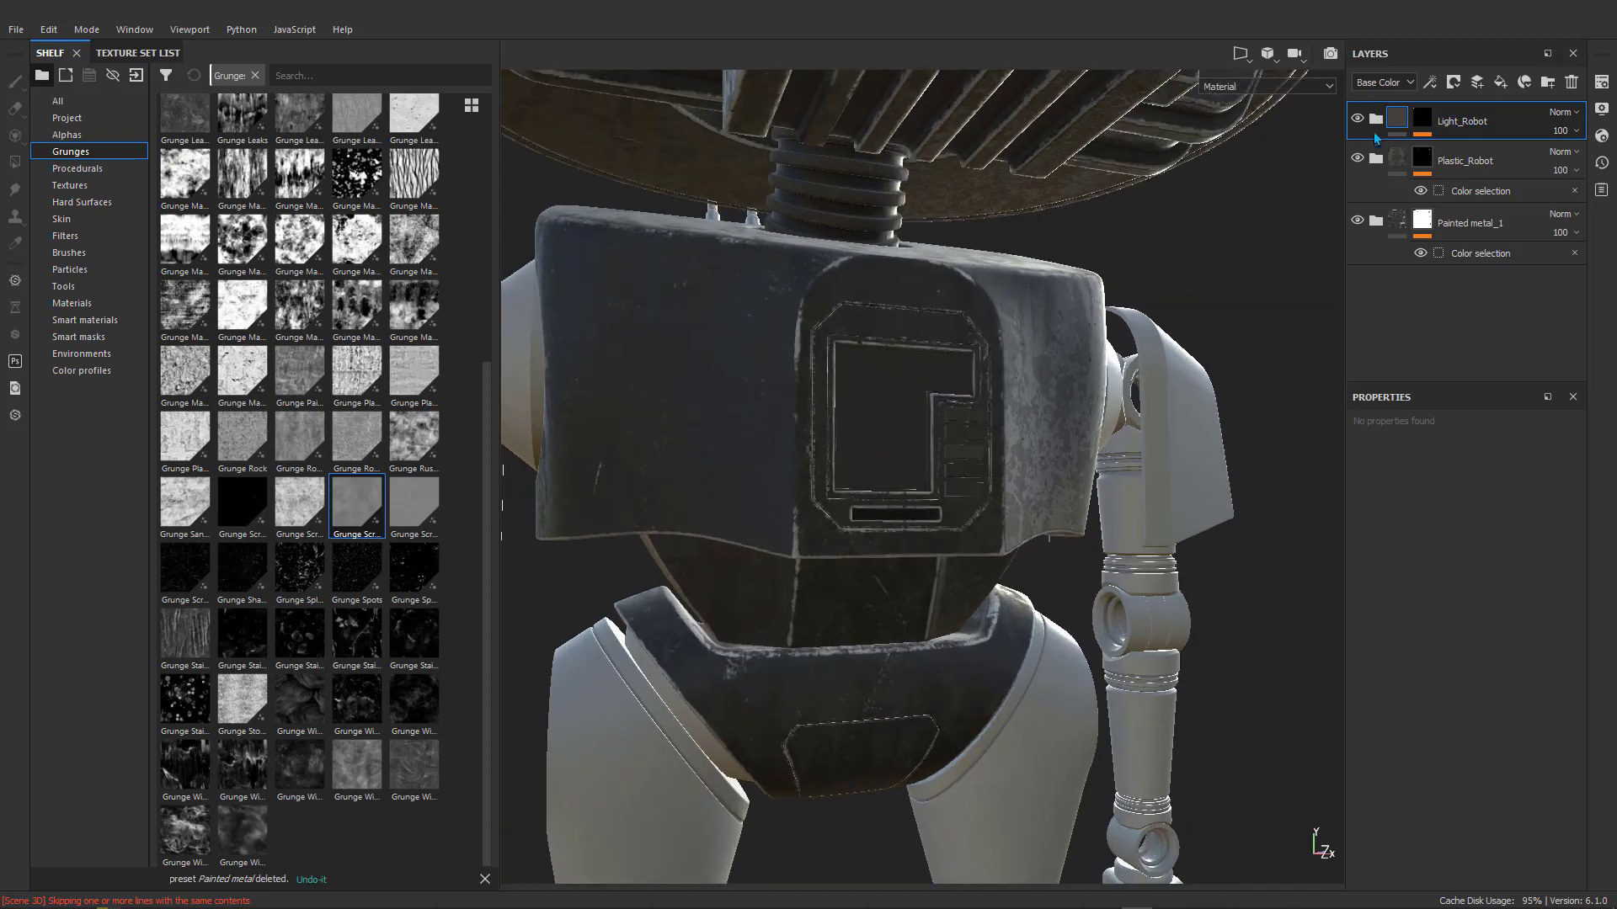
Expand the Light_Robot folder, select its Dert layer and compare the chest screen with the head's lit eyes.
left_click(1374, 120)
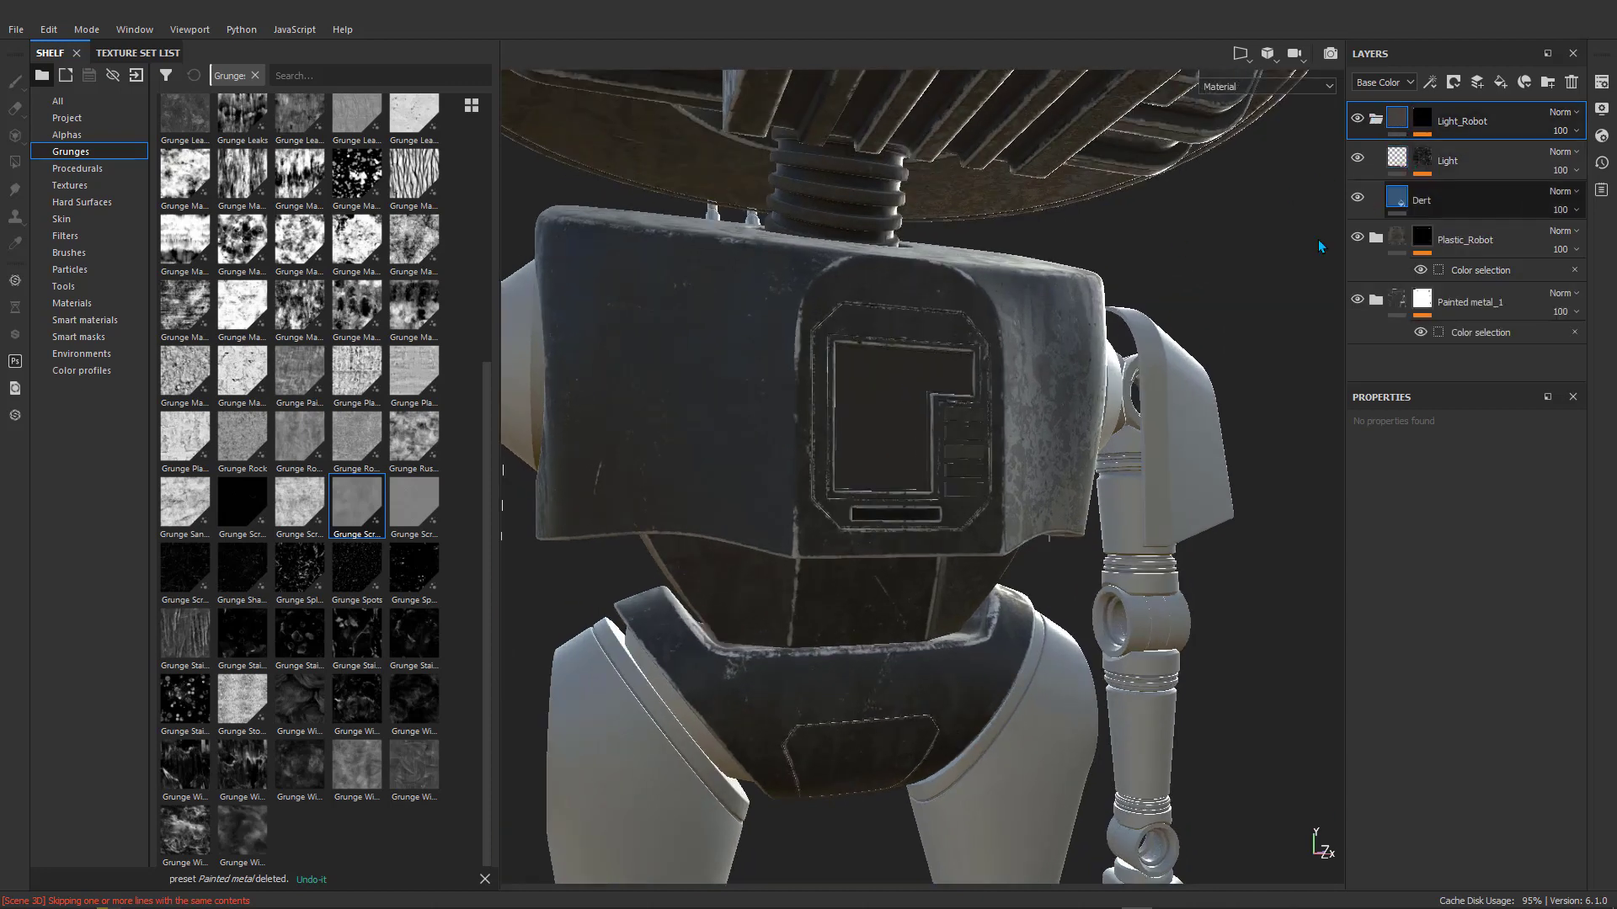
scroll(909, 410, "up", 2)
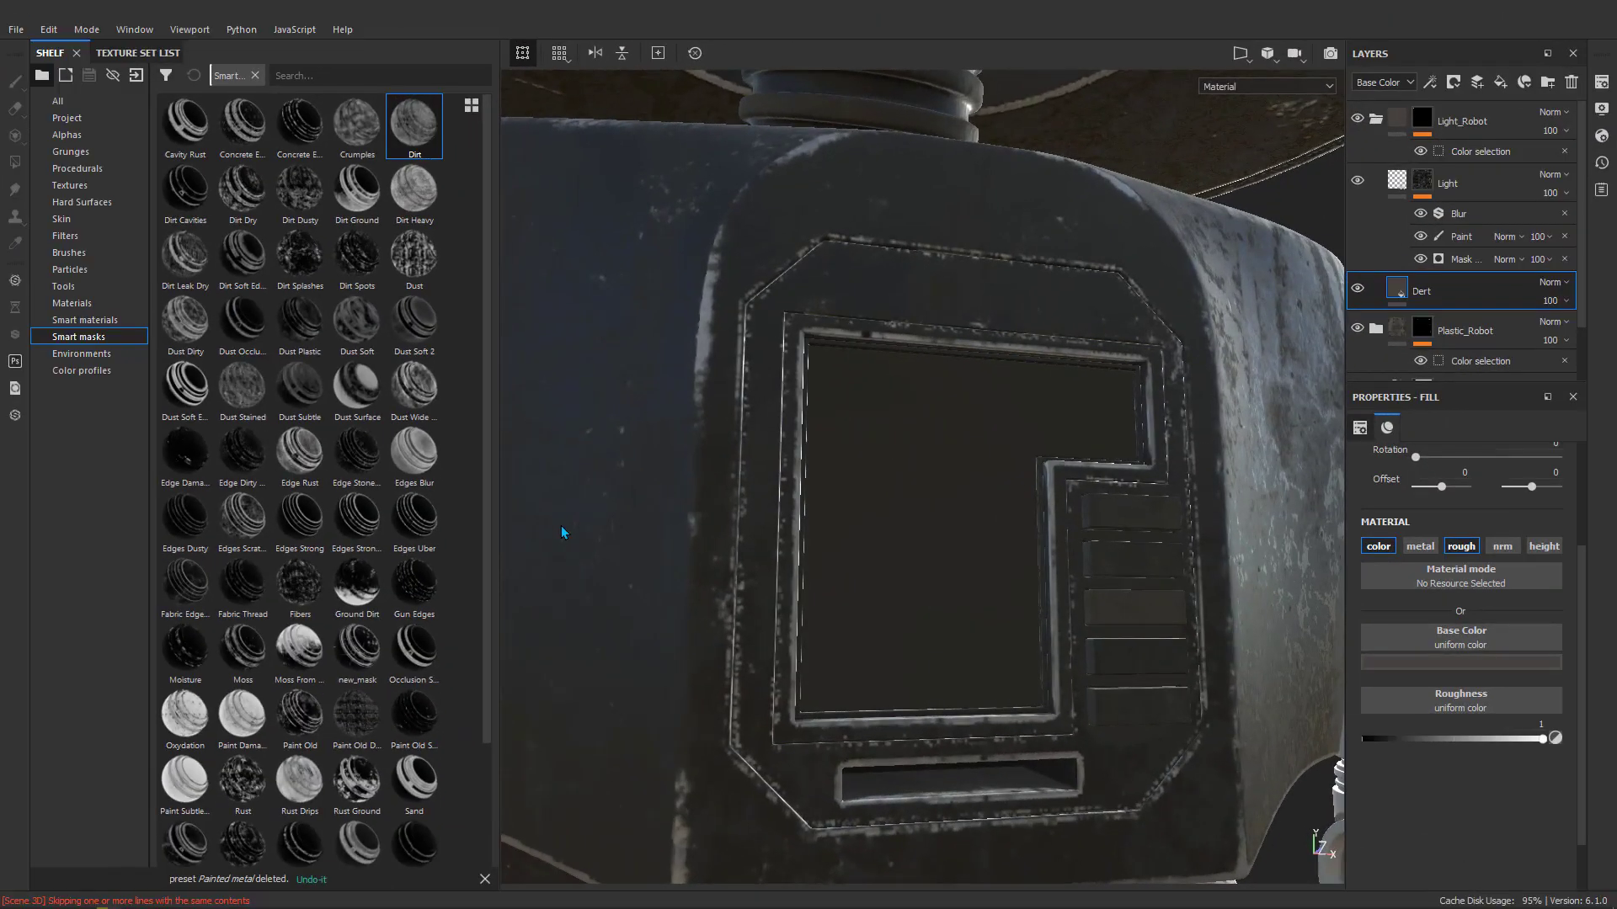
left_click_drag(1150, 497, 898, 506, "alt")
scroll(960, 479, "down", 6)
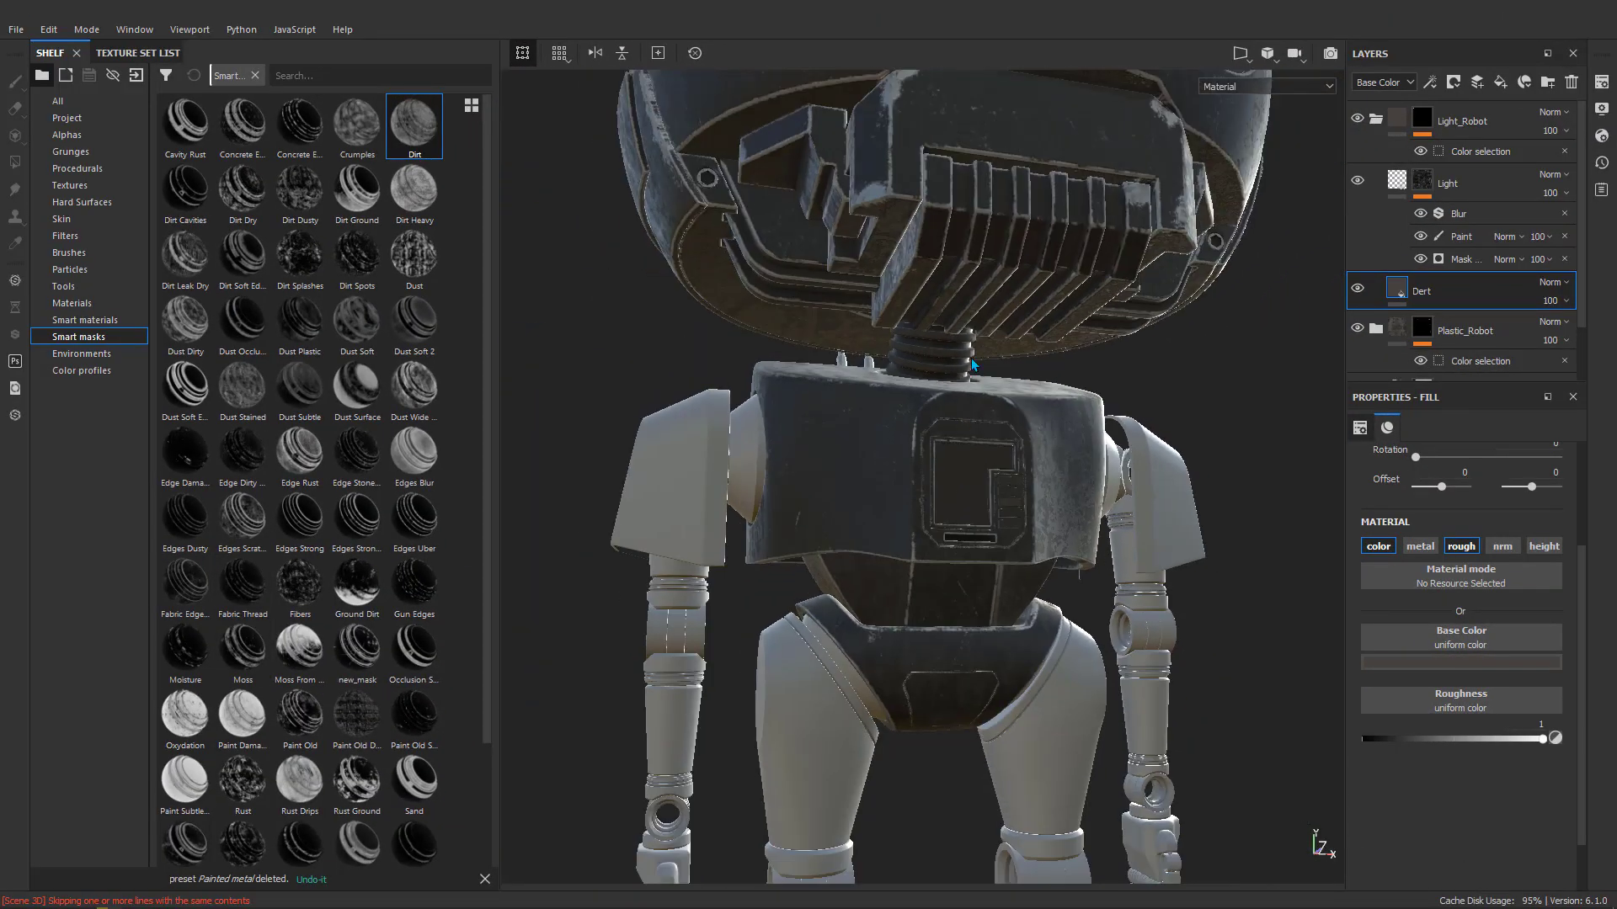
middle_click_drag(909, 202, 903, 470, "alt")
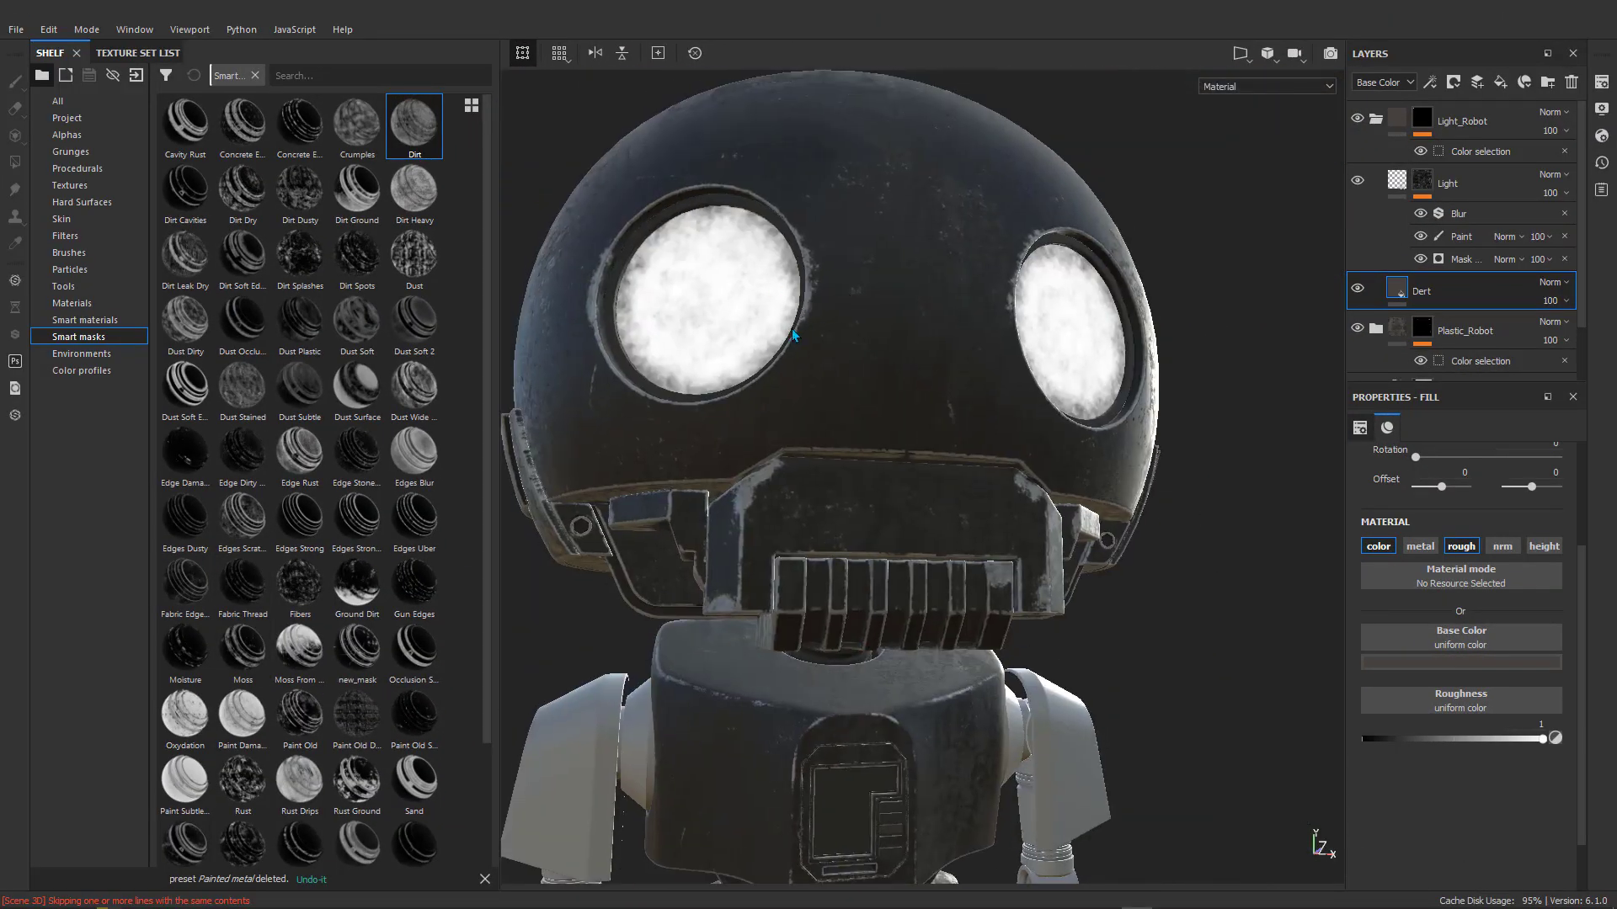
middle_click_drag(793, 595, 873, 278, "alt")
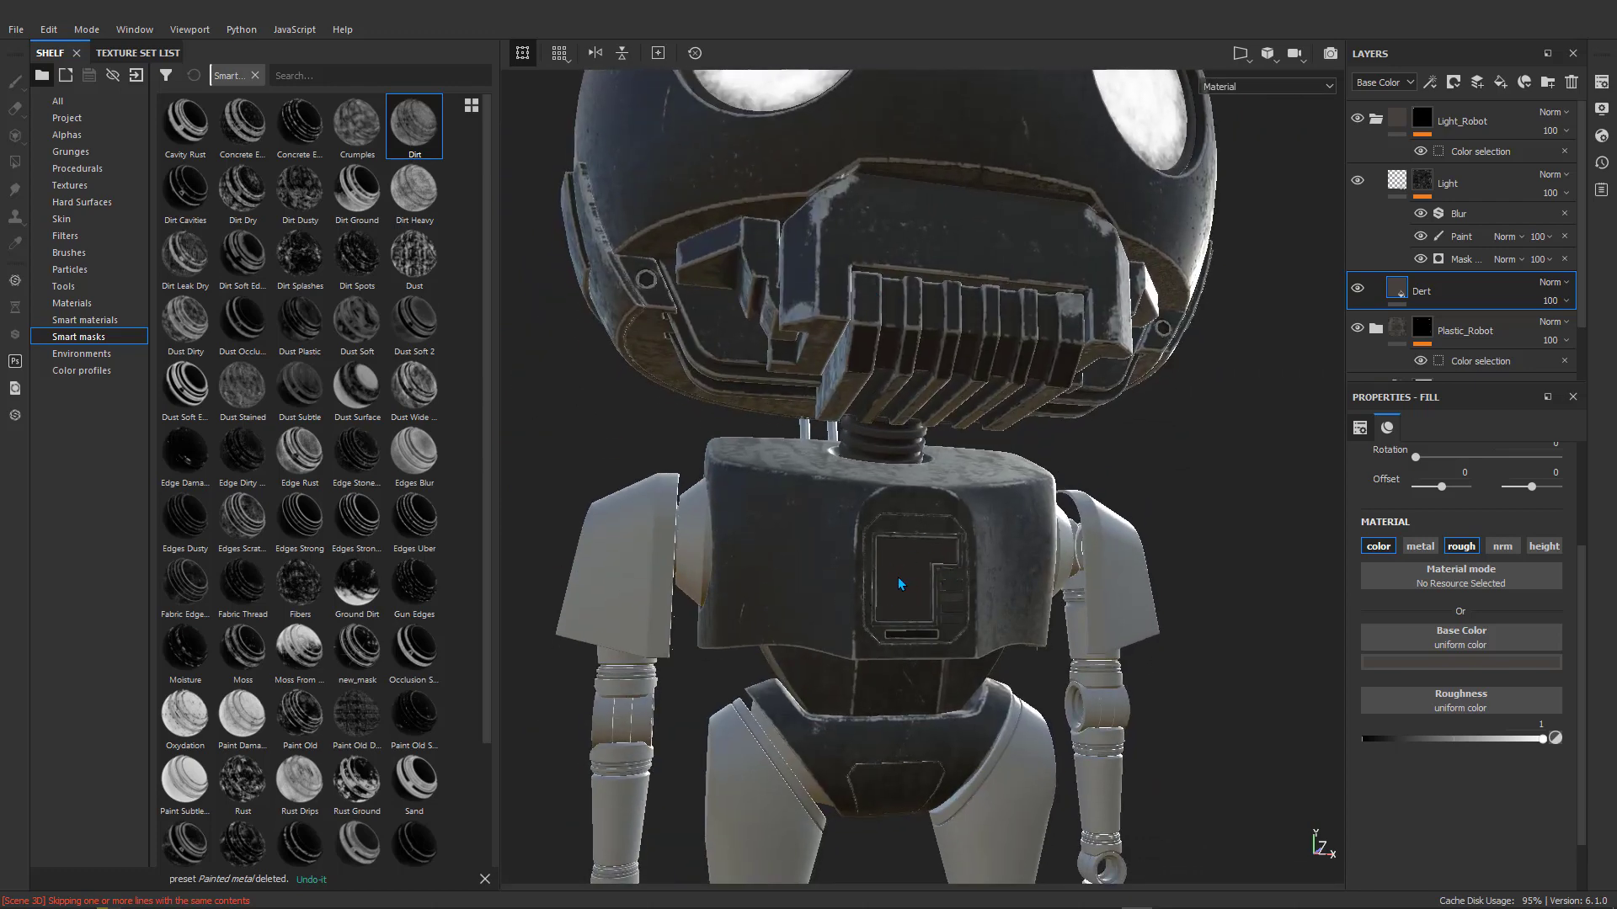
left_click_drag(899, 583, 861, 541, "alt")
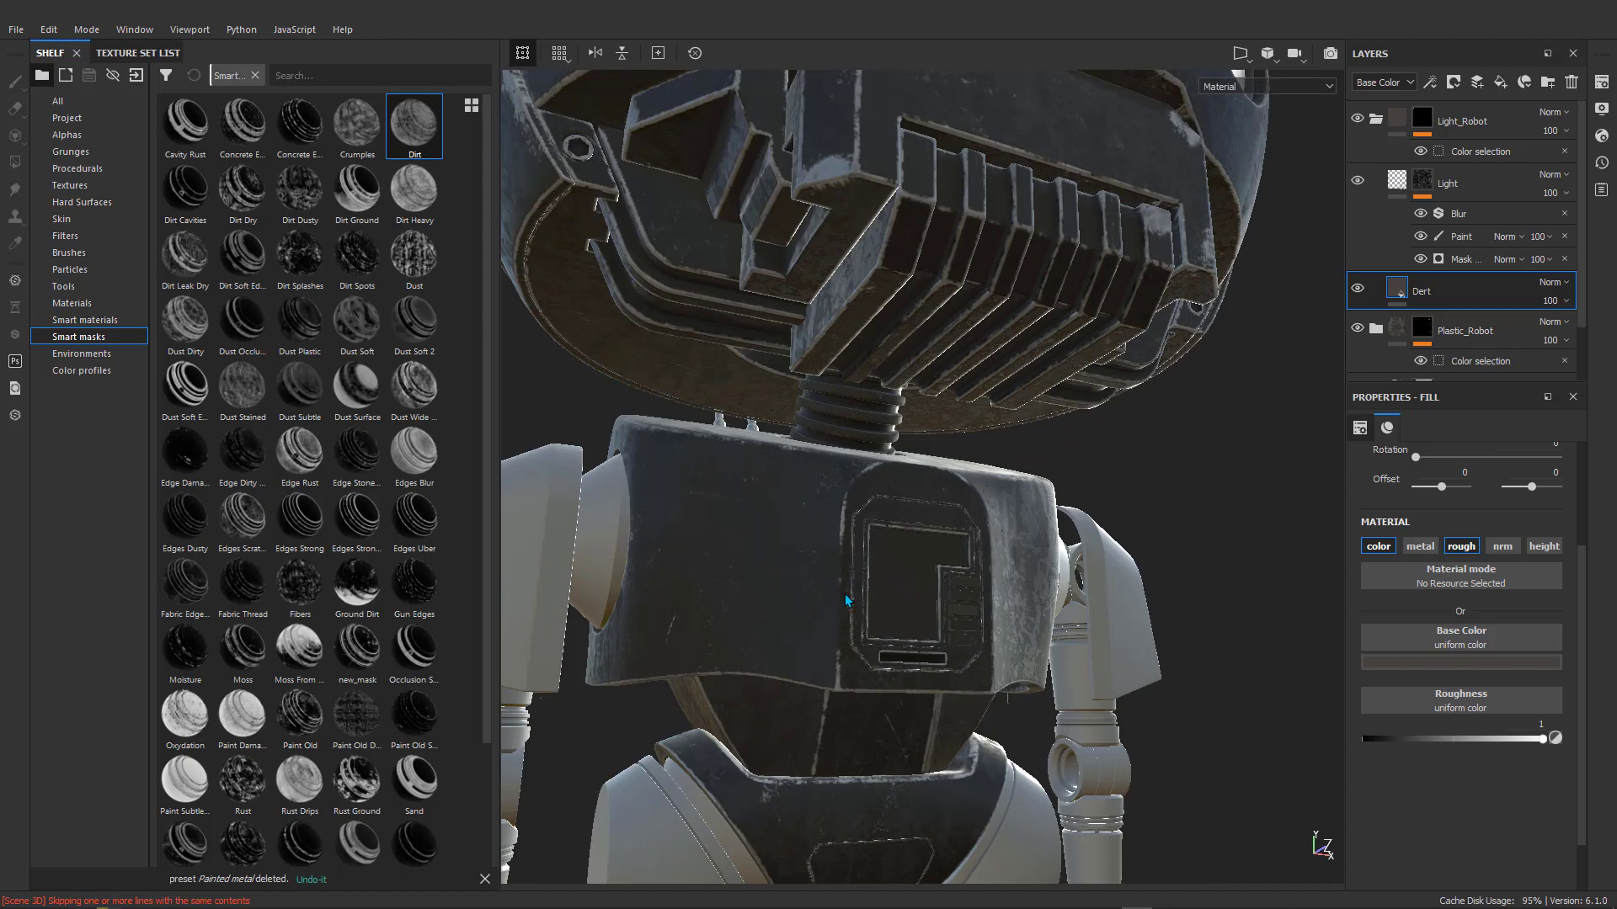
Select the Light layer in the chest's Light_Robot folder and add an Emissive channel to the Chest texture set.
scroll(847, 601, "up", 5)
middle_click_drag(884, 530, 838, 482, "alt")
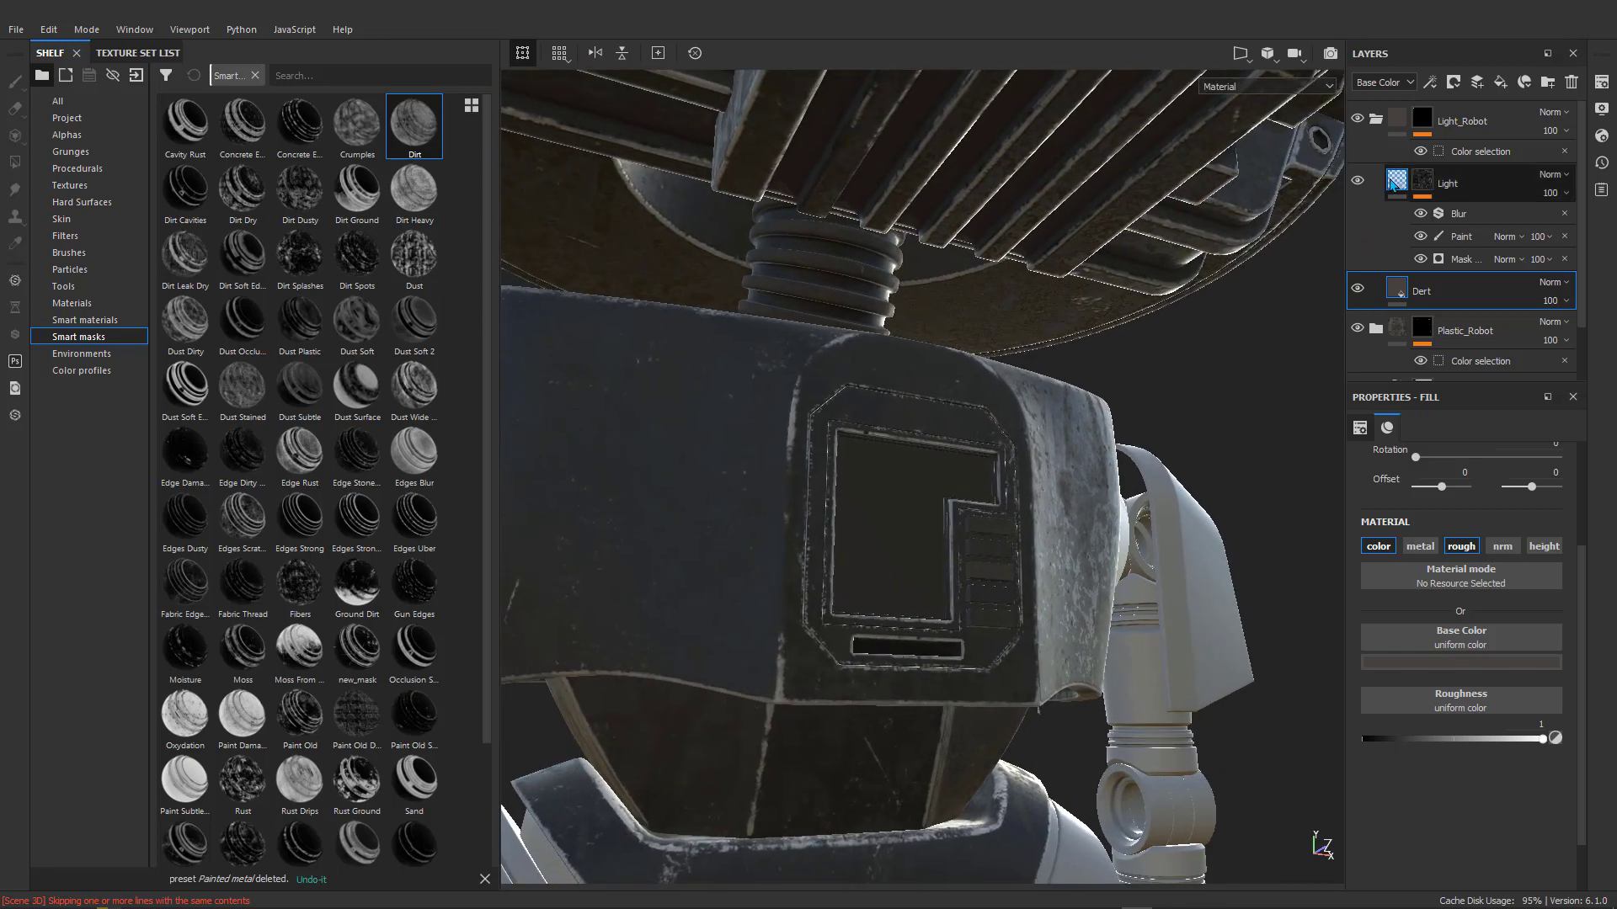
left_click(1423, 192)
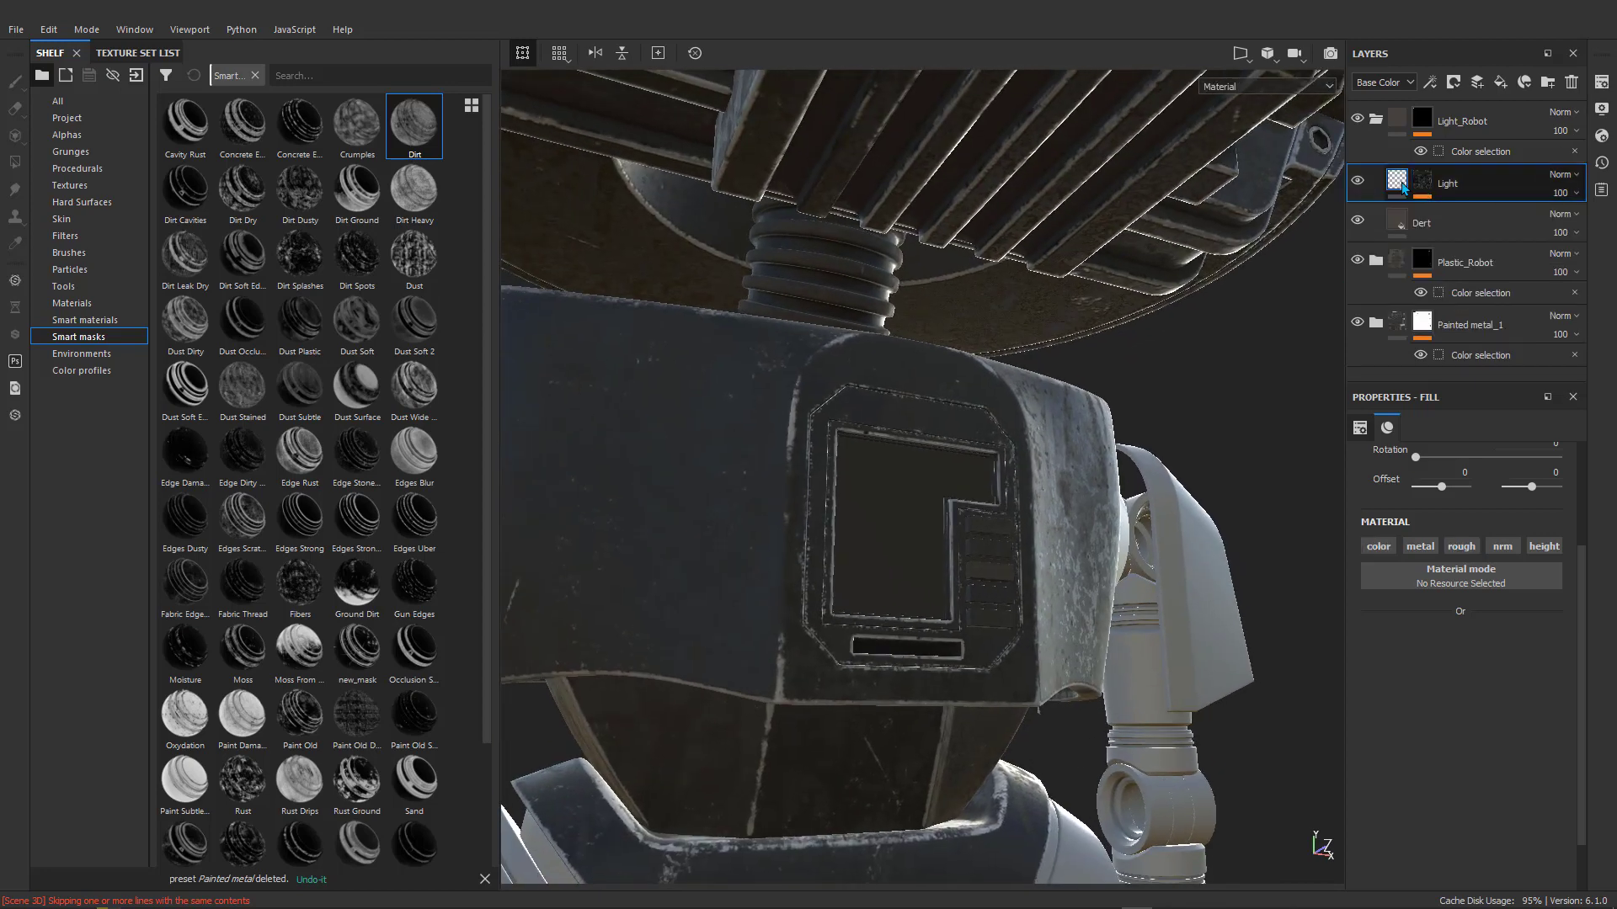
left_click(129, 52)
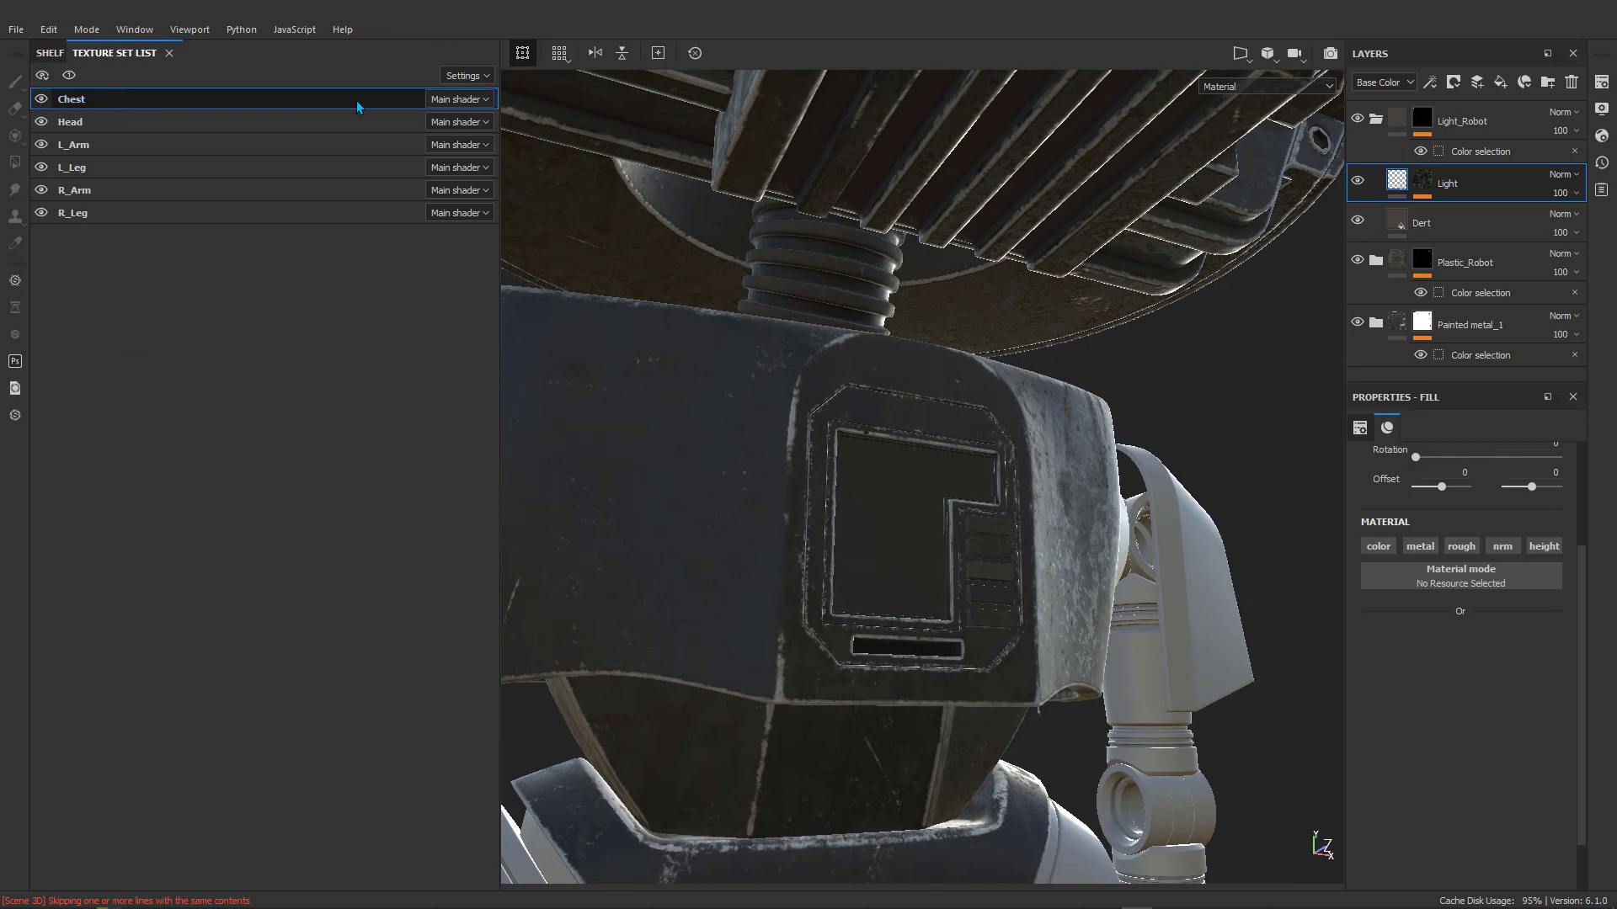
left_click(1604, 84)
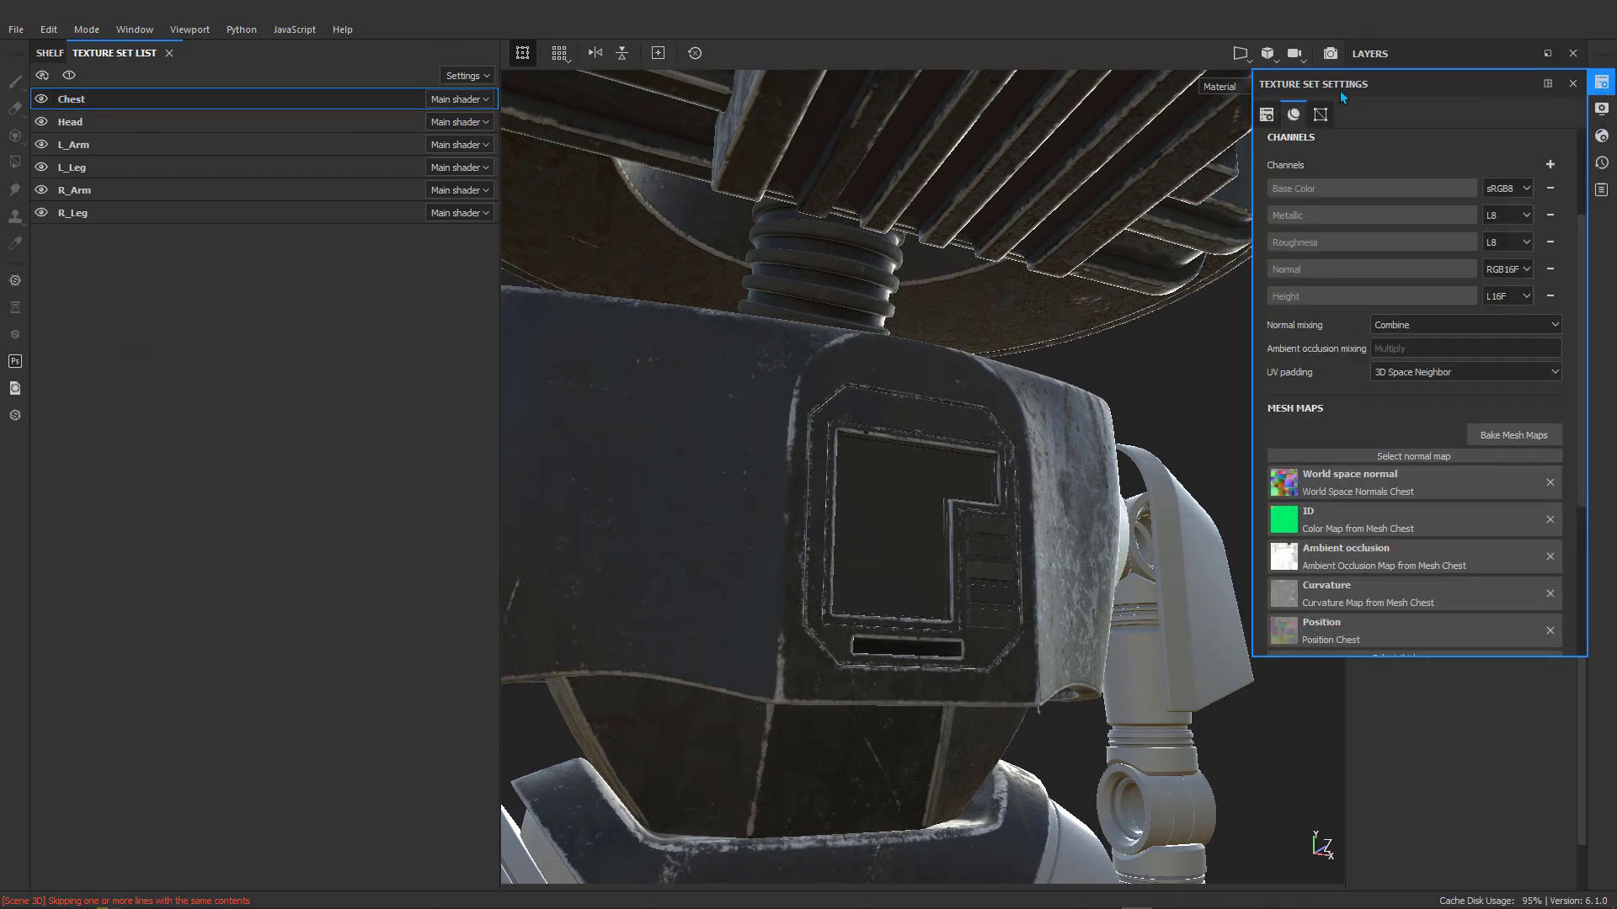
left_click(1549, 164)
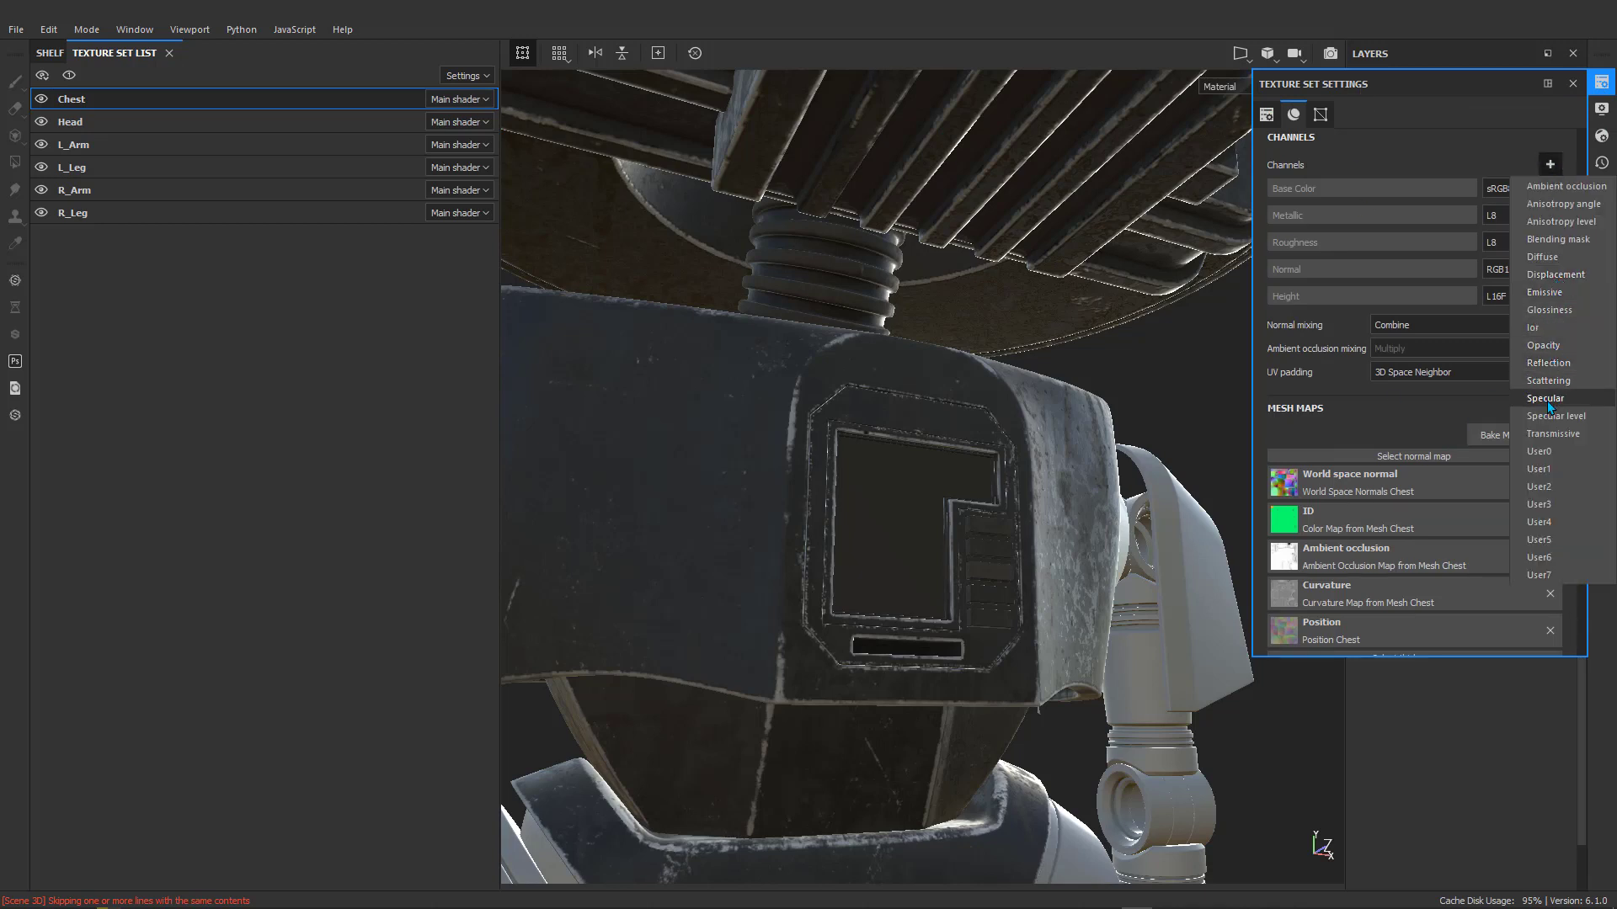
left_click(1544, 292)
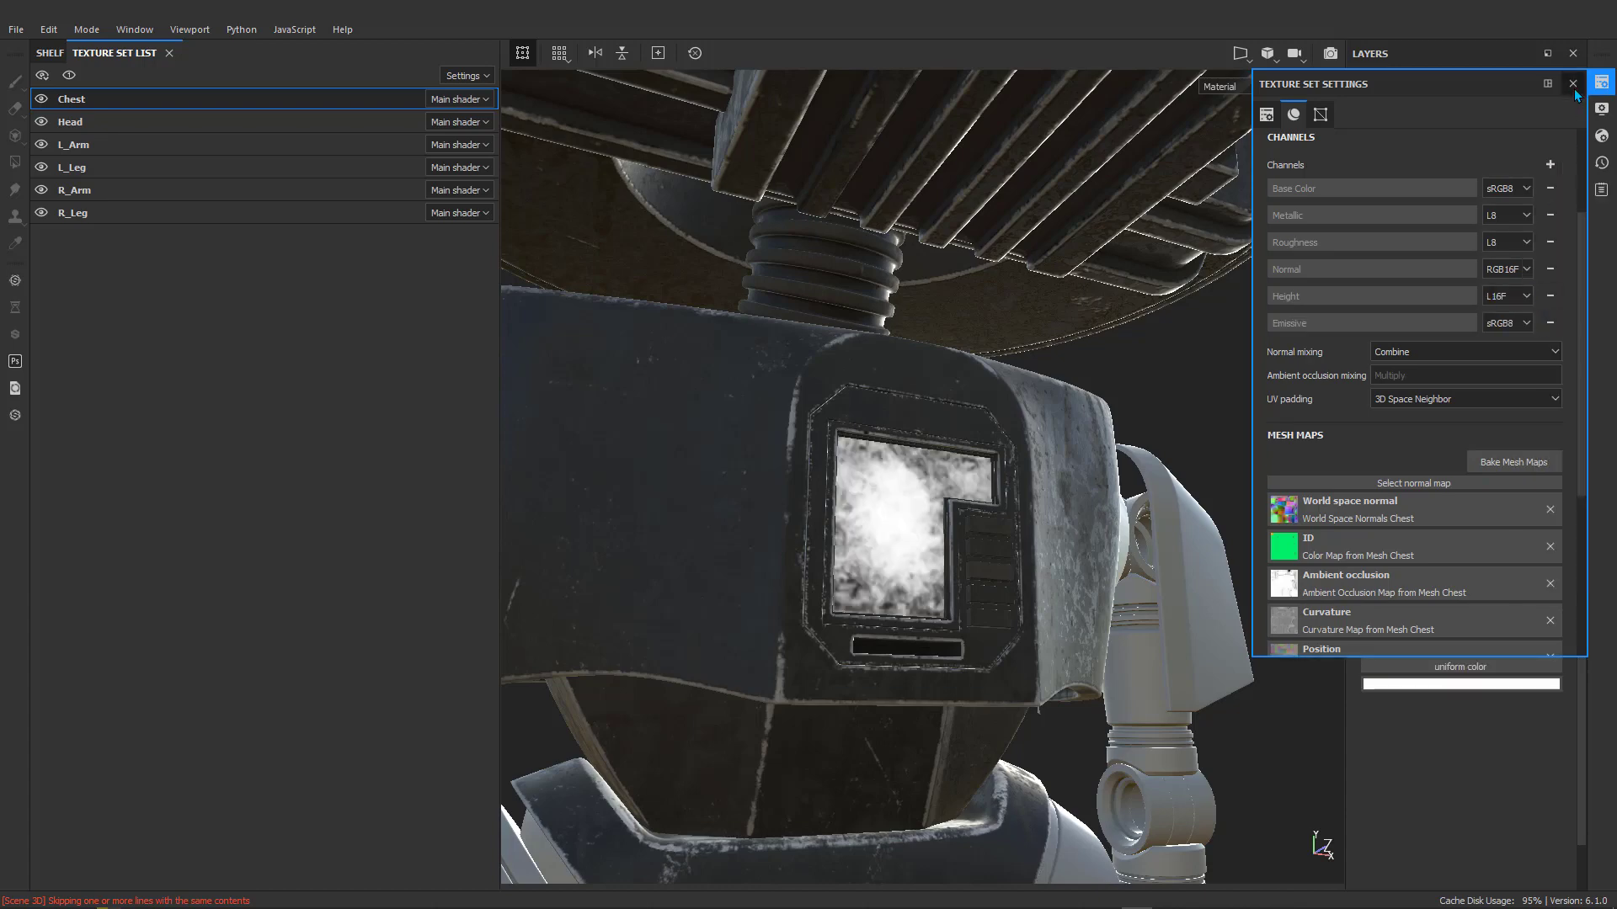
left_click(1572, 84)
left_click(923, 536)
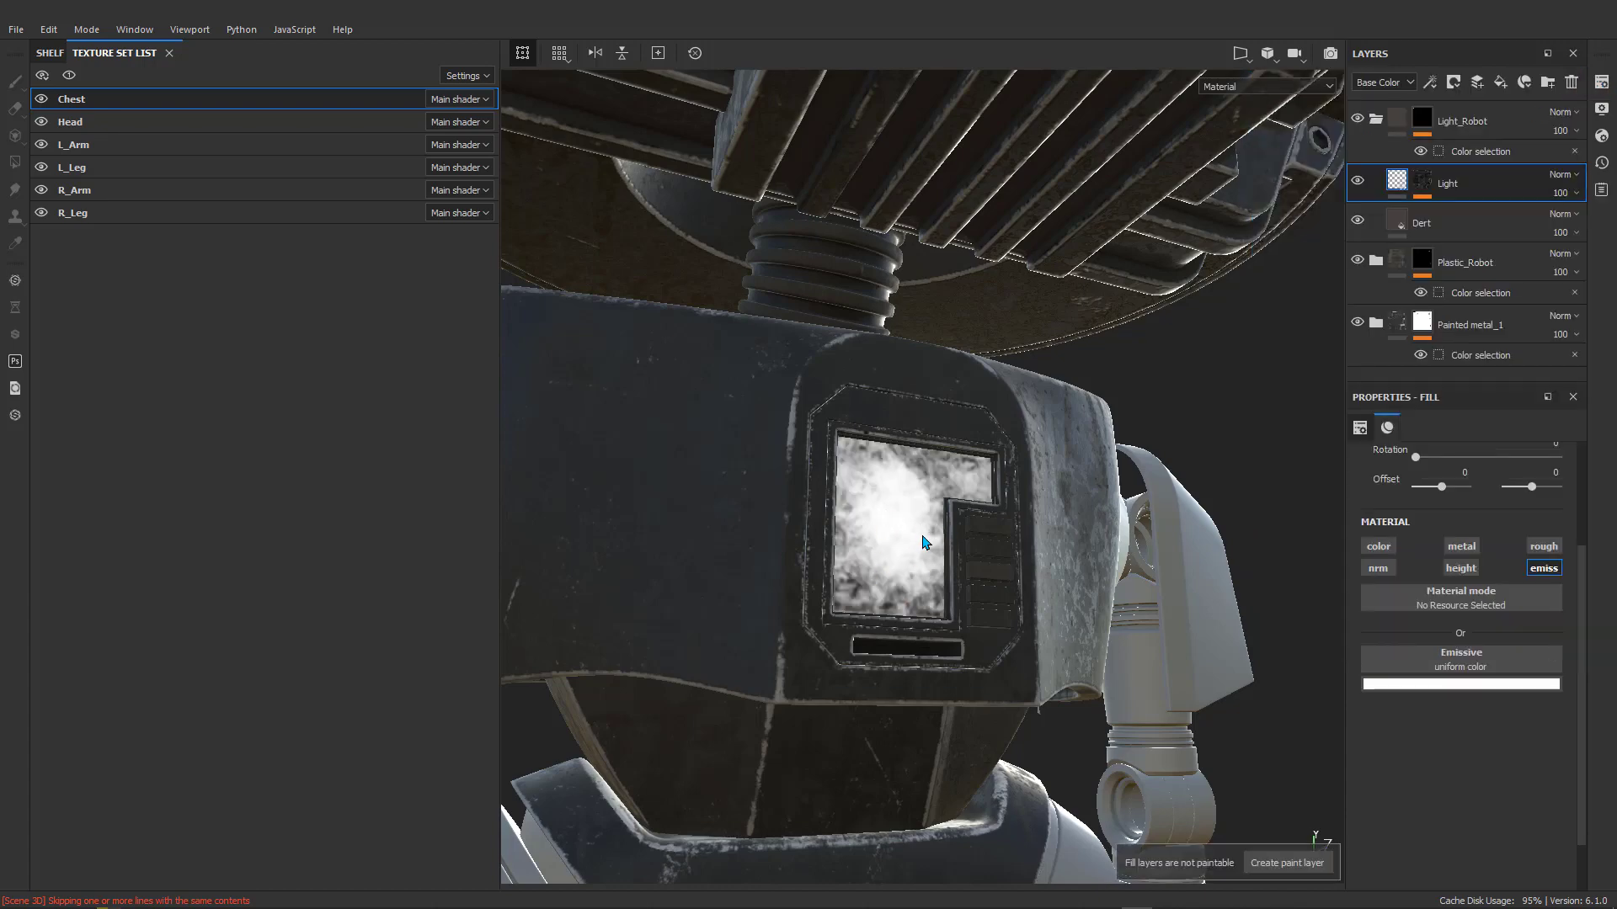
Activate the Paint effect on the Light layer's mask, show the brush presets and reduce the brush size to about 2.95.
scroll(922, 544, "up", 5)
mouse_move(943, 533)
left_mouse_down("alt")
mouse_move(867, 522)
mouse_move(859, 552)
left_mouse_up("alt")
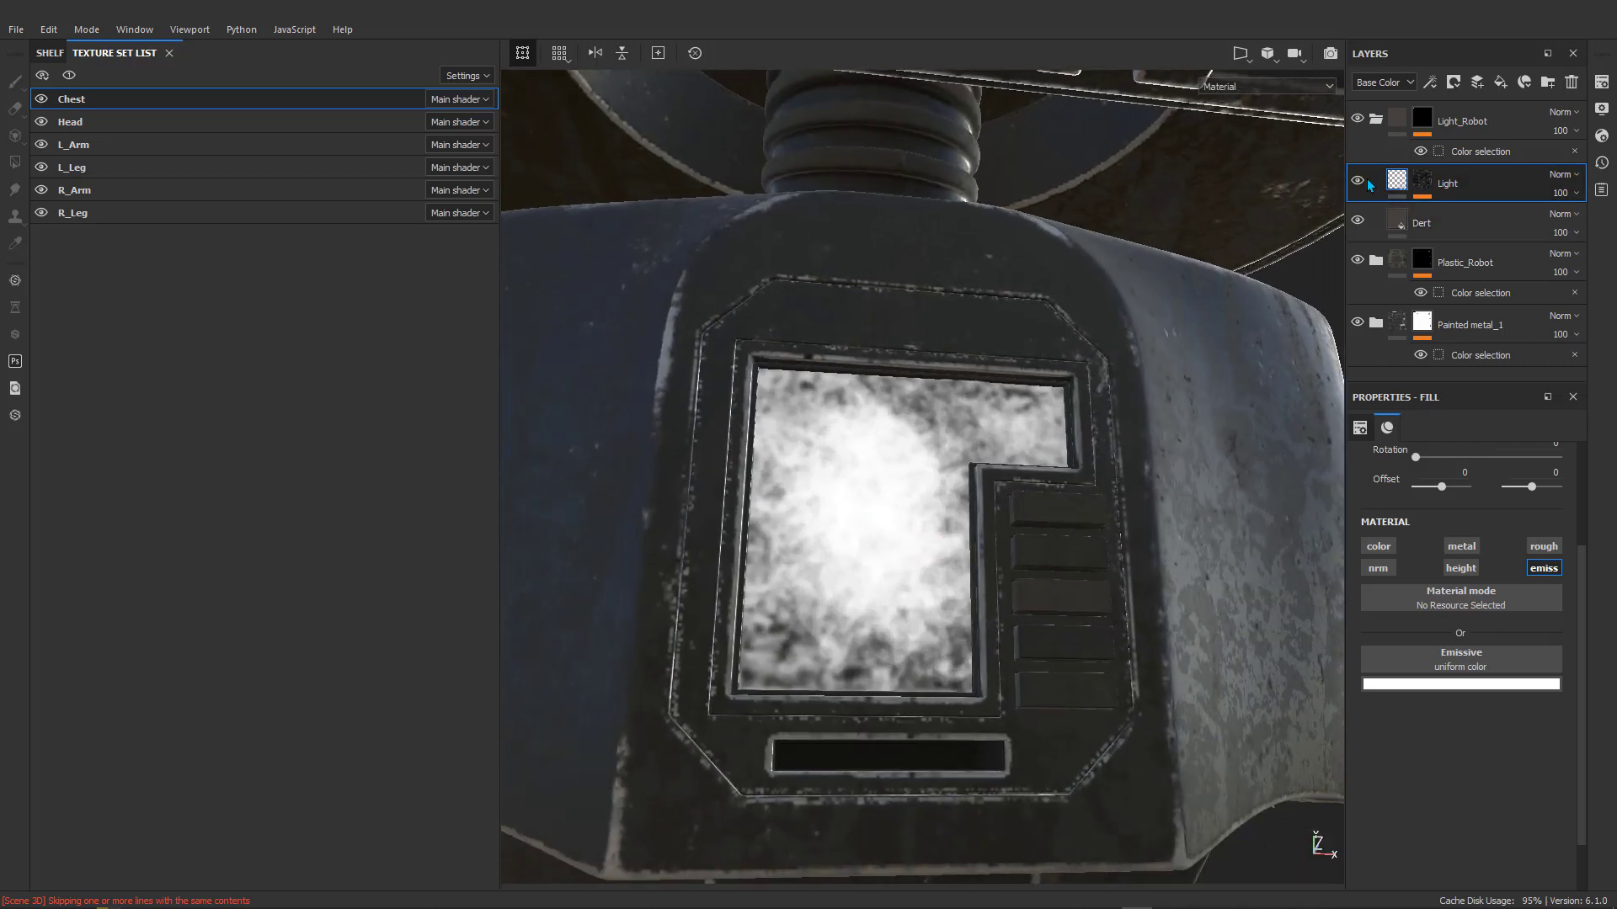
left_click(1421, 179)
left_click(1465, 236)
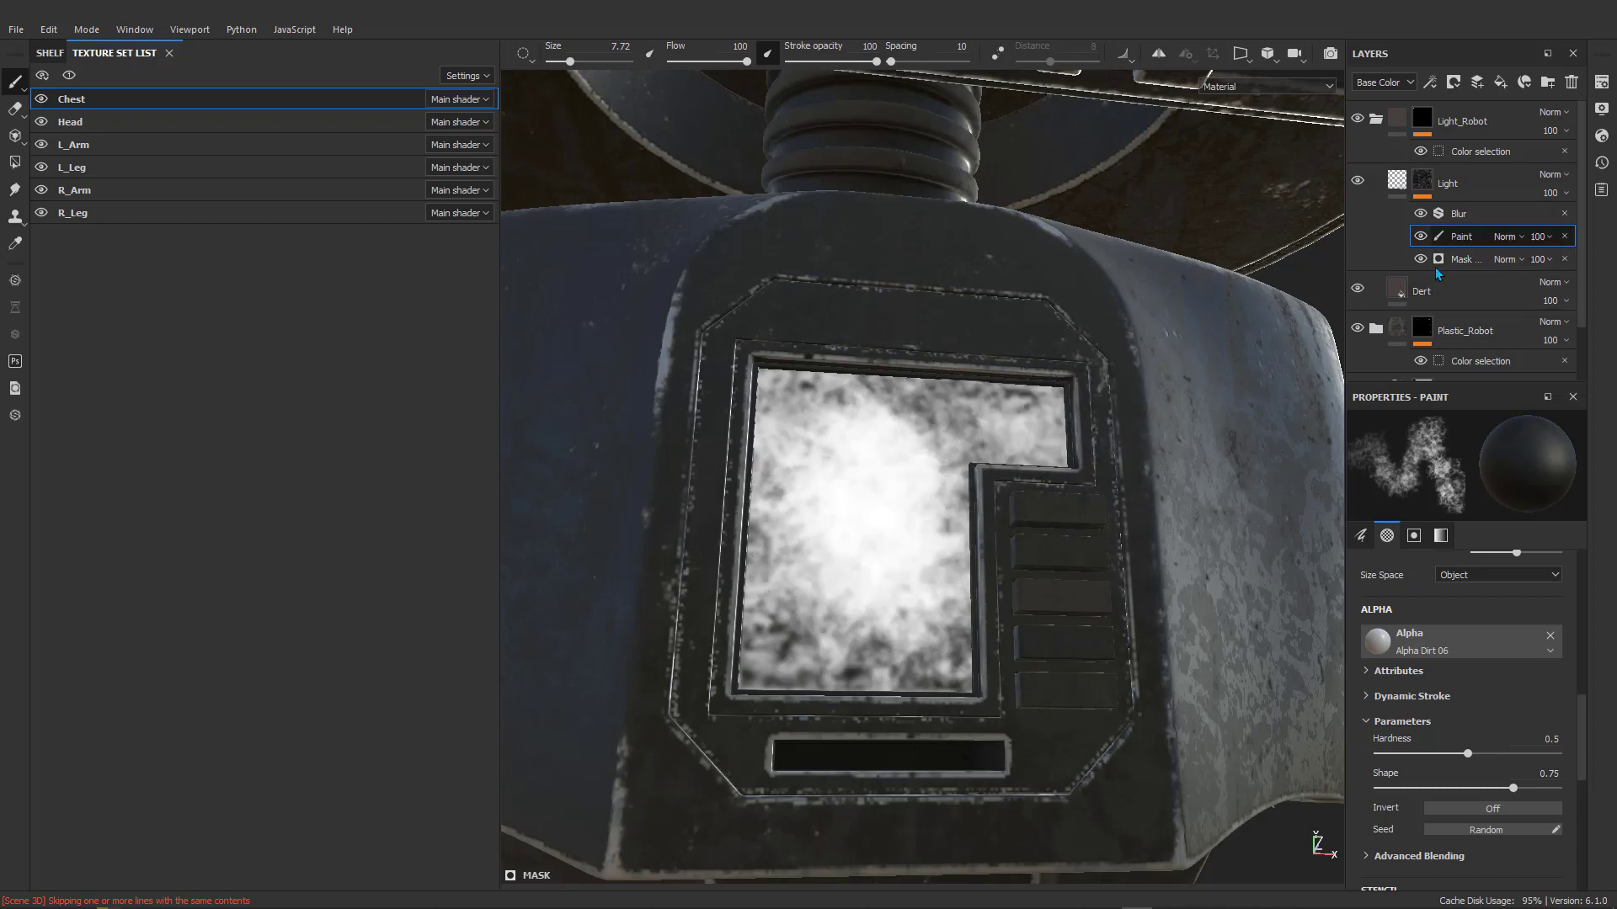
left_click(50, 53)
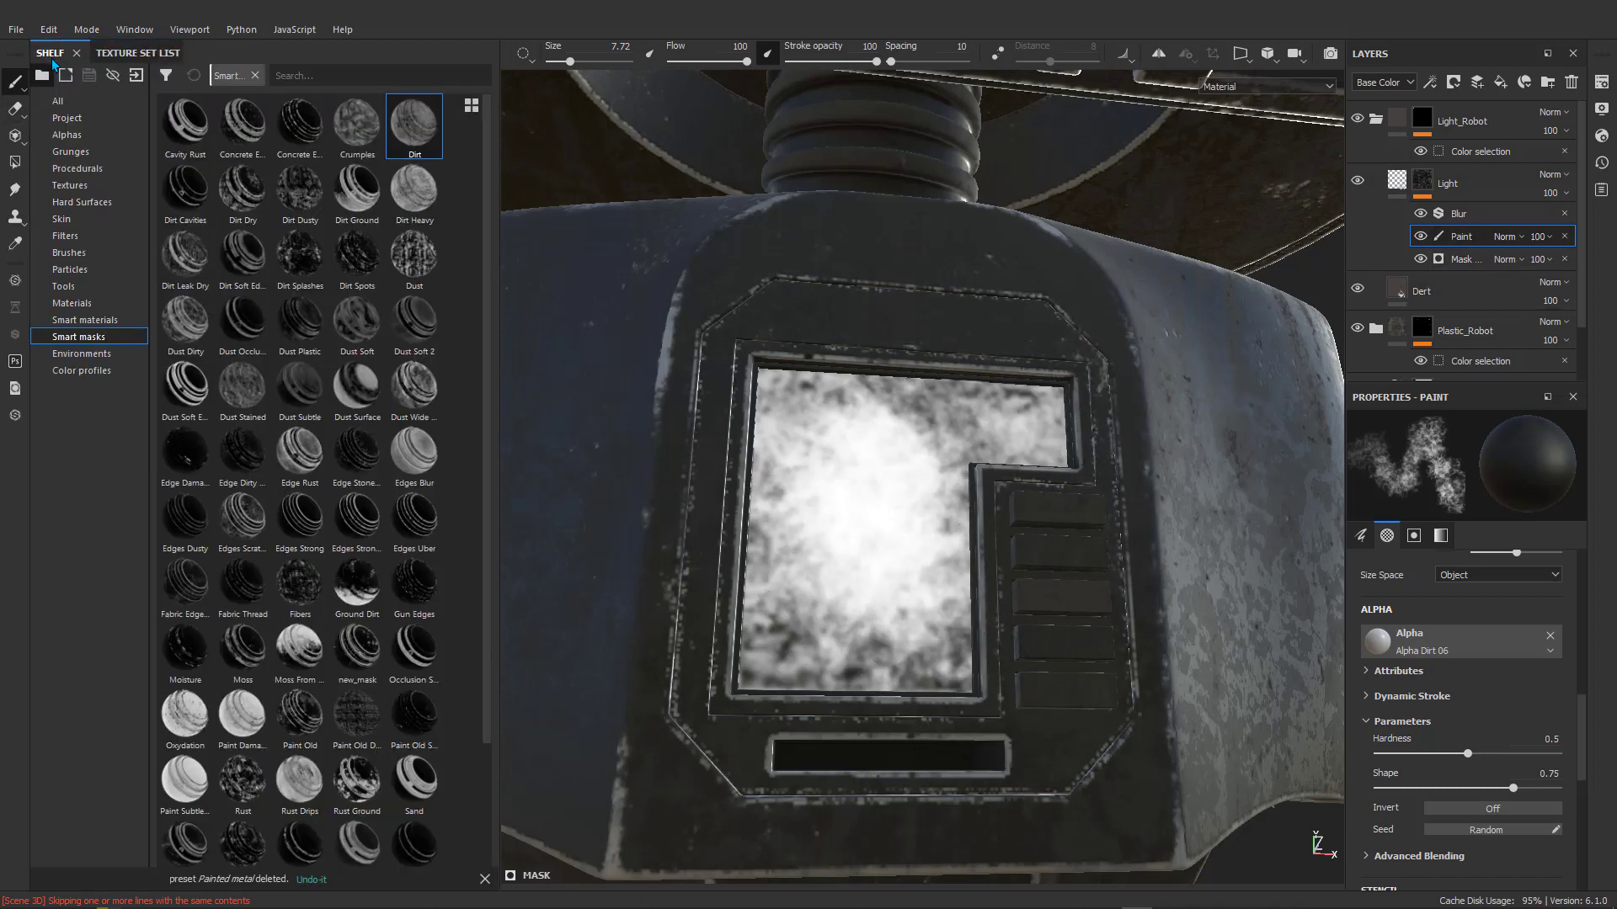
left_click(70, 254)
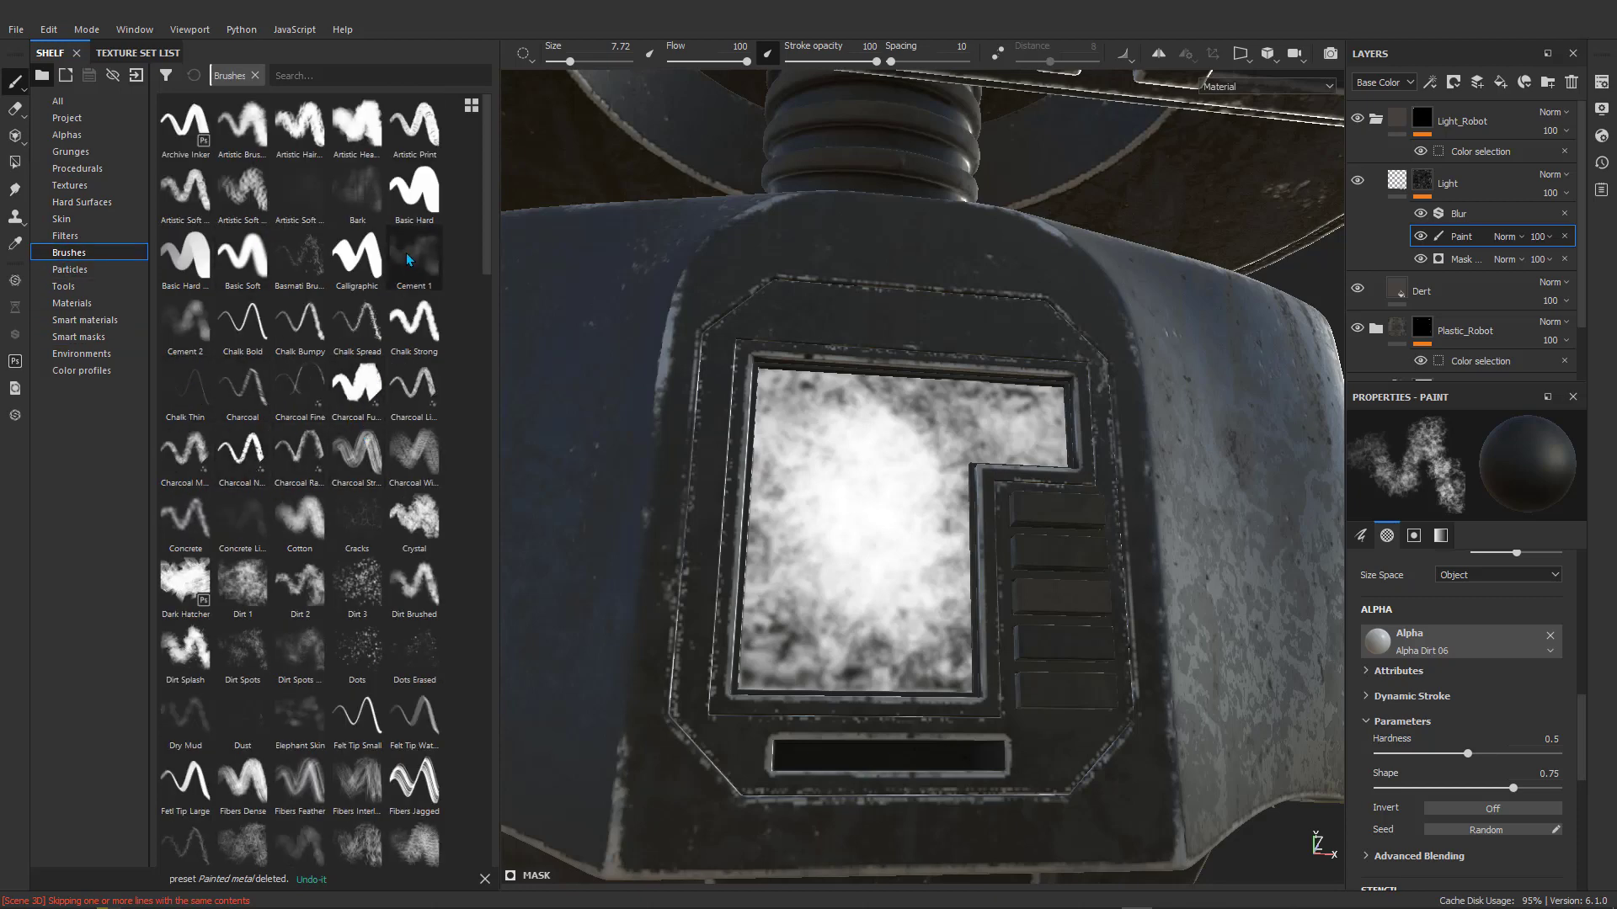
mouse_move(876, 593)
left_mouse_down()
mouse_move(854, 581)
mouse_move(878, 530)
left_mouse_up()
right_click_drag(880, 514, 799, 514, "ctrl")
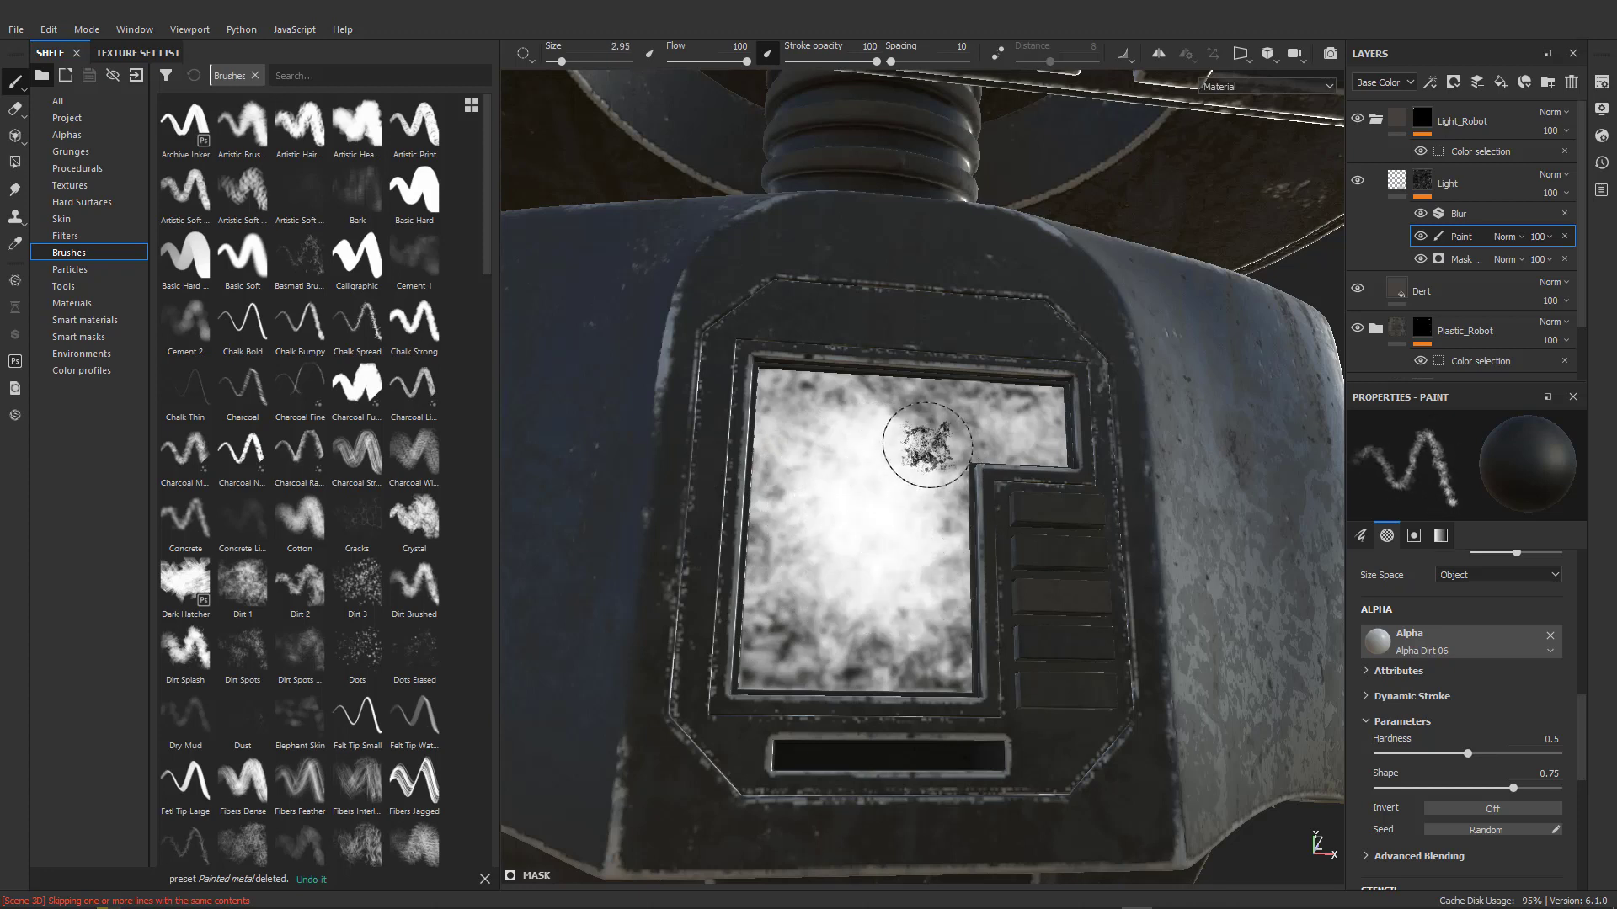
Switch the mask paint to white, reduce the brush size to about 1.69 and paint over the chest screen's dark patches and edges.
mouse_move(926, 446)
left_mouse_down()
mouse_move(888, 476)
mouse_move(945, 428)
mouse_move(1004, 421)
mouse_move(826, 426)
mouse_move(826, 614)
mouse_move(808, 621)
mouse_move(918, 638)
mouse_move(919, 517)
left_mouse_up()
key("x")
right_click_drag(912, 516, 884, 516, "ctrl")
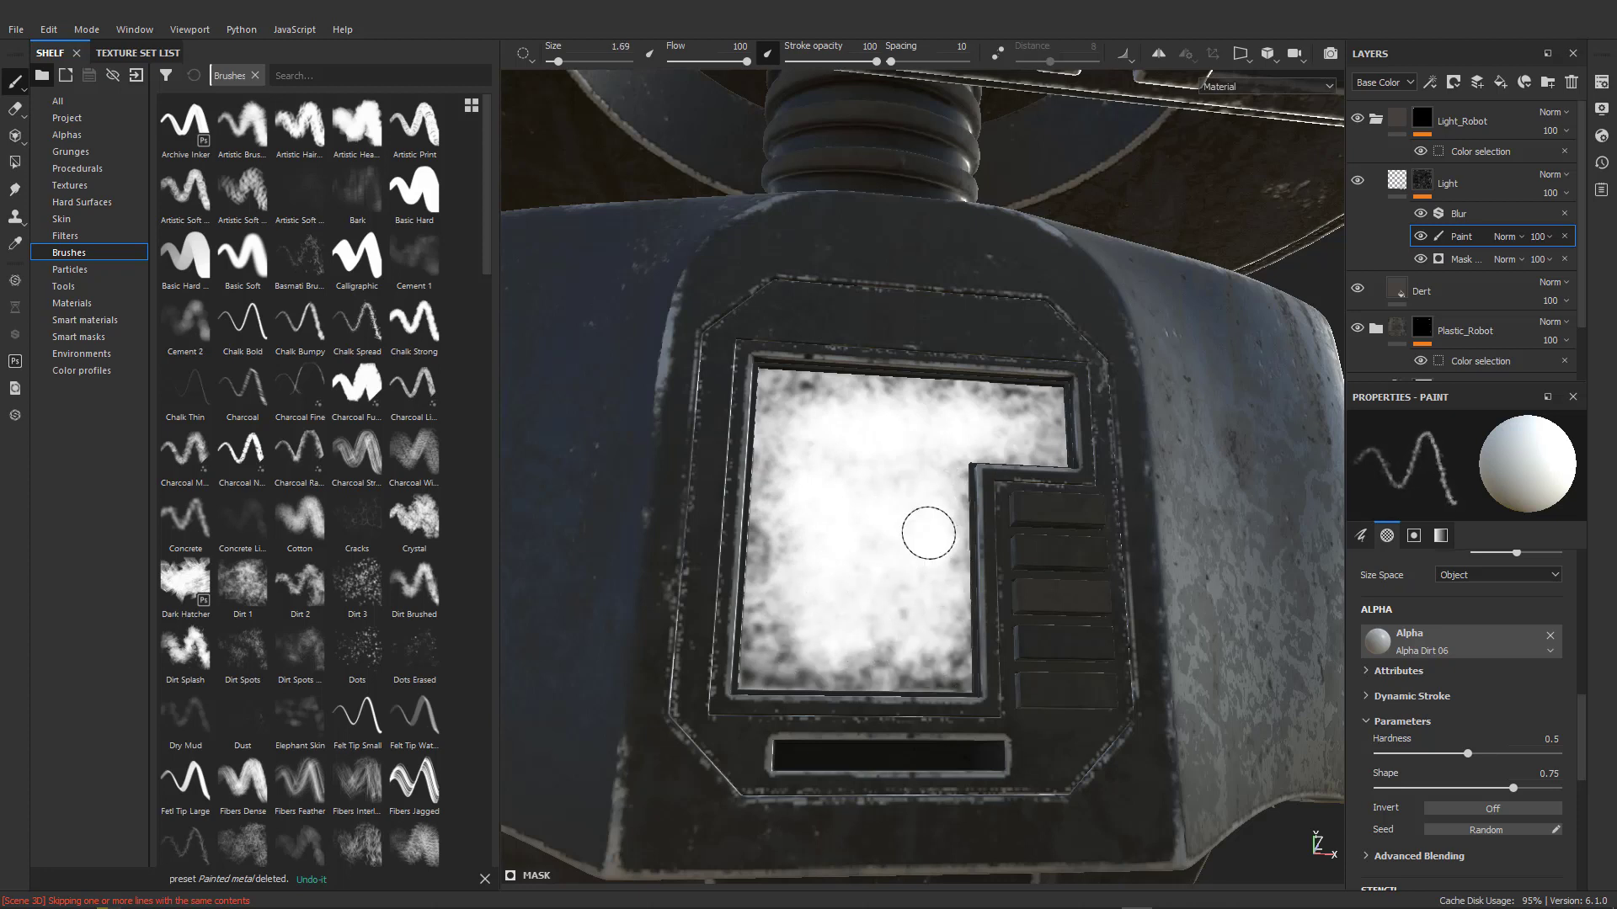
mouse_move(843, 673)
left_mouse_down()
mouse_move(772, 652)
mouse_move(771, 438)
left_mouse_up()
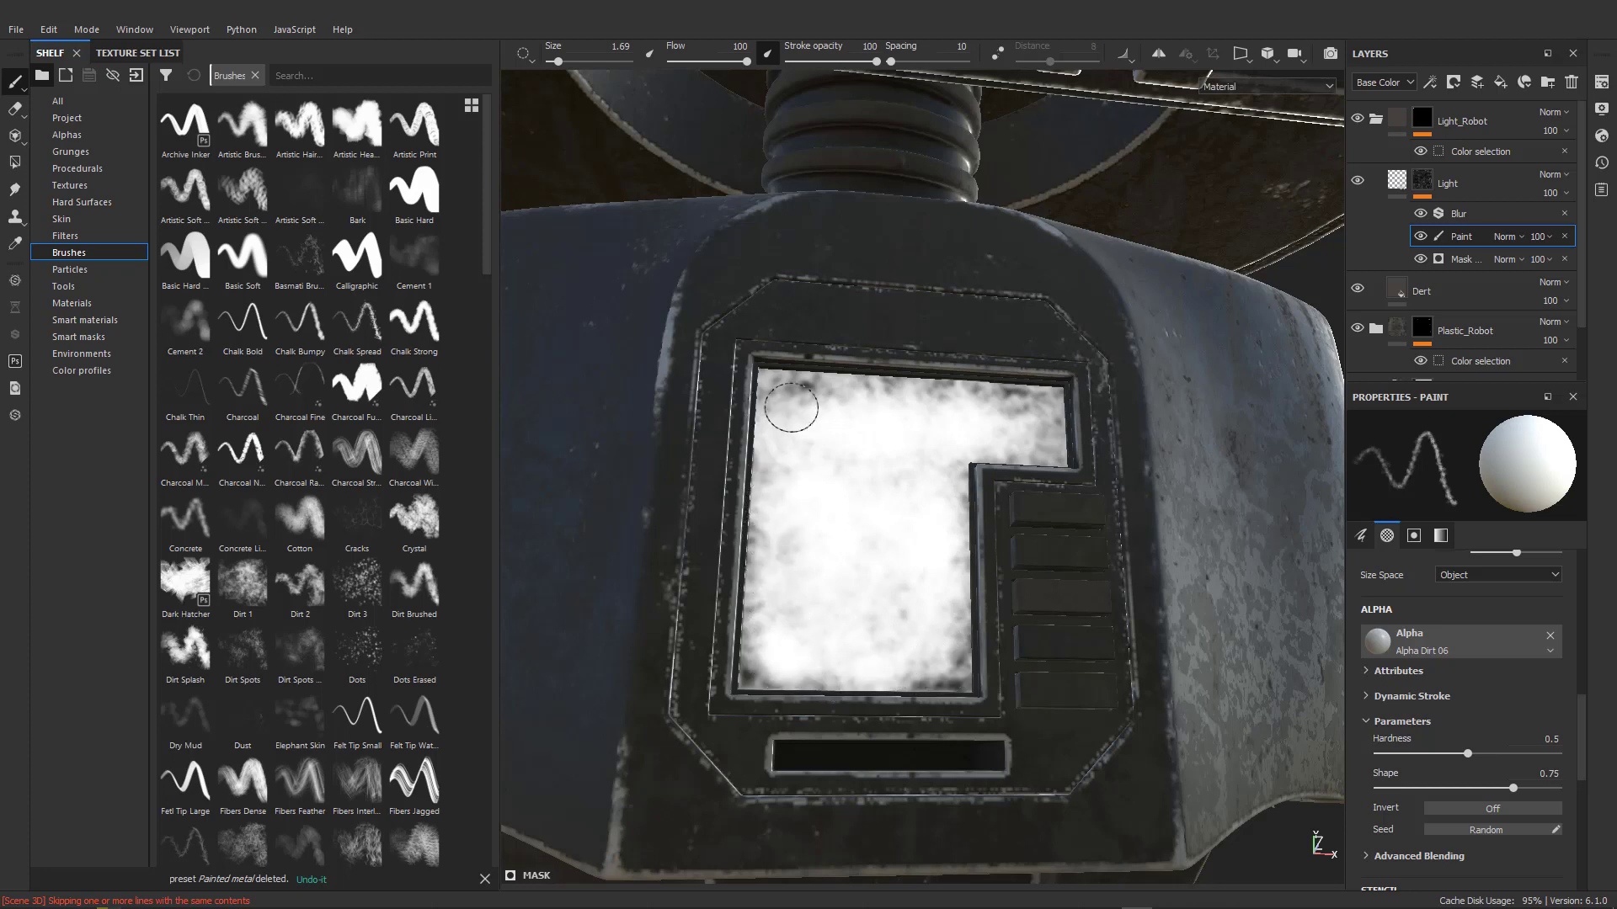
left_click_drag(873, 404, 1000, 409)
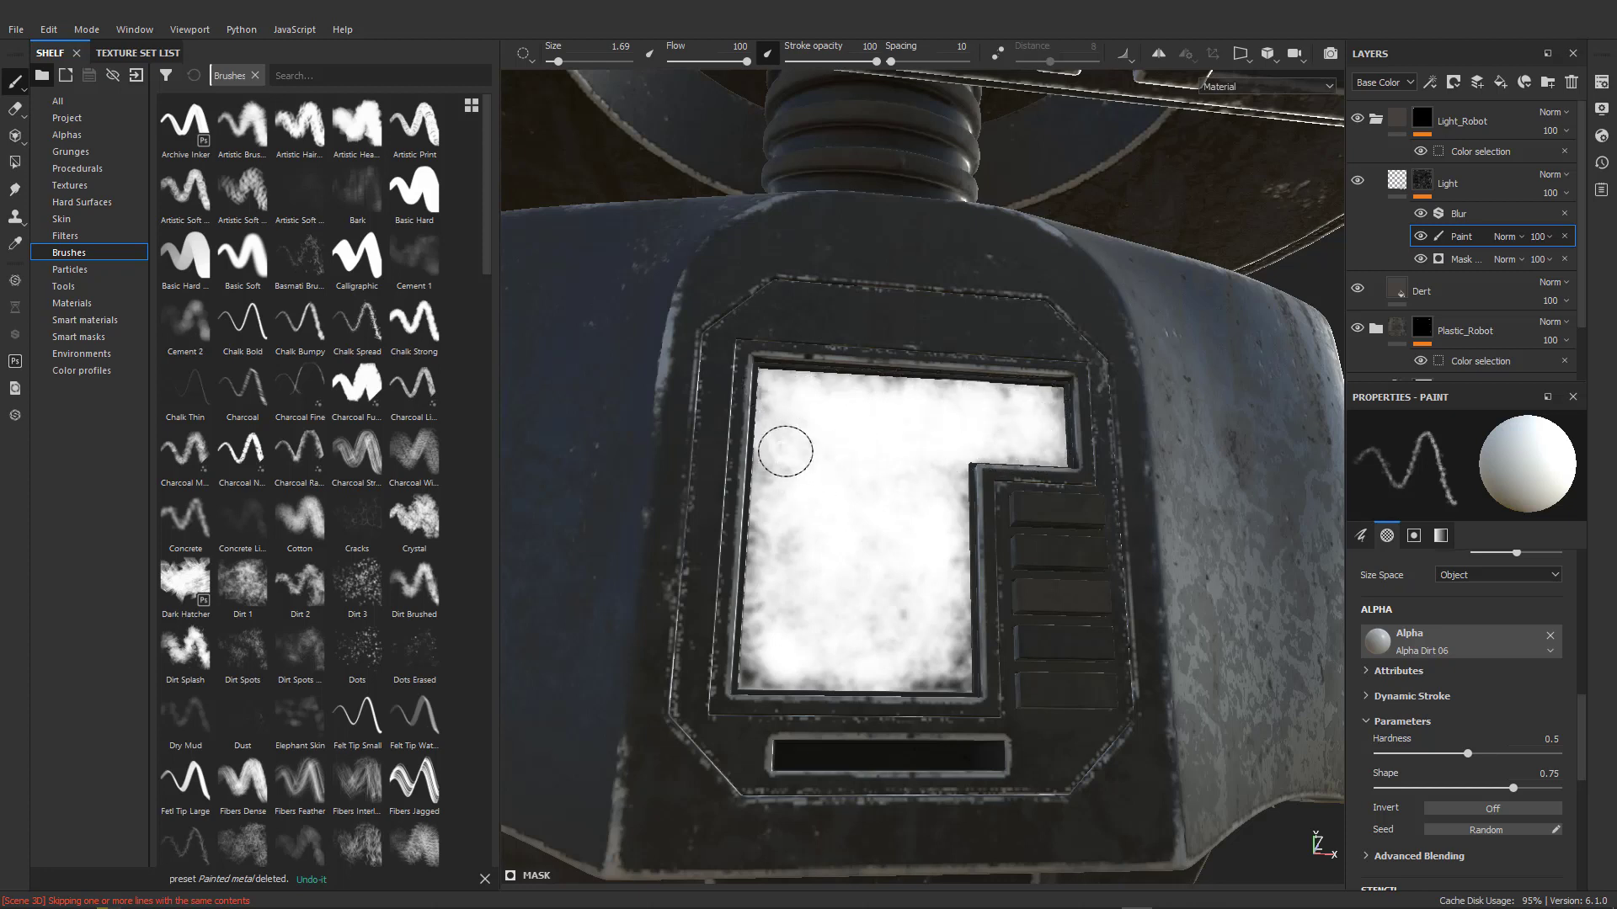
left_click_drag(770, 585, 766, 685)
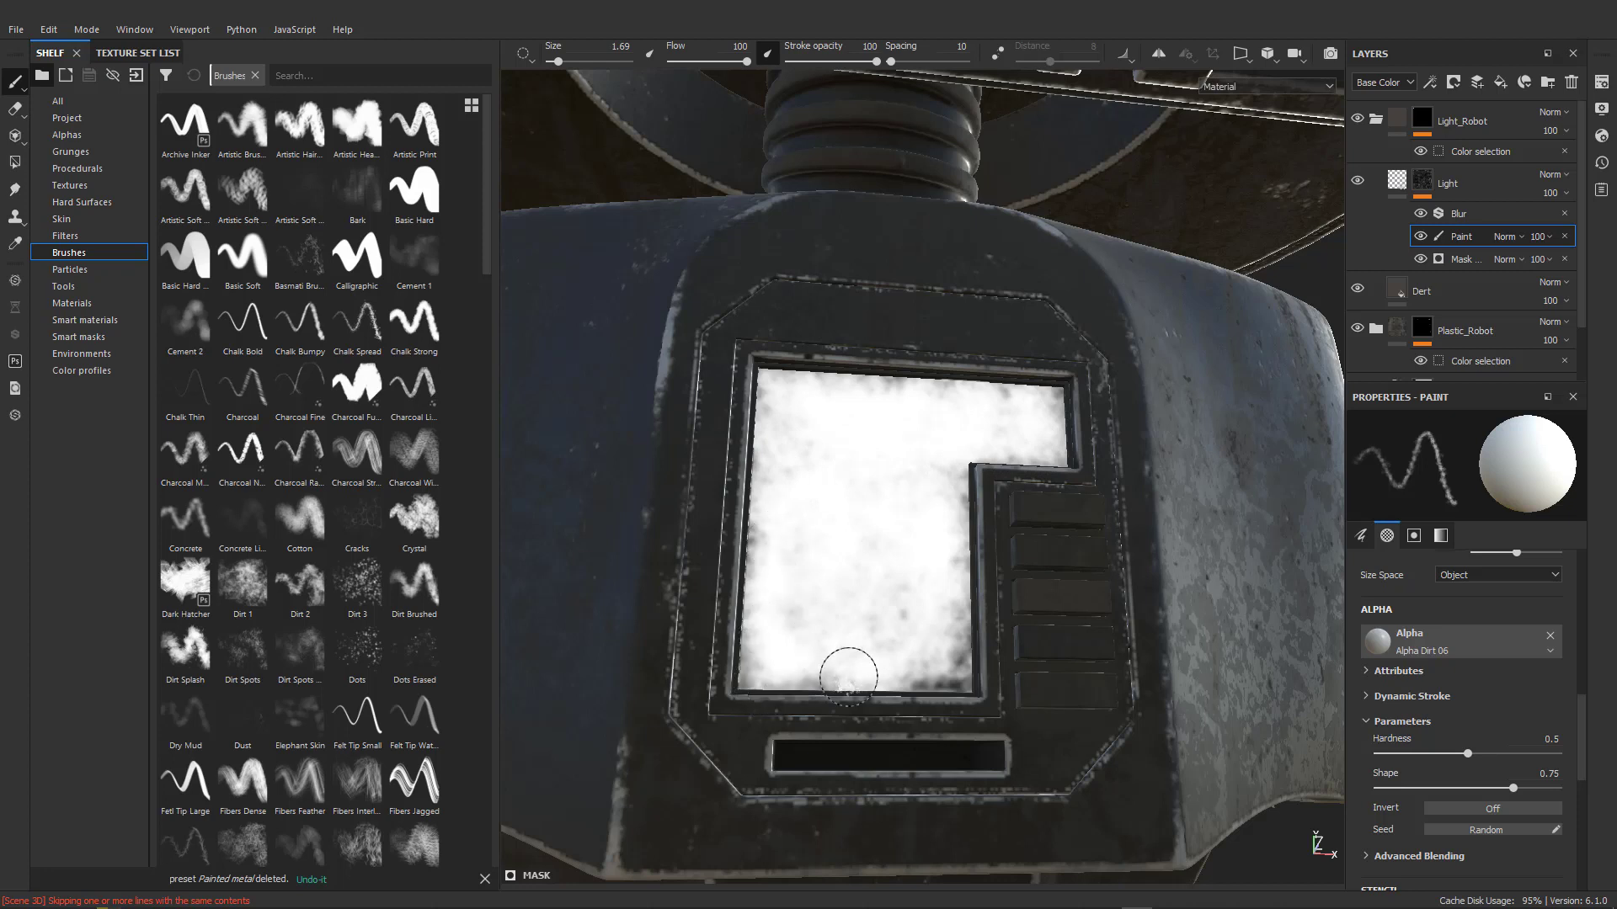
left_click_drag(947, 627, 942, 493)
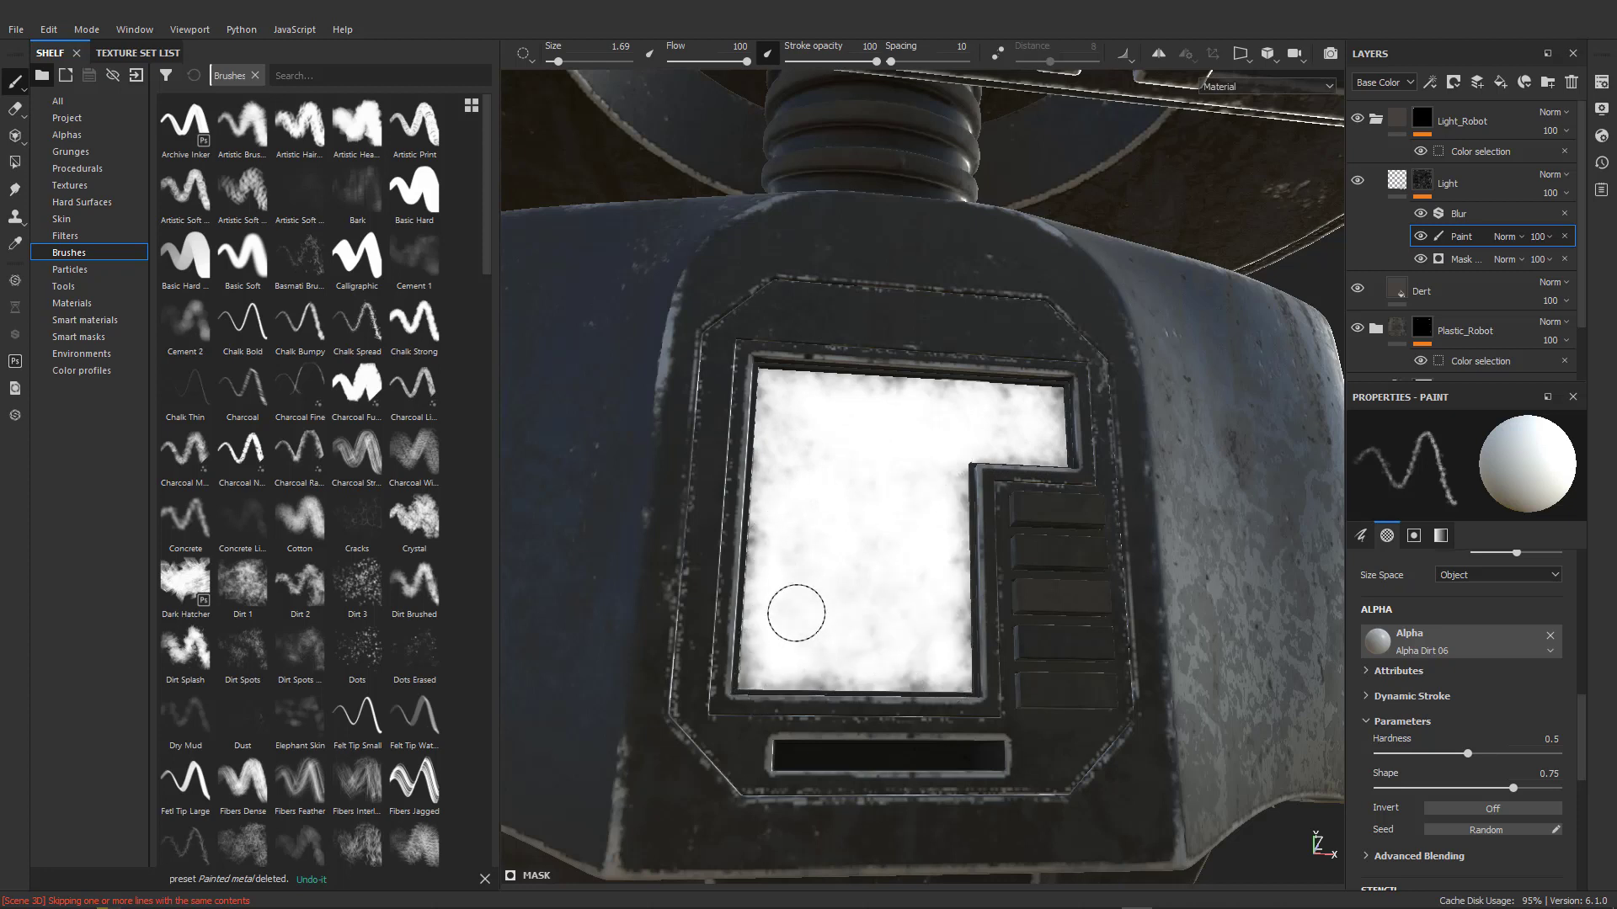
Examine the textured chest and lit screen from several sides together with the head, untextured arms and legs.
scroll(835, 586, "down", 5)
left_click_drag(797, 505, 833, 505, "alt")
scroll(845, 543, "up", 3)
scroll(815, 467, "down", 4)
scroll(898, 493, "down", 4)
scroll(819, 620, "up", 4)
left_click_drag(833, 506, 1259, 491, "alt")
scroll(905, 532, "down", 4)
scroll(1241, 509, "up", 4)
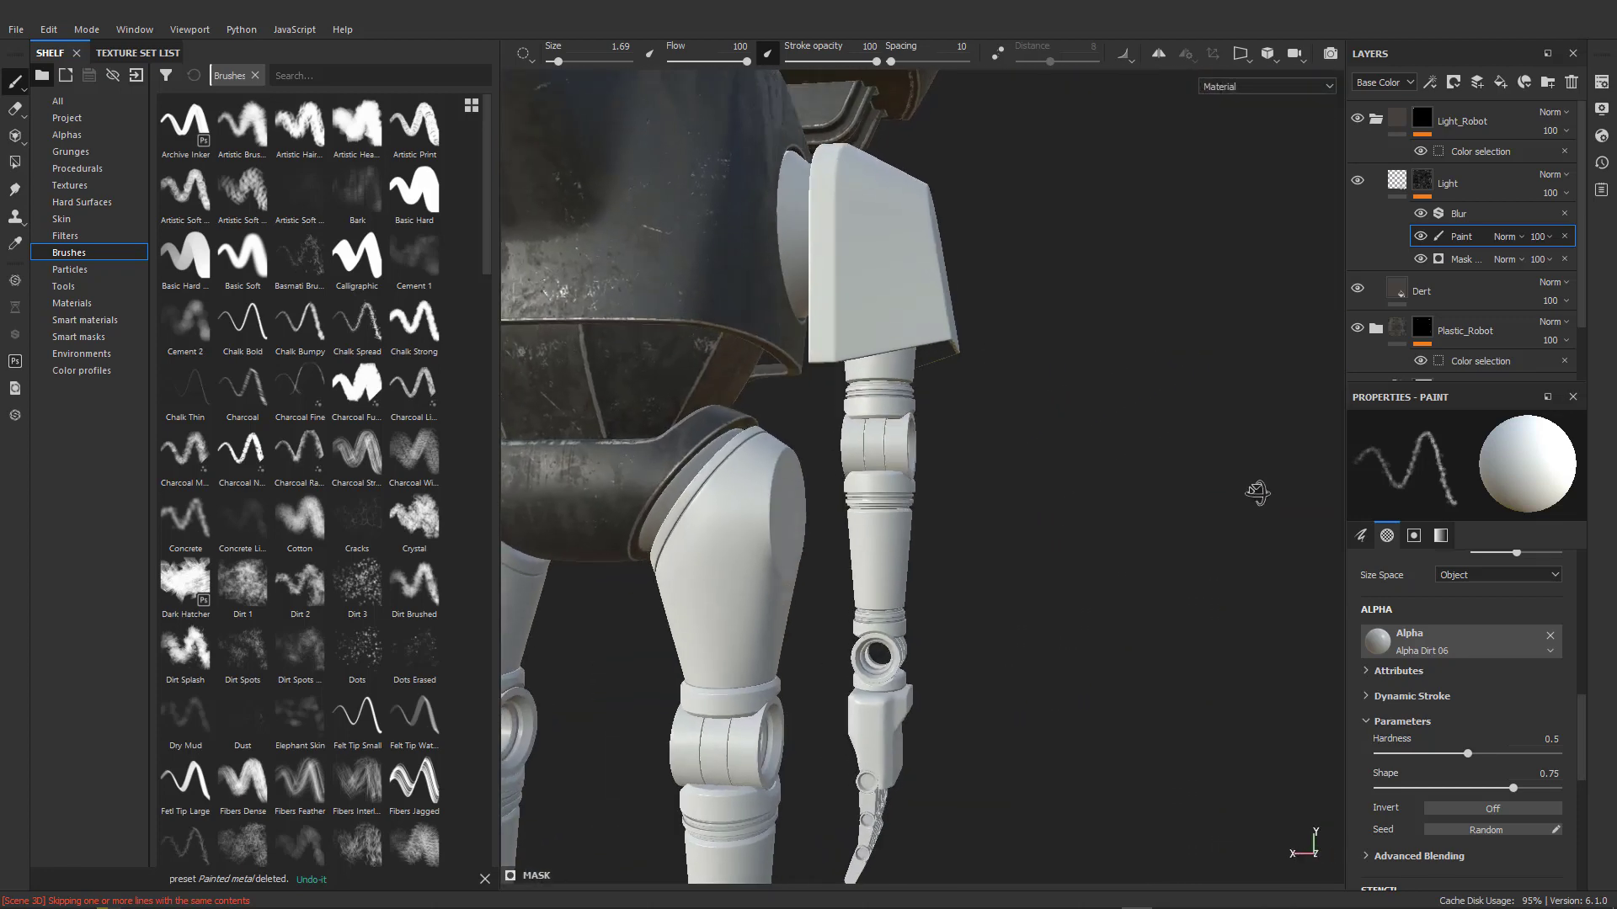
left_click_drag(1069, 495, 1146, 512, "ctrl+alt")
left_click_drag(1068, 344, 791, 466, "alt")
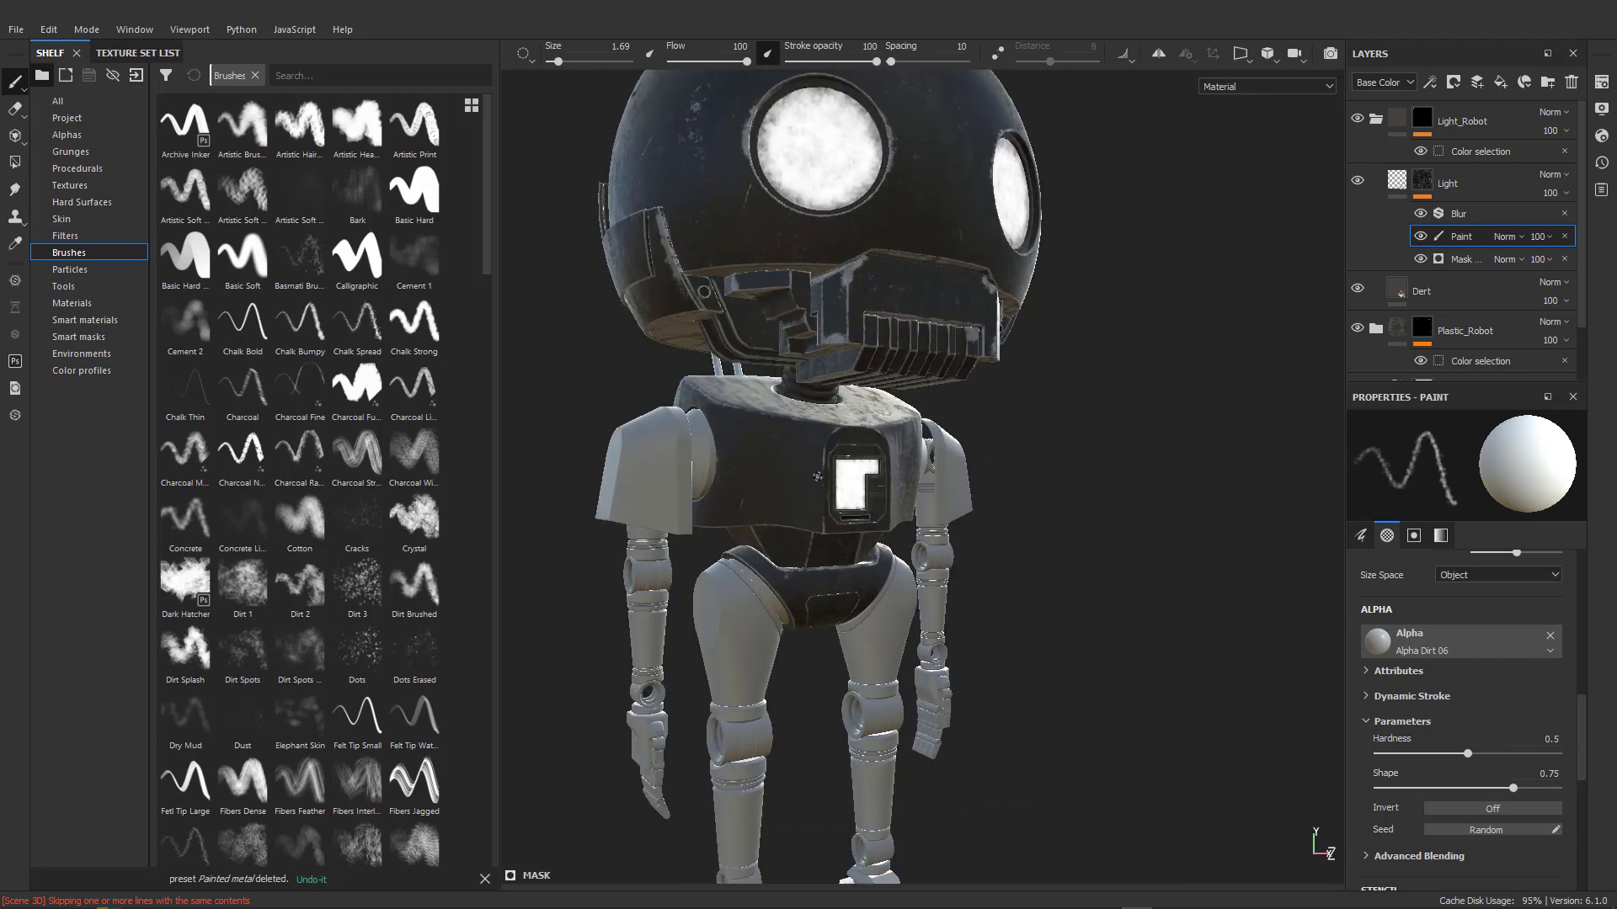